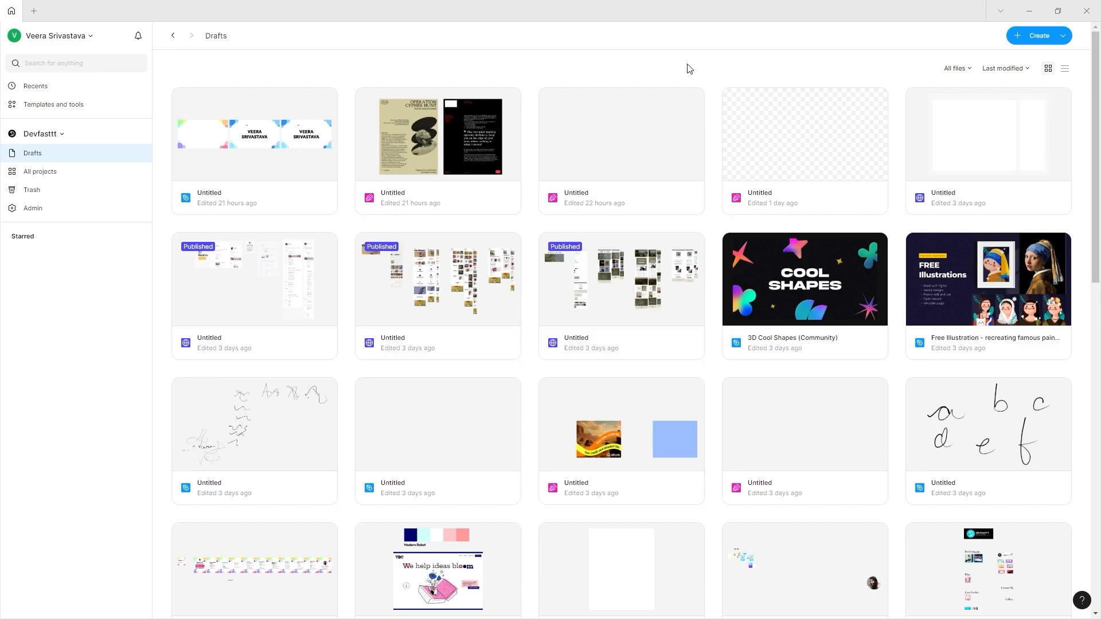
Step: Create a new design file and switch it to Draw mode
click(1012, 37)
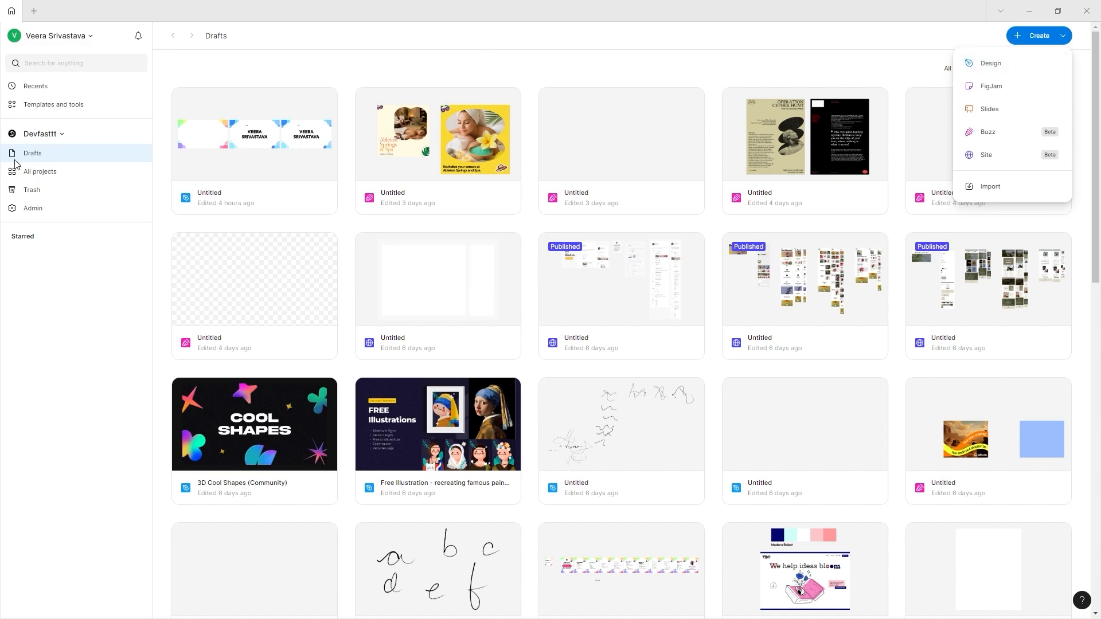
click(1000, 70)
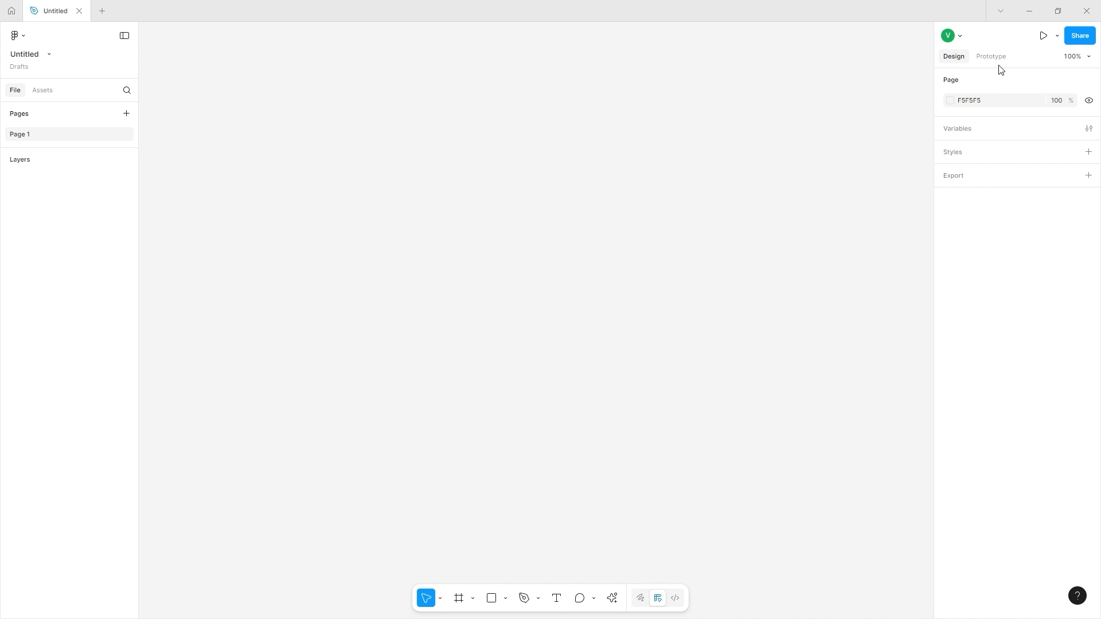
click(642, 600)
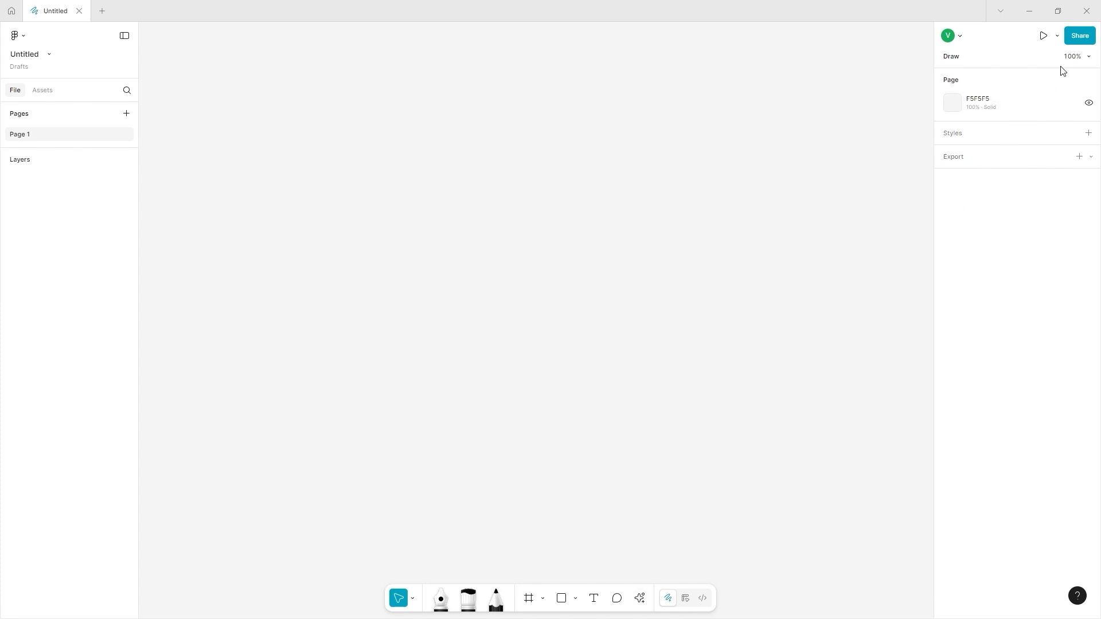
Step: Look at the toolsets of the Design and Dev modes and return to Draw mode
click(686, 599)
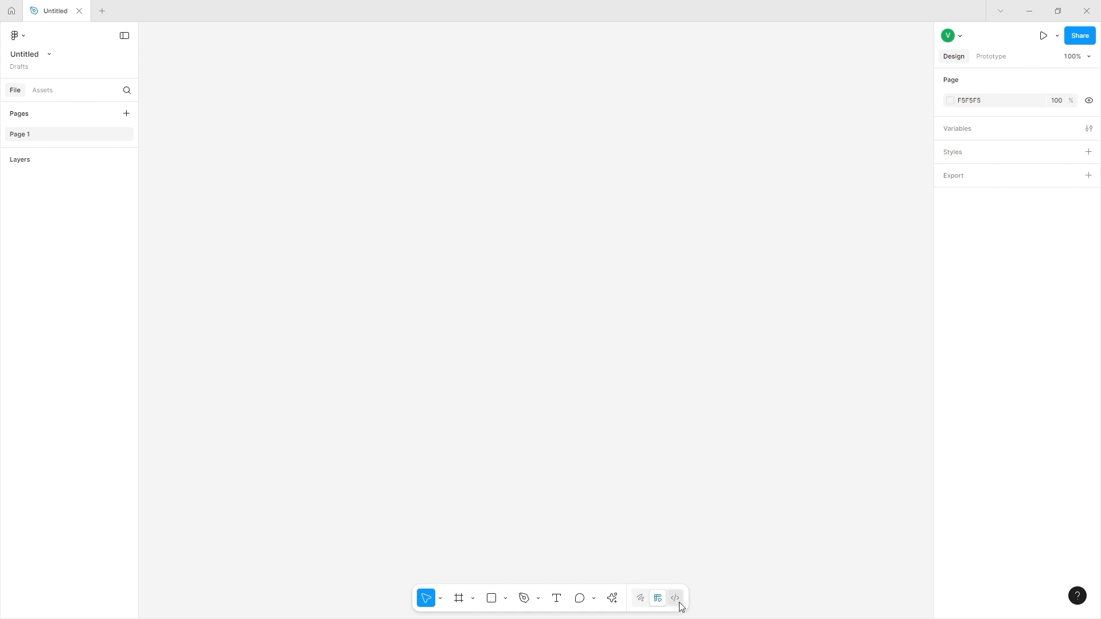
click(680, 605)
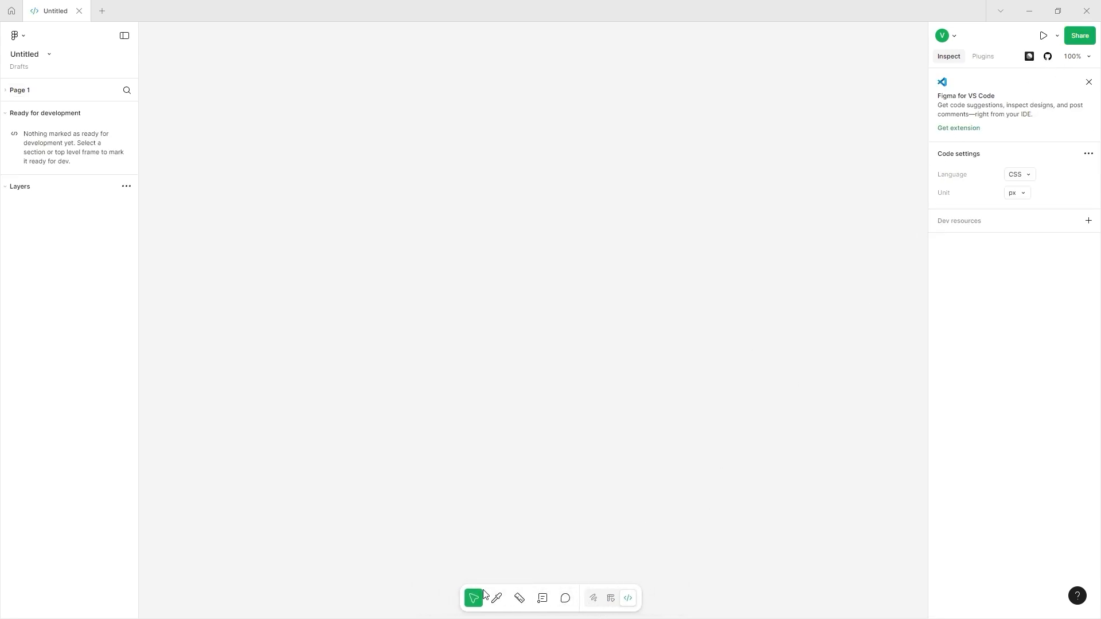
click(607, 595)
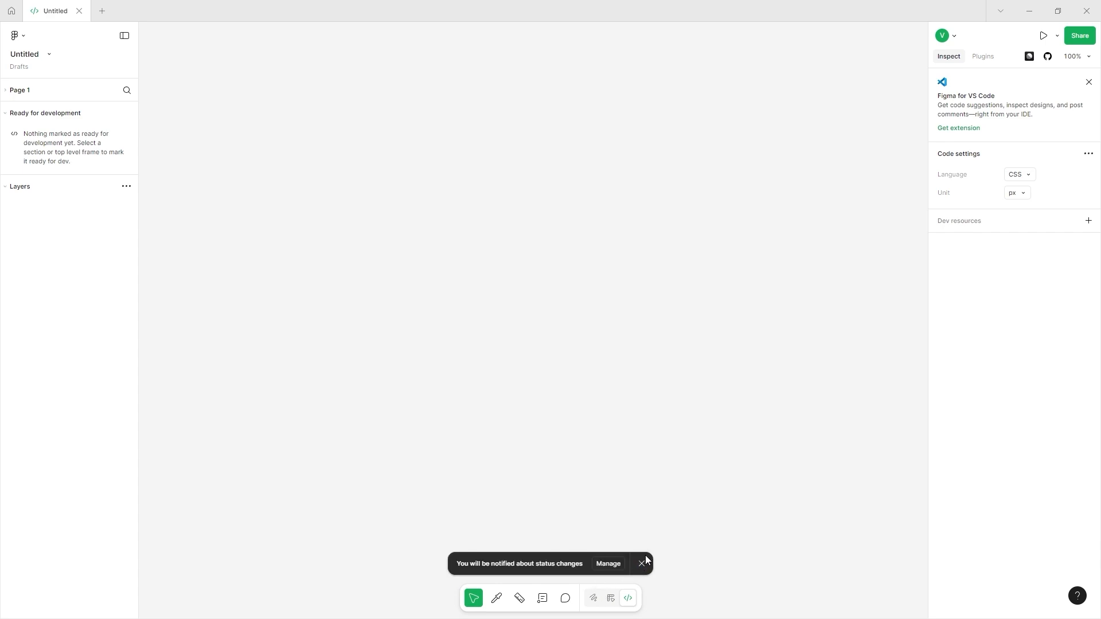
click(642, 564)
click(597, 599)
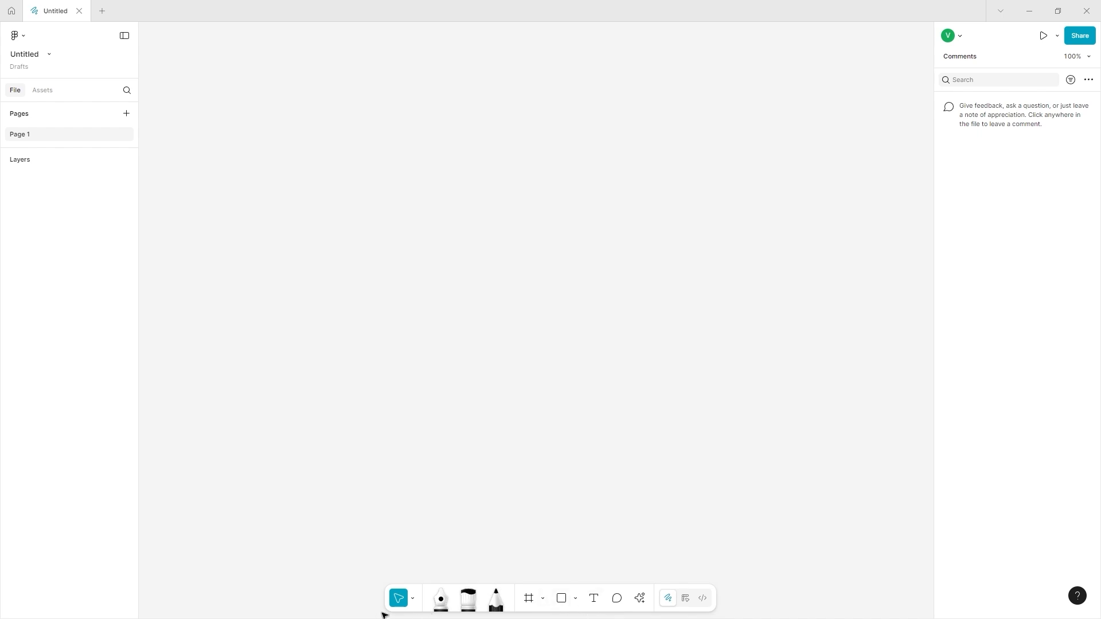
Step: Try the Hand tool on the empty canvas and return to the Move tool
click(414, 598)
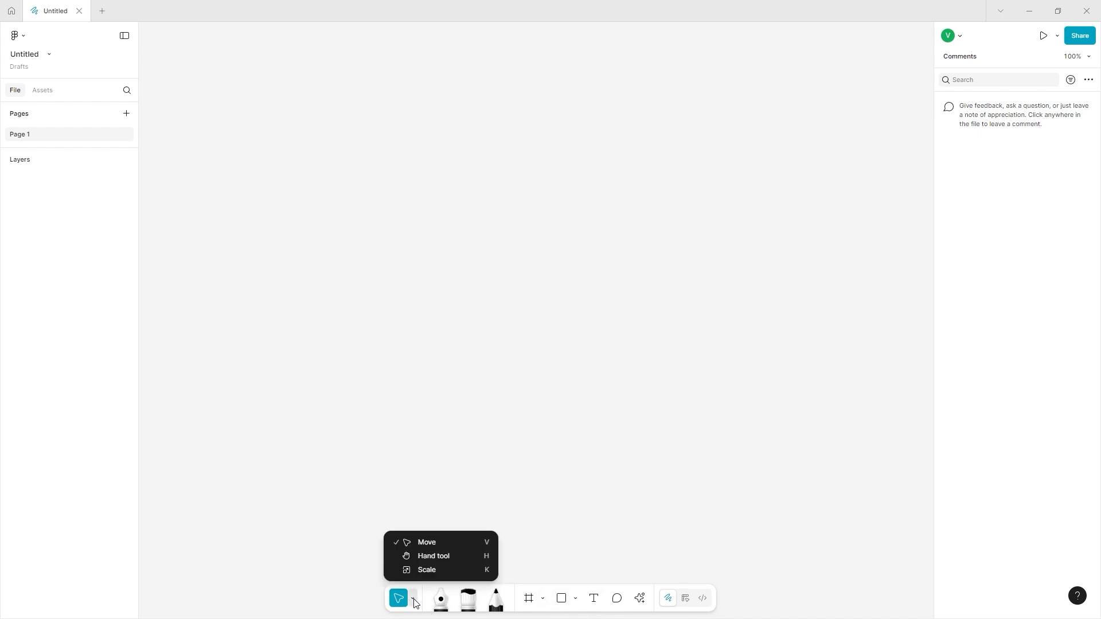
click(432, 557)
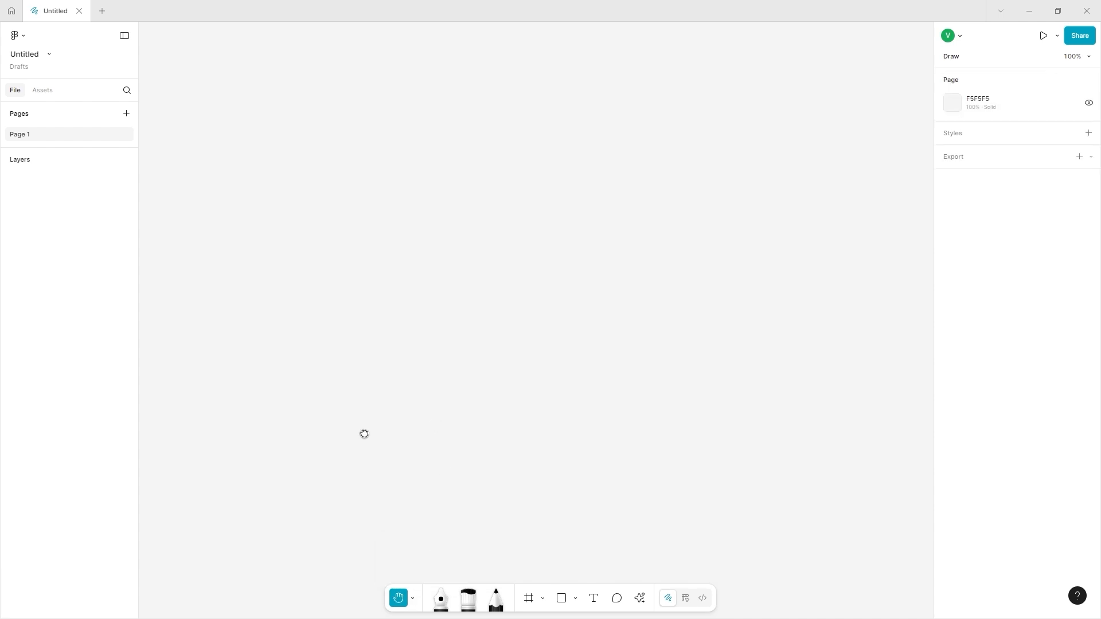
click(410, 605)
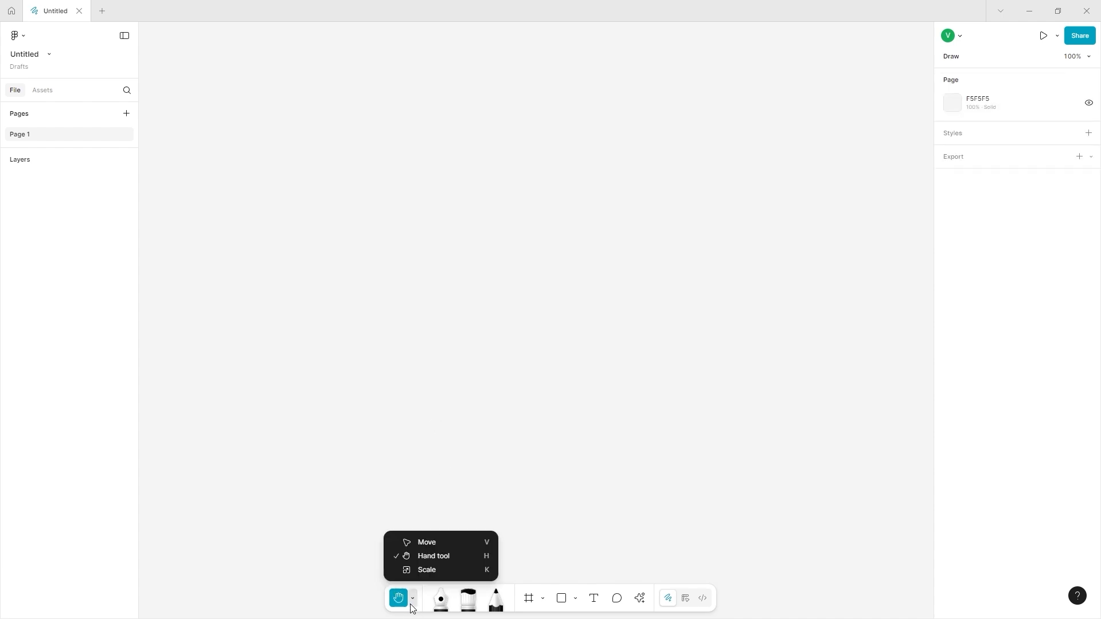
click(419, 543)
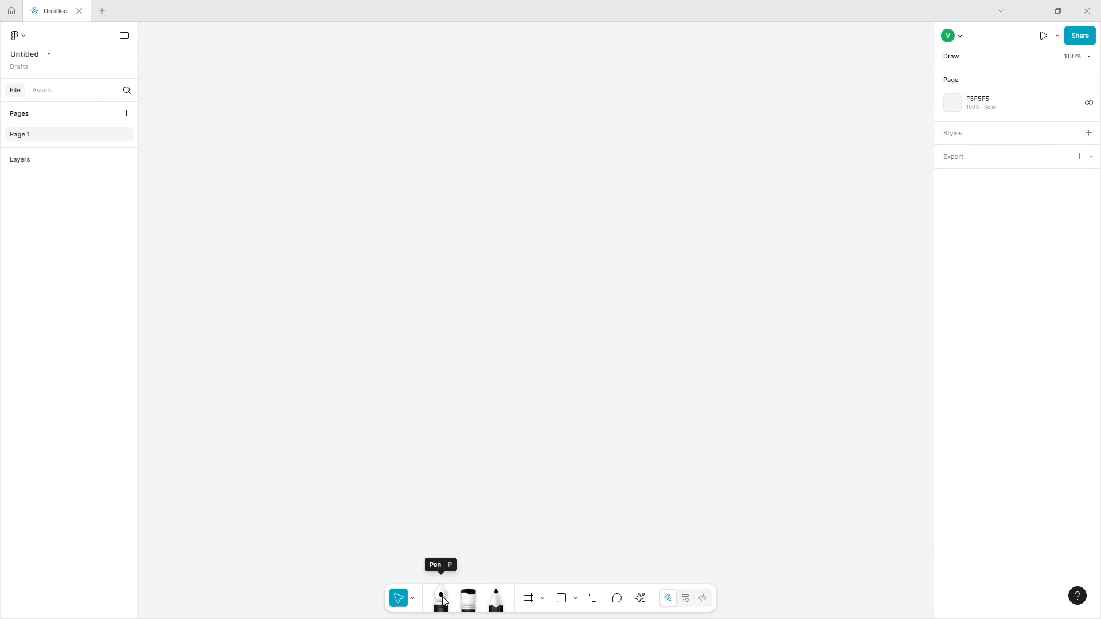
Step: Draw a closed, curved six-point path about 785 × 643 with the Pen tool, using a stroke weight of 38
click(442, 599)
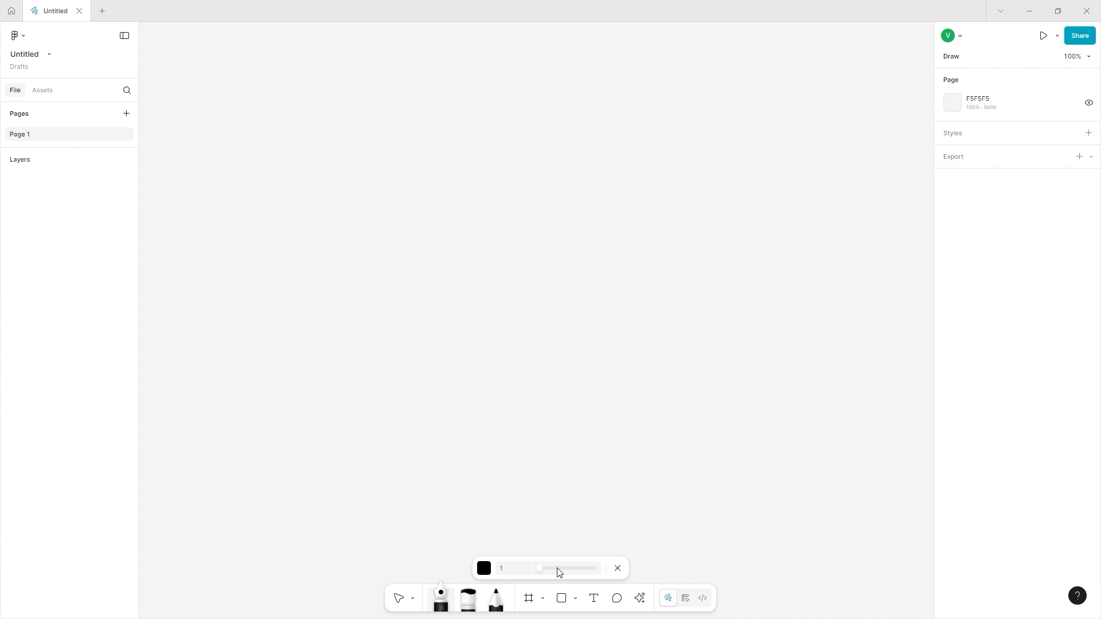
mouse_move(558, 569)
mouse_down()
mouse_move(576, 569)
mouse_move(559, 569)
mouse_up()
click(309, 396)
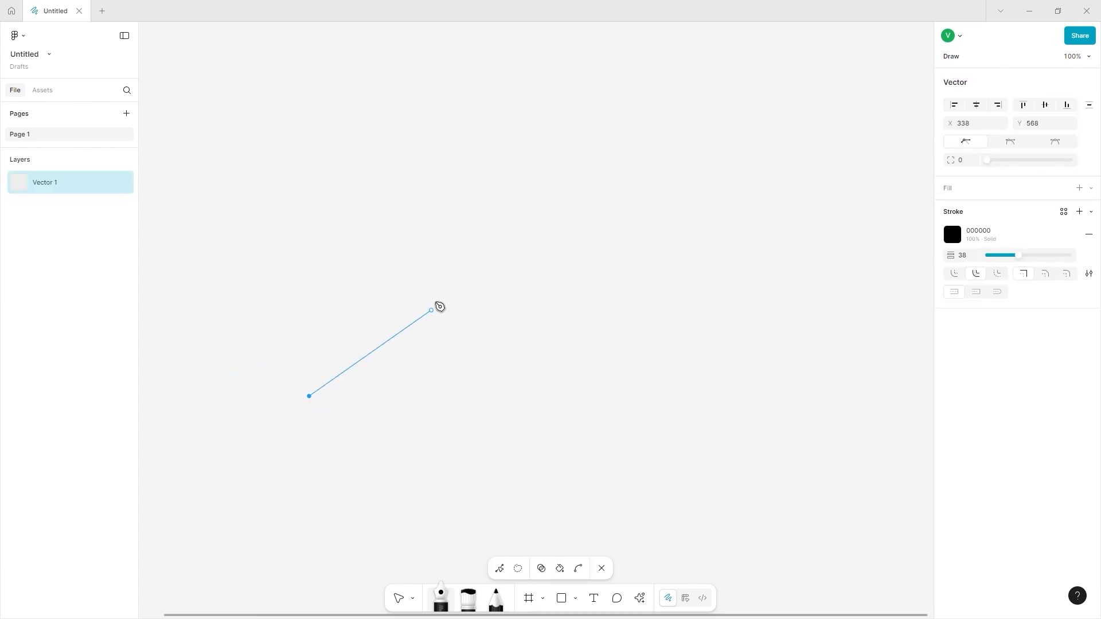
mouse_move(447, 283)
mouse_down()
mouse_move(516, 118)
mouse_move(473, 204)
mouse_move(475, 187)
mouse_up()
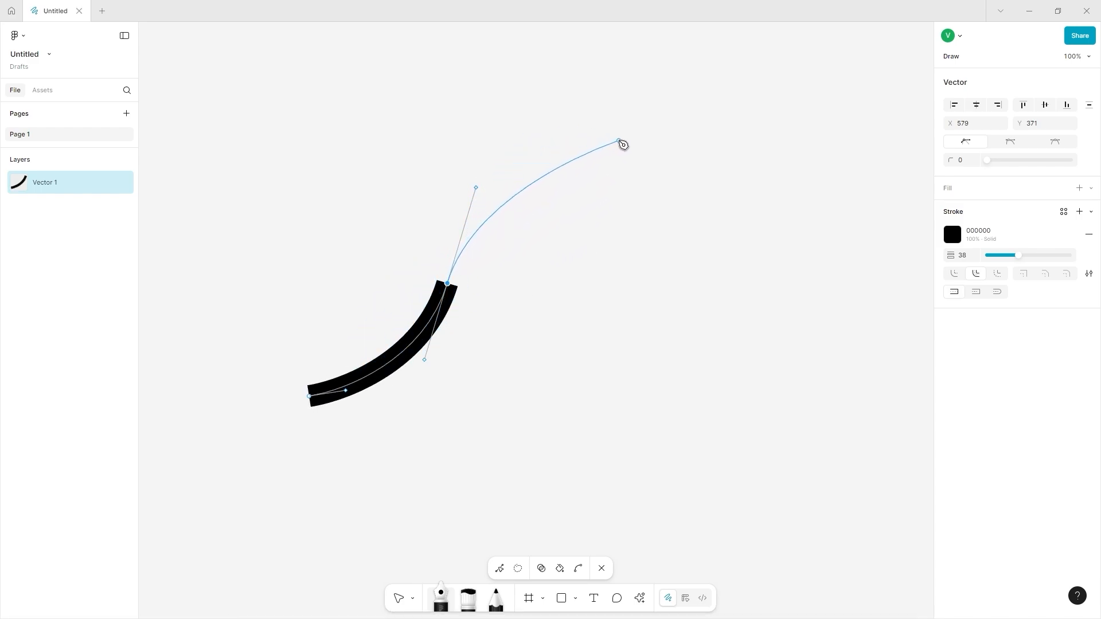
mouse_move(618, 140)
mouse_down()
mouse_move(678, 207)
mouse_move(688, 135)
mouse_move(719, 143)
mouse_up()
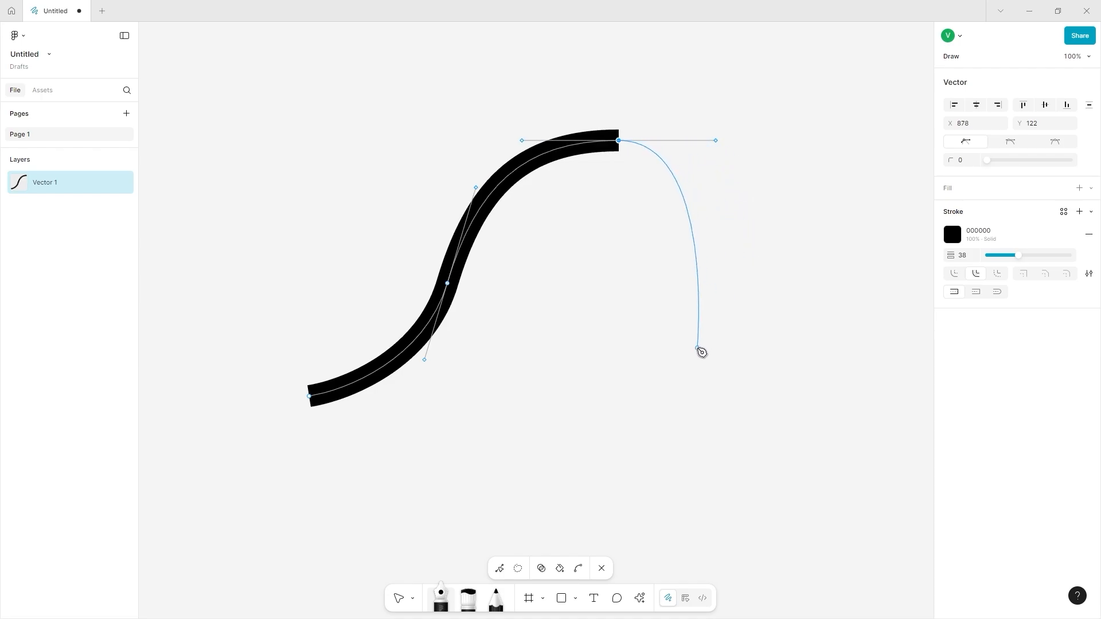
drag(697, 348, 650, 415)
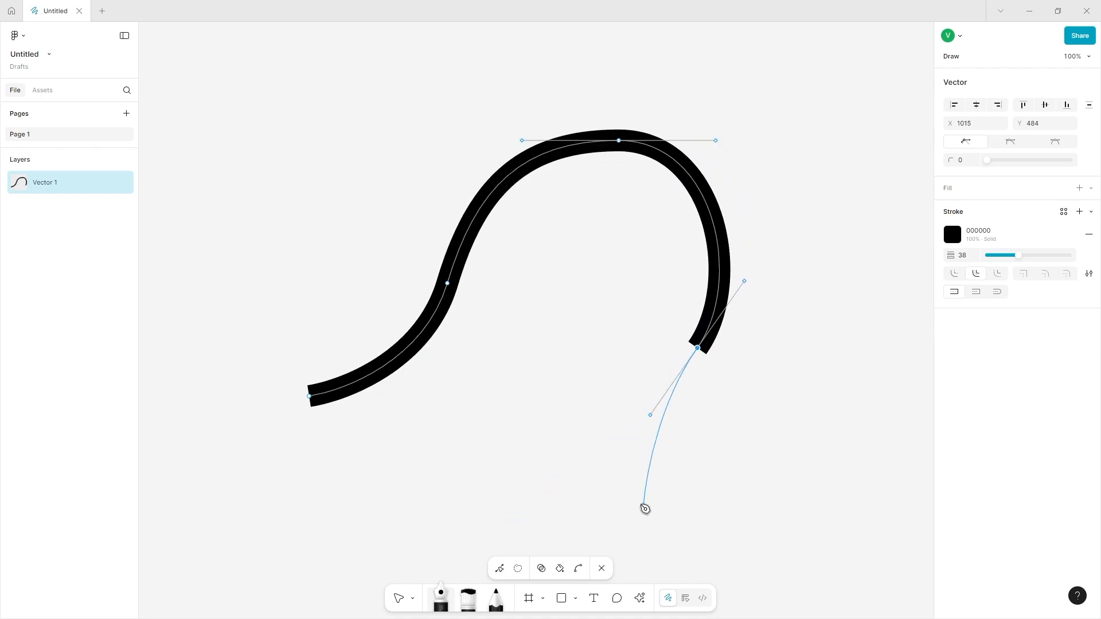
drag(550, 374, 503, 420)
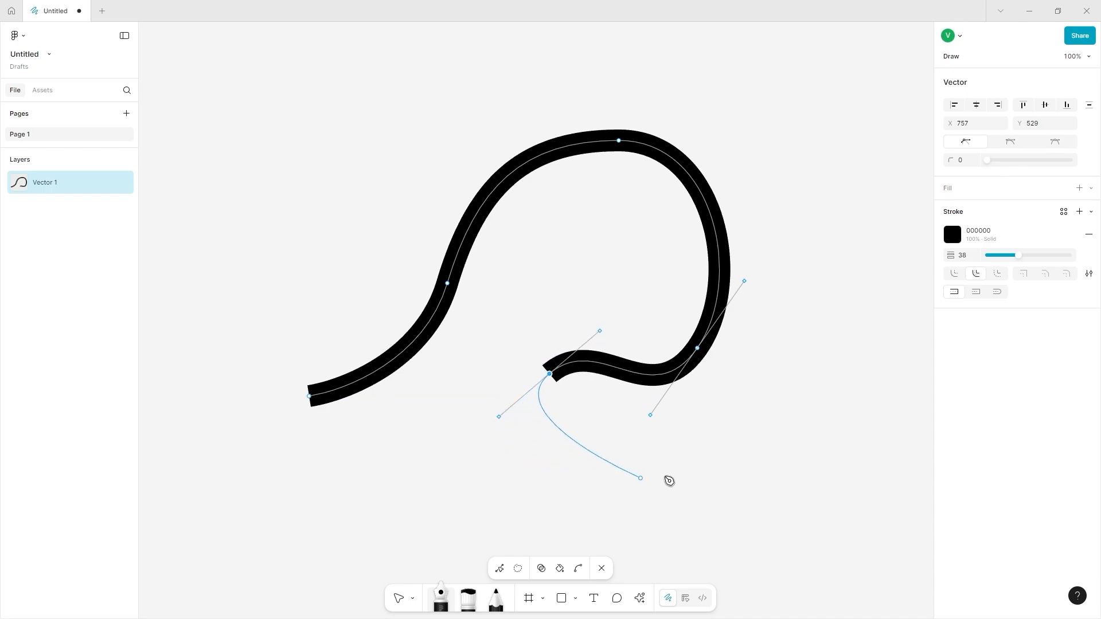
drag(723, 472, 892, 396)
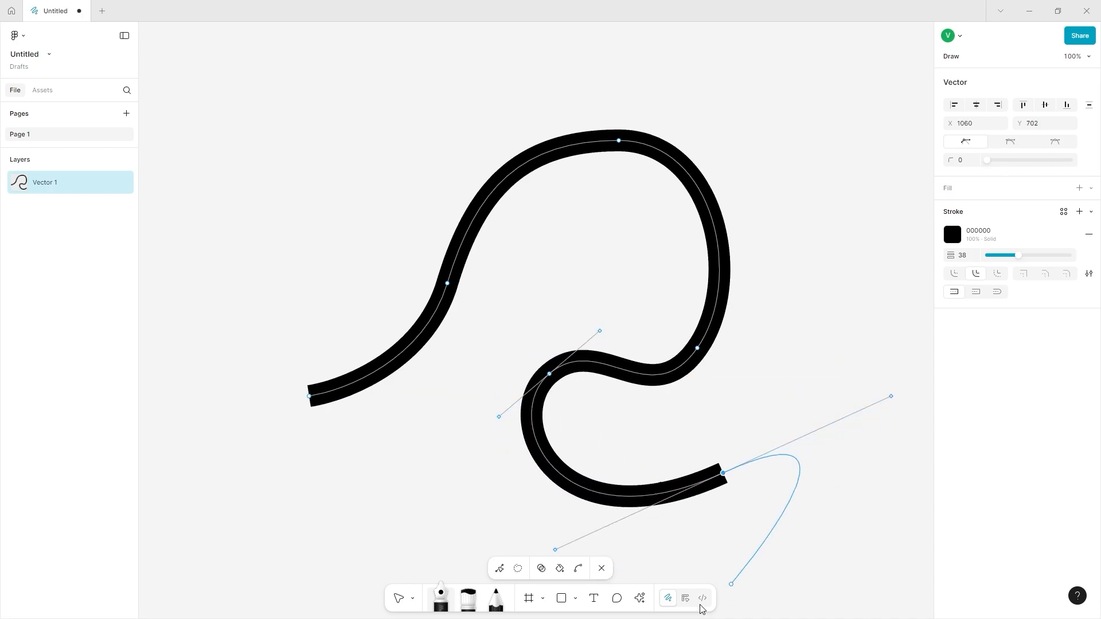
scroll(356, 453, down, 5)
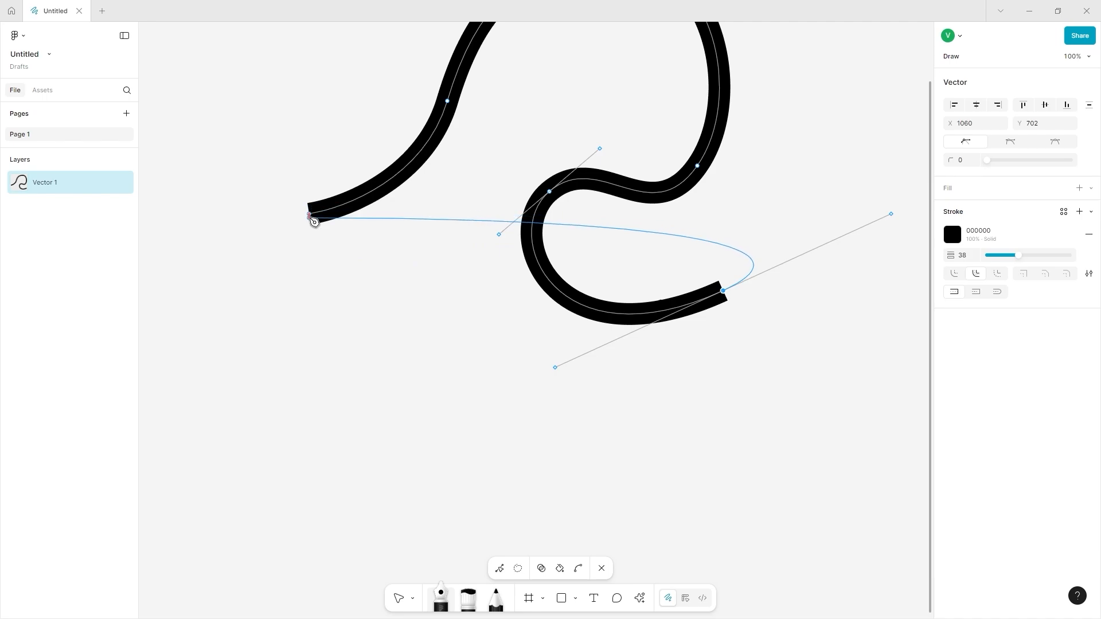
drag(314, 211, 416, 12)
scroll(370, 387, down, 5)
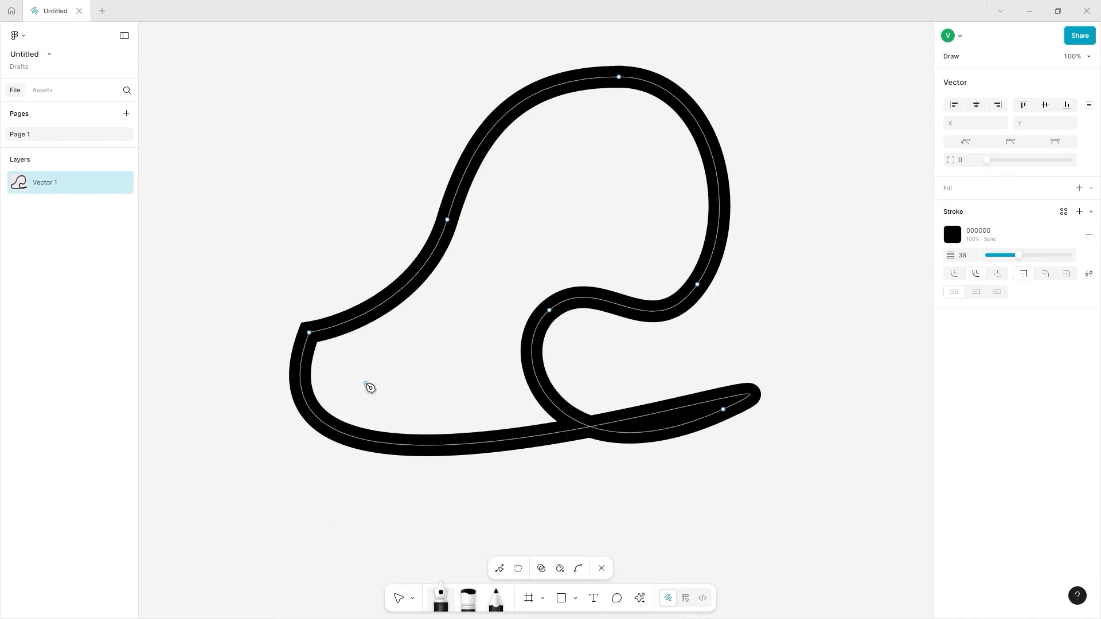
click(399, 598)
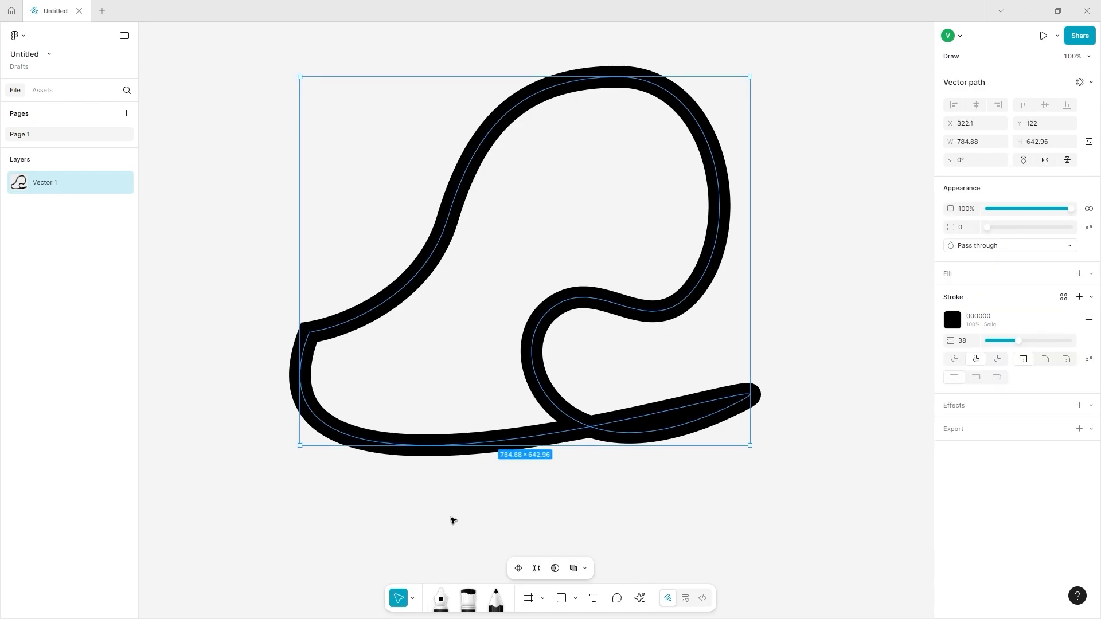
Step: Change the curved path's stroke colour to red FF0000
scroll(452, 516, up, 2)
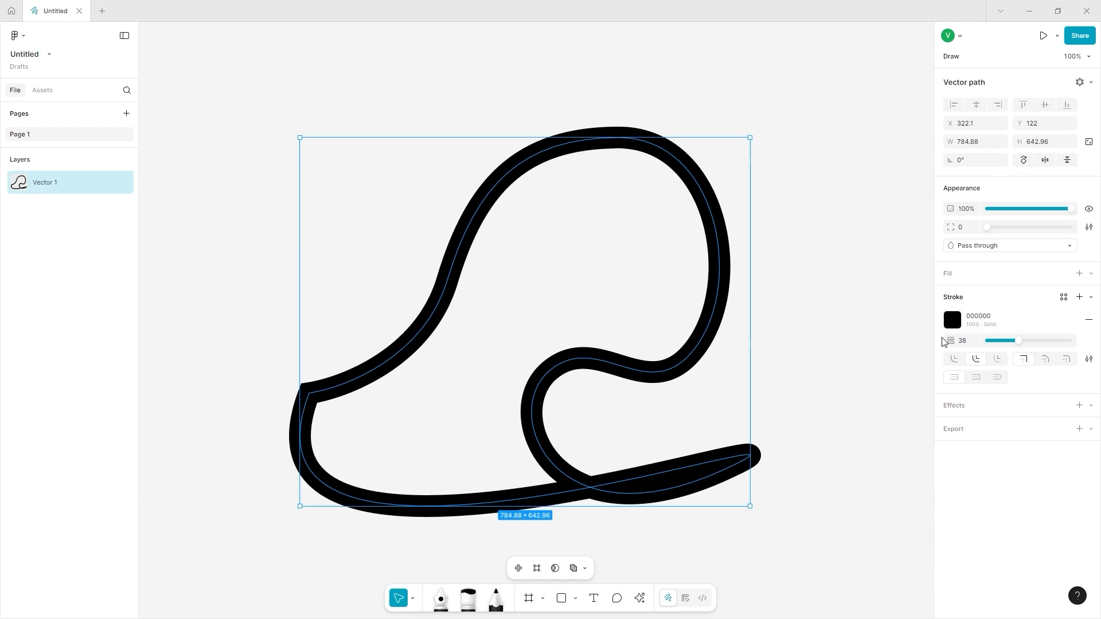
click(956, 324)
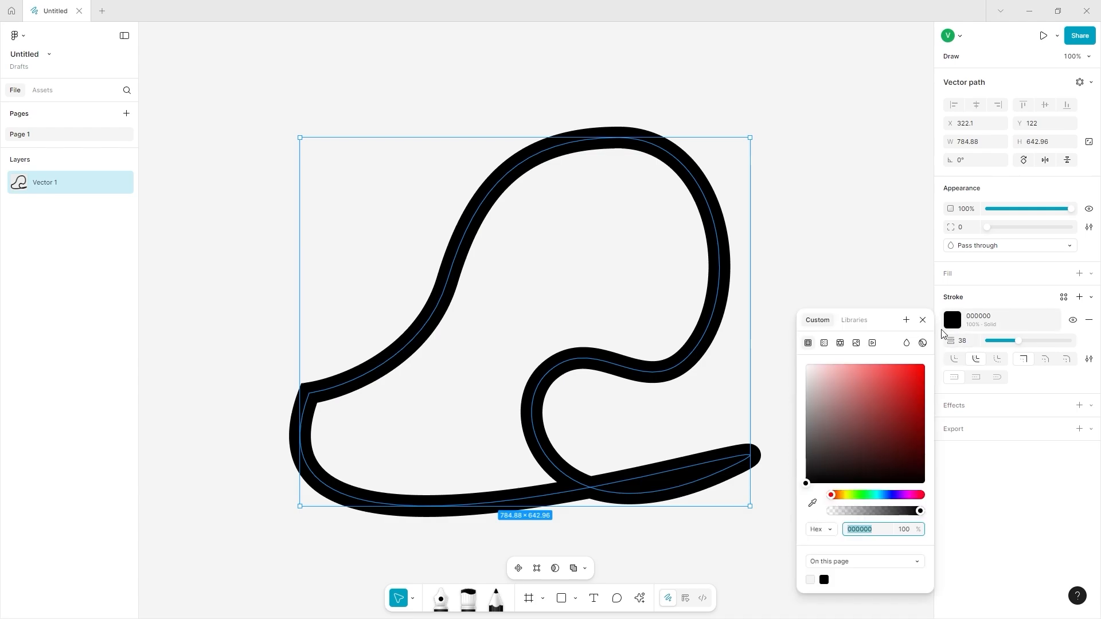
click(876, 434)
drag(901, 388, 926, 363)
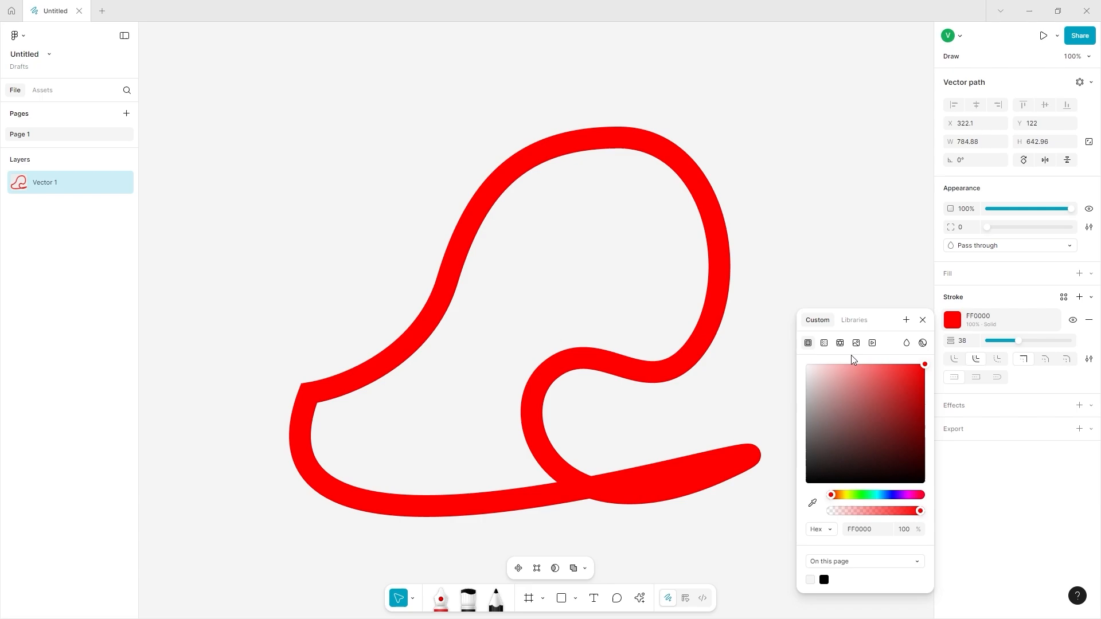
Step: Try the gradient, pattern, image and video paints on the path's stroke and return to the solid colour
click(824, 342)
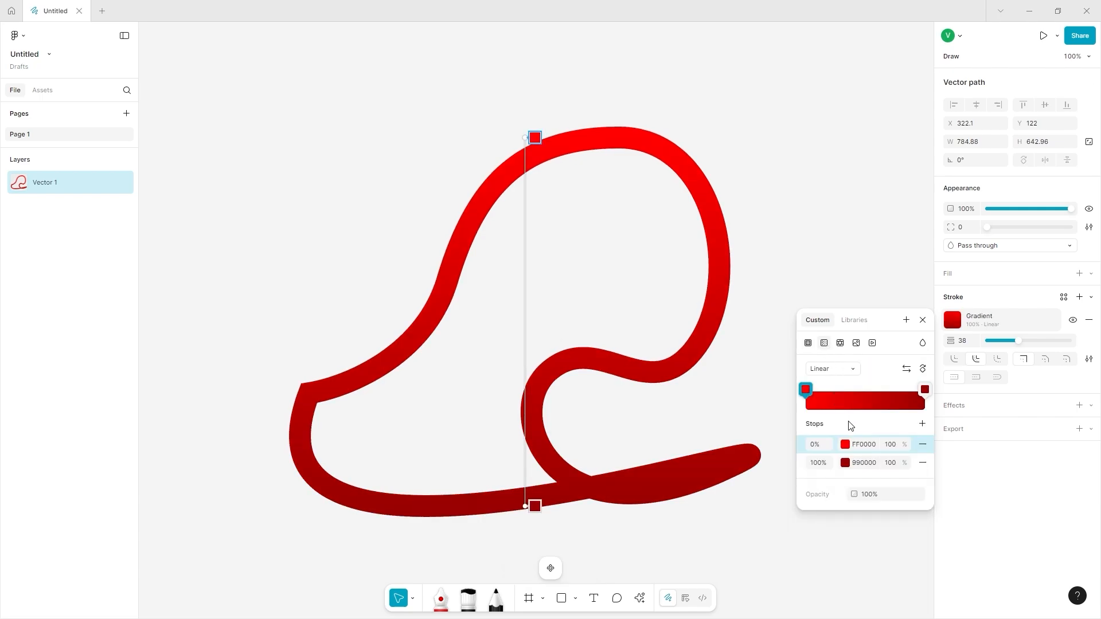
click(847, 368)
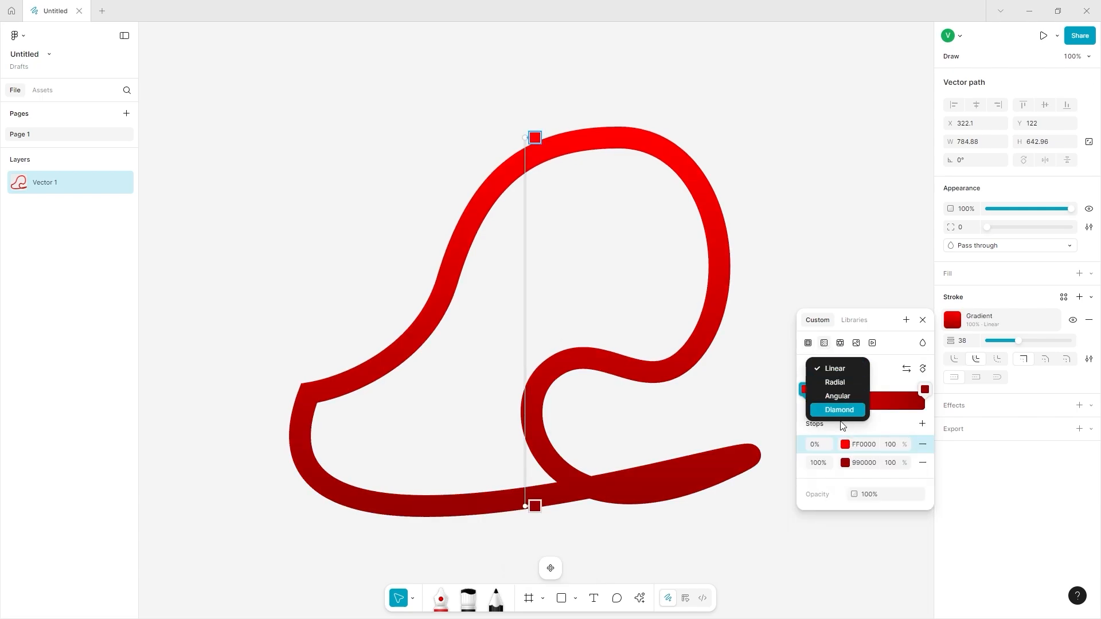
click(890, 374)
click(856, 342)
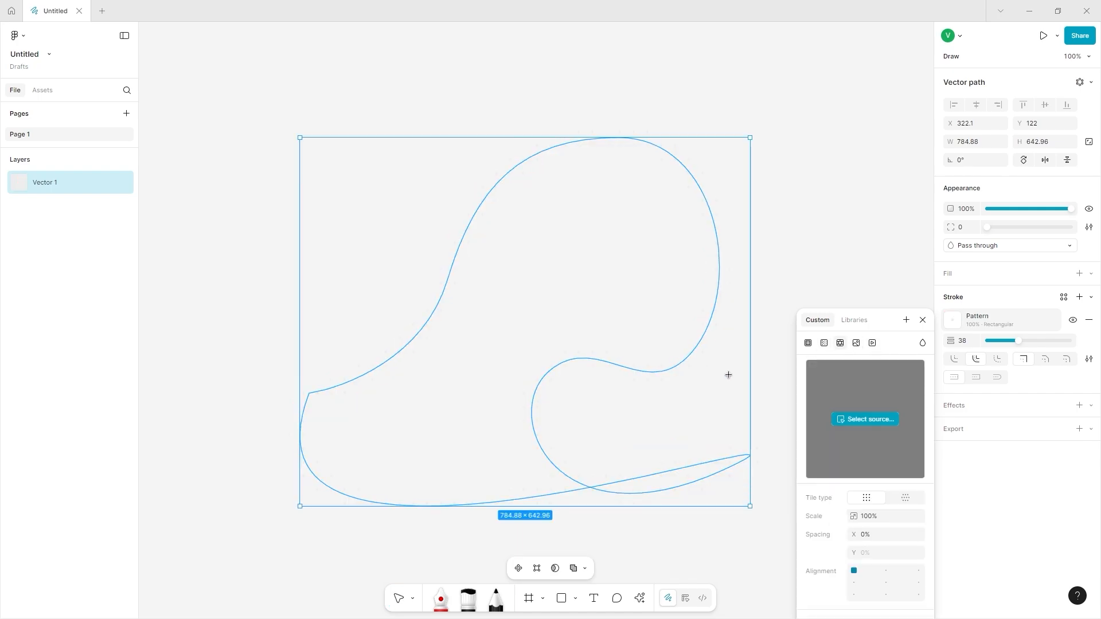
click(840, 343)
click(856, 343)
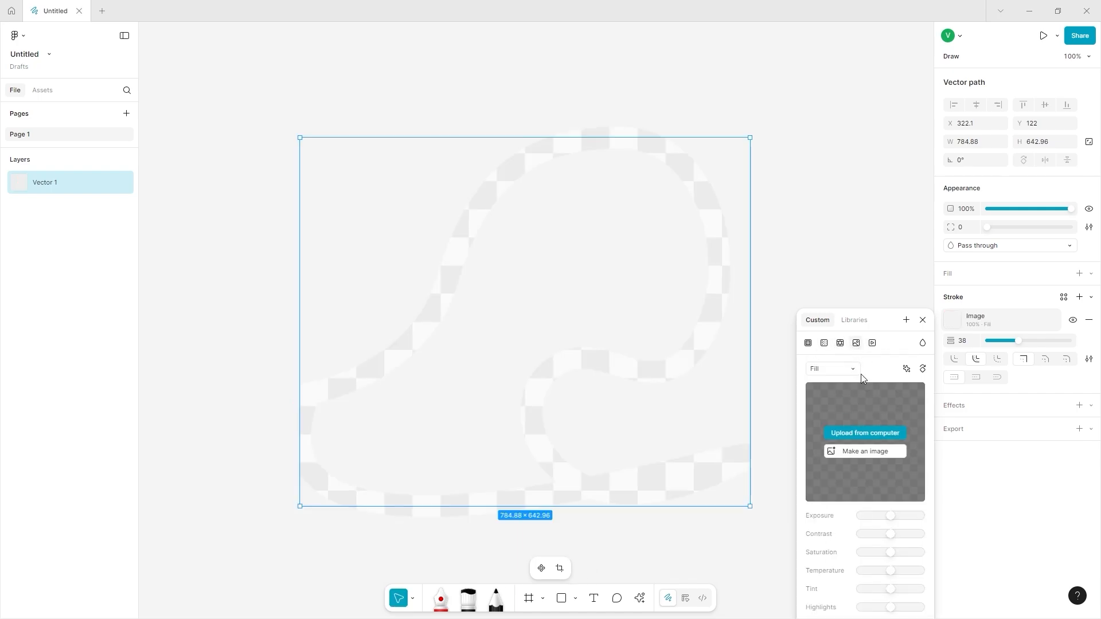
click(872, 342)
click(807, 343)
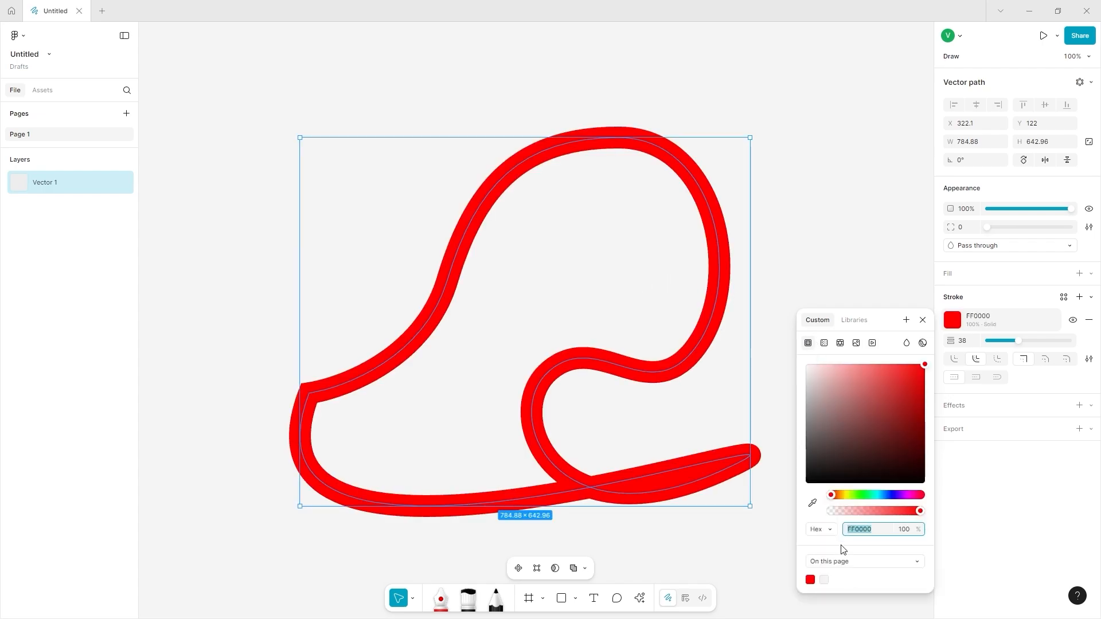
Step: Set the path's stroke weight to 43 and try the outside, centre and inside stroke positions
mouse_move(1023, 341)
mouse_down()
mouse_move(1043, 346)
mouse_move(1021, 346)
mouse_up()
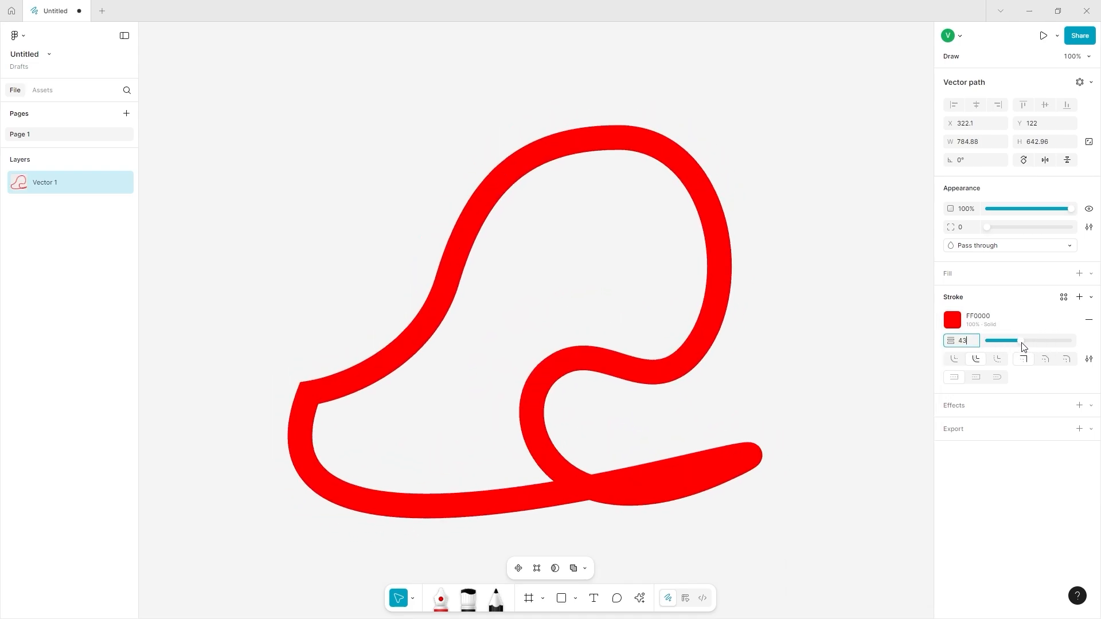
double_click(614, 118)
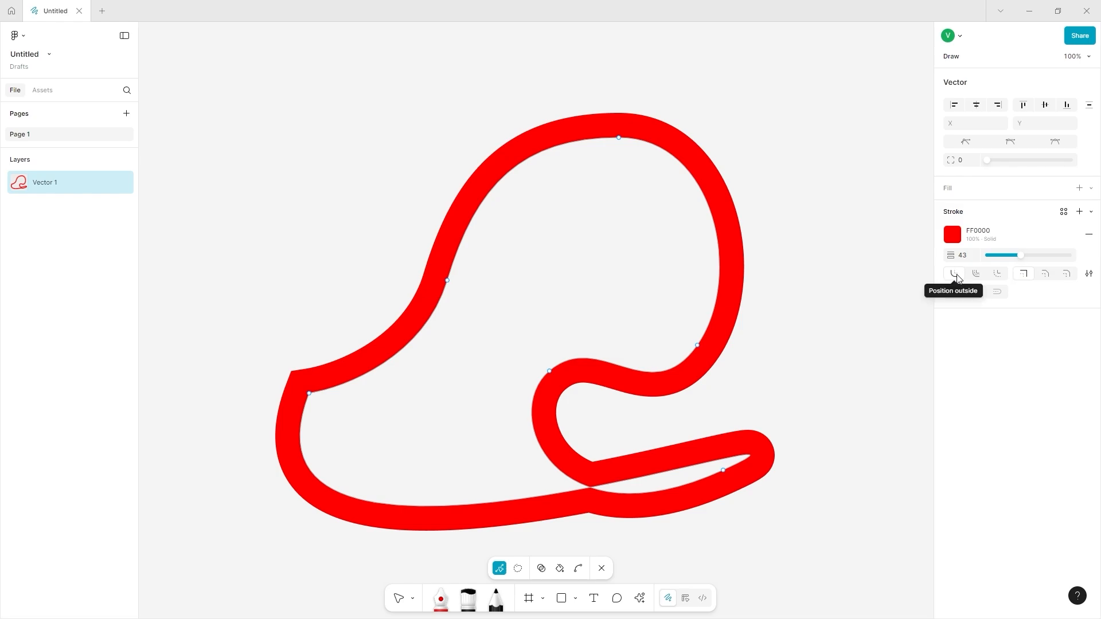
click(976, 273)
key(Escape)
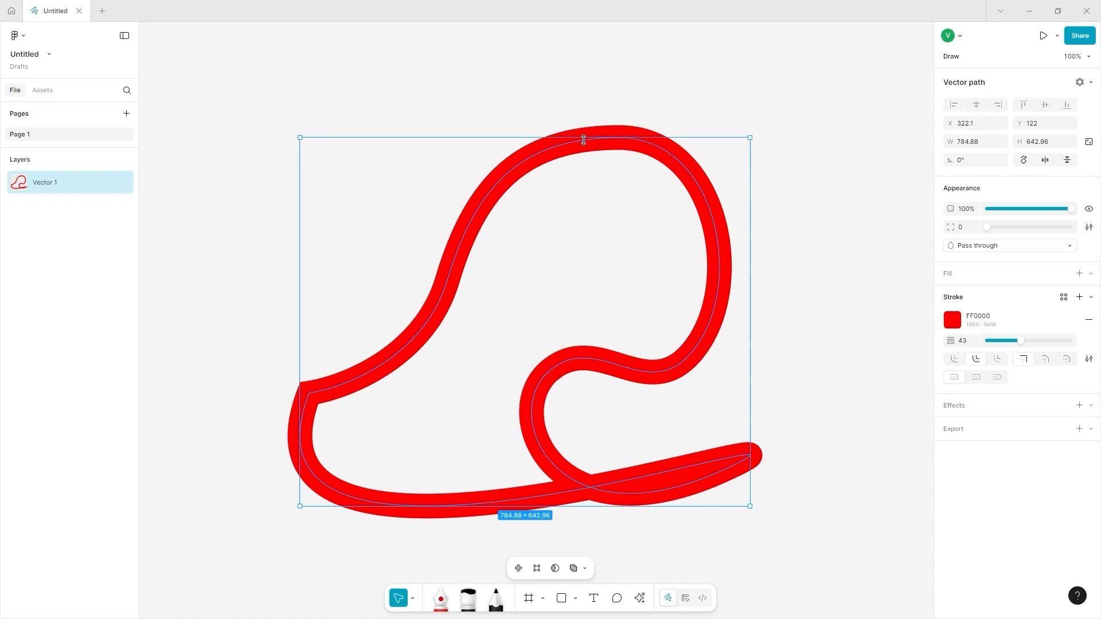
double_click(583, 139)
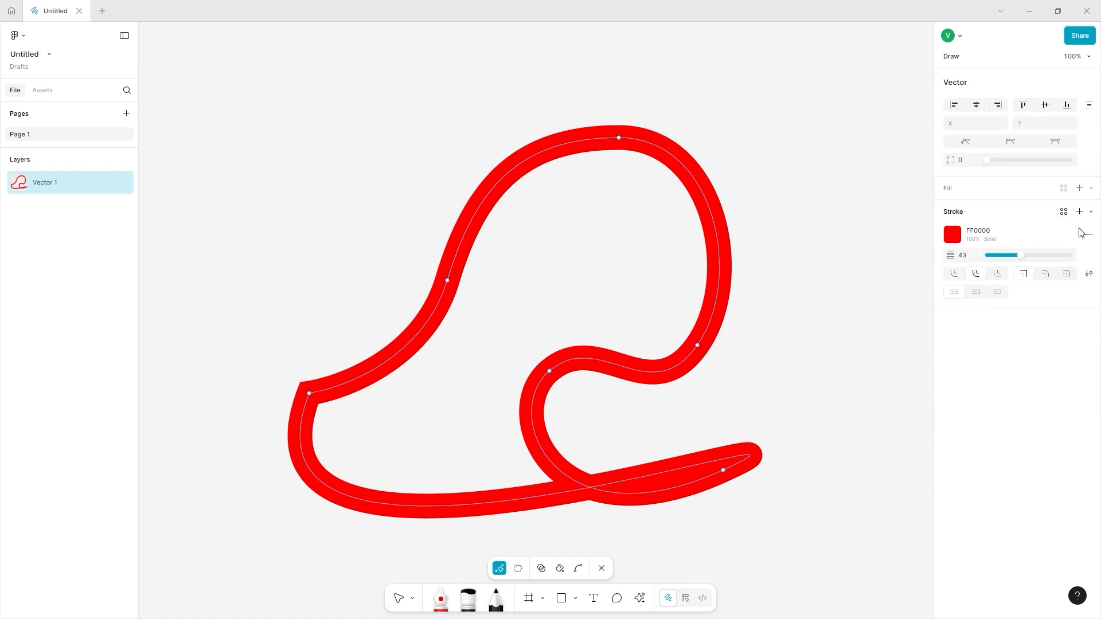
click(1001, 272)
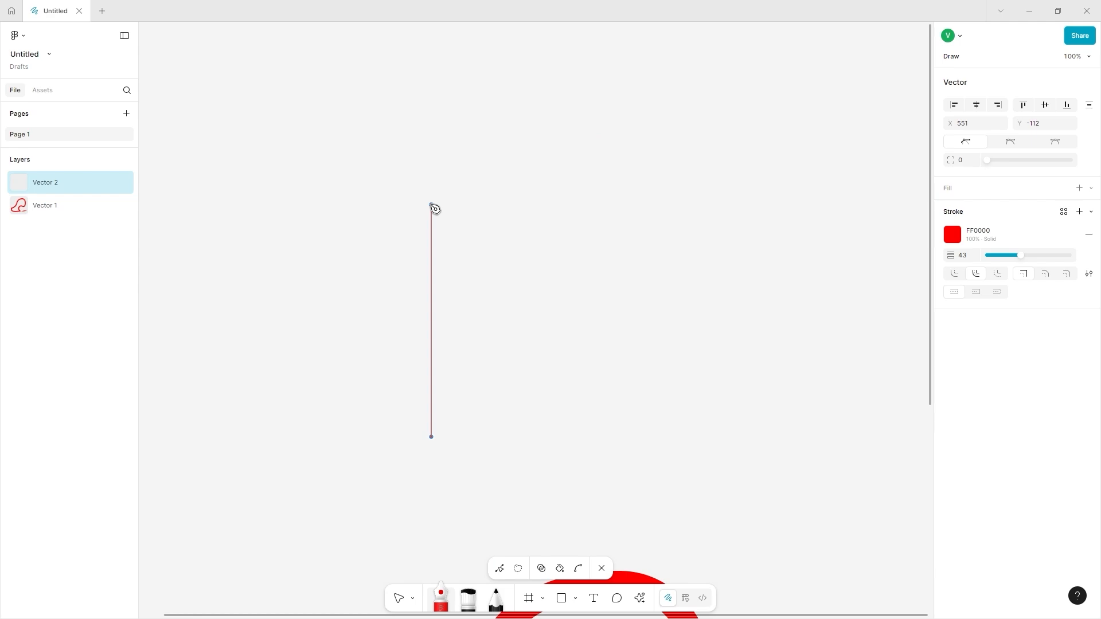
Step: Draw an open L-shaped path about 399 × 405 with the Pen tool, with a vertical and a horizontal segment meeting at a corner
click(431, 204)
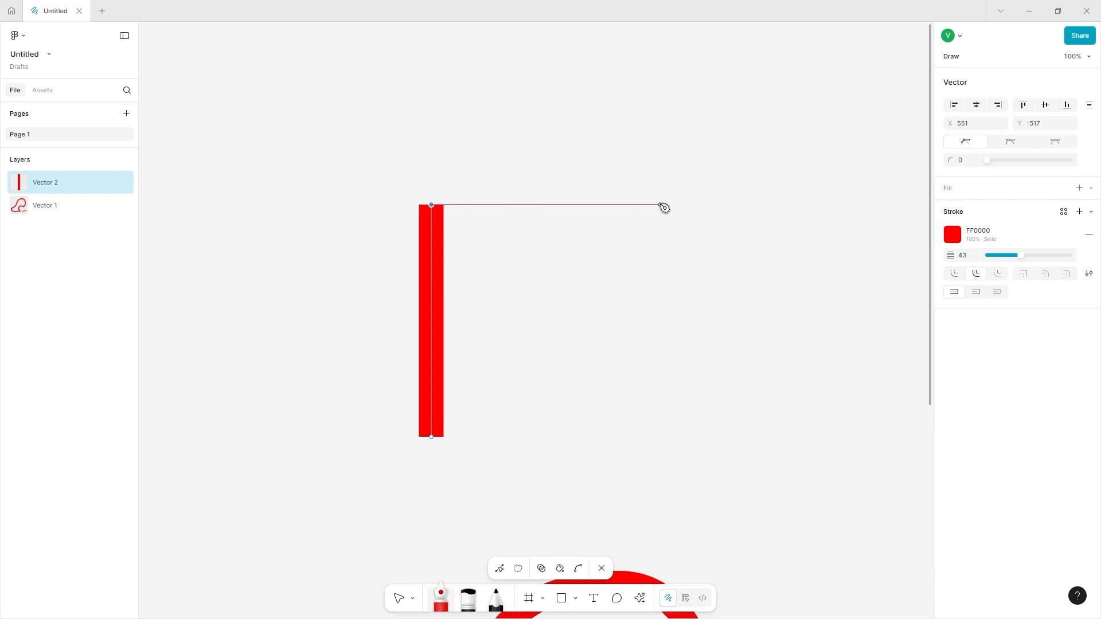
click(660, 205)
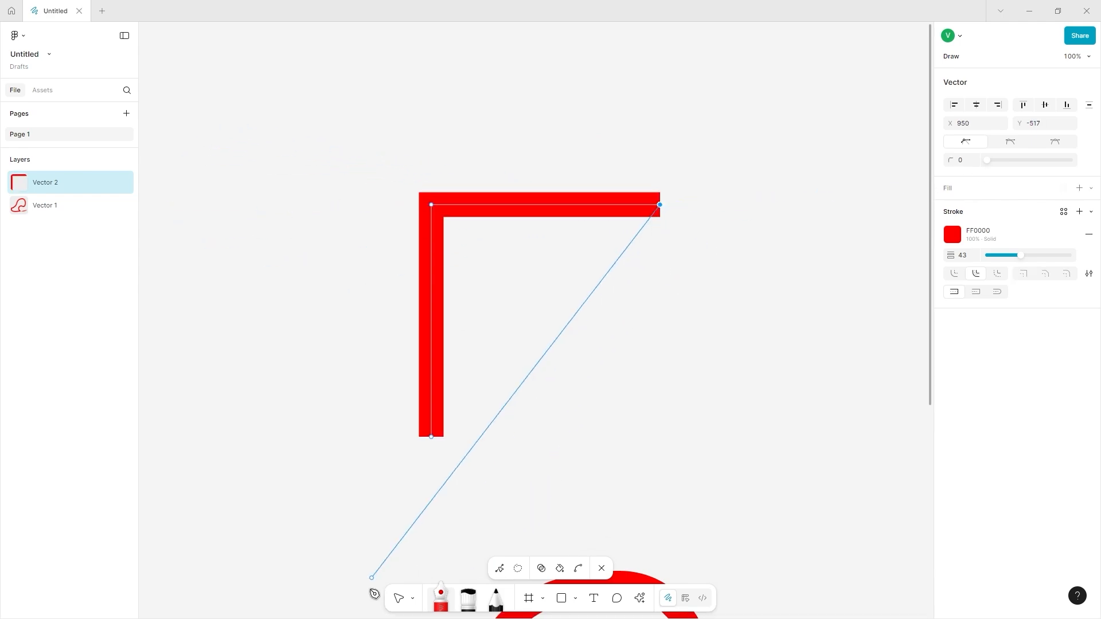
click(405, 600)
key(Escape)
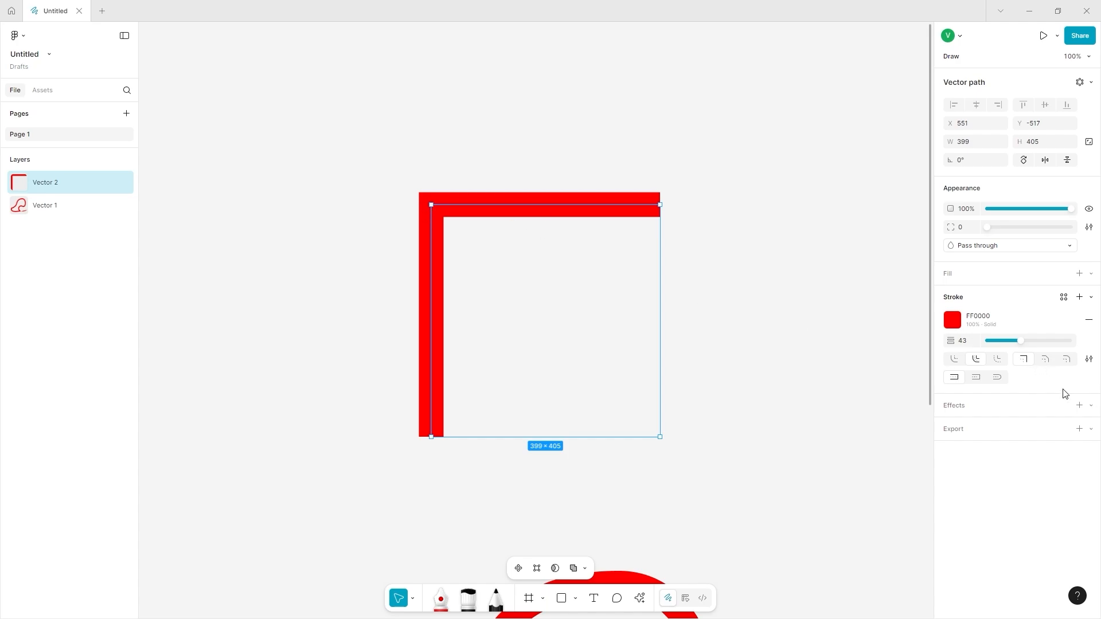
Step: Try the bevel and round joins on the L-shaped path's corner and return to the miter join
click(1046, 363)
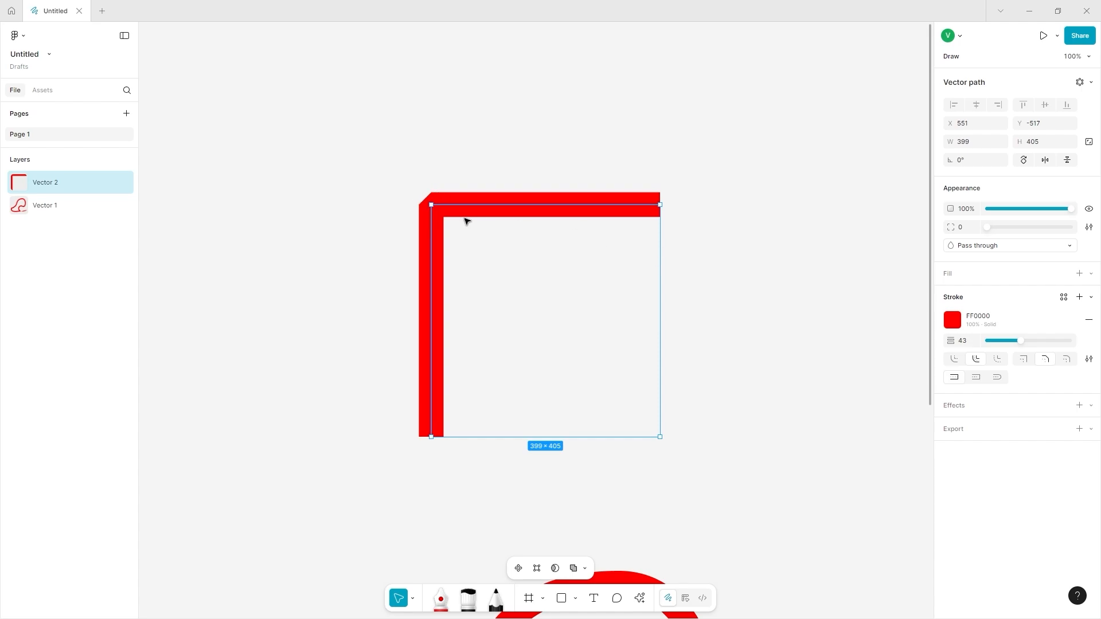
click(1067, 361)
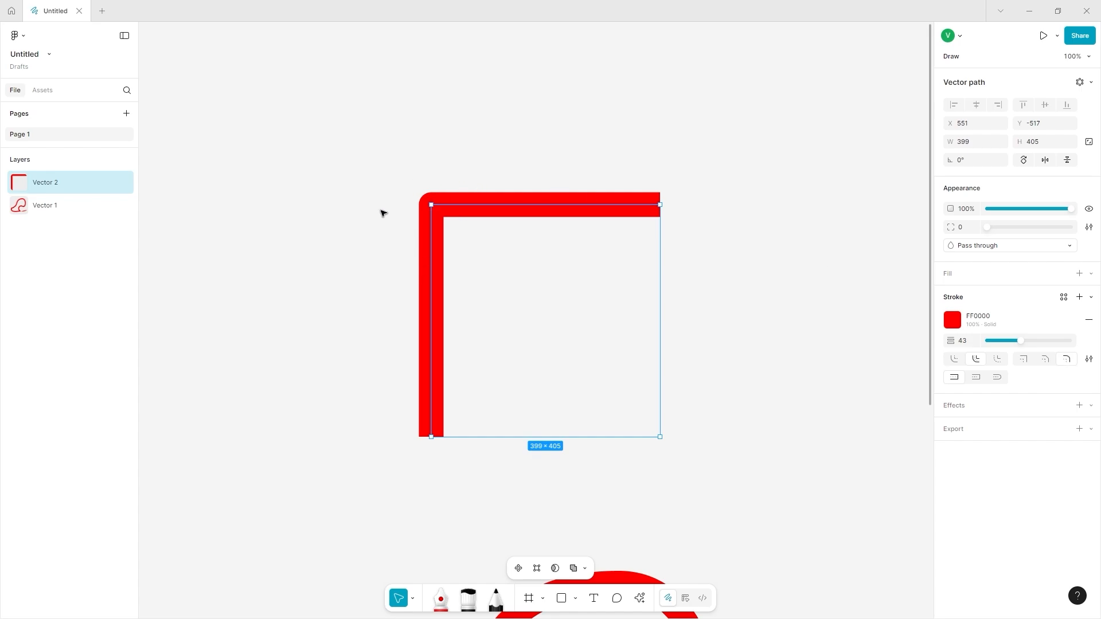
click(1045, 359)
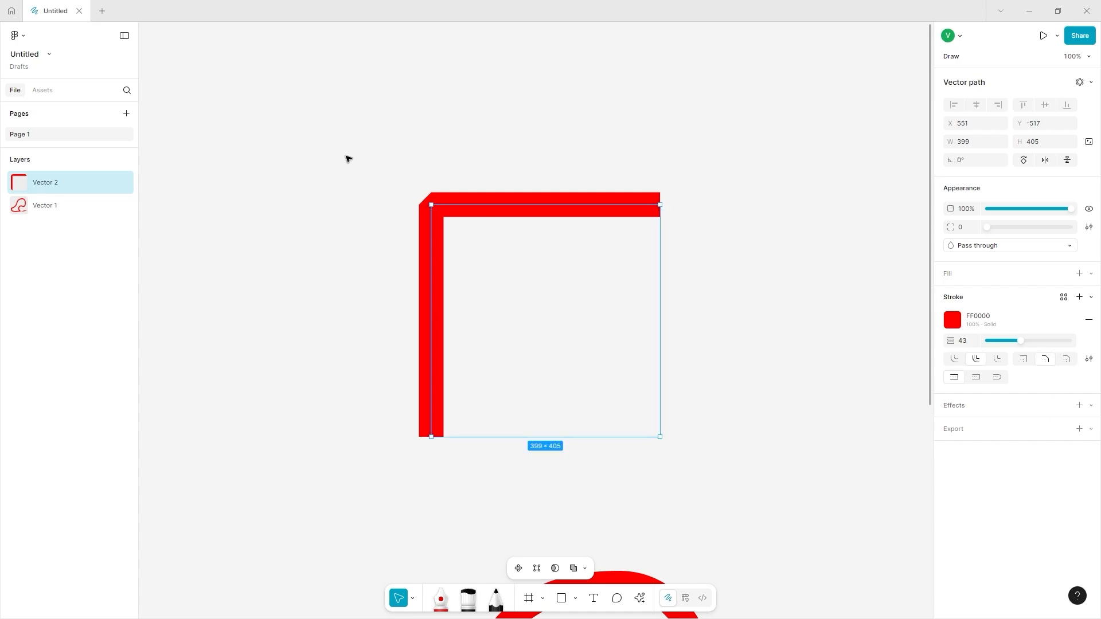
click(1024, 360)
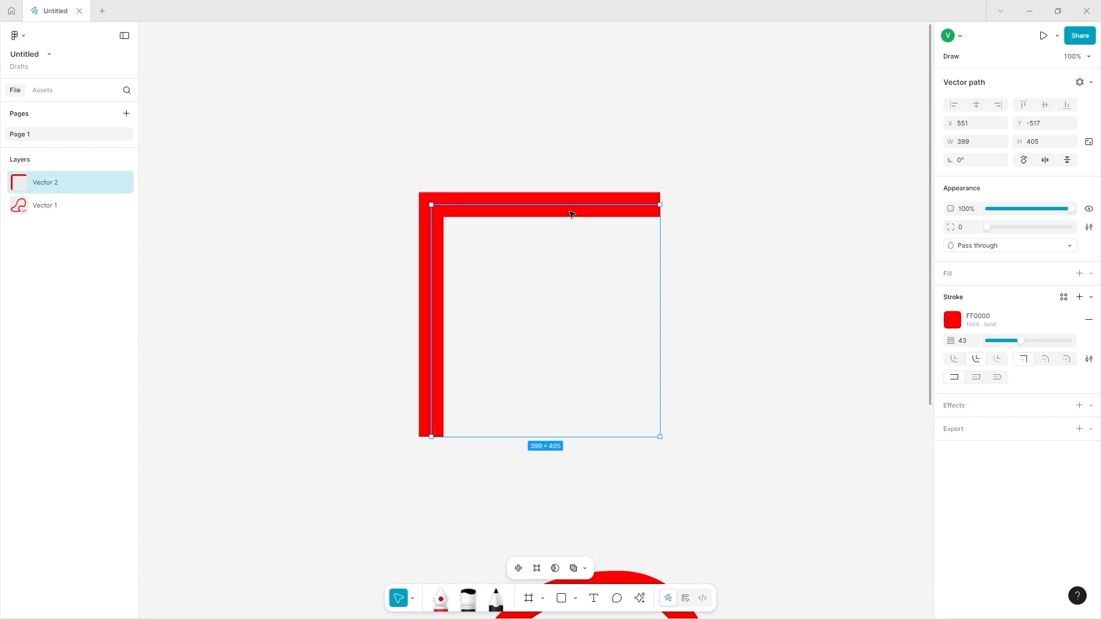
Step: Edit the L-shaped path's vector, try square caps on its open ends and set them to round
double_click(571, 214)
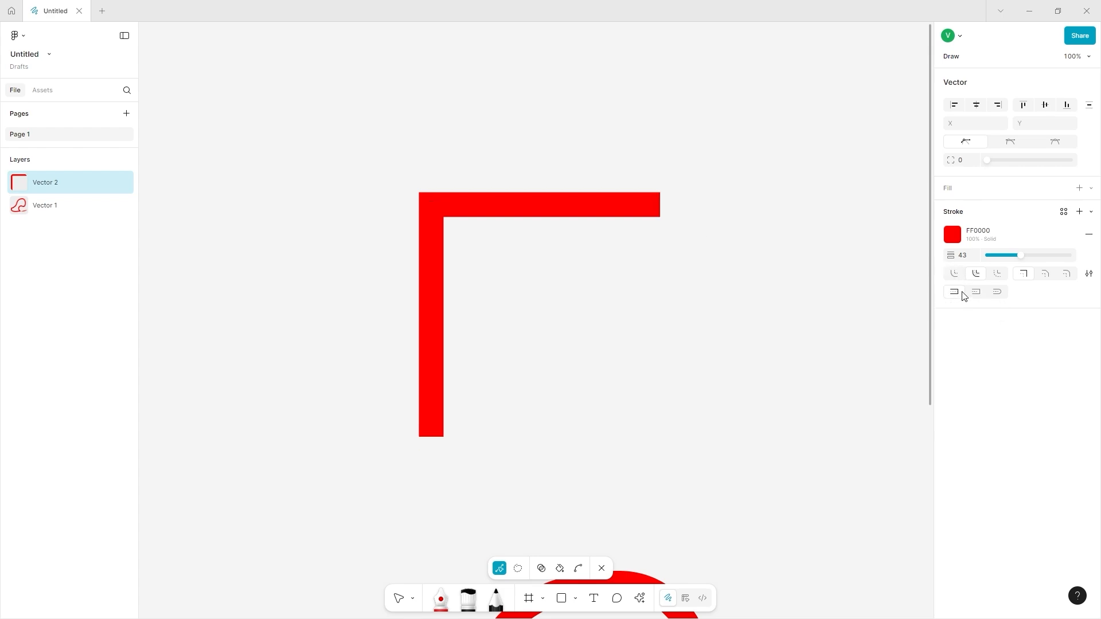
click(975, 292)
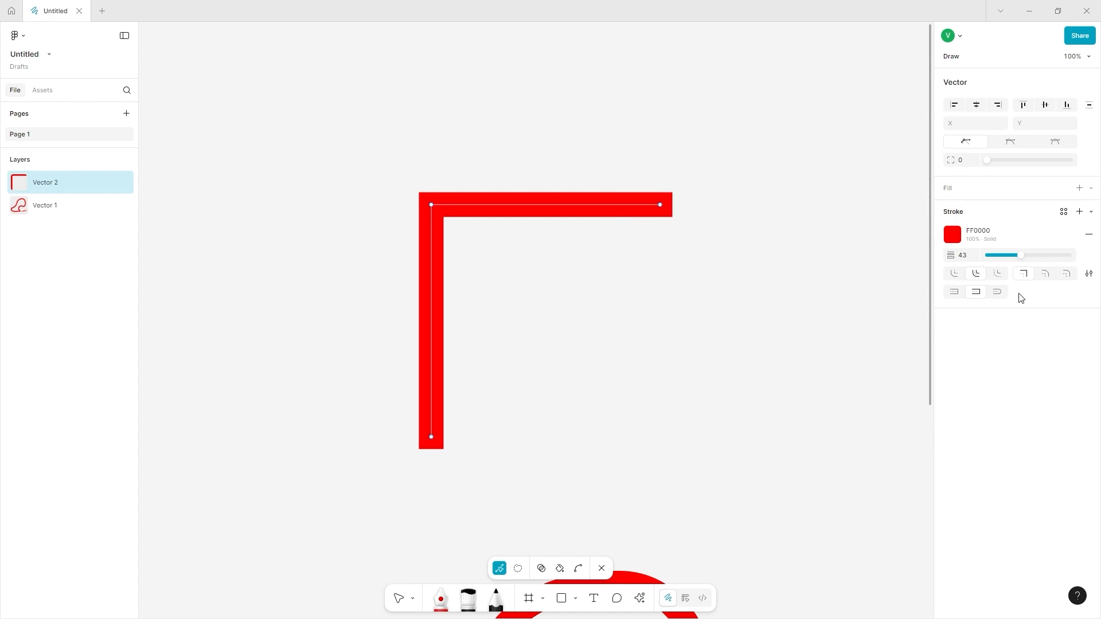
click(997, 292)
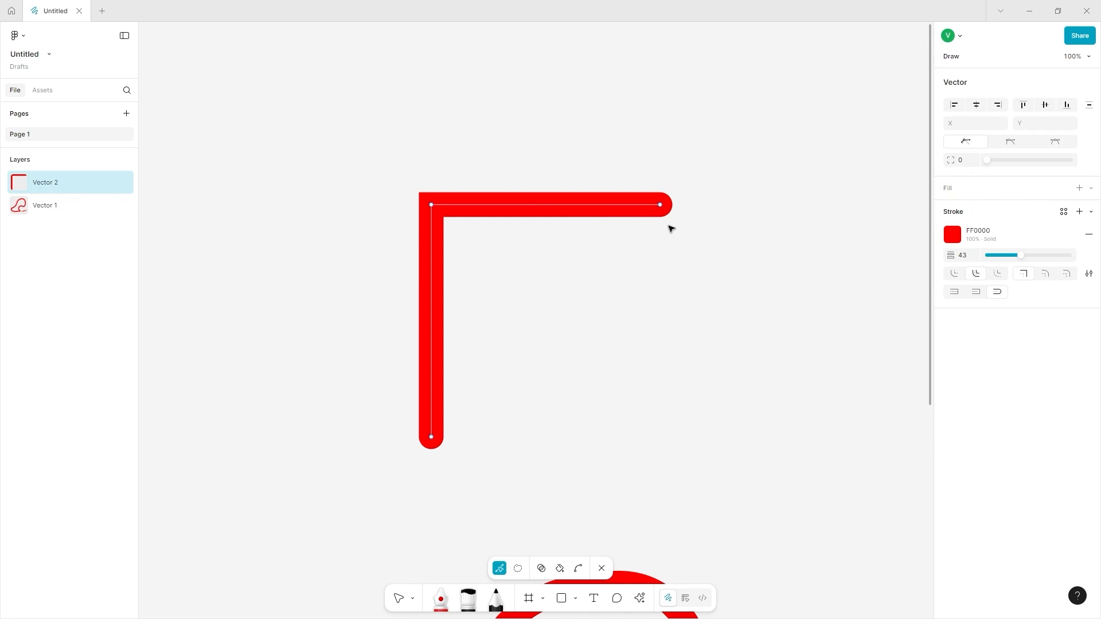
Step: Change the L-shaped path's stroke style to Dashed and try a dash length of 62
click(1089, 274)
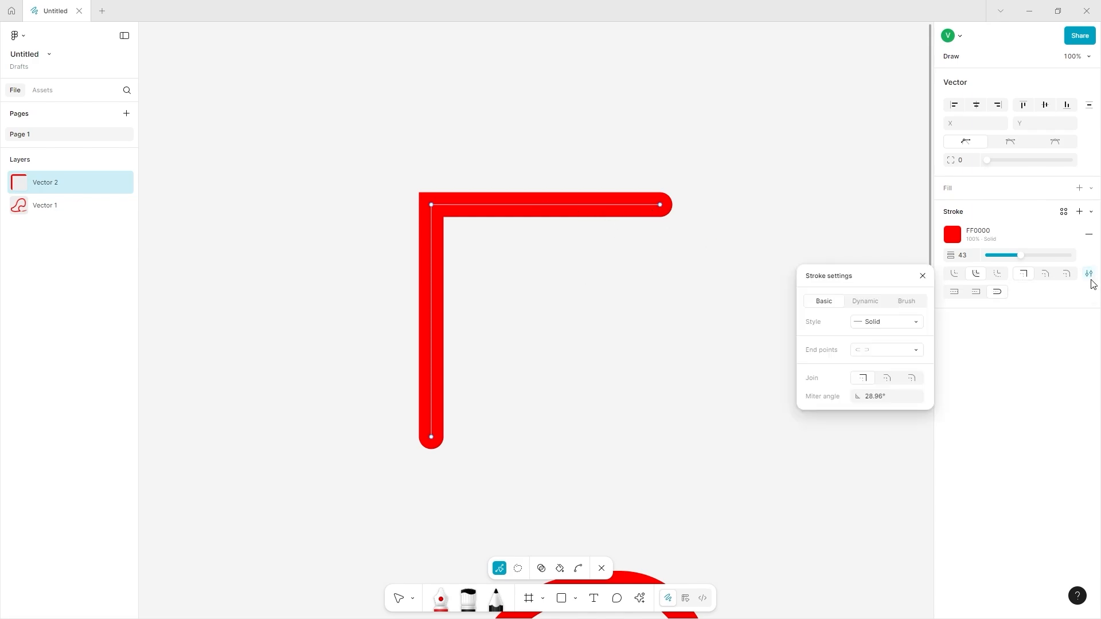
click(866, 322)
click(872, 334)
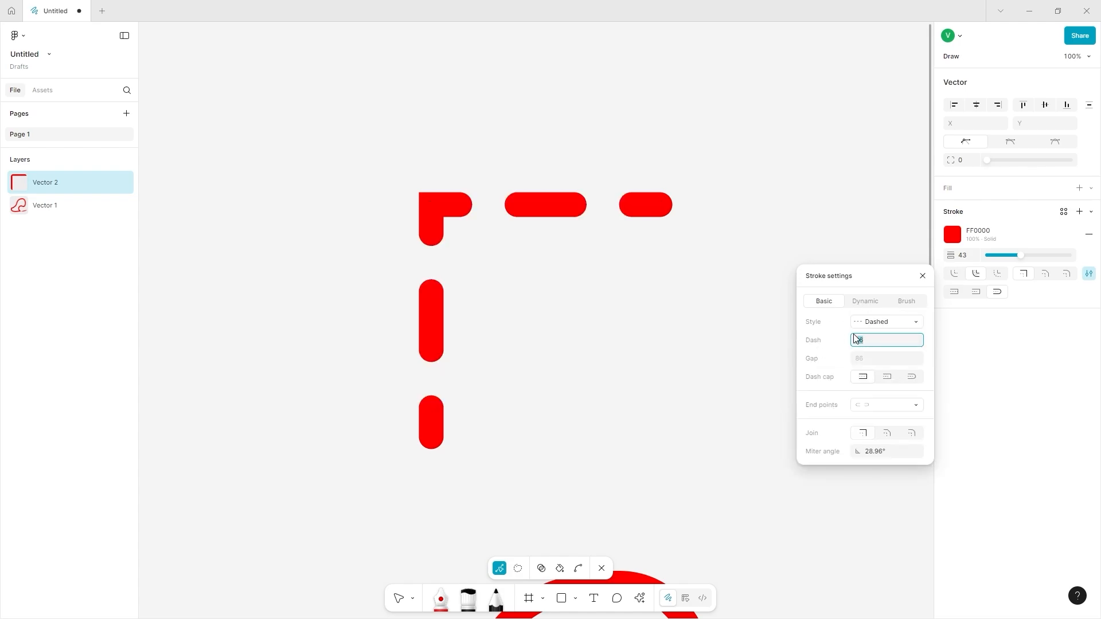
drag(853, 340, 824, 315)
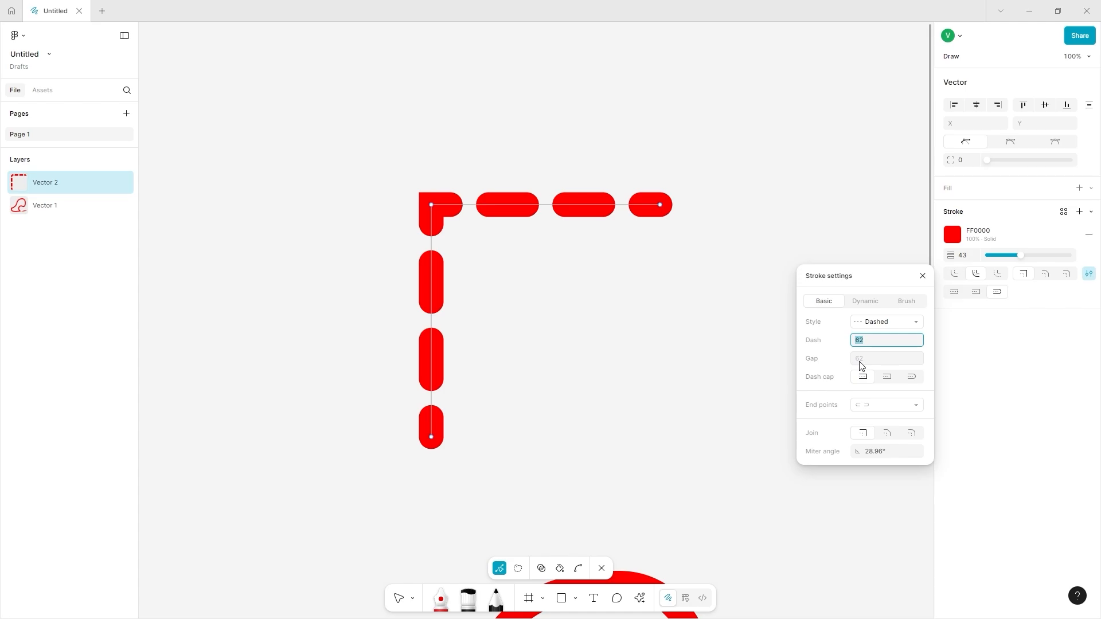
click(890, 322)
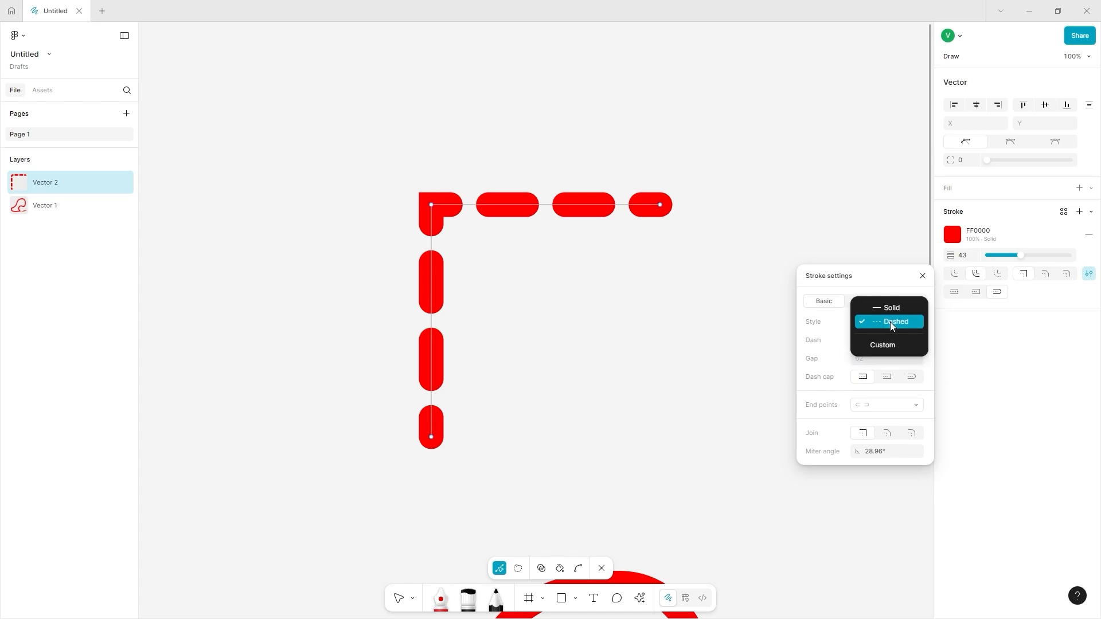
click(889, 321)
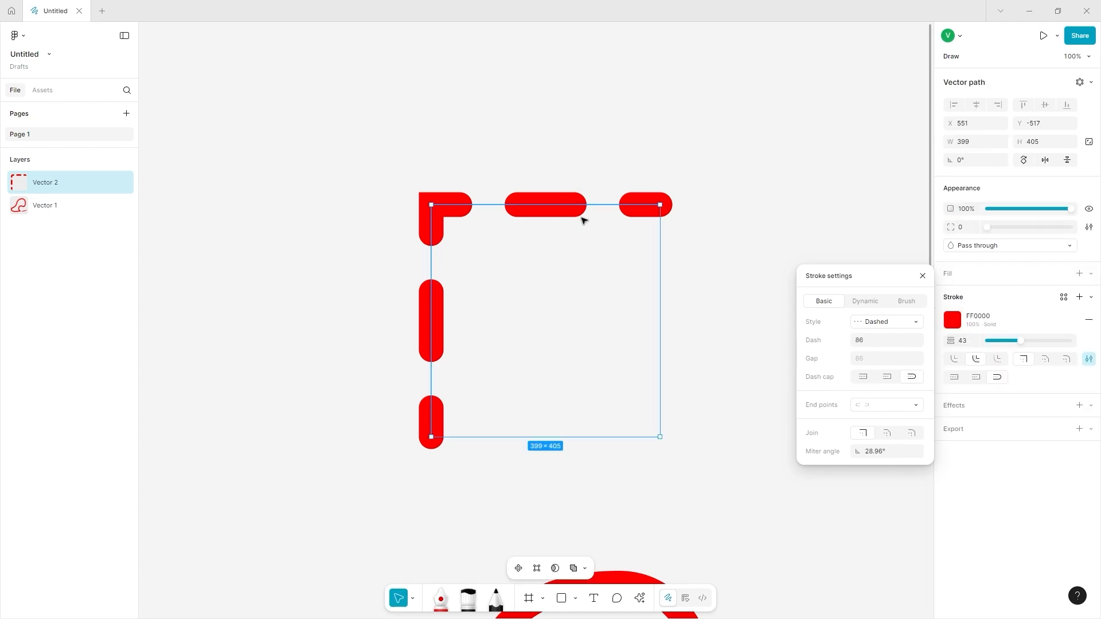
Step: Try the stroke with no dash cap and with the square dash cap, and return to round
click(863, 377)
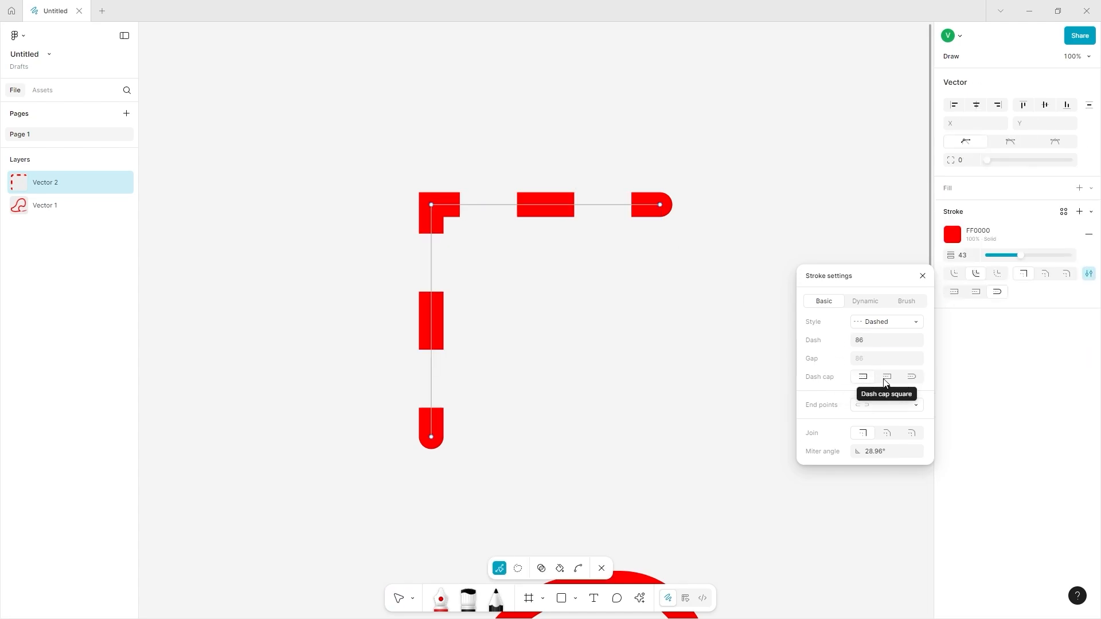
click(885, 380)
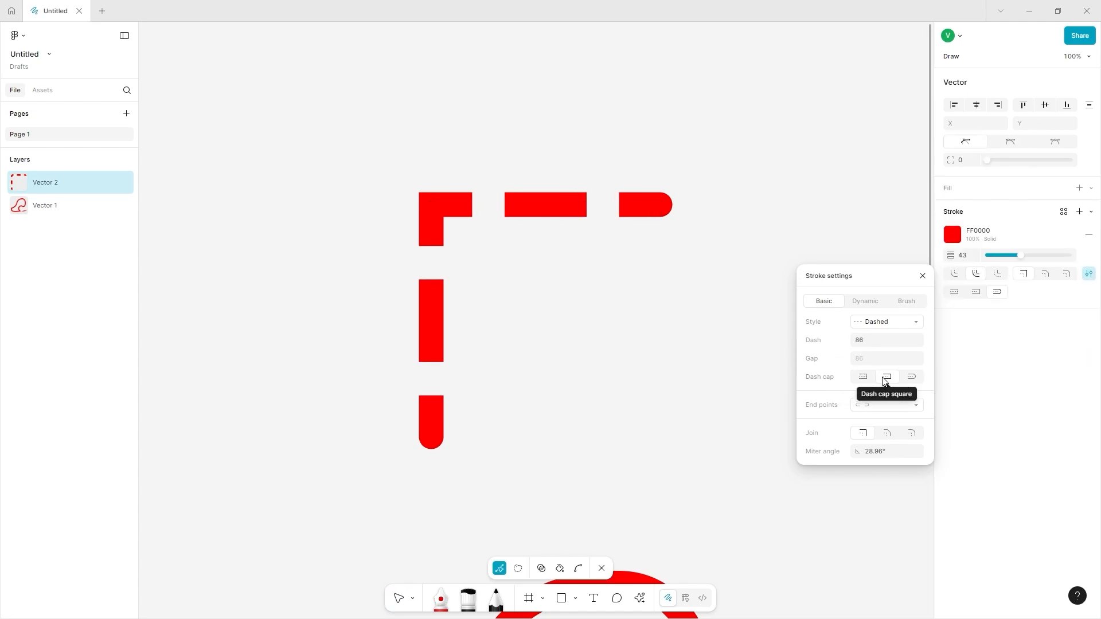
click(915, 380)
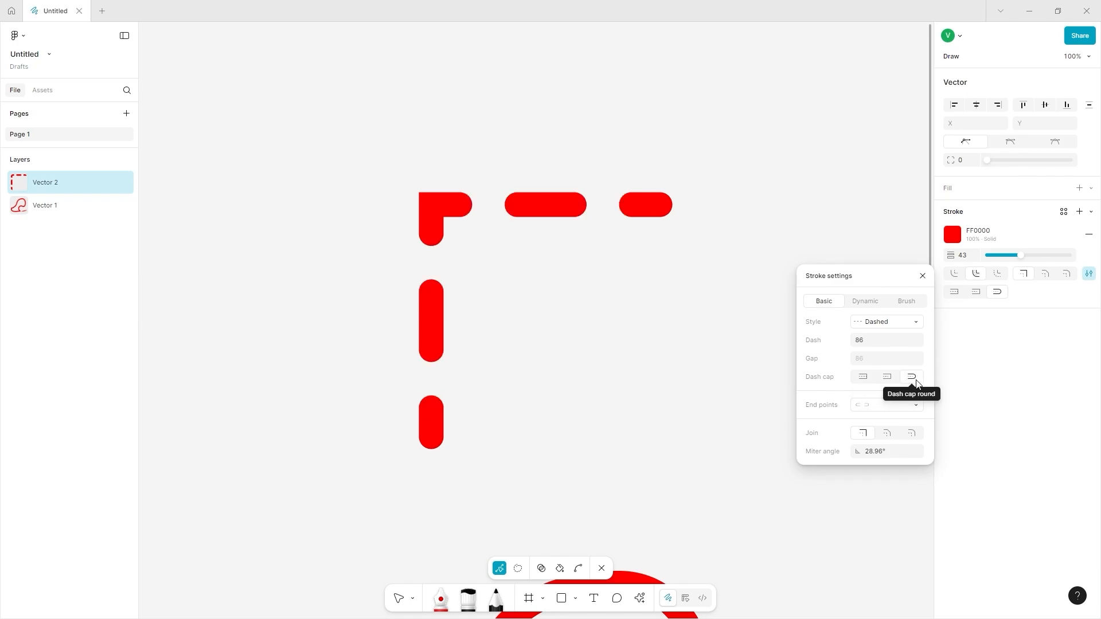
Step: Try the None, Line arrow and Triangle arrow end points on the dashed path
click(918, 408)
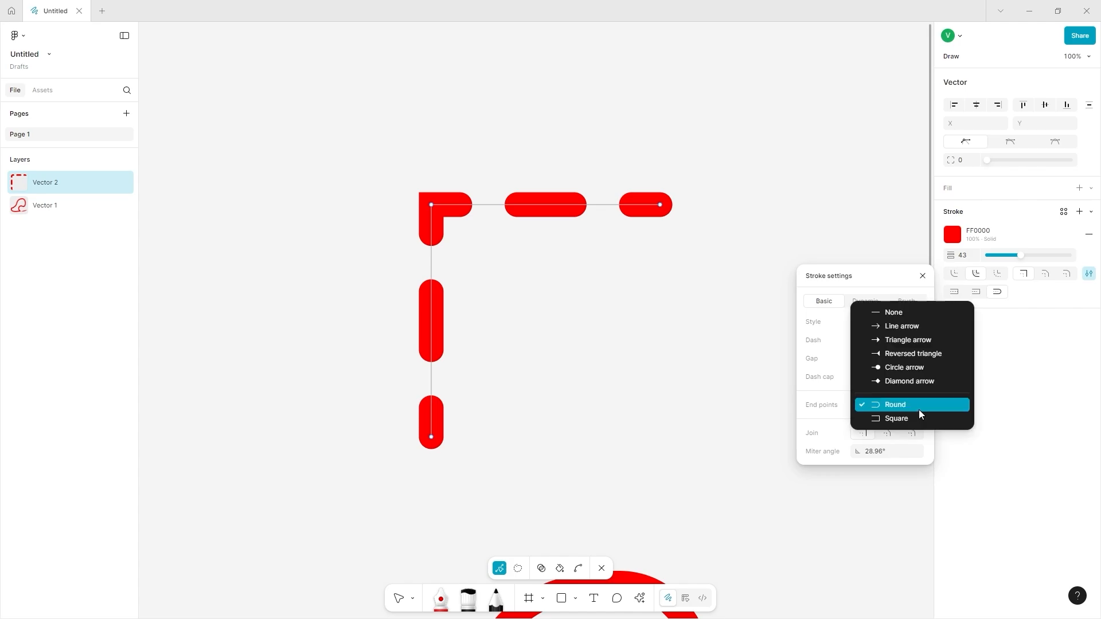
click(890, 314)
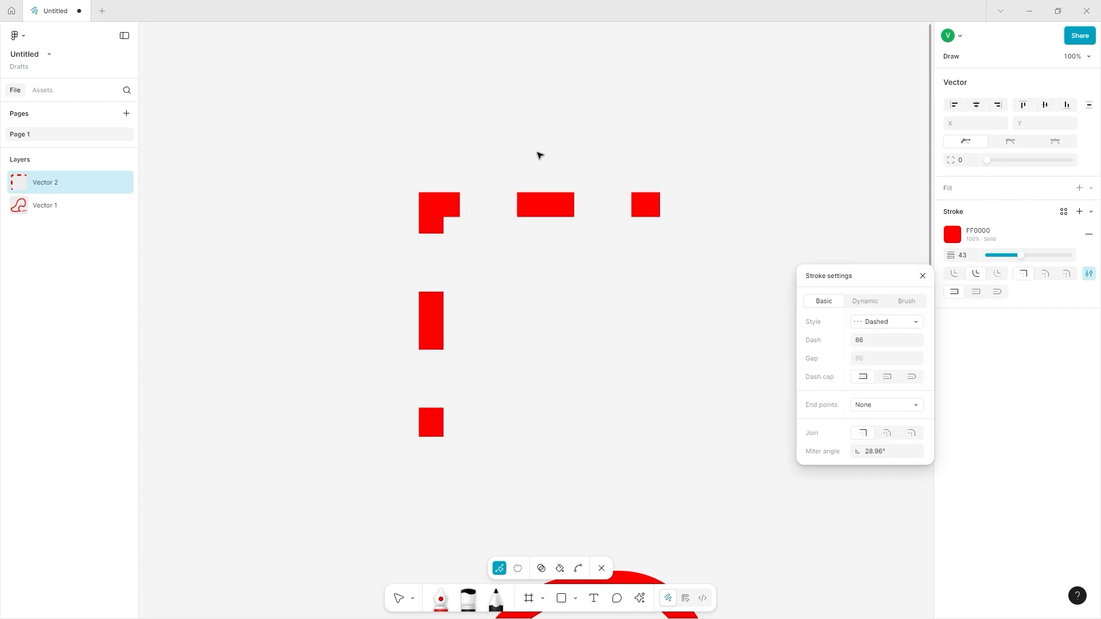
click(877, 407)
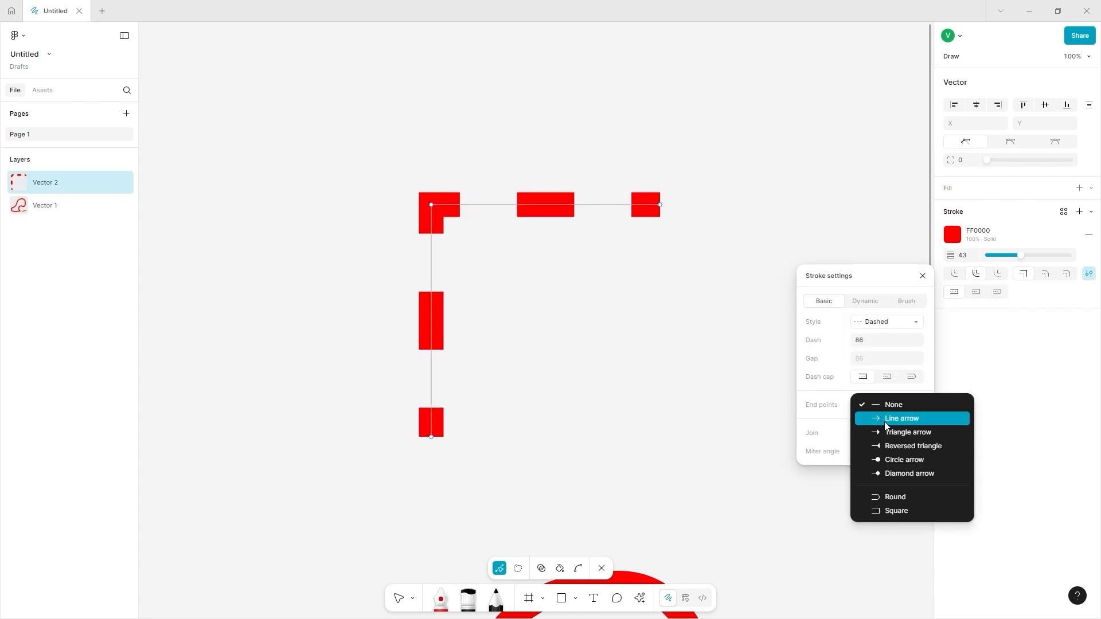
click(885, 421)
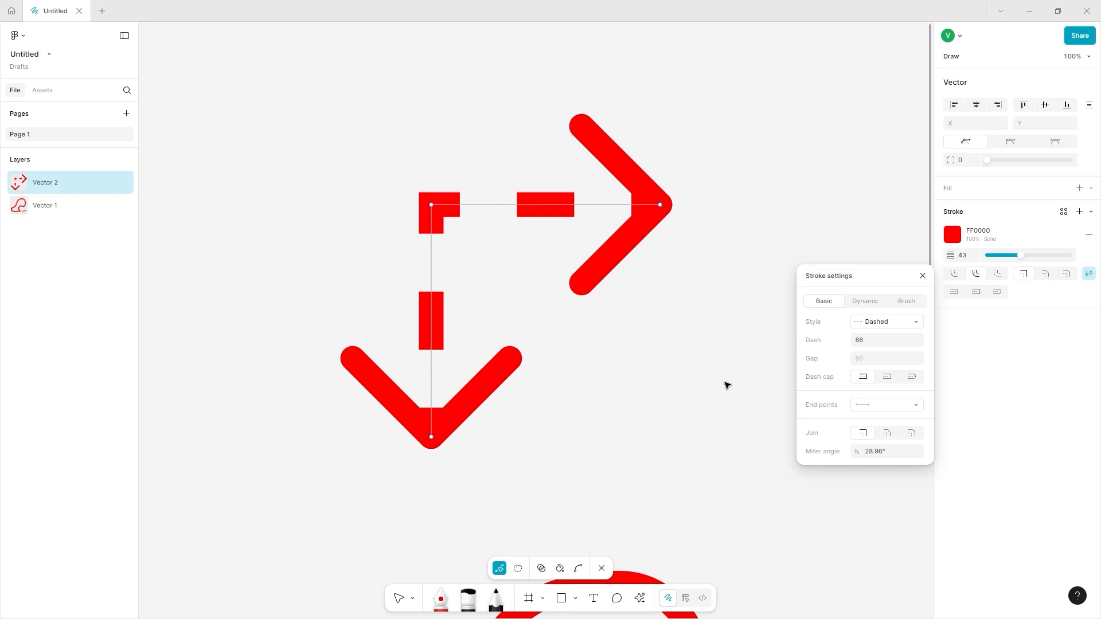
click(882, 407)
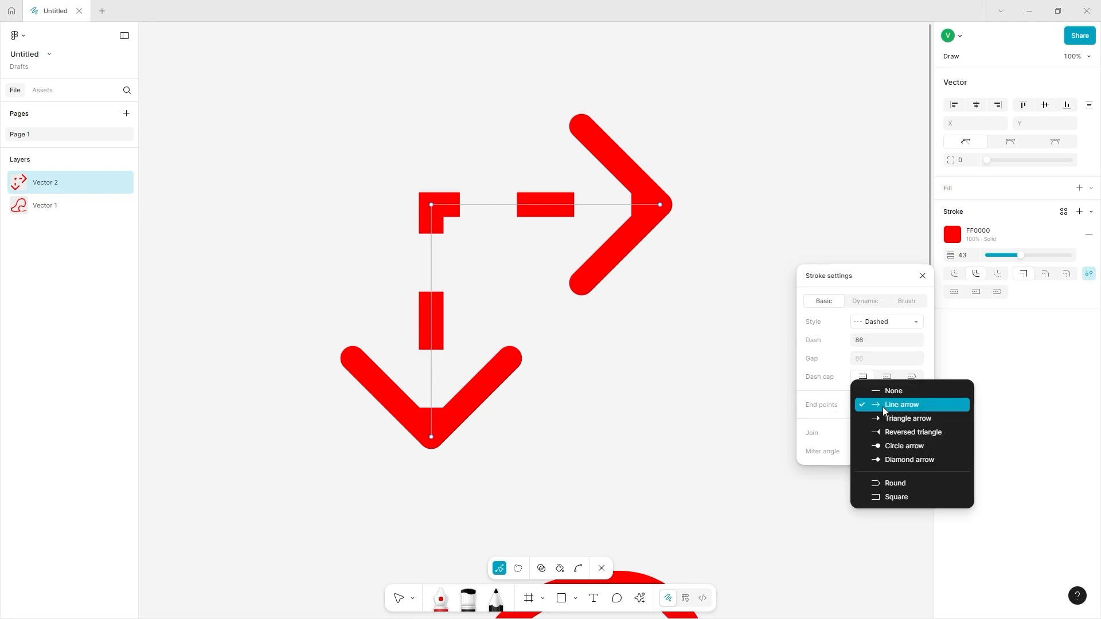
click(880, 422)
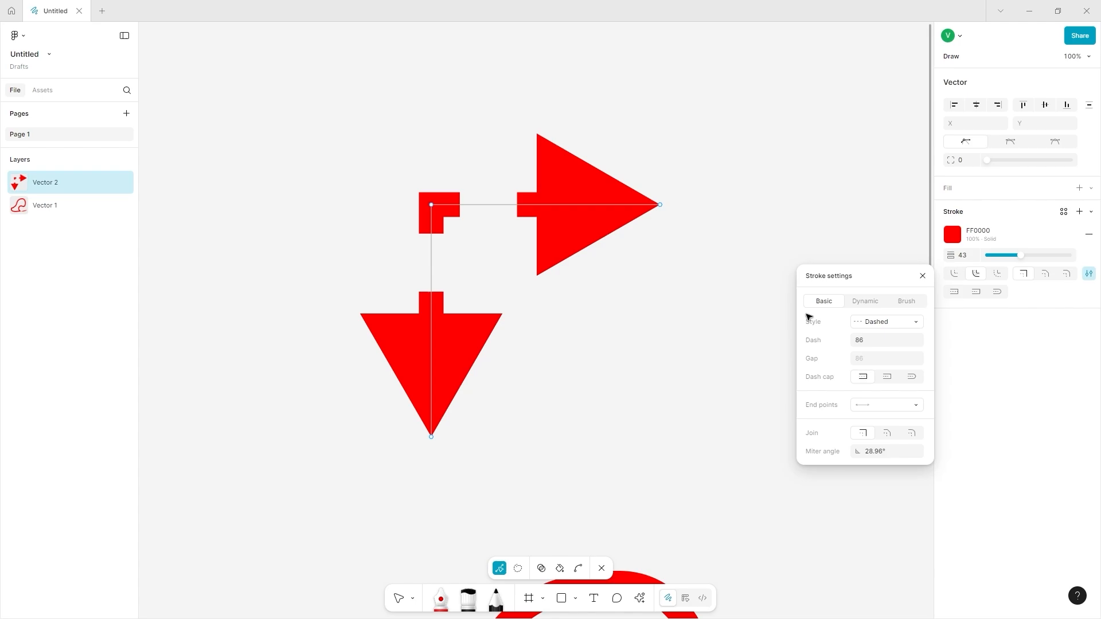
Step: Try the Reversed triangle, Circle arrow and Diamond arrow end points on the dashed path
click(877, 408)
click(881, 424)
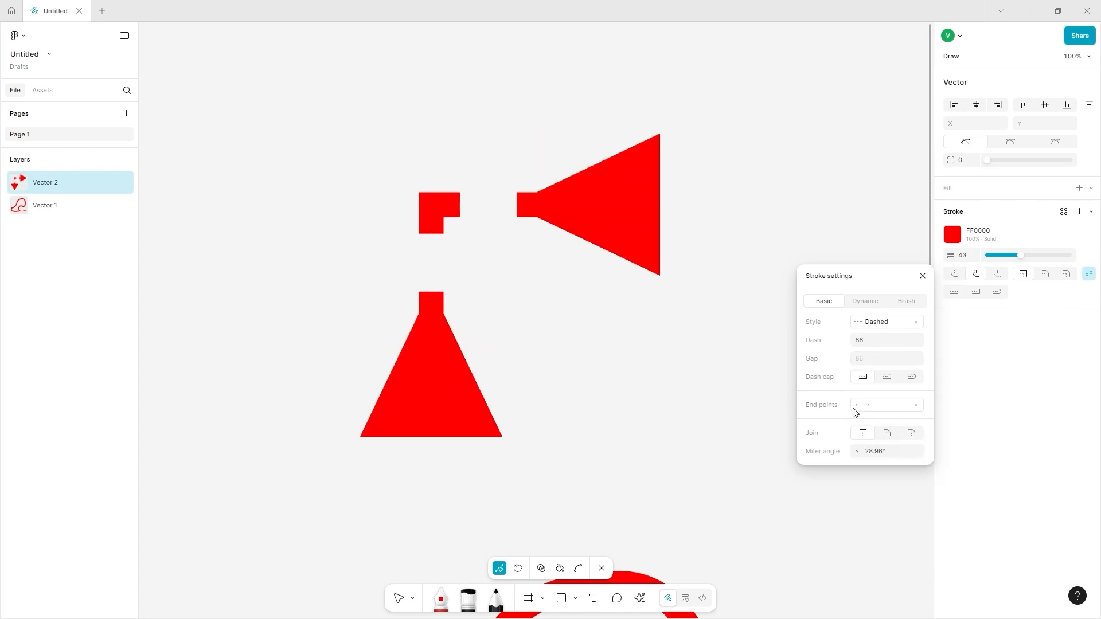
click(883, 408)
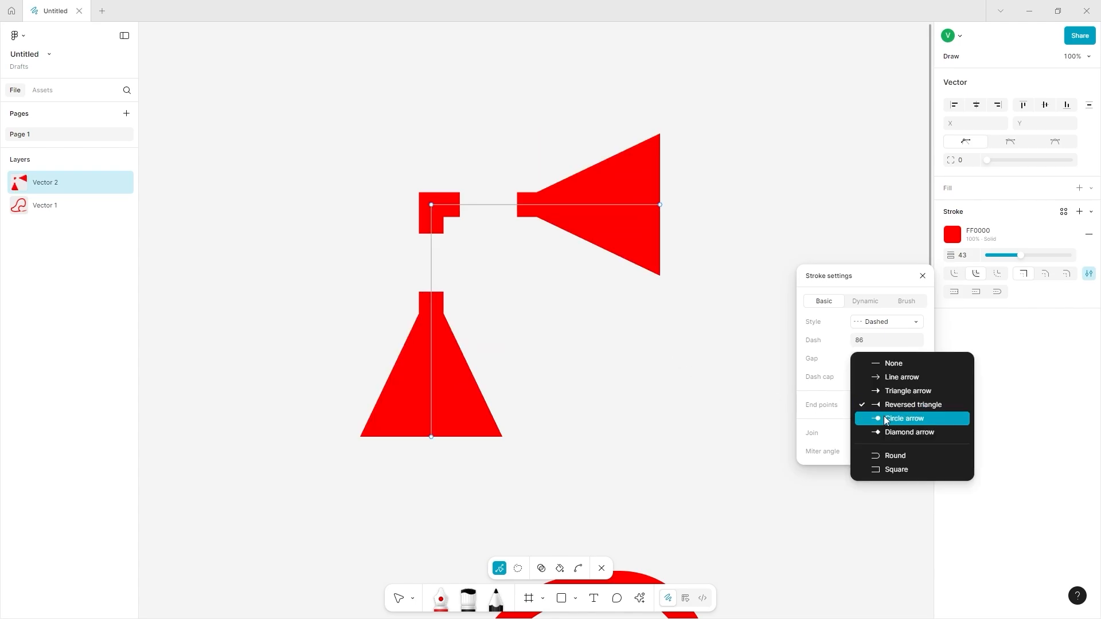
click(885, 419)
click(879, 404)
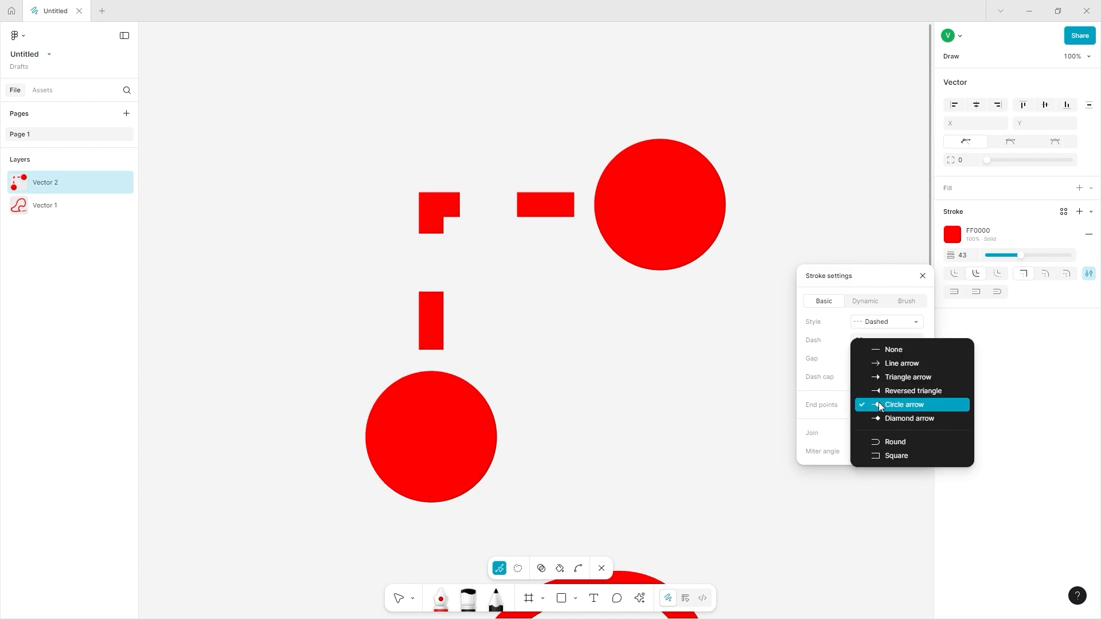
click(883, 420)
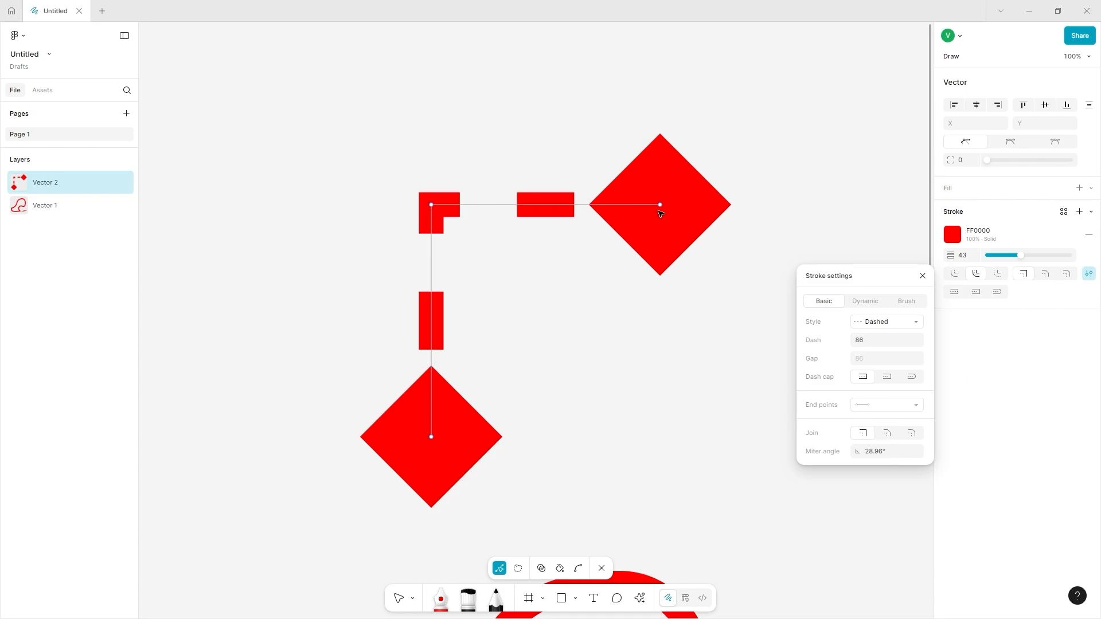
Step: Try the bevel join, set the corner join to round and change the stroke style to Custom
click(887, 434)
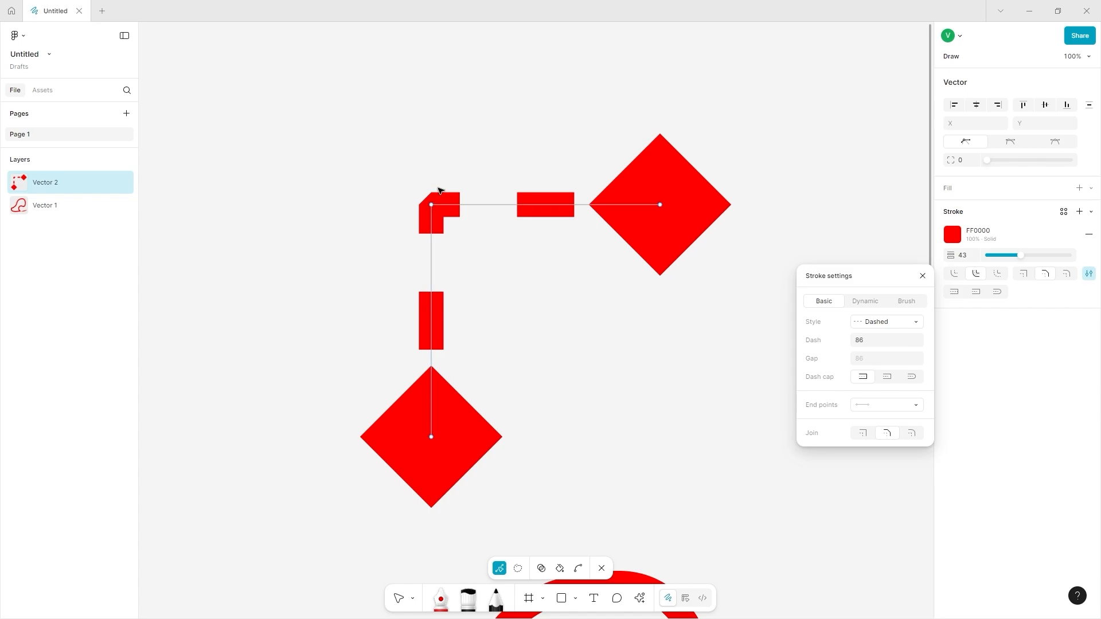
click(911, 434)
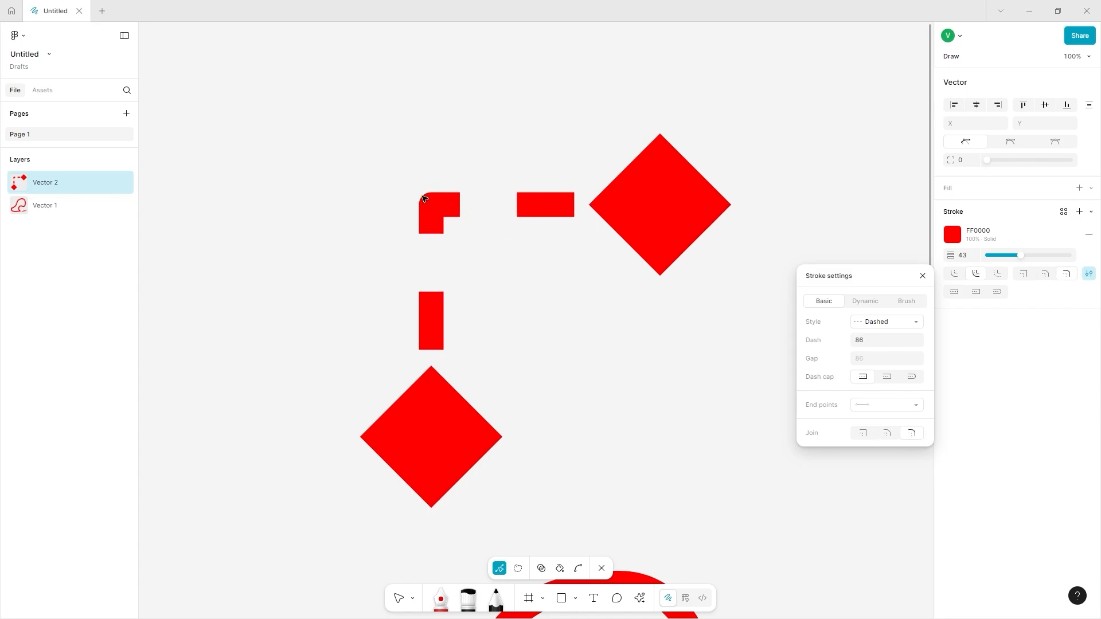
click(864, 322)
click(866, 340)
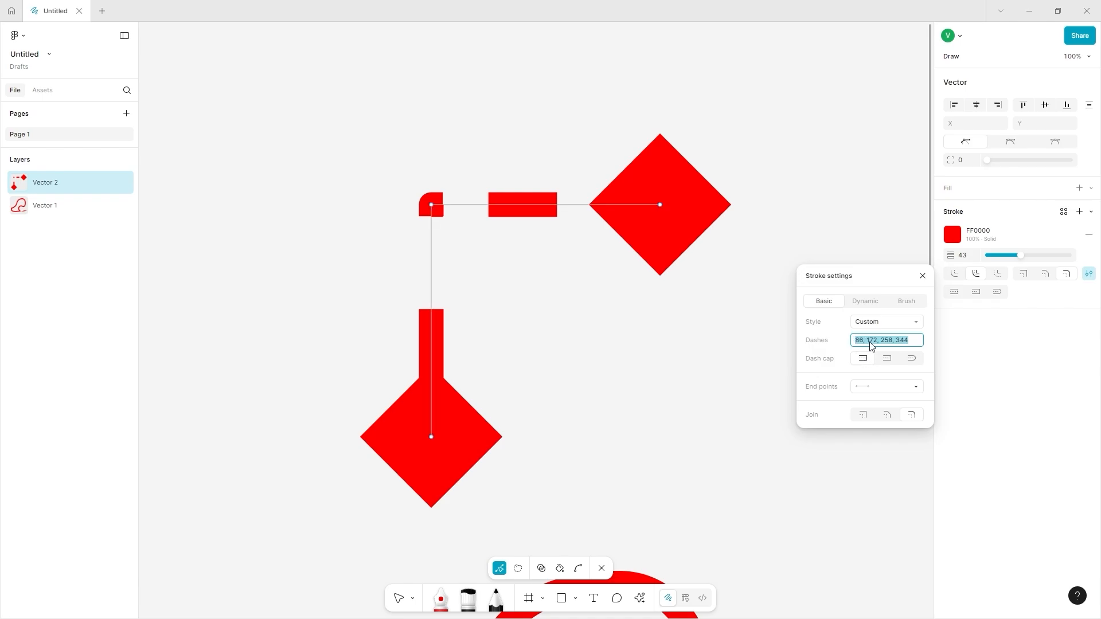
Step: Set the path's end points to None and its custom dashes to 50, 50, 50, 50
click(864, 387)
click(876, 319)
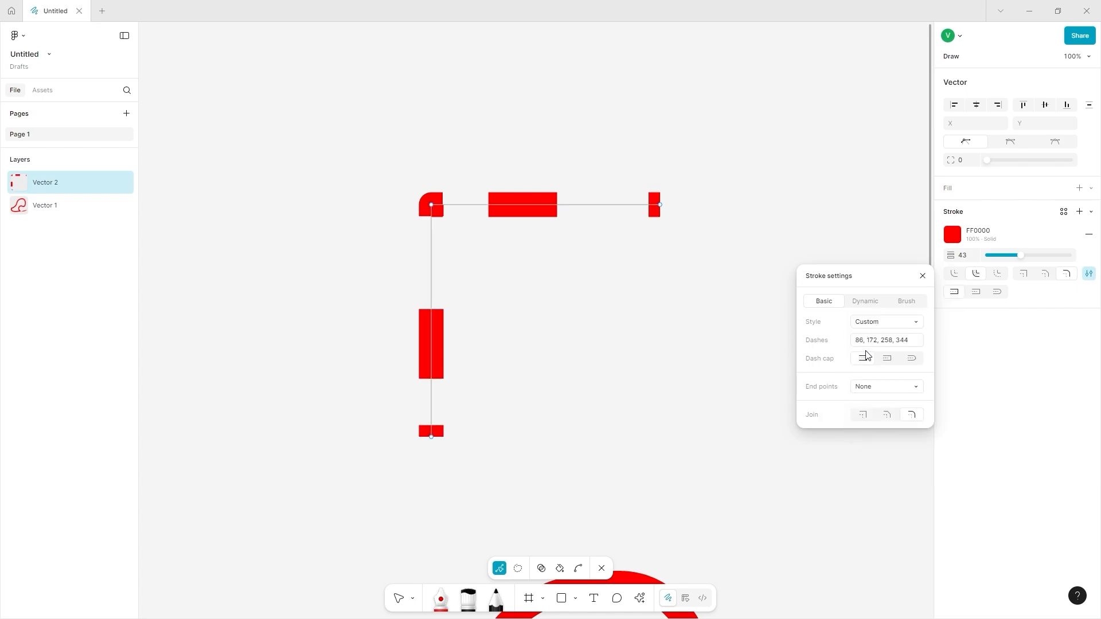
click(883, 322)
click(883, 320)
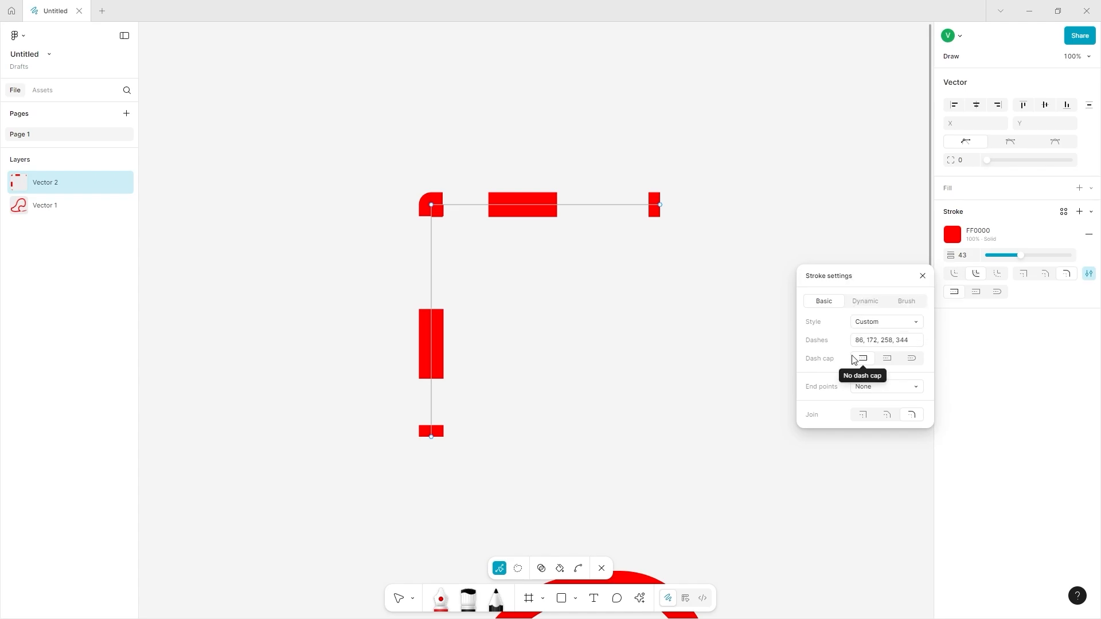
click(863, 344)
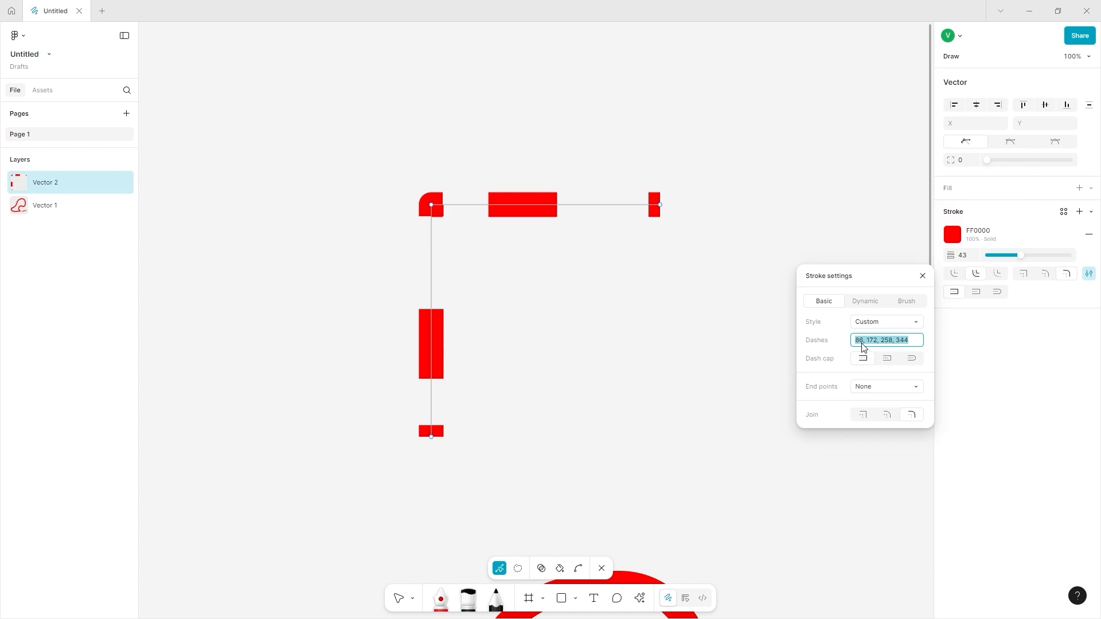
text(50)
text(,50,50,50)
key(Return)
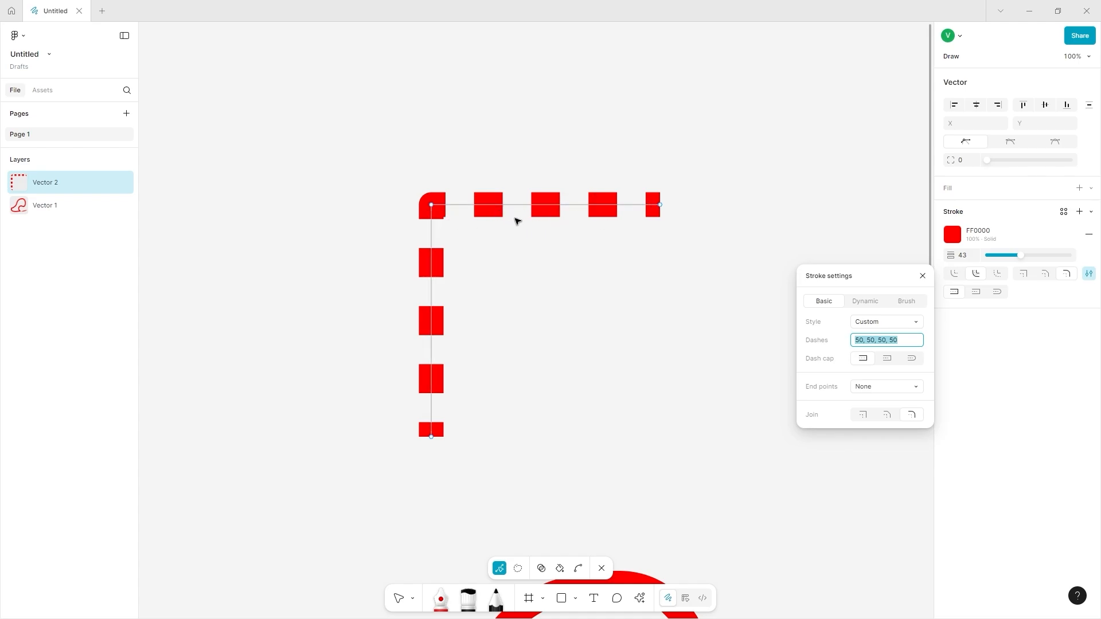
Step: Extend the dashed path's horizontal segment to a path width of about 823 and set its custom dashes to 70, 50, 78, 120
drag(659, 206, 838, 206)
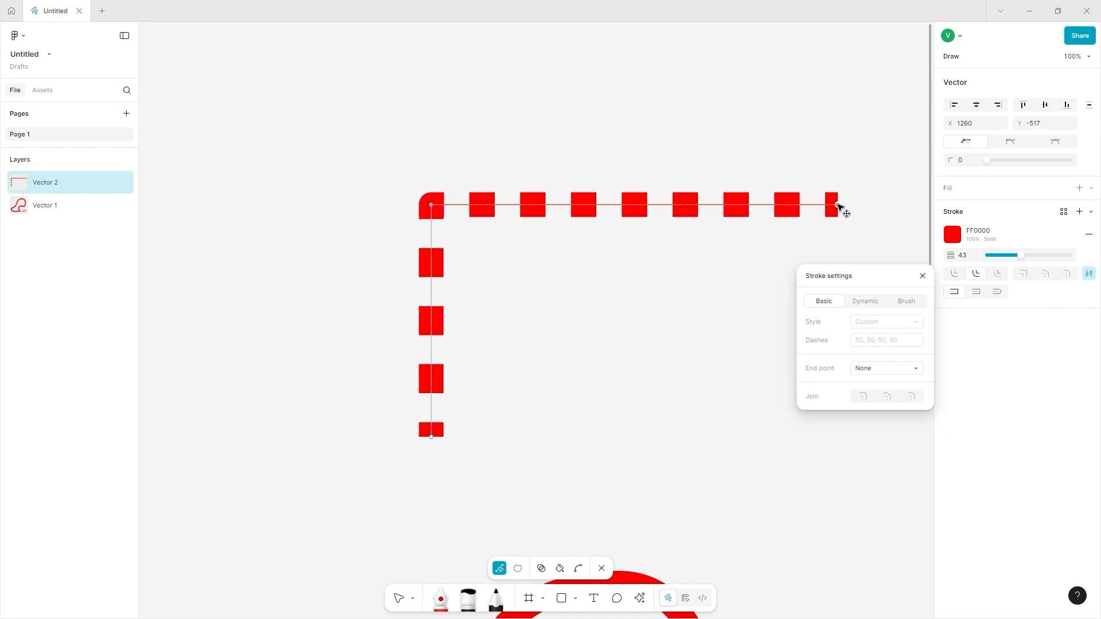
key(Escape)
click(864, 340)
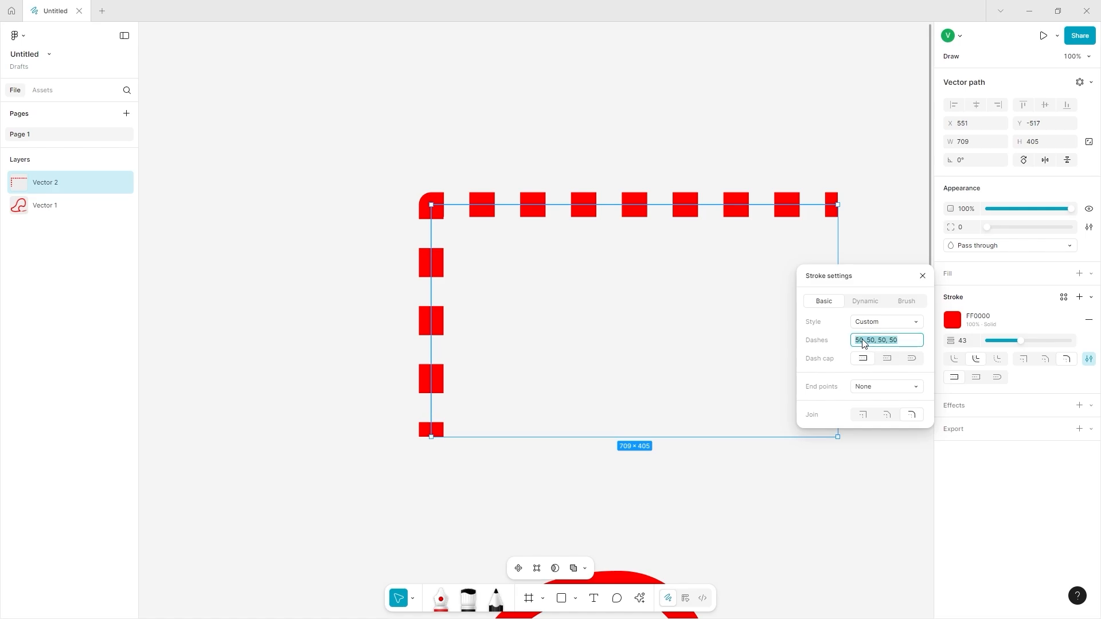
click(860, 343)
key(BackSpace)
text(7)
double_click(882, 341)
double_click(893, 341)
text(120)
key(Return)
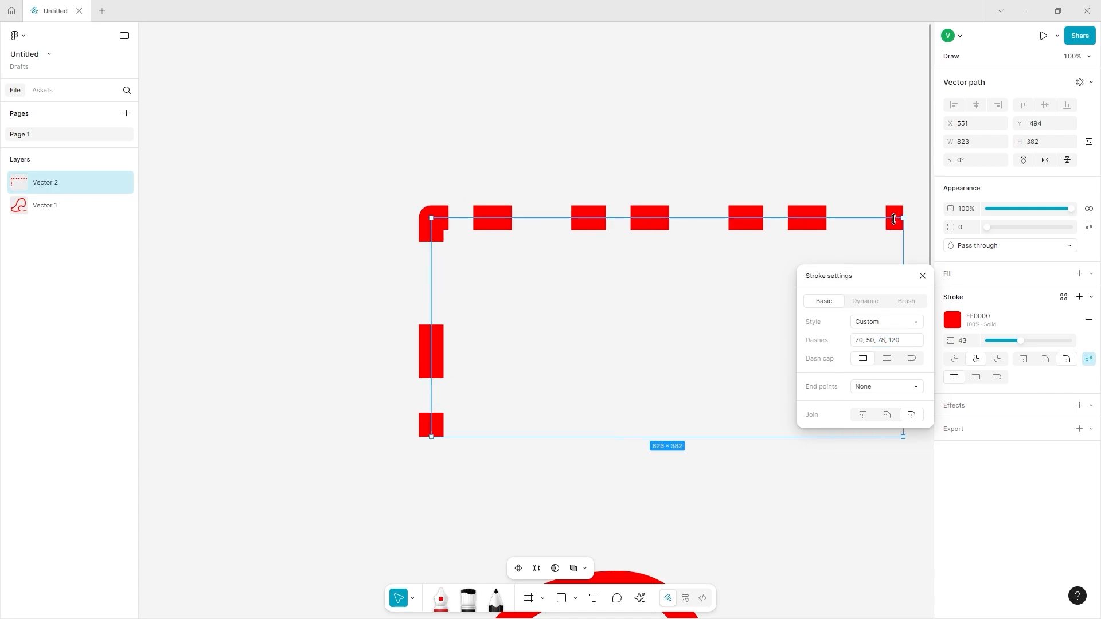
Step: Make the path's stroke Dynamic with a frequency of 188%, a wiggle of 289% and a smoothen value of 100%
click(857, 307)
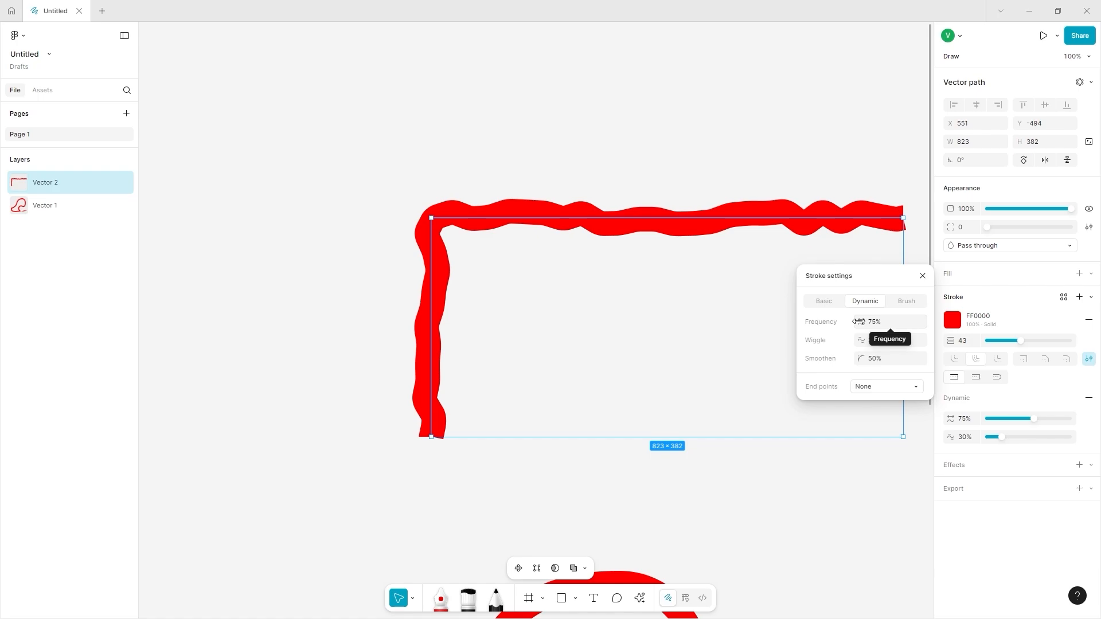
mouse_move(858, 321)
mouse_down()
mouse_move(916, 333)
mouse_move(769, 356)
mouse_move(841, 341)
mouse_move(872, 356)
mouse_move(841, 351)
mouse_move(854, 350)
mouse_up()
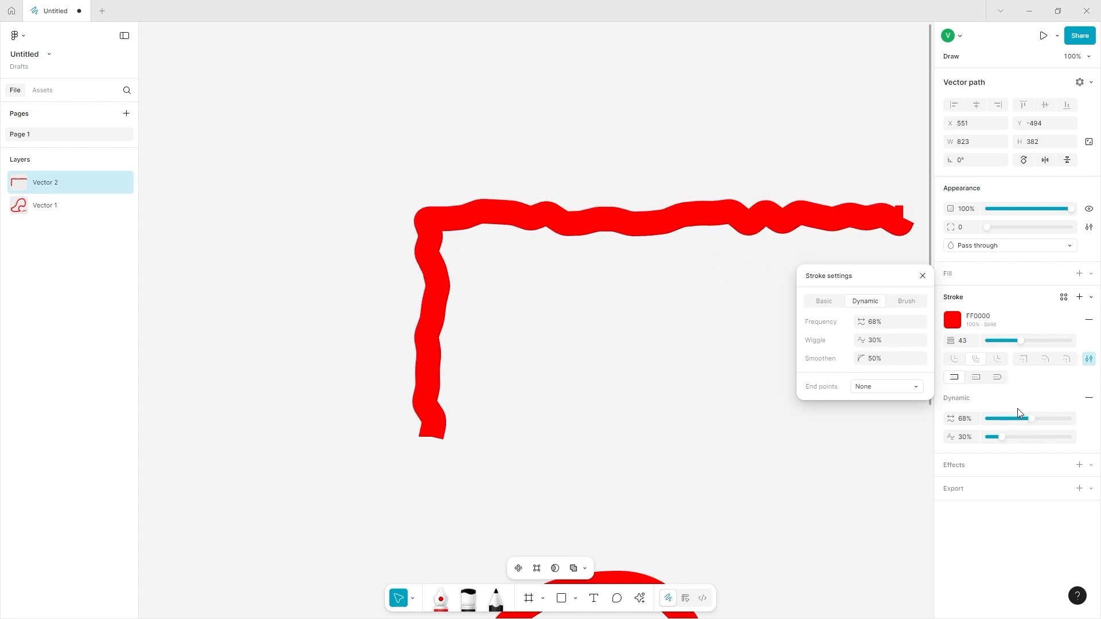
mouse_move(1035, 423)
mouse_down()
mouse_move(1005, 420)
mouse_move(1068, 422)
mouse_up()
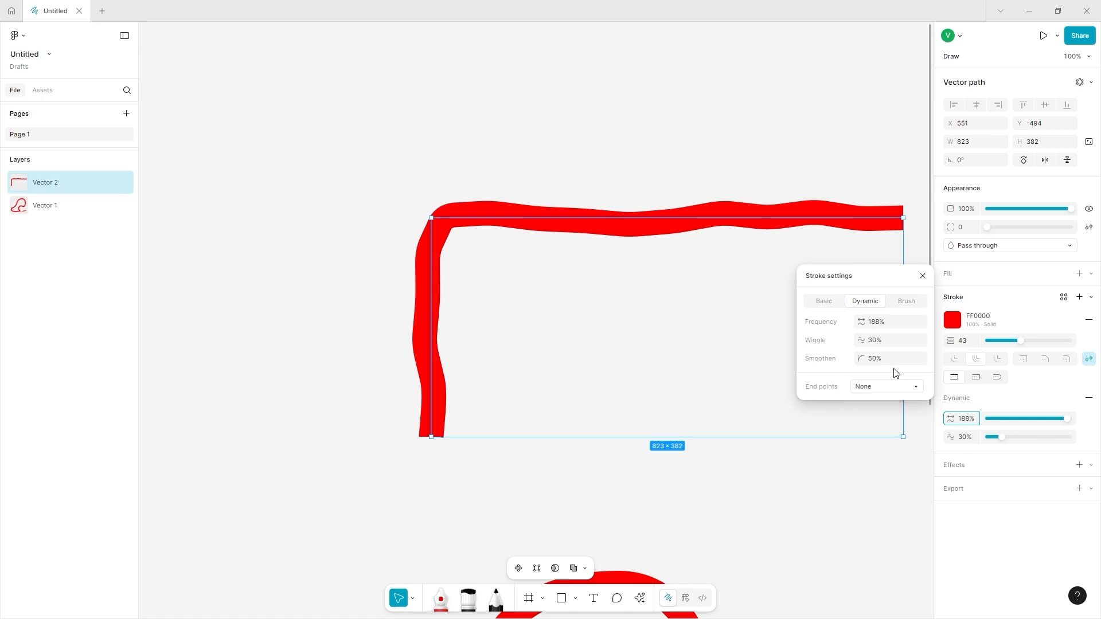
mouse_move(860, 340)
mouse_down()
mouse_move(975, 340)
mouse_move(1007, 317)
mouse_move(228, 299)
mouse_move(115, 303)
mouse_move(71, 345)
mouse_move(90, 345)
mouse_up()
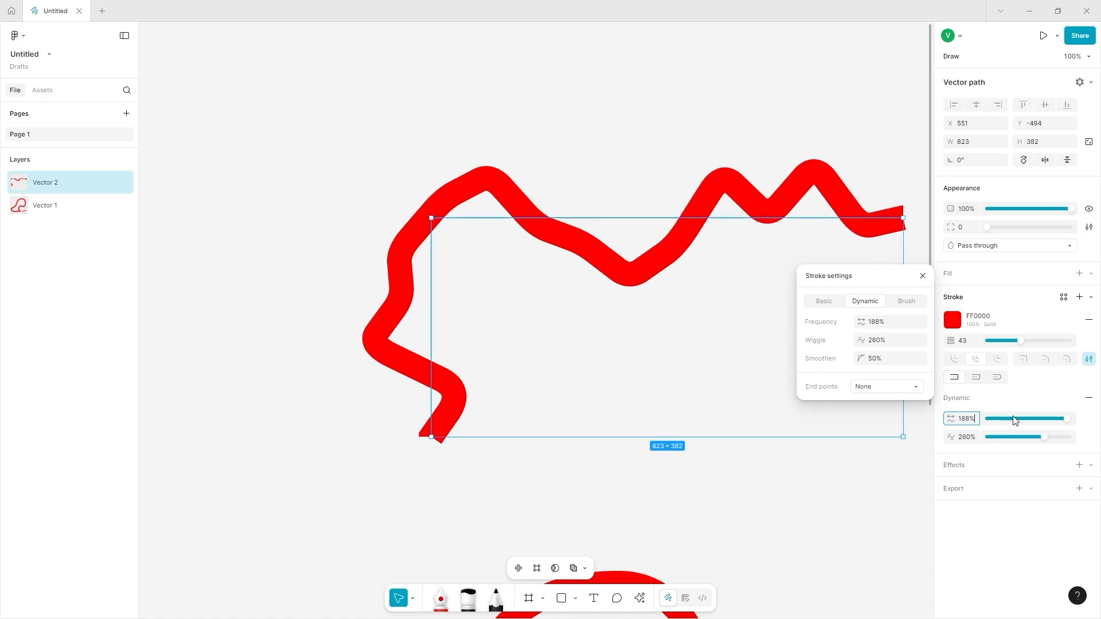
mouse_move(1042, 439)
mouse_down()
mouse_move(1005, 438)
mouse_move(1046, 437)
mouse_up()
mouse_move(860, 358)
mouse_down()
mouse_move(1027, 367)
mouse_move(42, 381)
mouse_up()
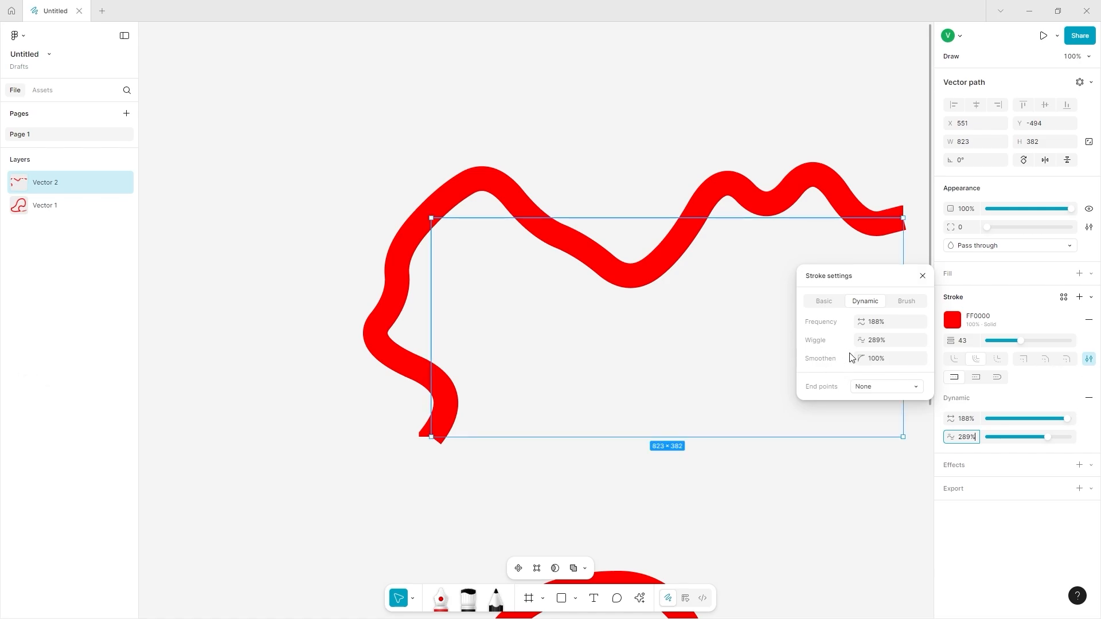
drag(862, 357, 54, 351)
Step: Try the Triangle arrow, Reversed triangle, Circle arrow and Diamond arrow end points on the wavy path, returning to None
click(856, 389)
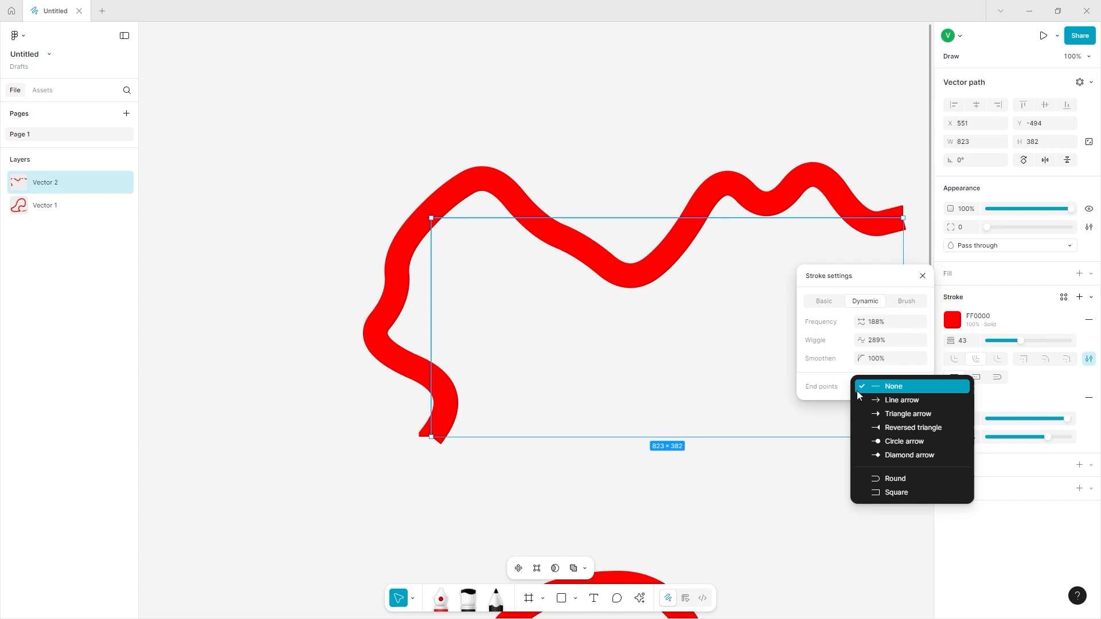
click(869, 413)
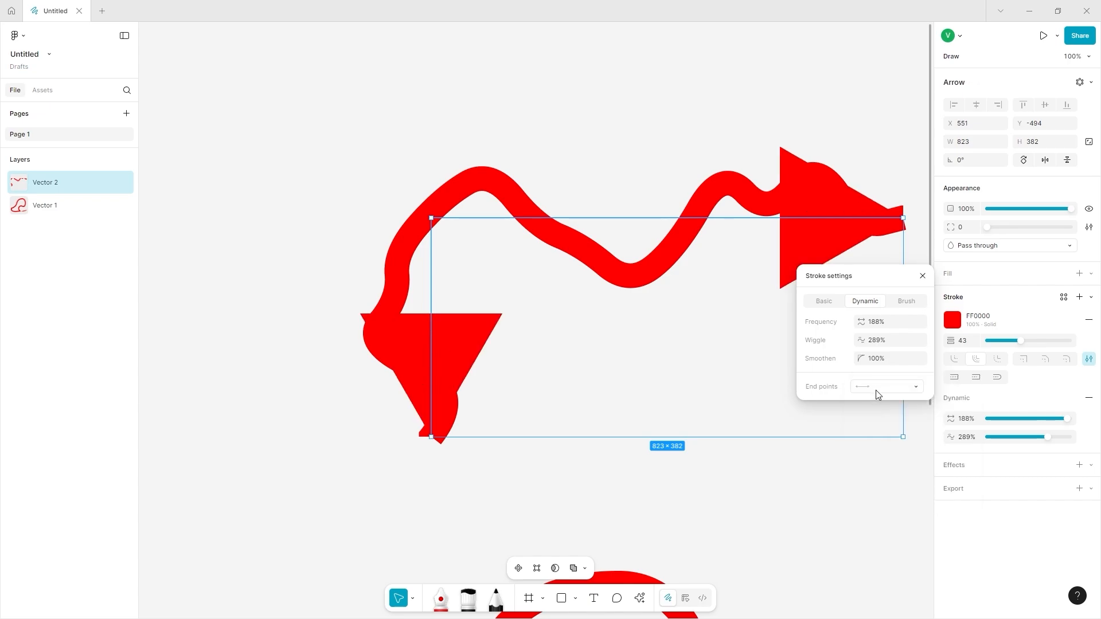
click(875, 390)
click(871, 403)
click(871, 389)
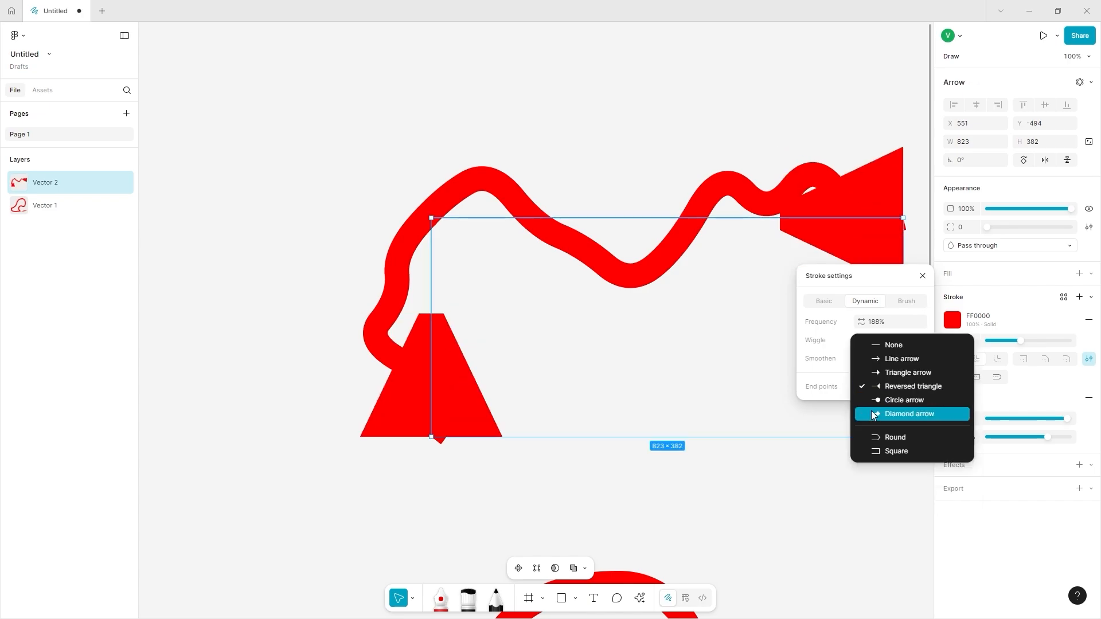
click(874, 400)
click(863, 386)
click(864, 401)
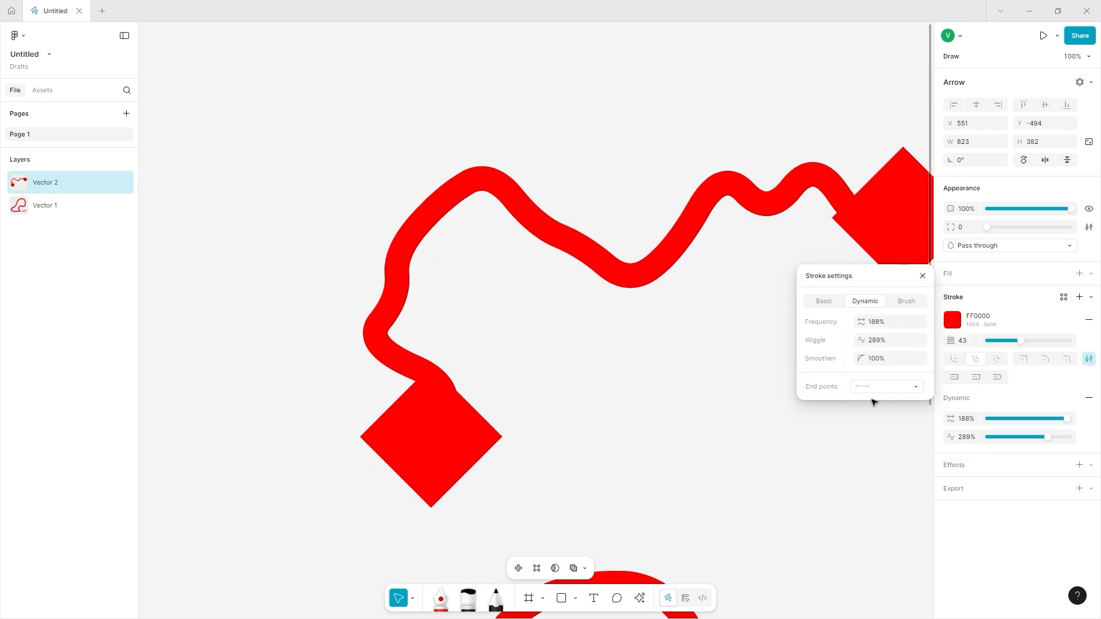
click(862, 388)
click(876, 318)
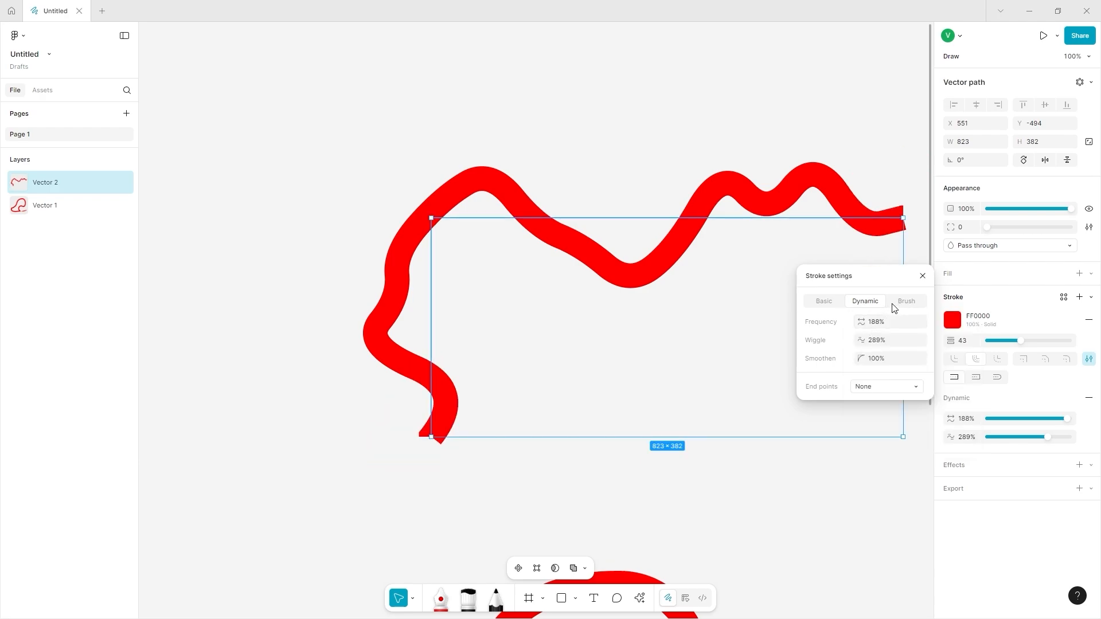
Step: Switch the path's stroke to a brush, apply the Blockbuster brush and preview the other brushes on the path
click(894, 304)
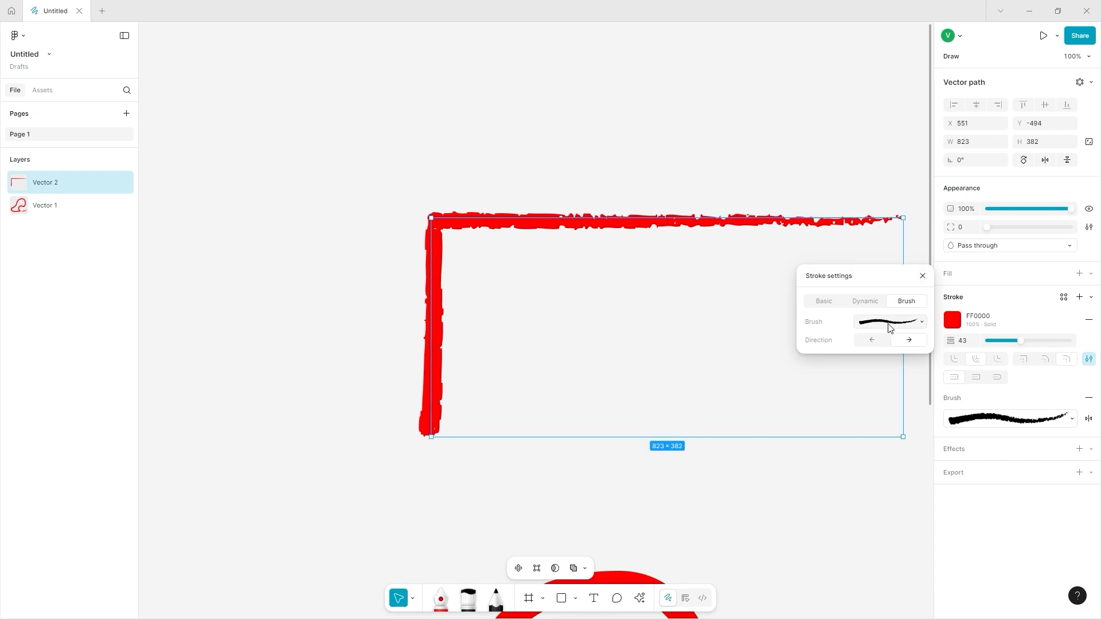
click(891, 323)
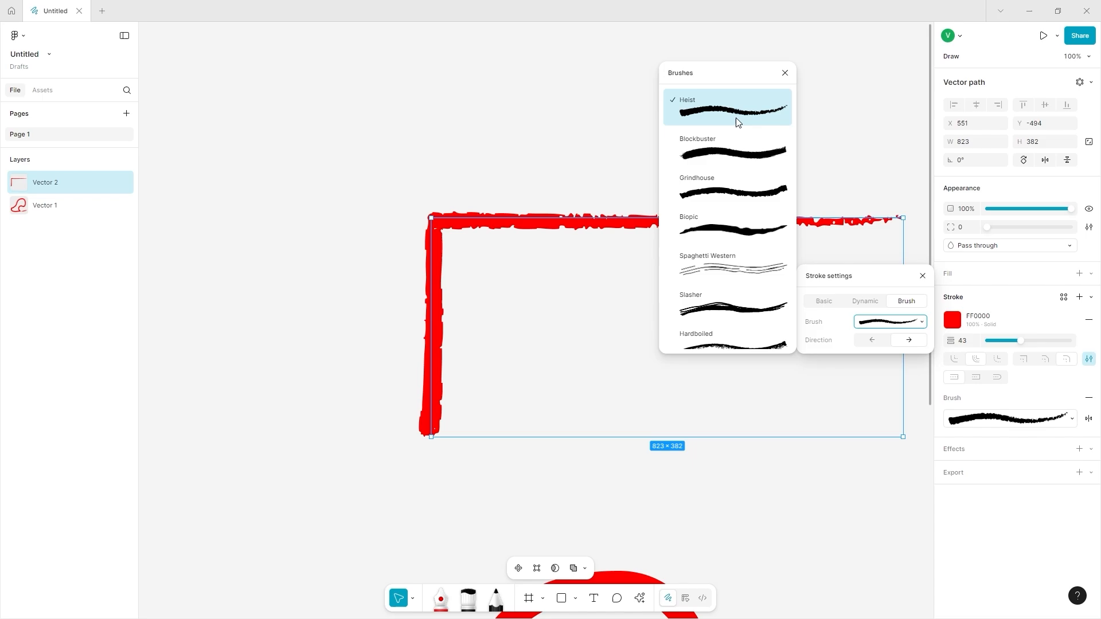
click(691, 158)
click(892, 322)
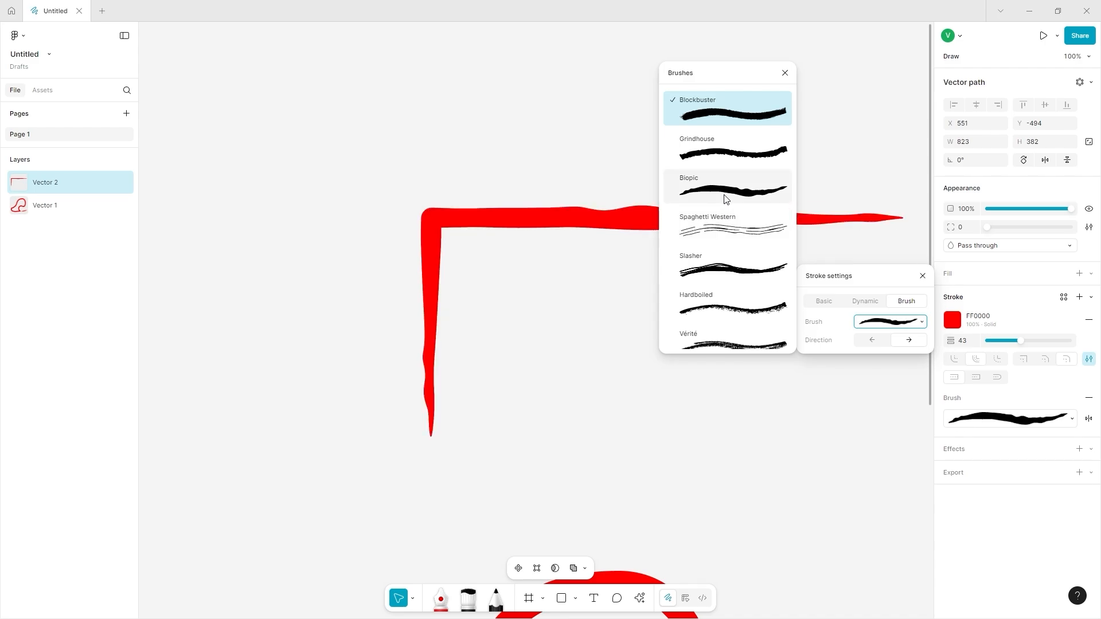
scroll(724, 248, down, 1)
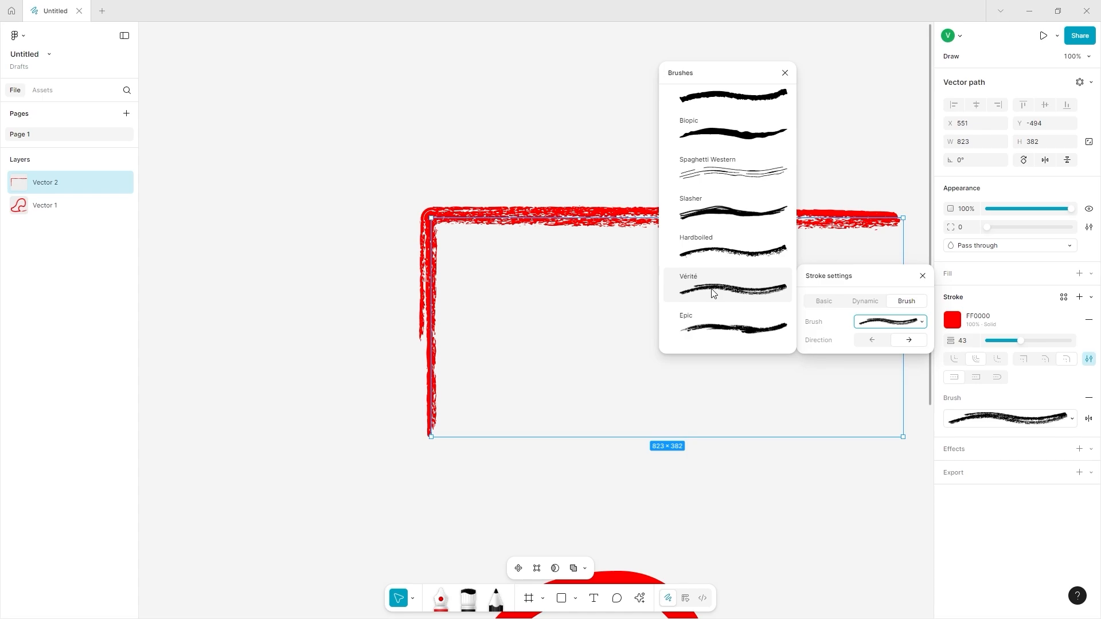
scroll(715, 309, down, 4)
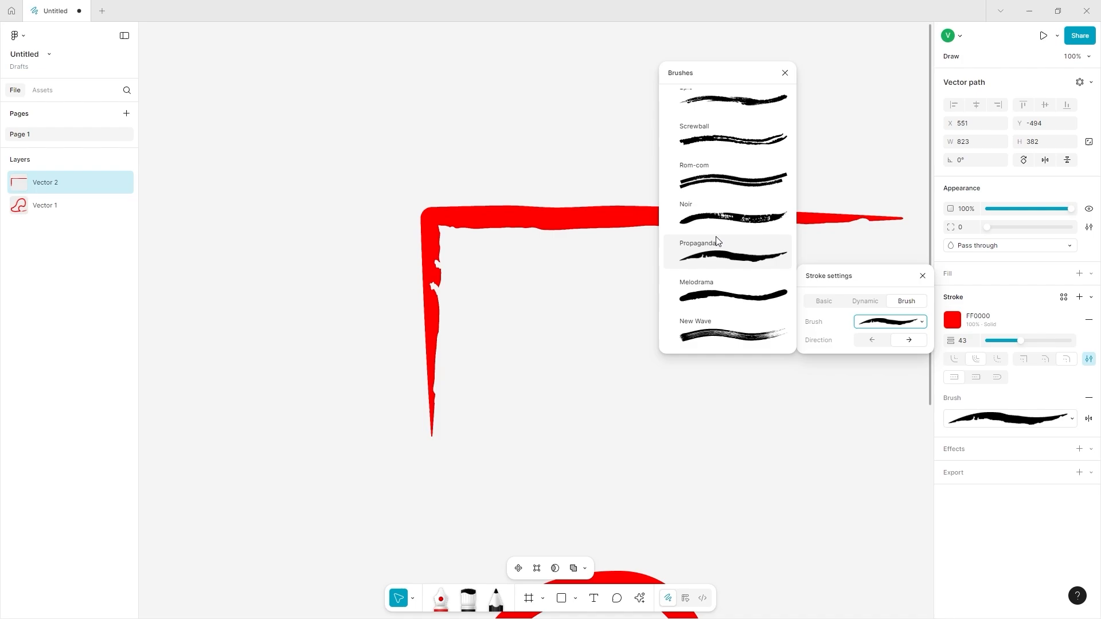
scroll(705, 343, up, 2)
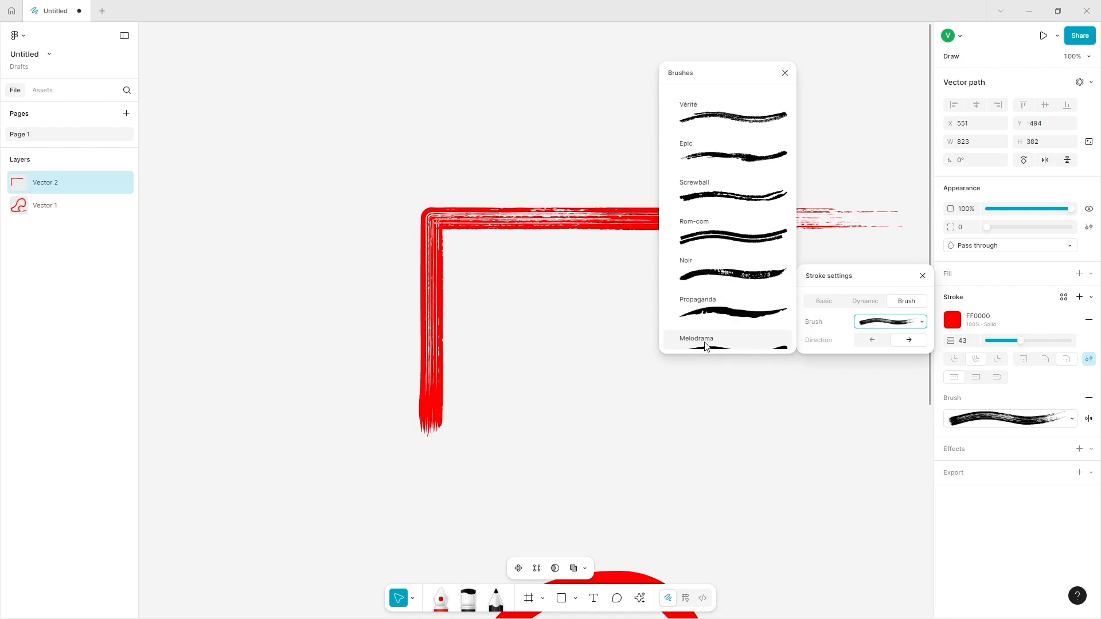
scroll(705, 344, down, 2)
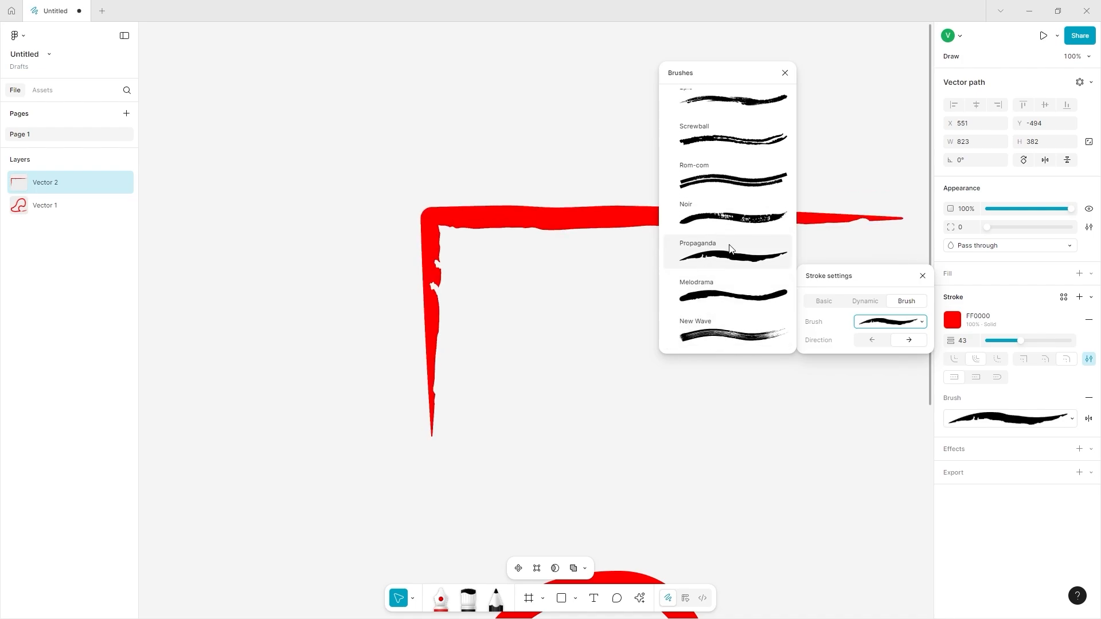
Step: Try the Backward direction on the Blockbuster brush, restore Forward and apply the Spaghetti Western brush
click(874, 342)
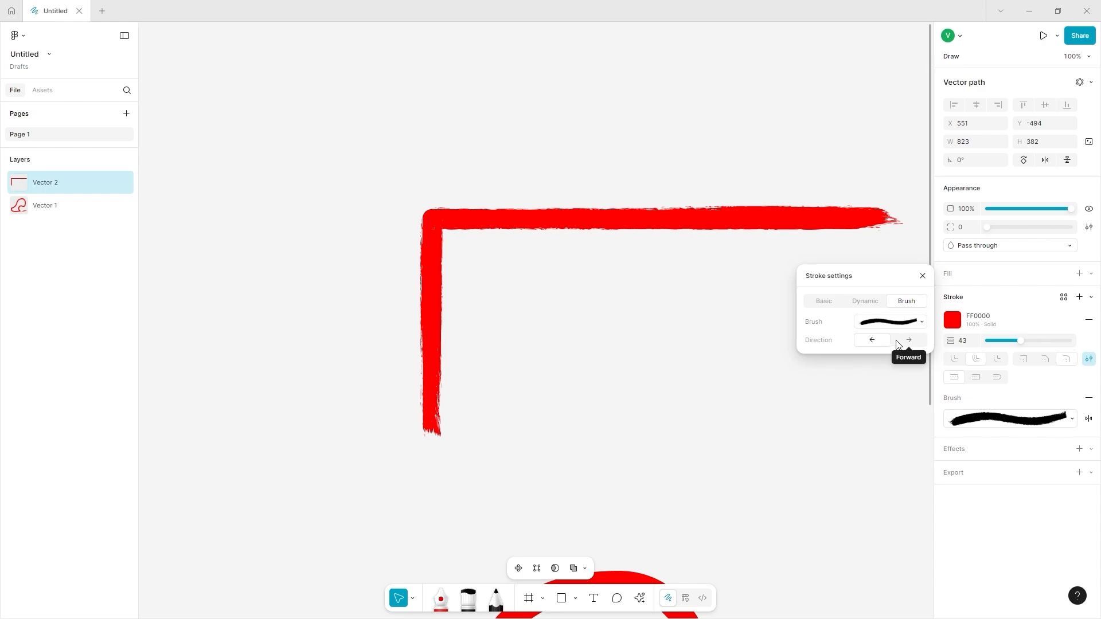
click(905, 340)
click(891, 321)
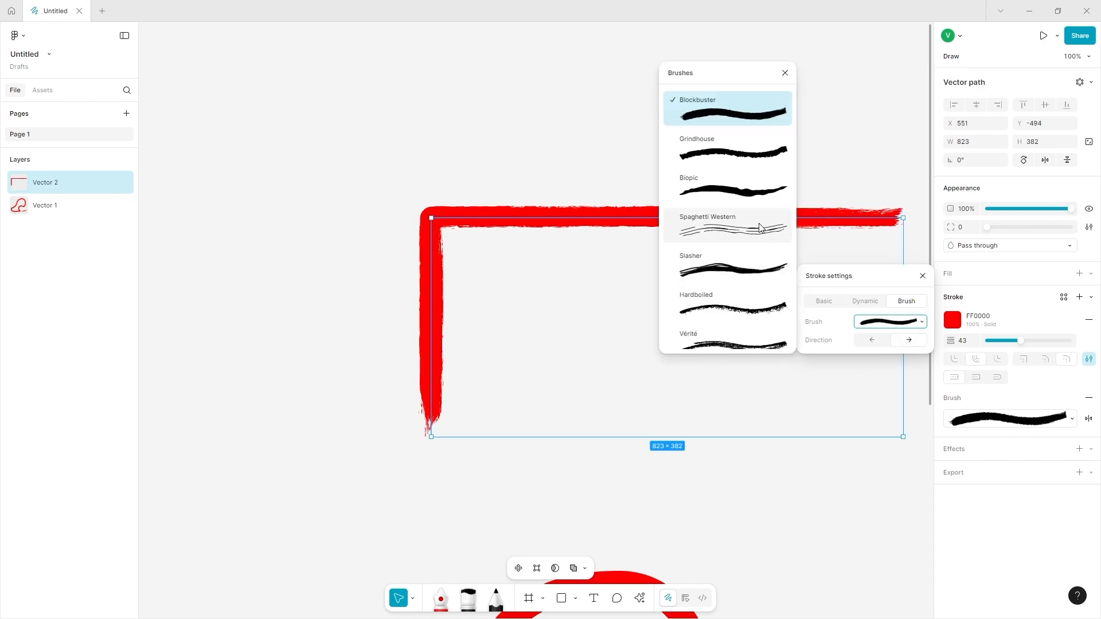
click(745, 240)
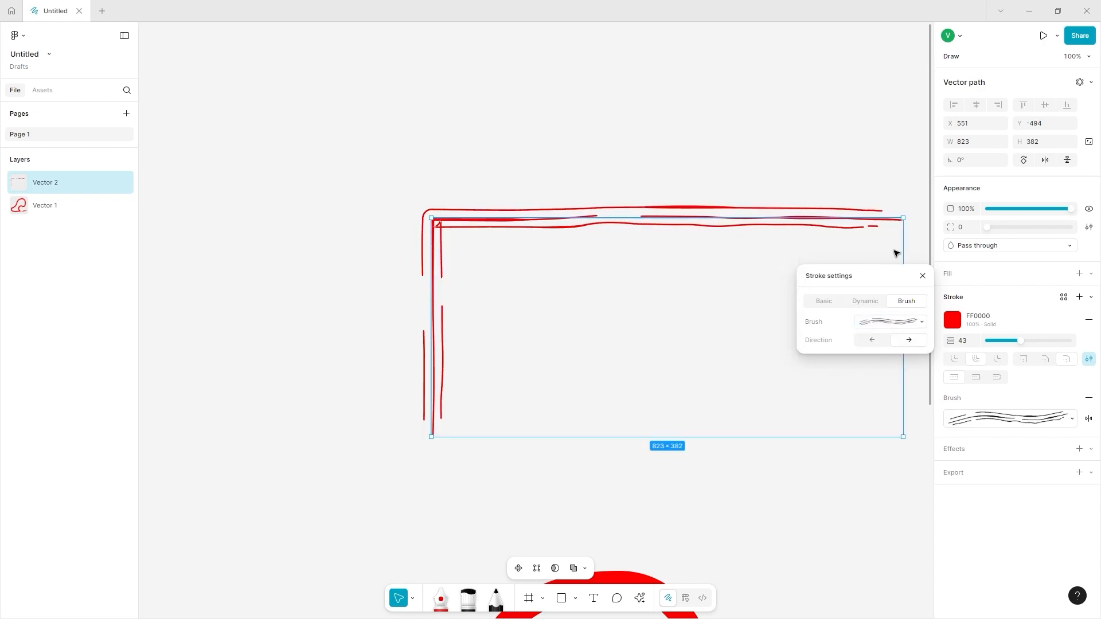
Step: Compare the Backward and Forward directions of the Spaghetti Western brush, examining the path's corner up close and finishing on Forward
click(883, 343)
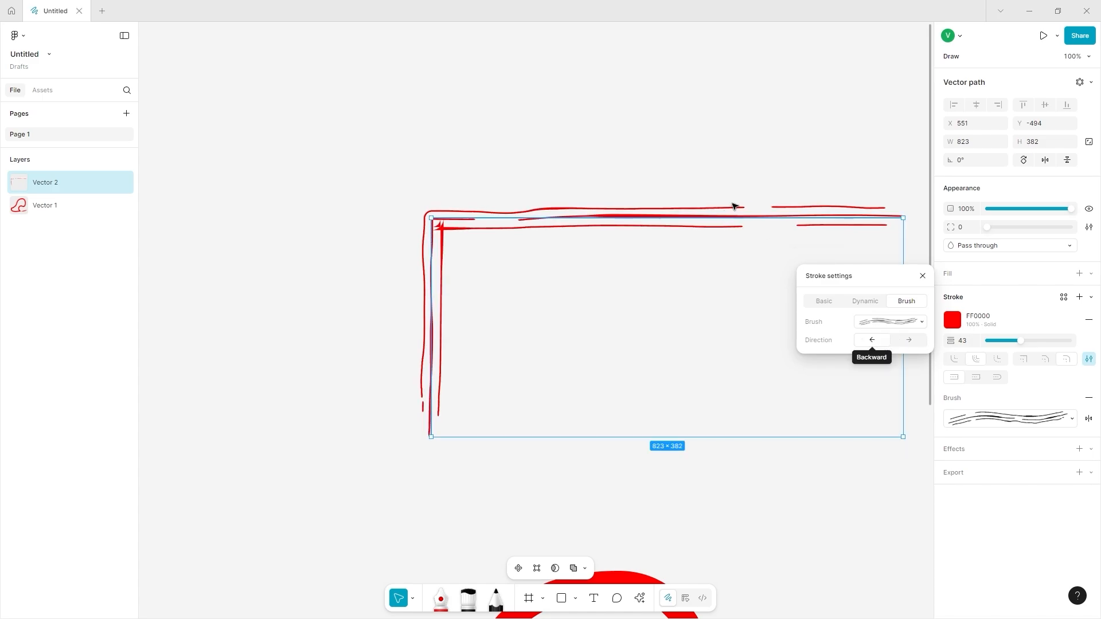
click(907, 341)
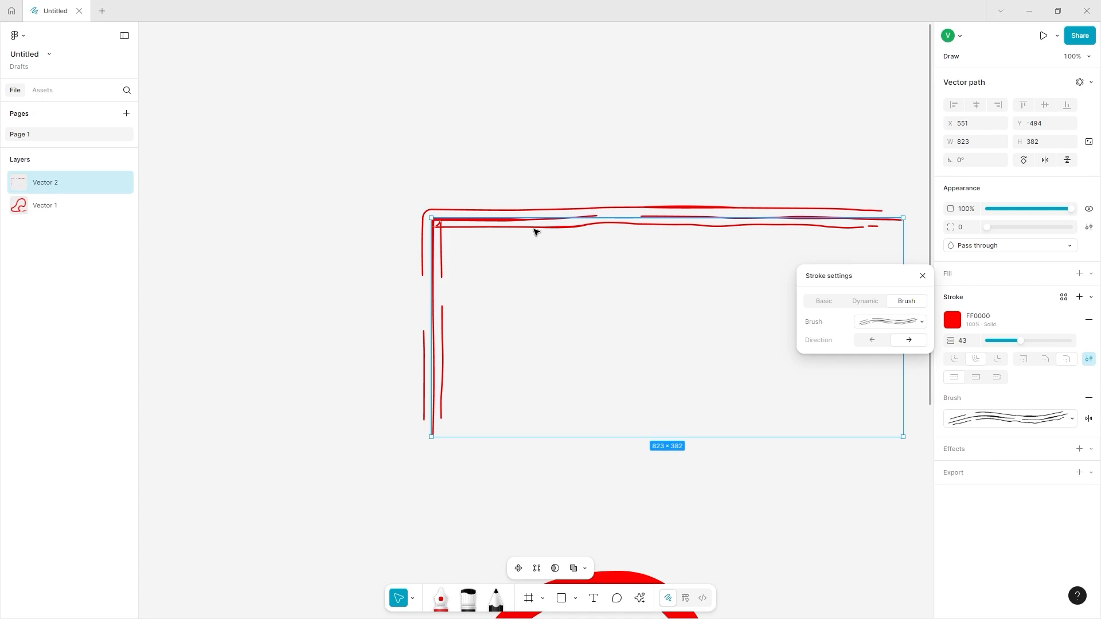
click(870, 341)
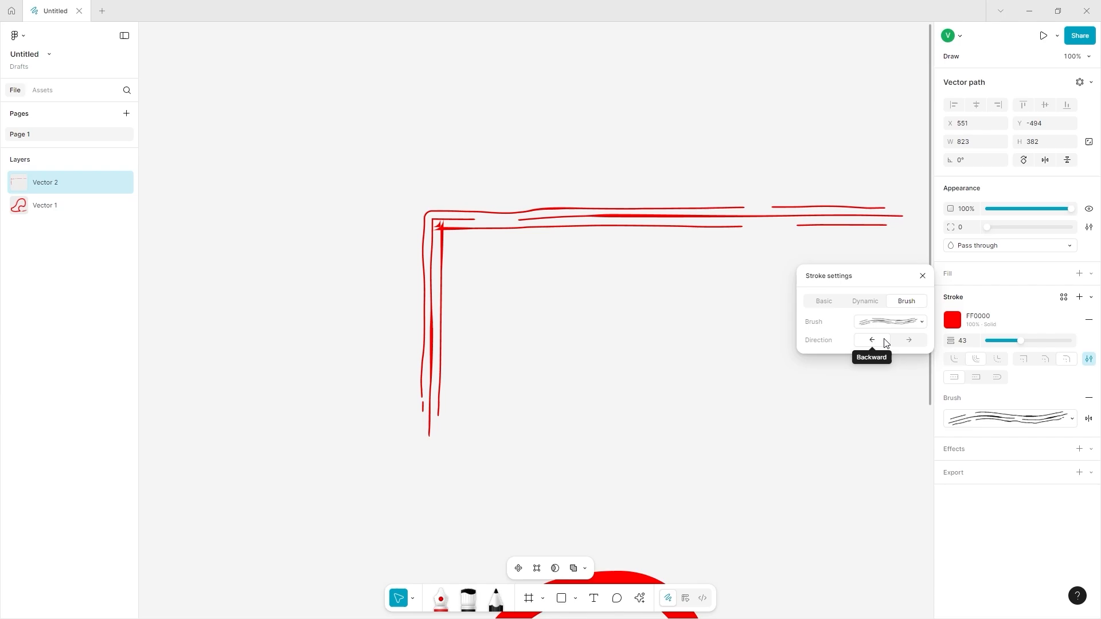
click(899, 342)
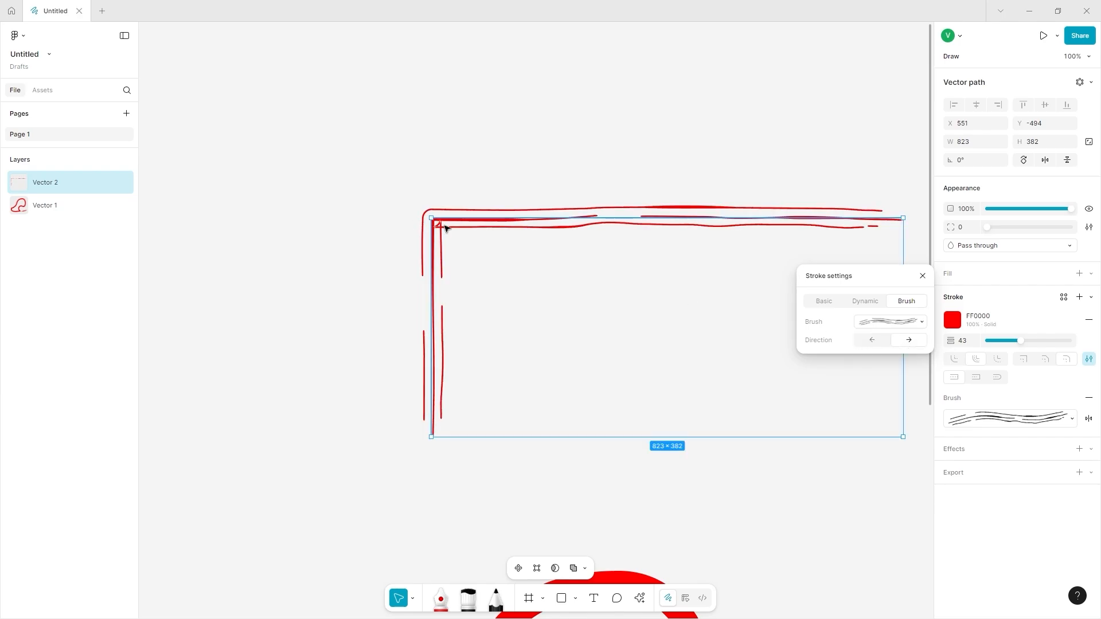
scroll(446, 233, up, 12)
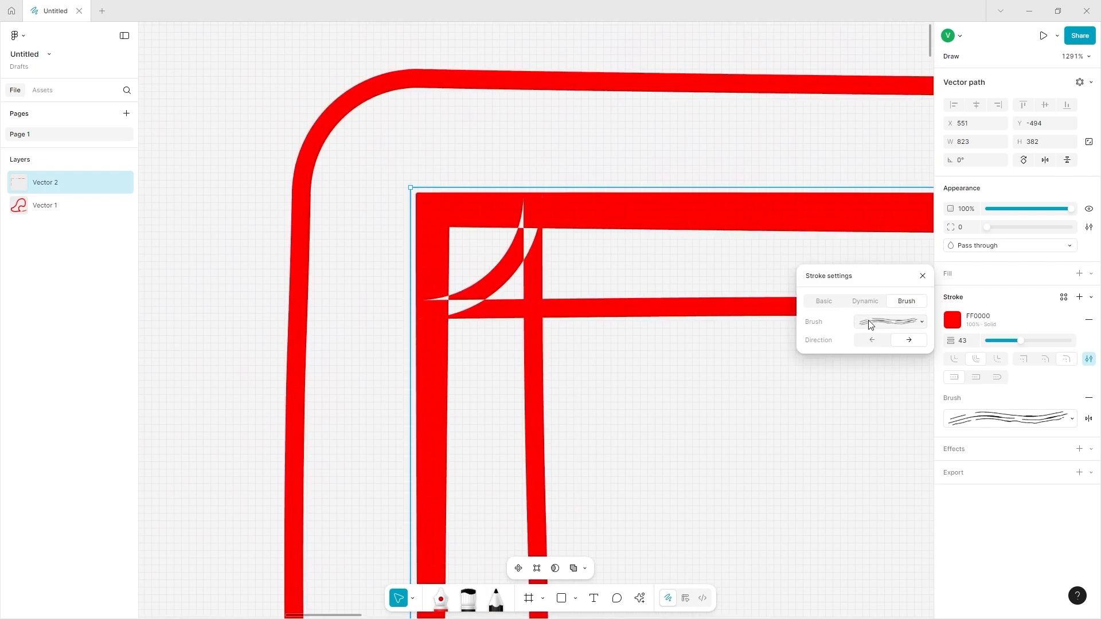
click(873, 341)
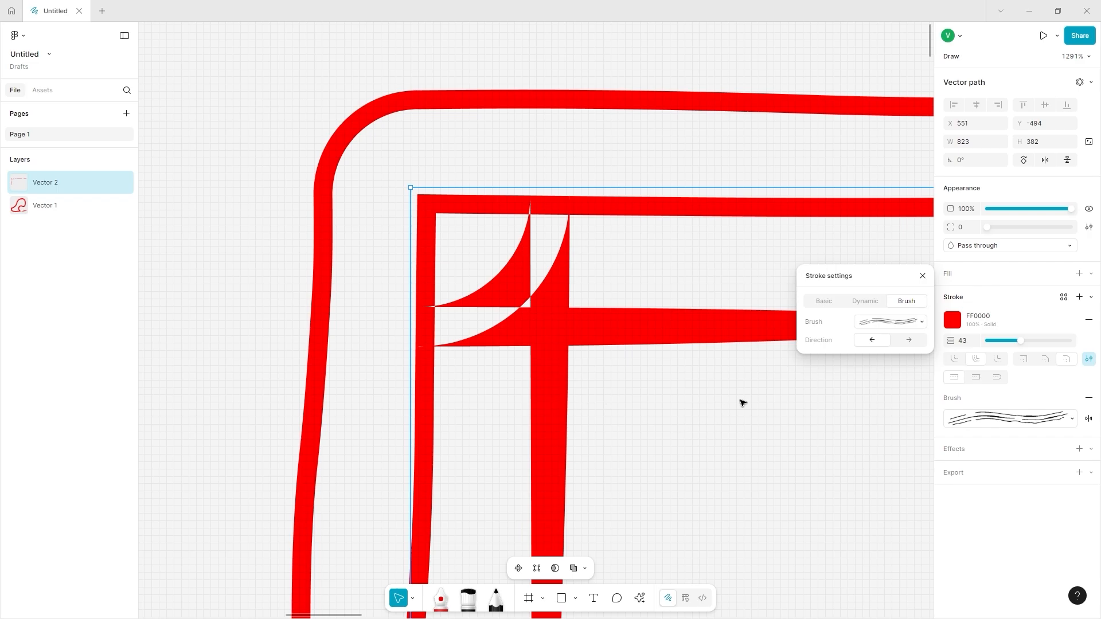
click(907, 337)
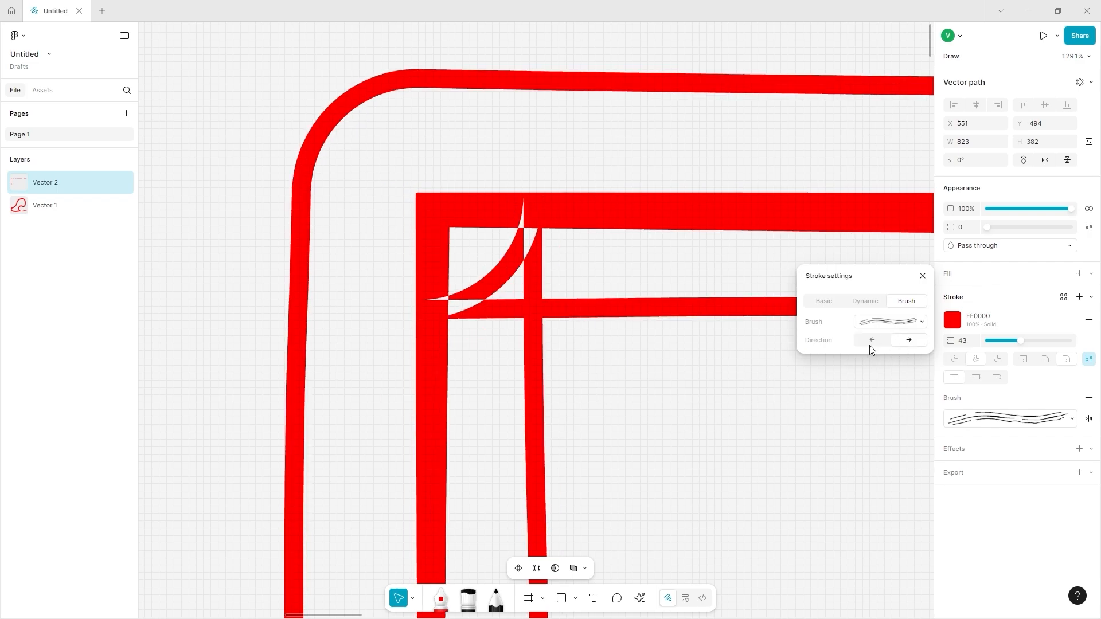
click(870, 344)
click(903, 344)
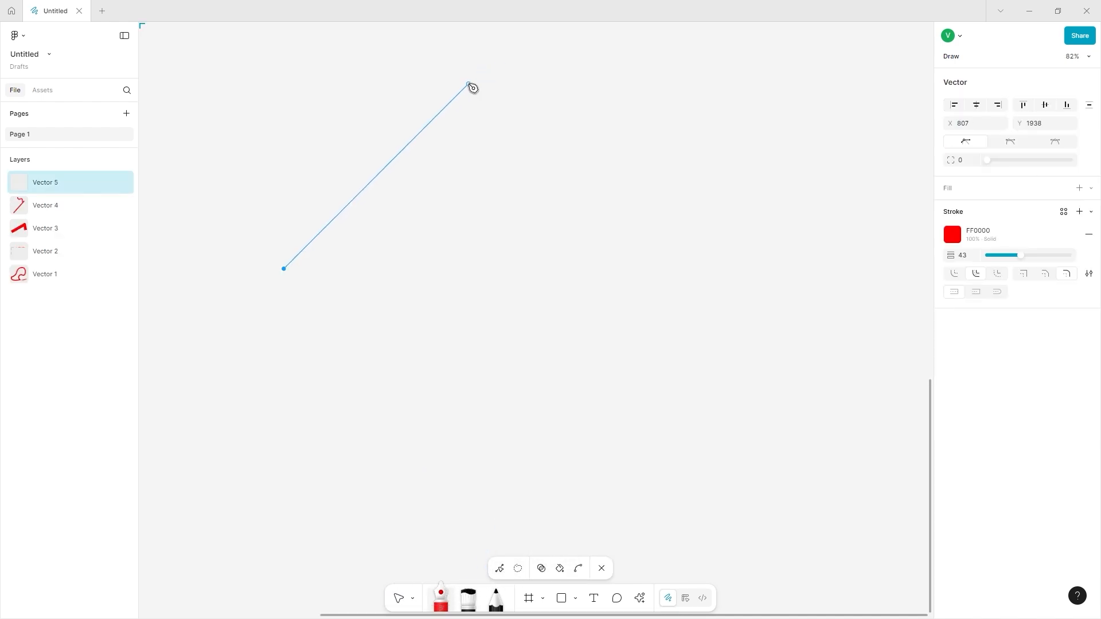
Step: Complete a closed five-sided path with the Pen tool, then switch to the vector point selection tool
click(477, 80)
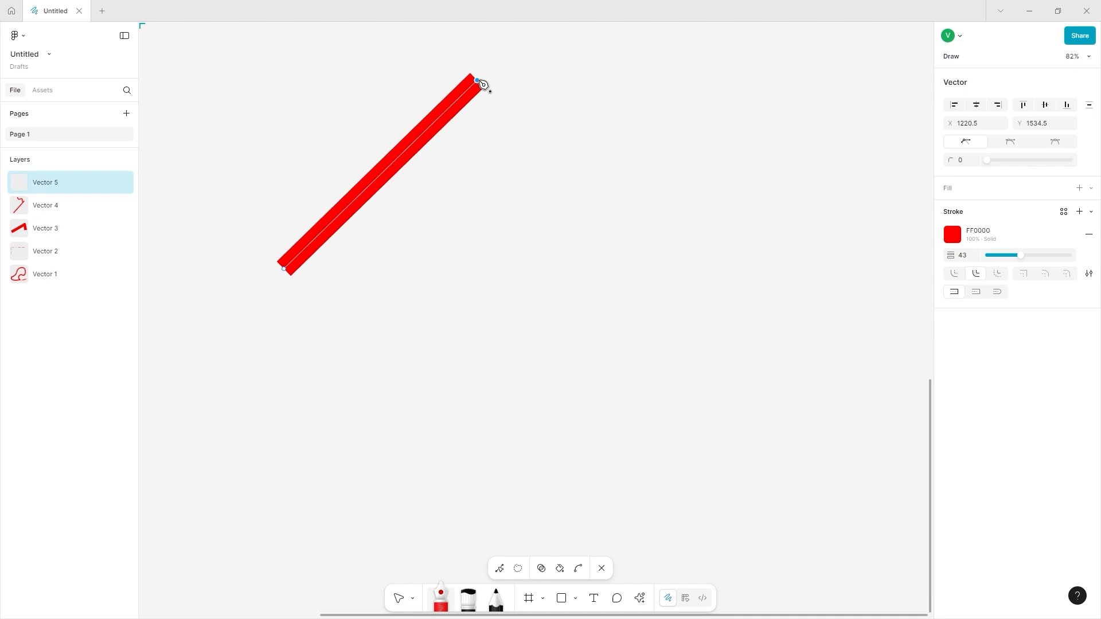
click(697, 204)
click(639, 423)
click(445, 493)
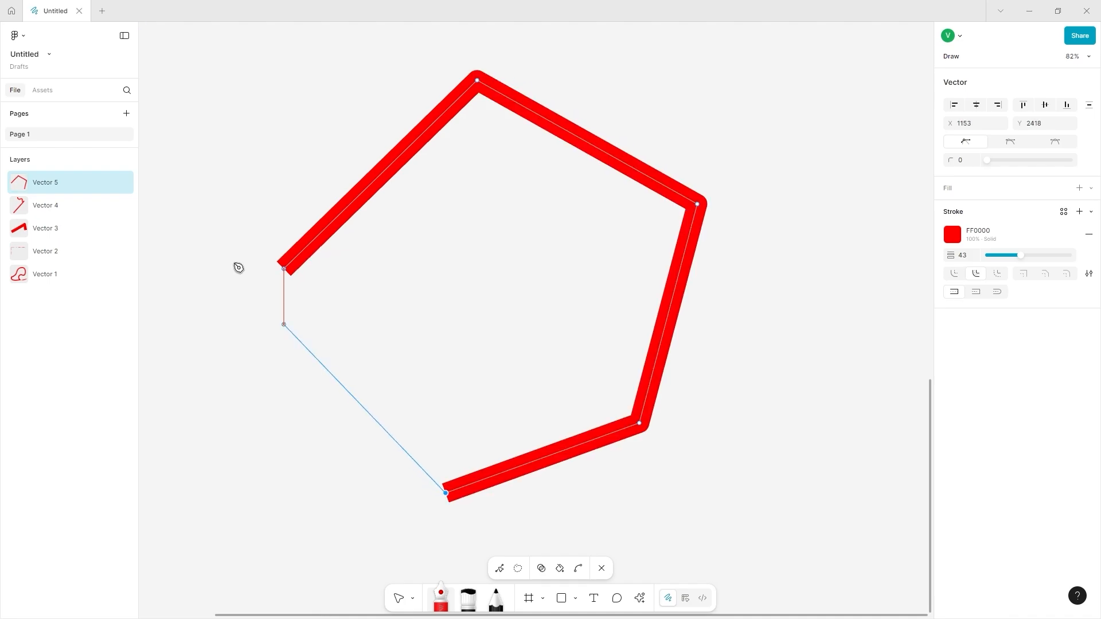
click(284, 269)
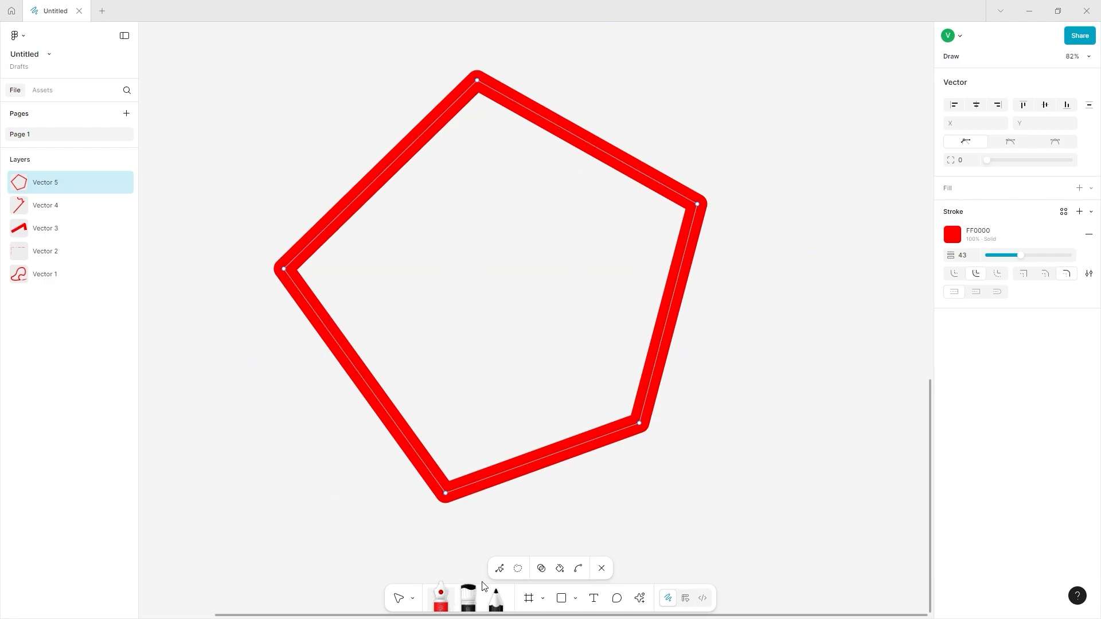
click(497, 570)
drag(553, 372, 405, 351)
scroll(783, 157, right, 1)
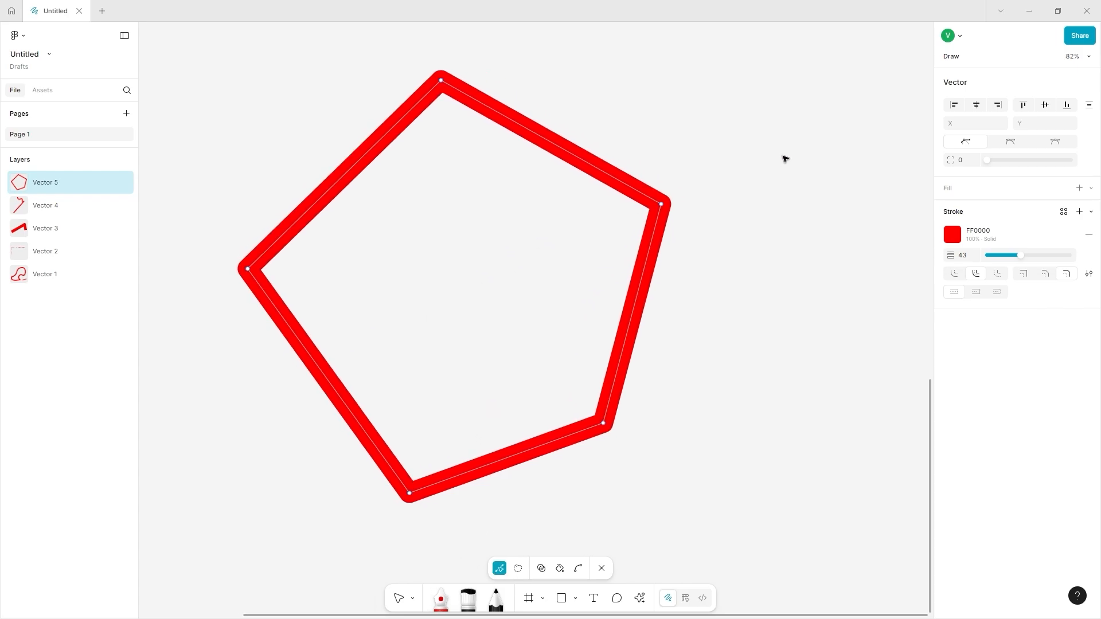
Step: Reshape the closed five-sided path by moving its segments until it forms a self-crossing star-like outline
scroll(784, 157, left, 1)
scroll(783, 157, up, 1)
drag(571, 197, 685, 197)
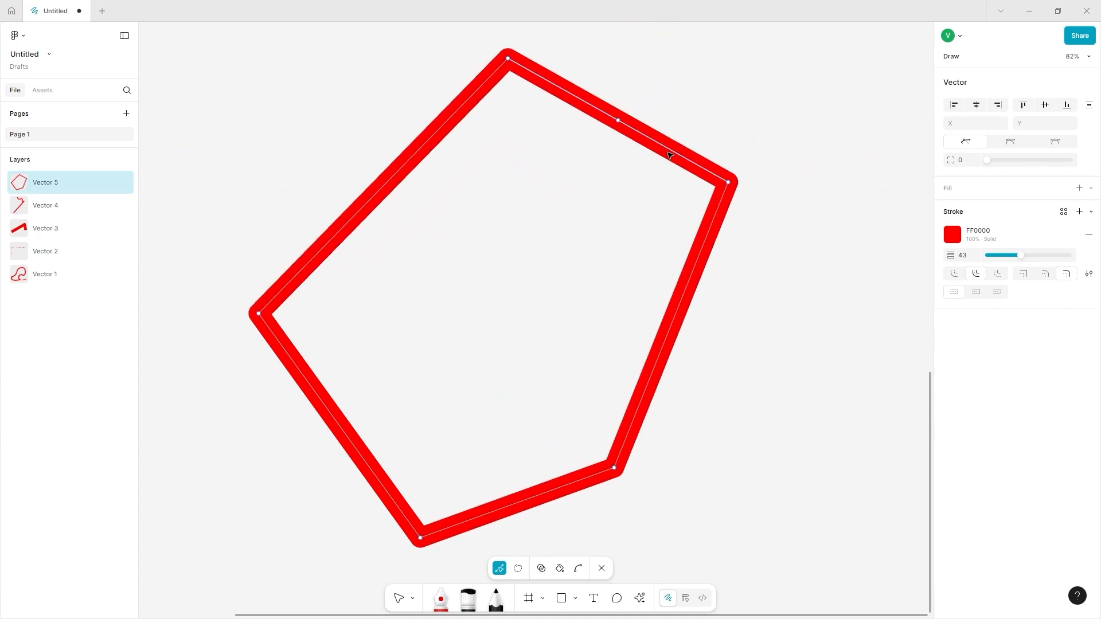
drag(668, 159, 589, 317)
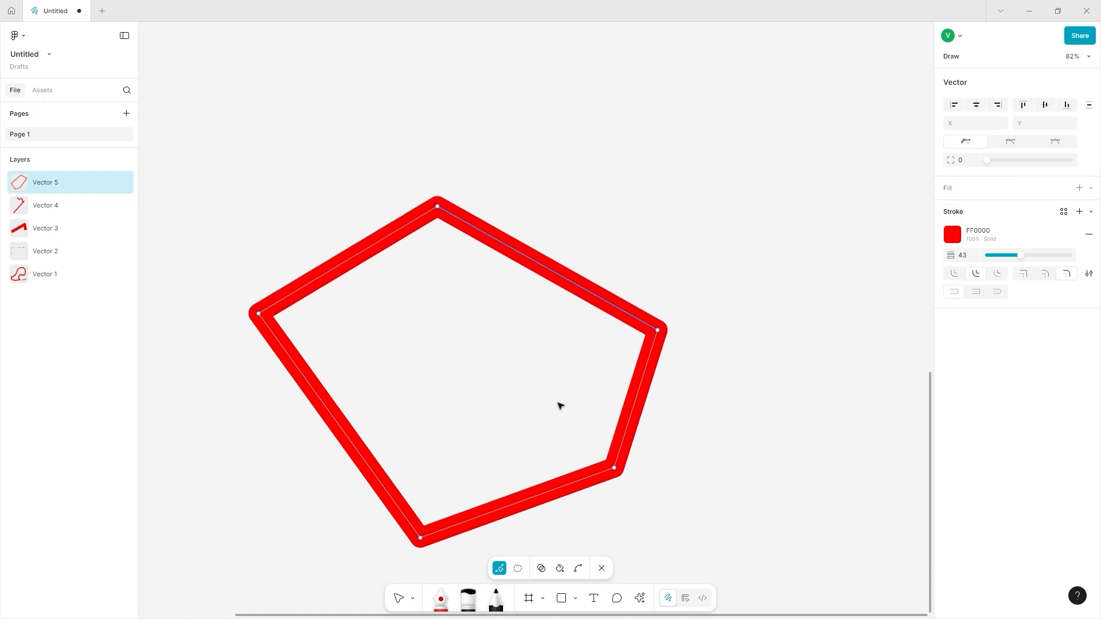
drag(635, 396, 264, 248)
drag(277, 192, 596, 527)
scroll(761, 542, right, 5)
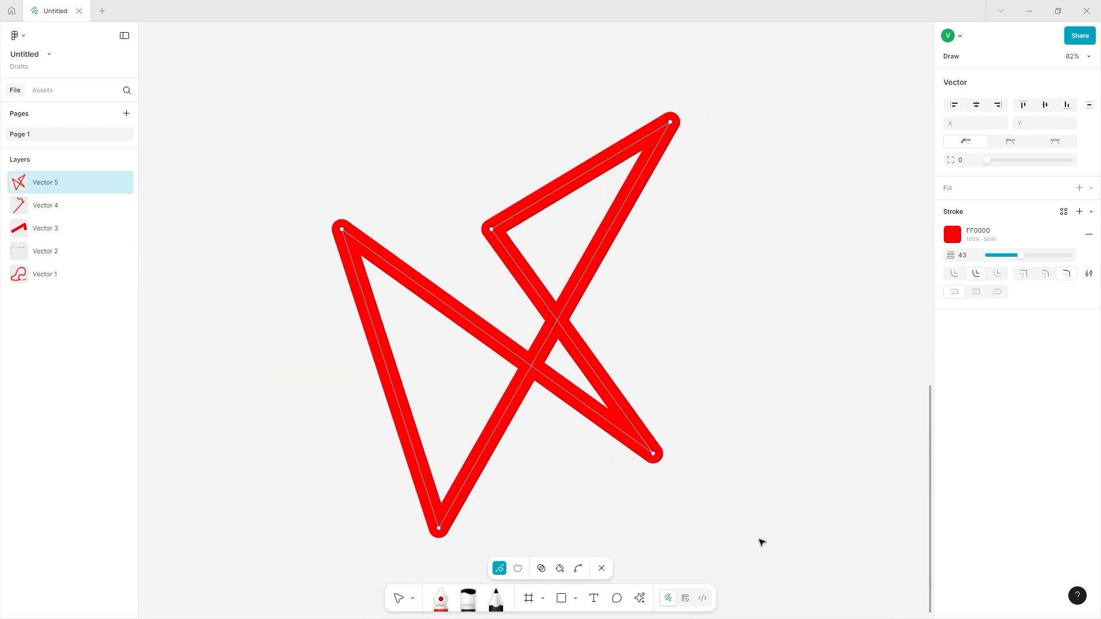
scroll(761, 542, down, 3)
scroll(761, 542, up, 3)
scroll(762, 541, left, 2)
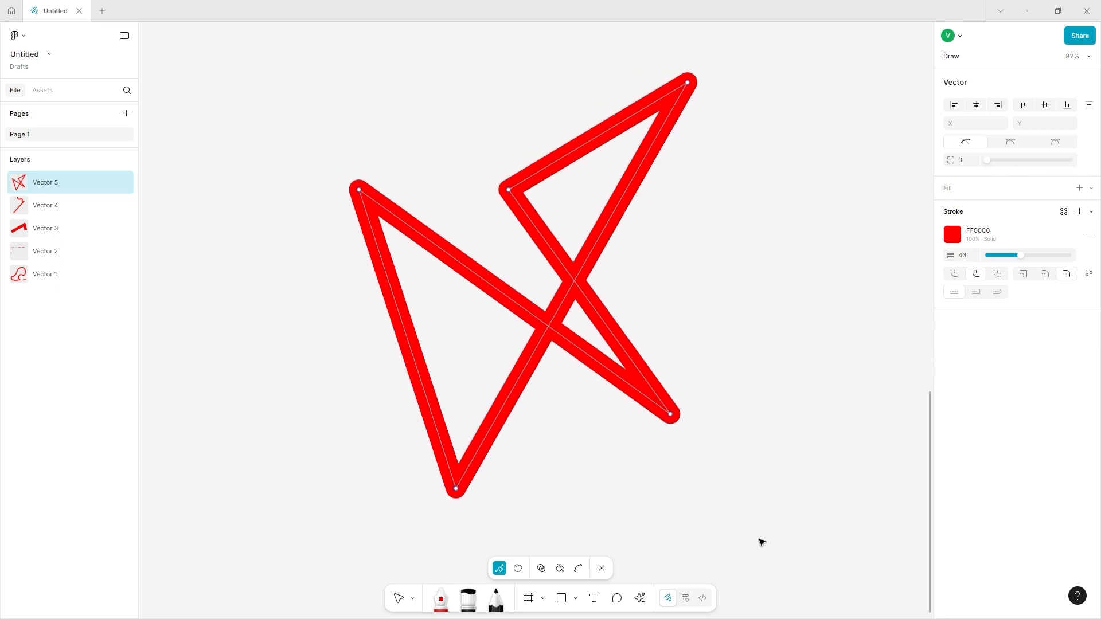
Step: Lasso the upper segment's two end points, move the segment slightly down and inward, and set the stroke weight to 71
click(518, 568)
mouse_move(477, 131)
mouse_down()
mouse_move(452, 166)
mouse_move(459, 204)
mouse_move(497, 254)
mouse_move(635, 302)
mouse_move(738, 233)
mouse_move(733, 120)
mouse_move(670, 76)
mouse_move(631, 71)
mouse_move(545, 84)
mouse_move(462, 121)
mouse_move(435, 149)
mouse_move(466, 220)
mouse_up()
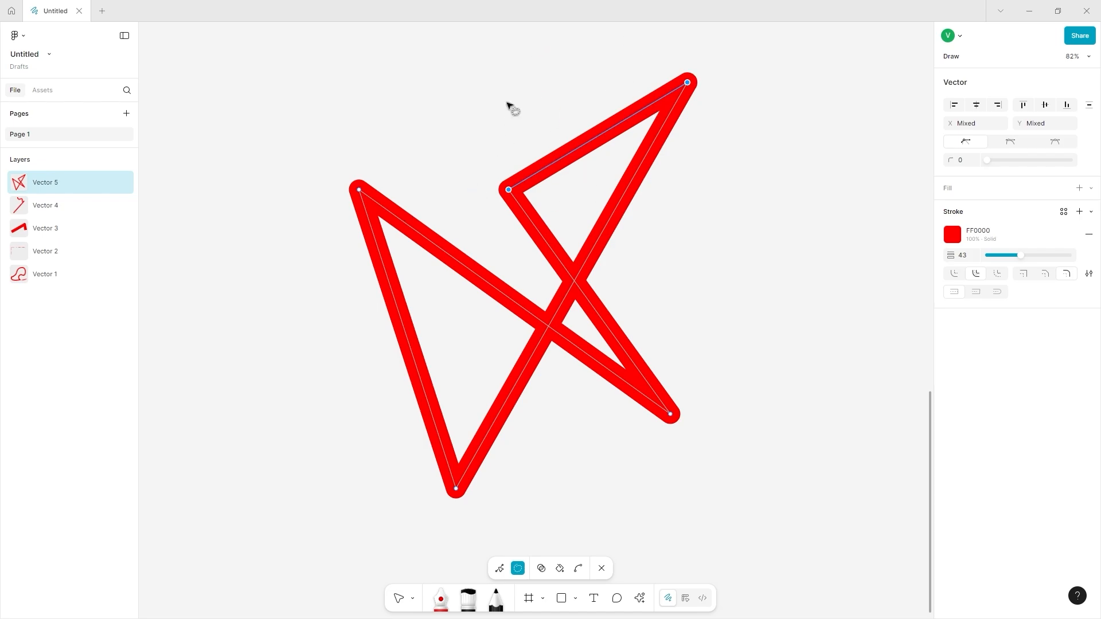
click(500, 568)
drag(591, 138, 560, 172)
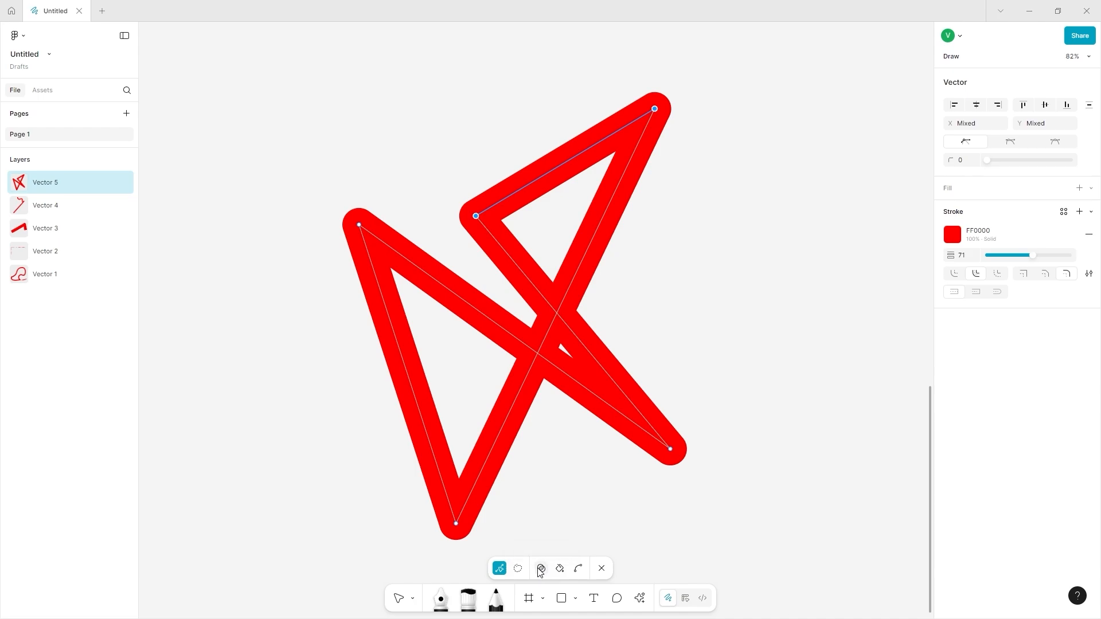
Step: Activate the Shape Builder and examine the enclosed regions of the self-crossing path
click(540, 570)
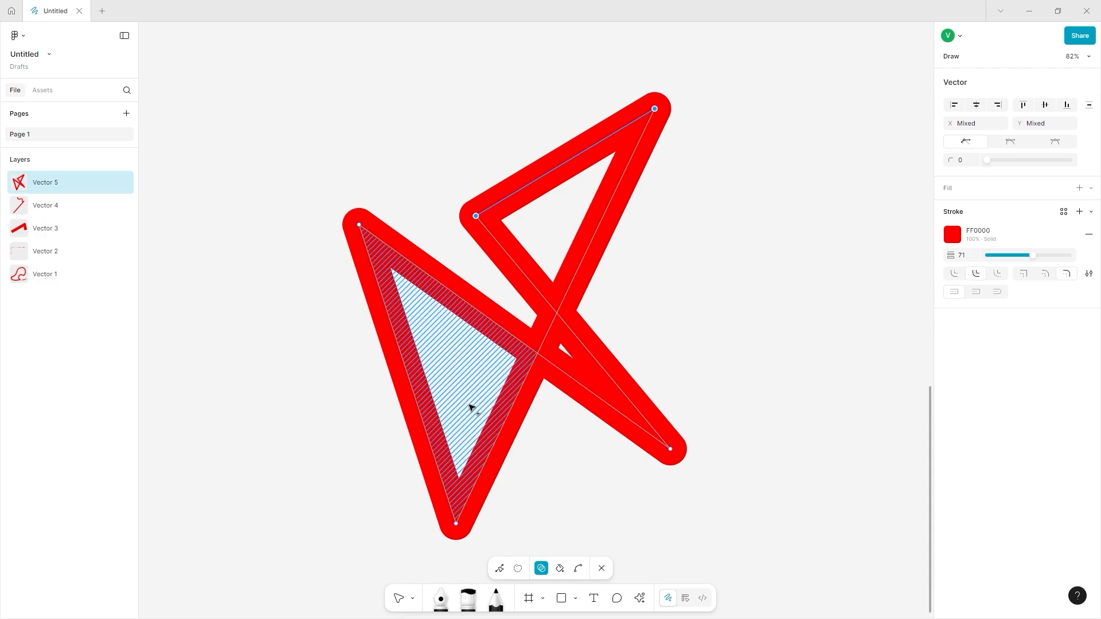
scroll(464, 462, up, 2)
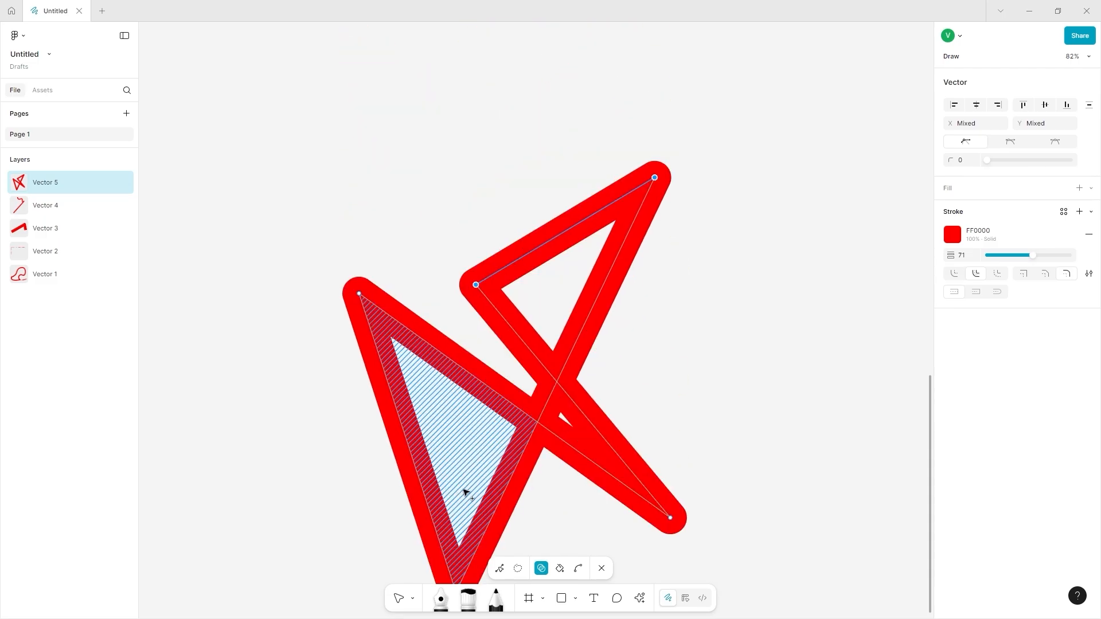
scroll(465, 492, down, 2)
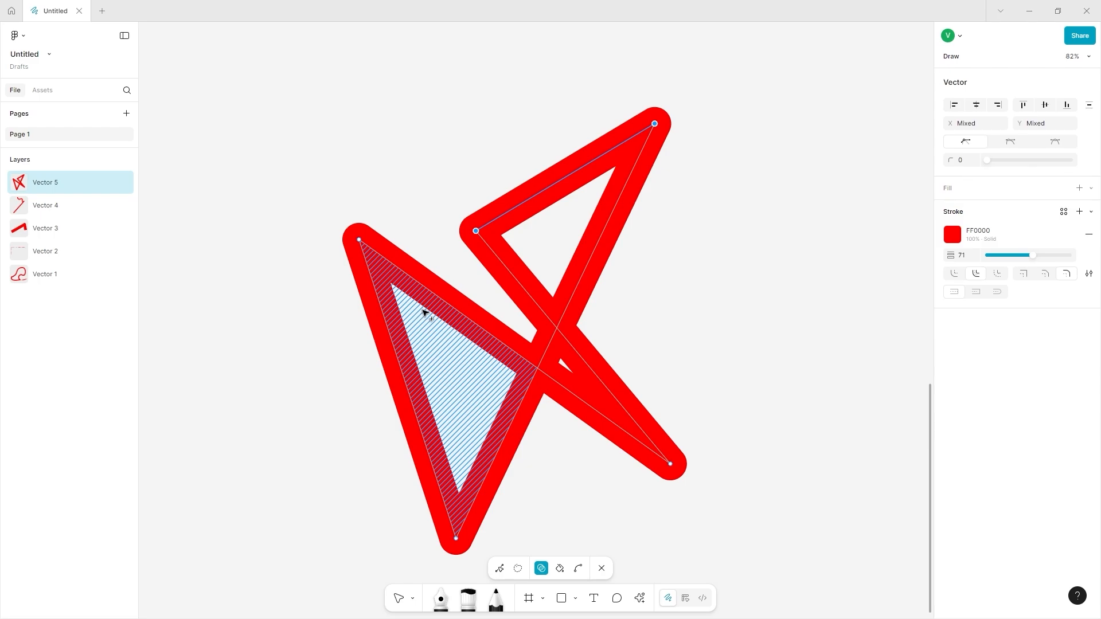
Step: Draw a curved, almost closed loop beside the self-crossing shape with the Pen tool
click(447, 597)
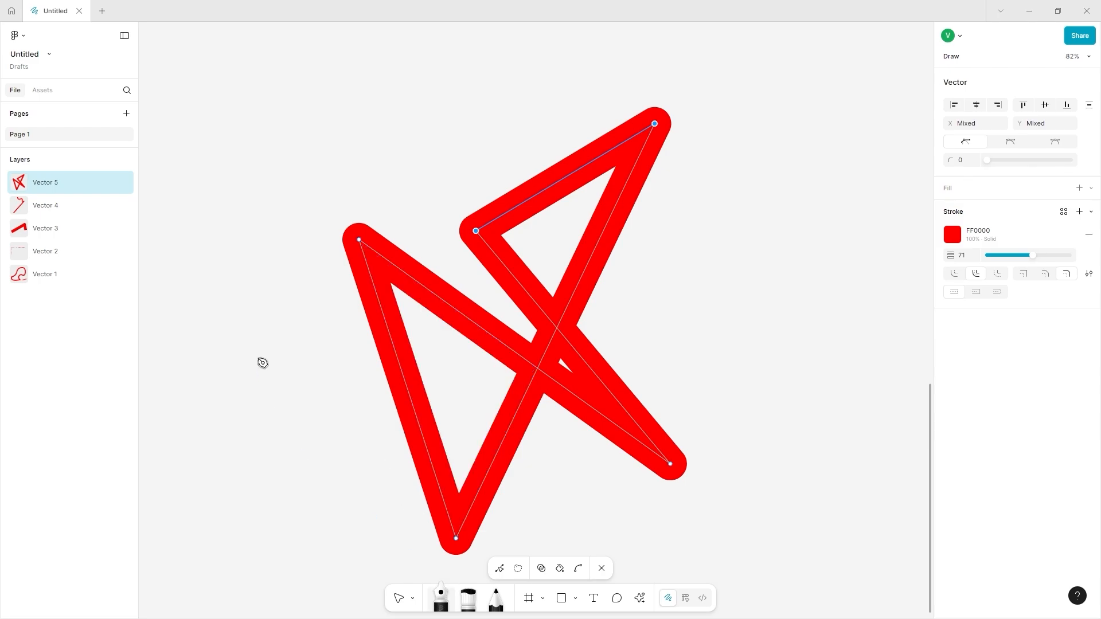
drag(248, 351, 228, 455)
mouse_move(287, 489)
mouse_down()
mouse_move(351, 372)
mouse_move(377, 379)
mouse_move(383, 315)
mouse_up()
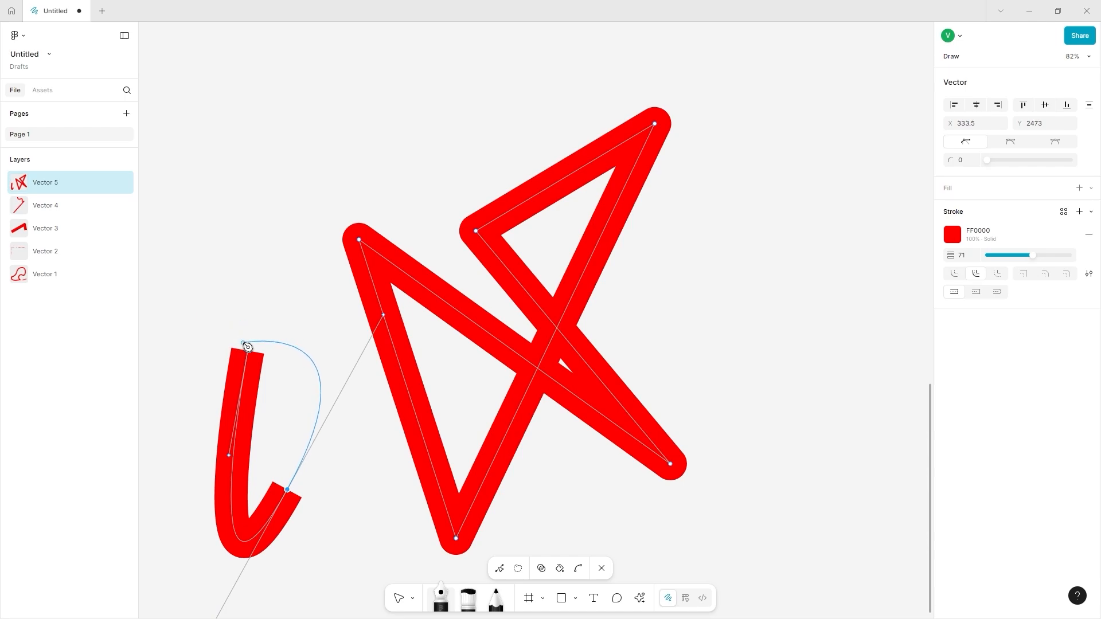
mouse_move(248, 340)
mouse_down()
mouse_move(238, 400)
mouse_move(254, 317)
mouse_move(239, 339)
mouse_move(252, 325)
mouse_up()
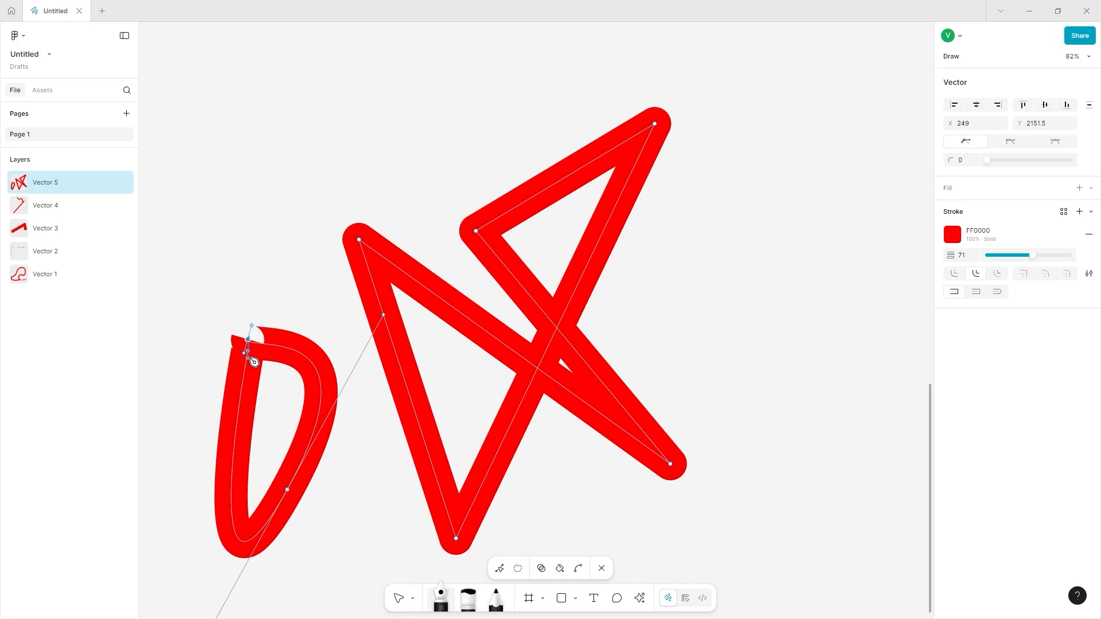
Step: Inspect the gap between the loop's ends up close and try the Shape Builder on the loop
scroll(254, 362, up, 10)
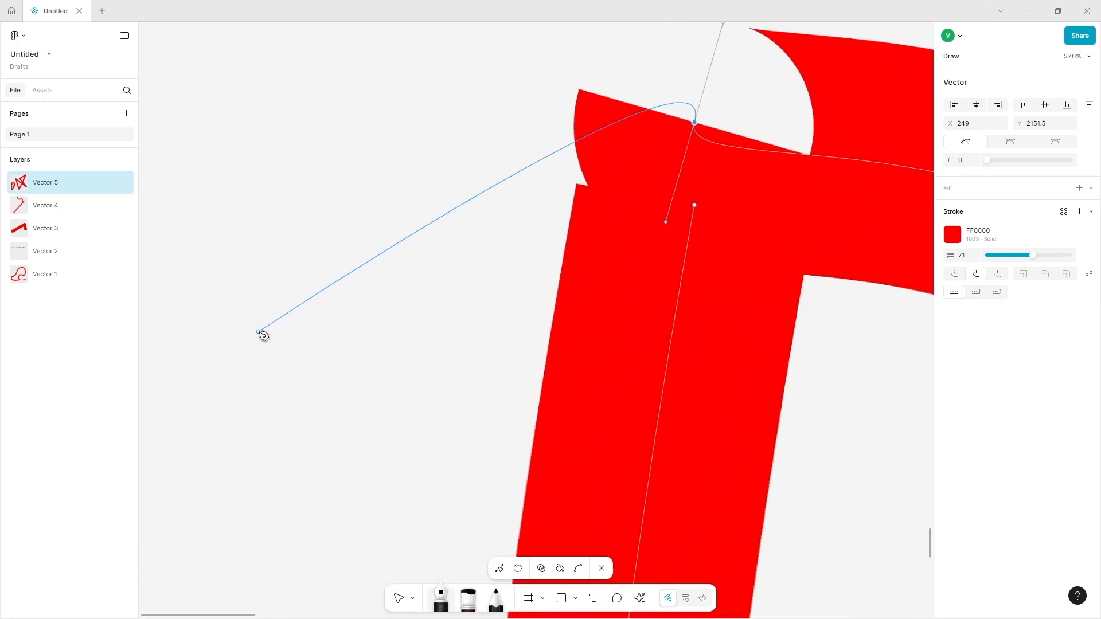
scroll(260, 332, up, 3)
scroll(260, 332, right, 4)
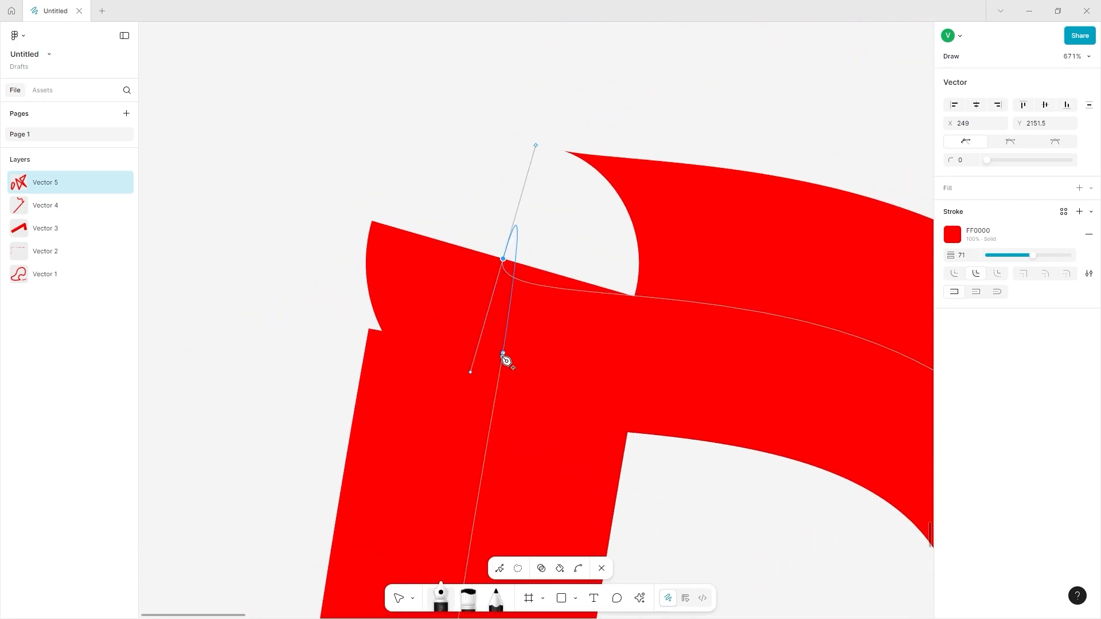
click(541, 568)
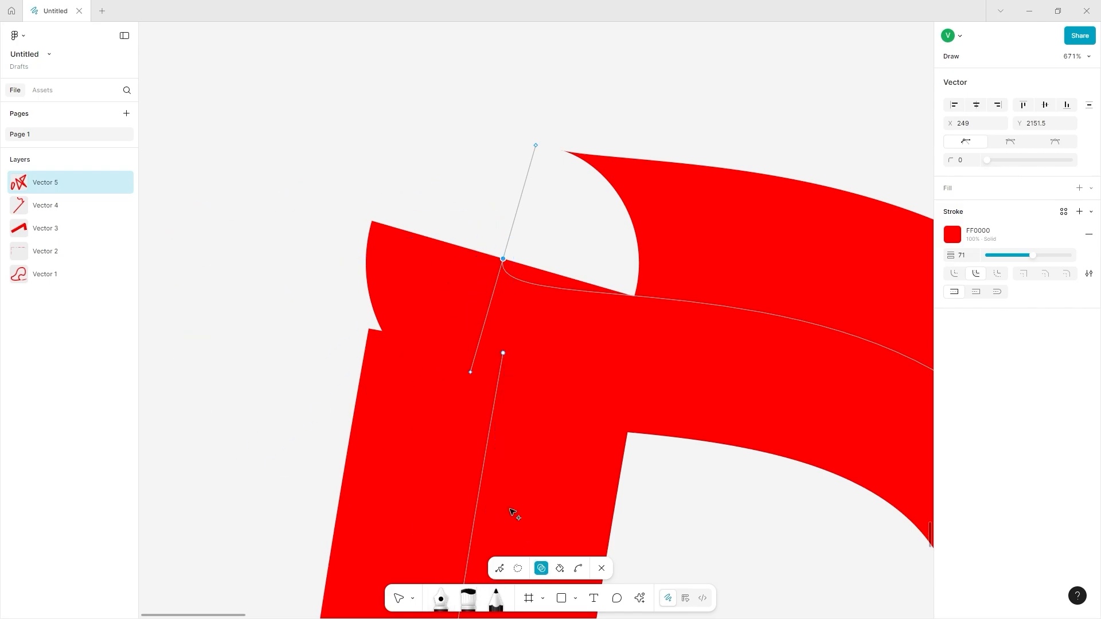
scroll(494, 491, down, 10)
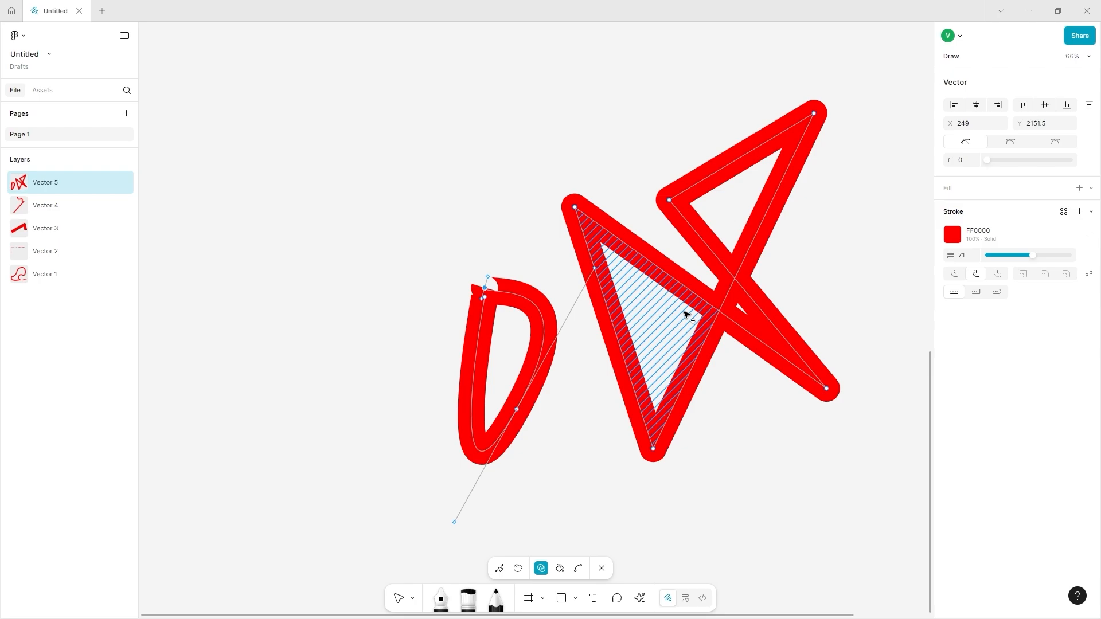
click(512, 316)
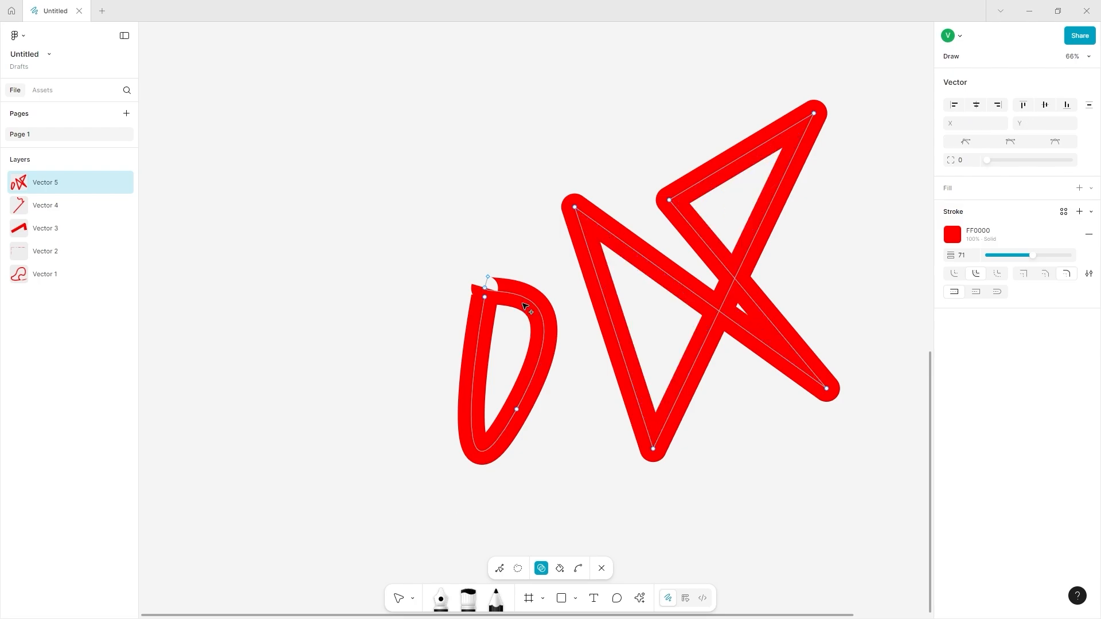
Step: Fill the self-crossing path's large triangular region with the Paint bucket, set the fill colour to 16247B and deselect the path
click(559, 569)
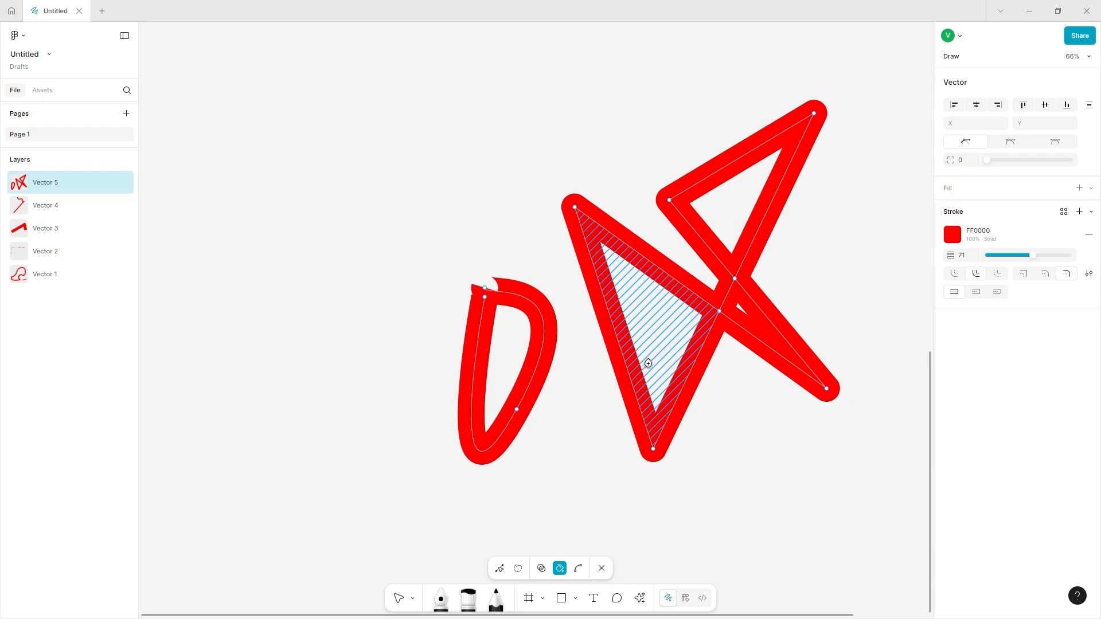
click(659, 298)
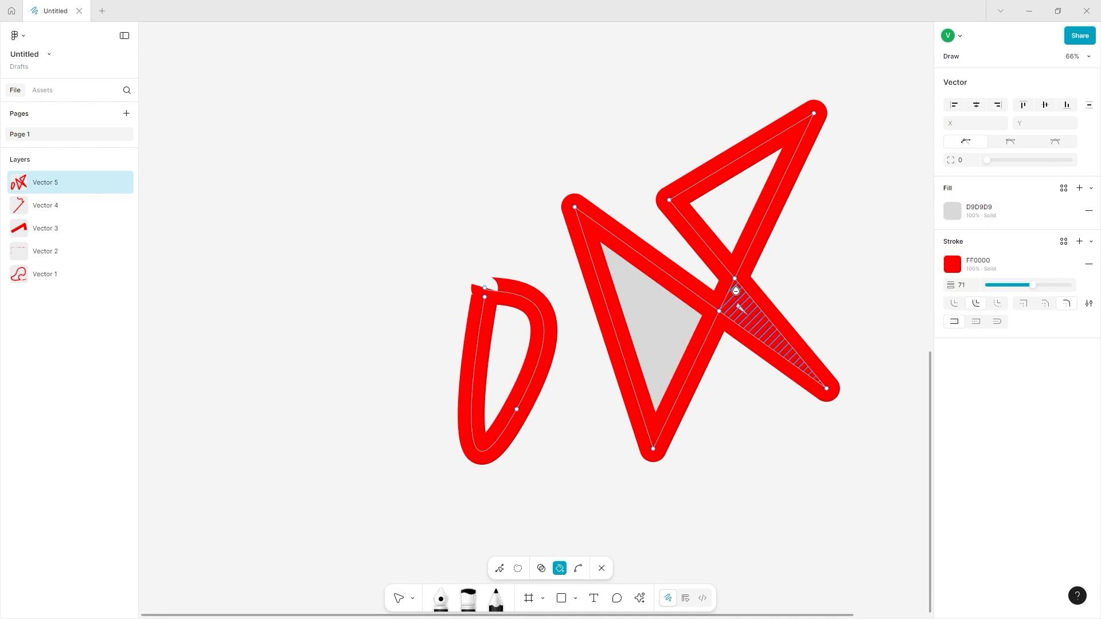
click(951, 210)
drag(899, 280, 903, 317)
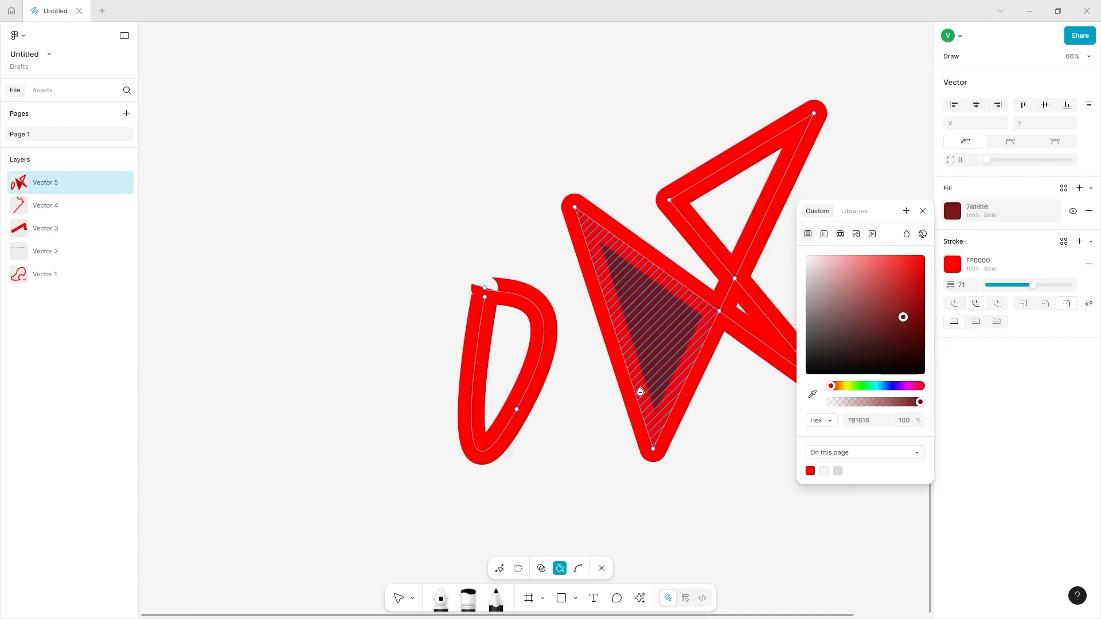
drag(858, 386, 891, 377)
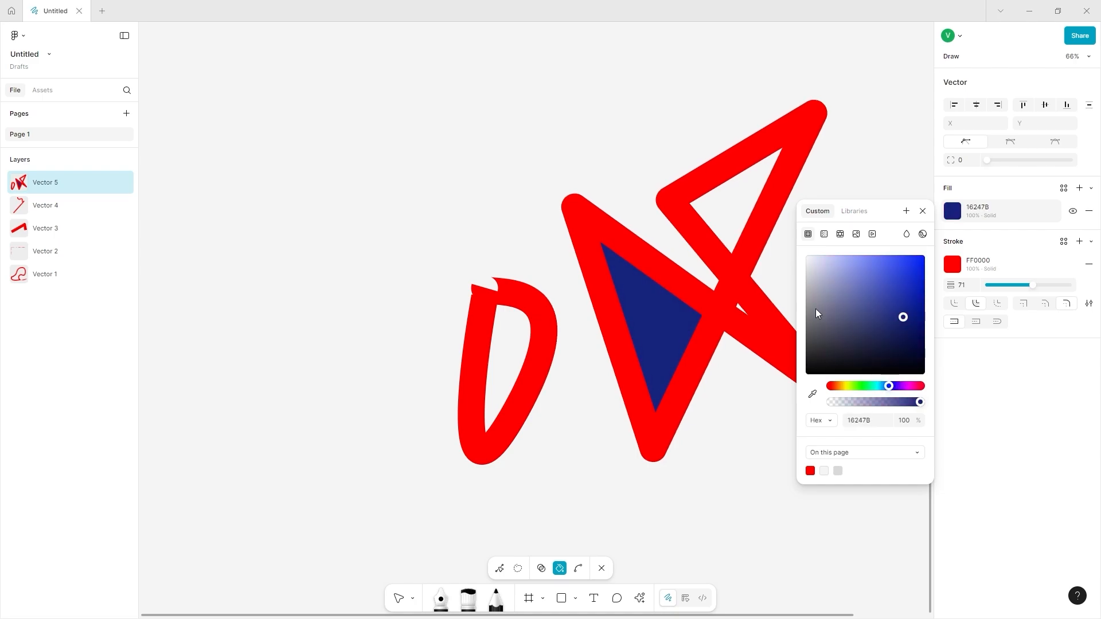
key(Escape)
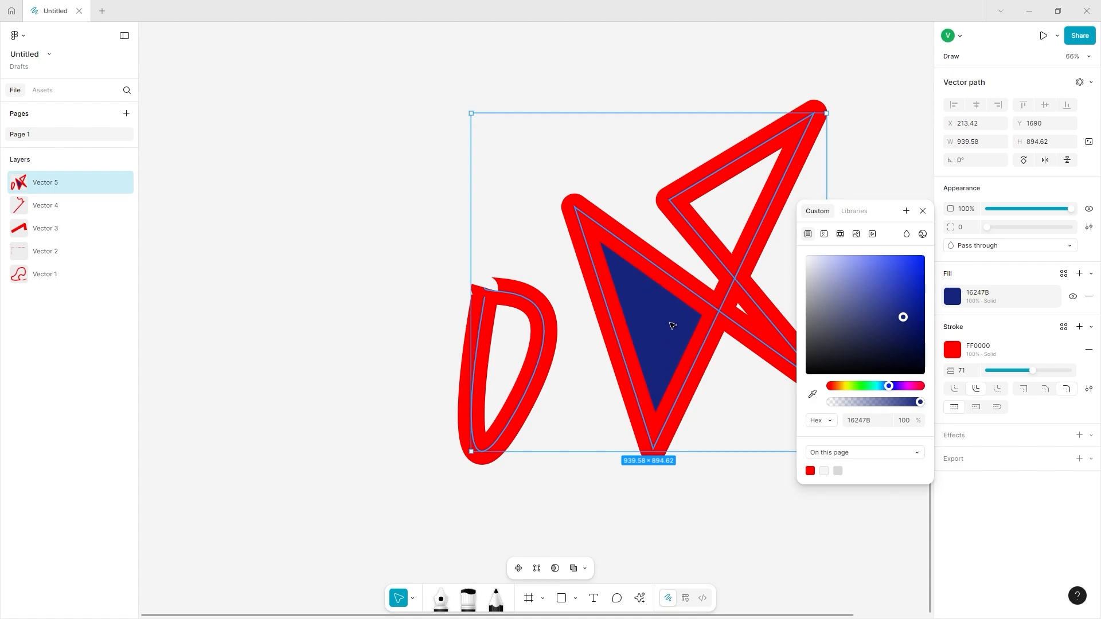
click(607, 489)
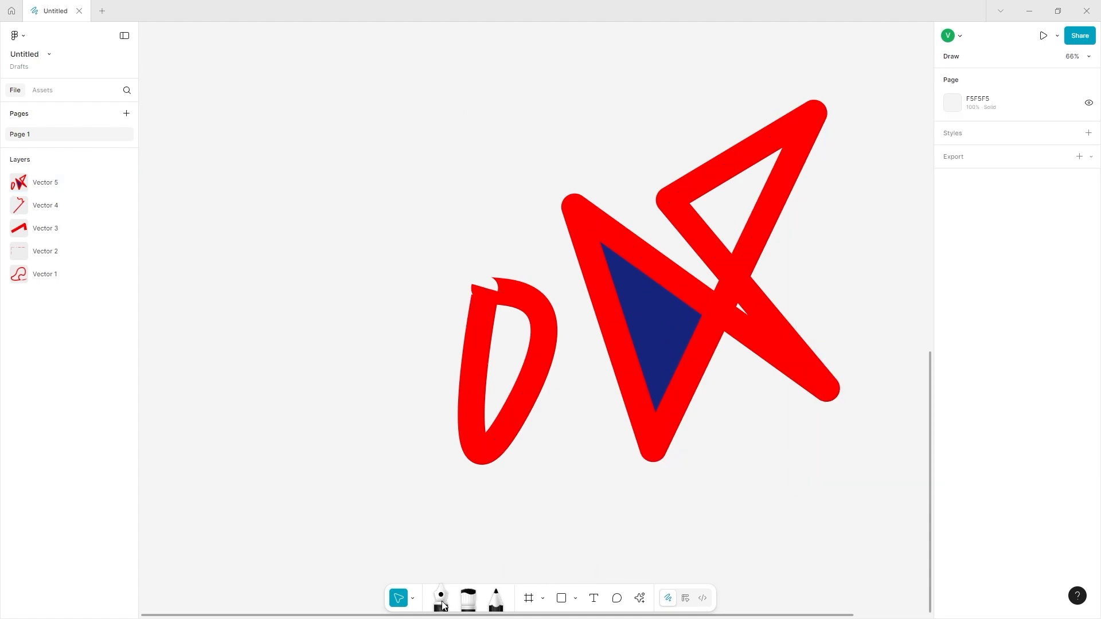
Step: Draw an open black S-curve below the shapes with the Pen tool and bend its middle section downward with the Bend tool
click(443, 598)
drag(364, 488, 567, 490)
scroll(636, 524, down, 2)
drag(666, 438, 808, 314)
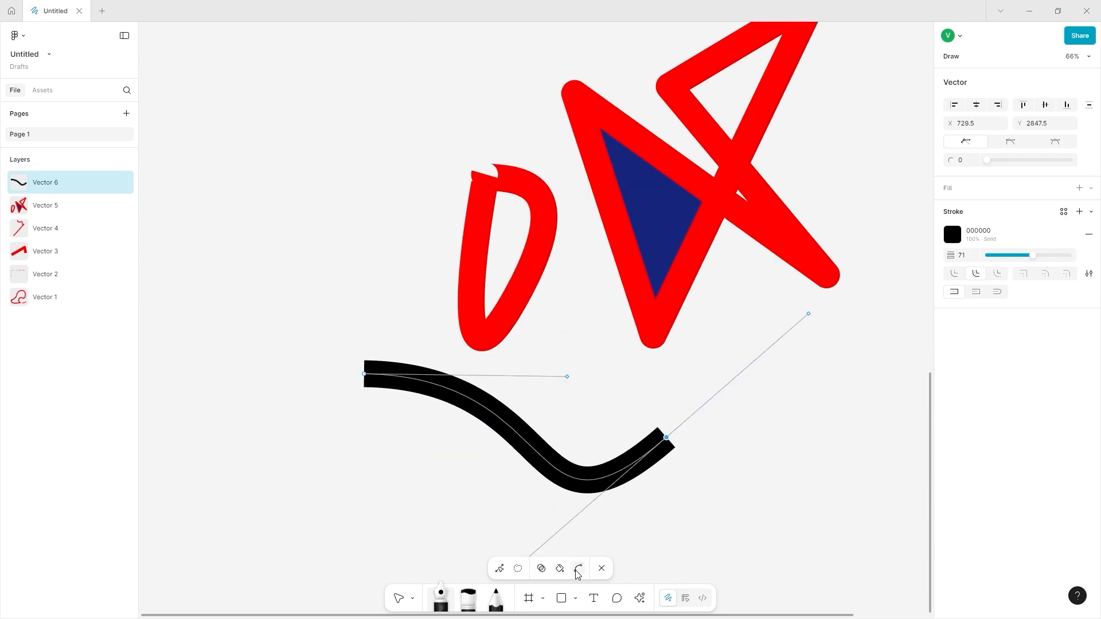
click(578, 568)
drag(514, 431, 519, 494)
key(Escape)
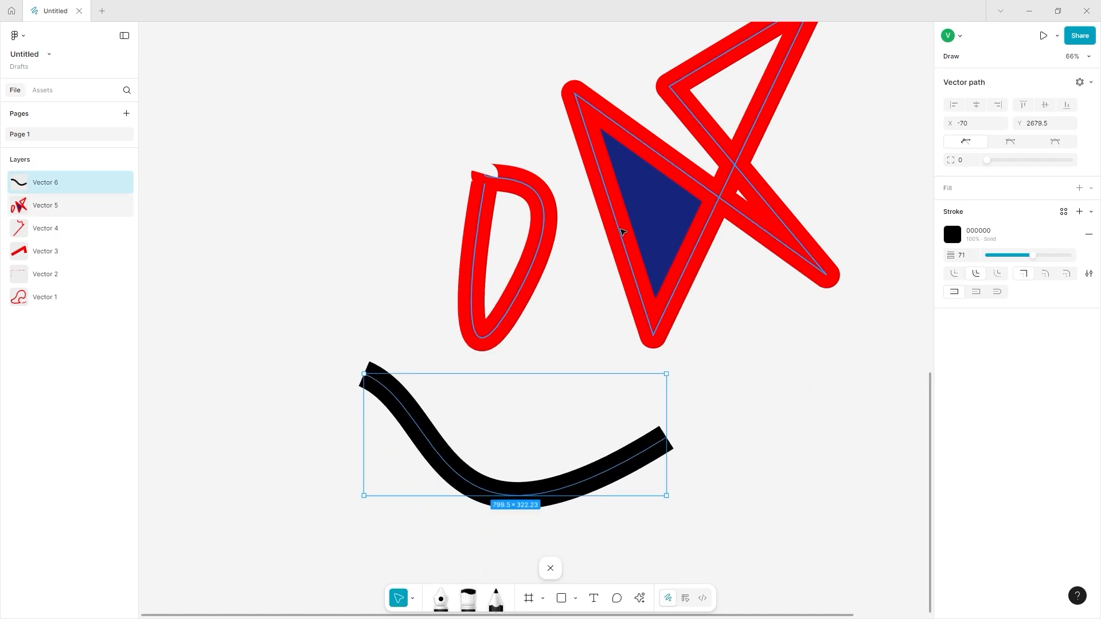
Step: Bend the blue-filled region's long outer edge with the Bend tool into a curve crossing the region, then finish editing and deselect
double_click(596, 224)
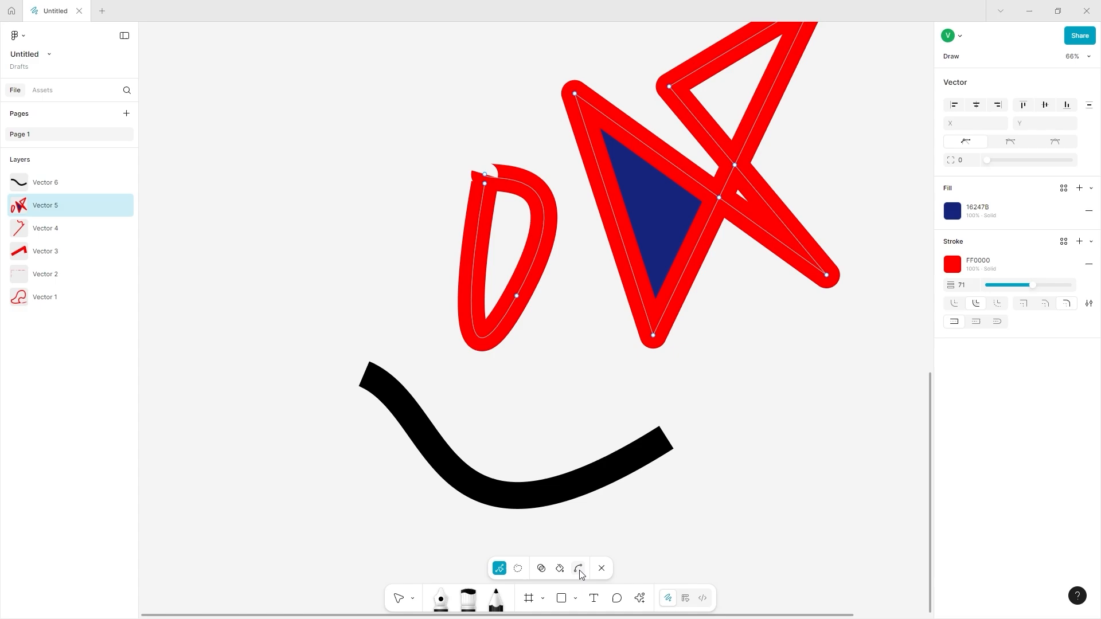
click(580, 571)
mouse_move(622, 241)
mouse_down()
mouse_move(459, 263)
mouse_move(565, 552)
mouse_move(865, 319)
mouse_move(259, 169)
mouse_move(227, 278)
mouse_move(192, 304)
mouse_move(316, 316)
mouse_up()
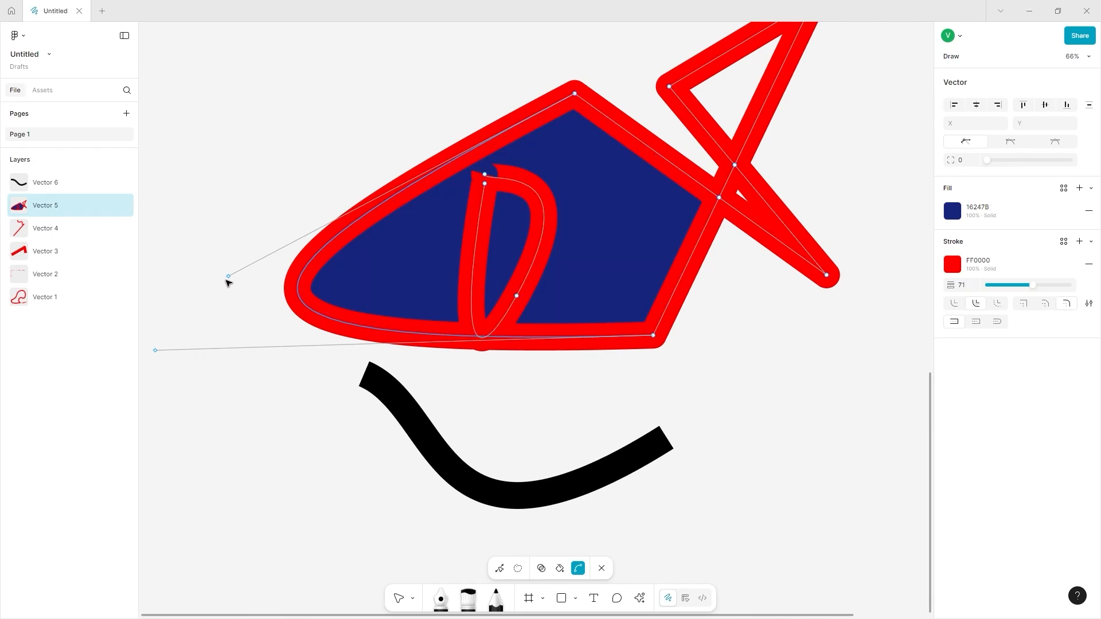
mouse_move(228, 283)
mouse_down()
mouse_move(165, 214)
mouse_move(120, 327)
mouse_move(580, 151)
mouse_move(361, 104)
mouse_up()
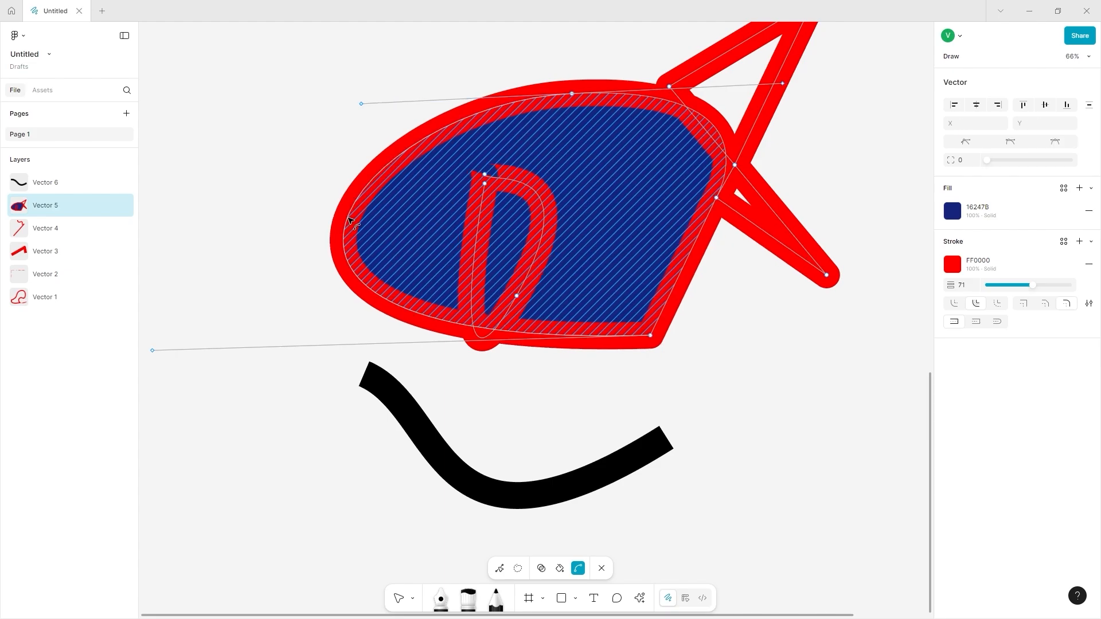
drag(349, 220, 751, 157)
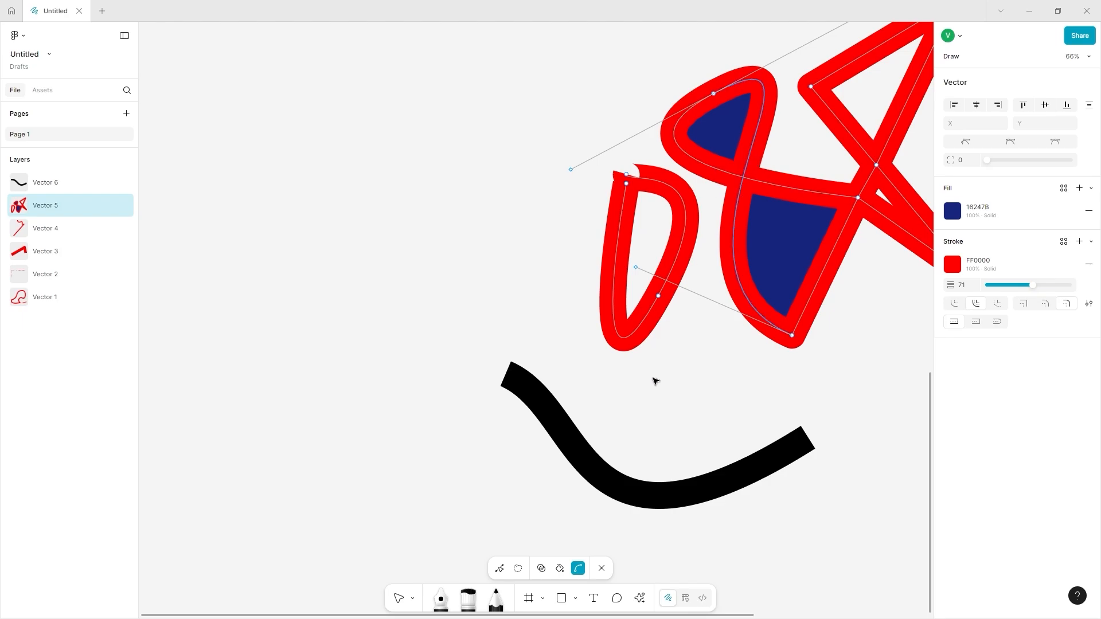
click(602, 569)
scroll(493, 516, down, 4)
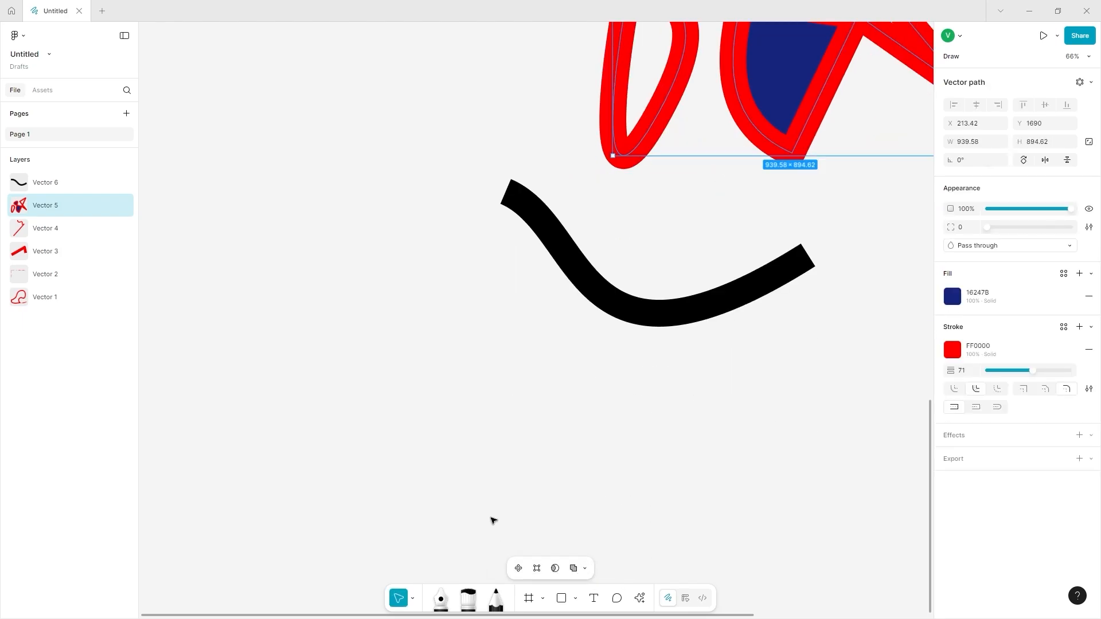
click(499, 501)
Step: Start the Brush tool, set its stroke size to 80 and choose the Noir brush
scroll(496, 504, down, 4)
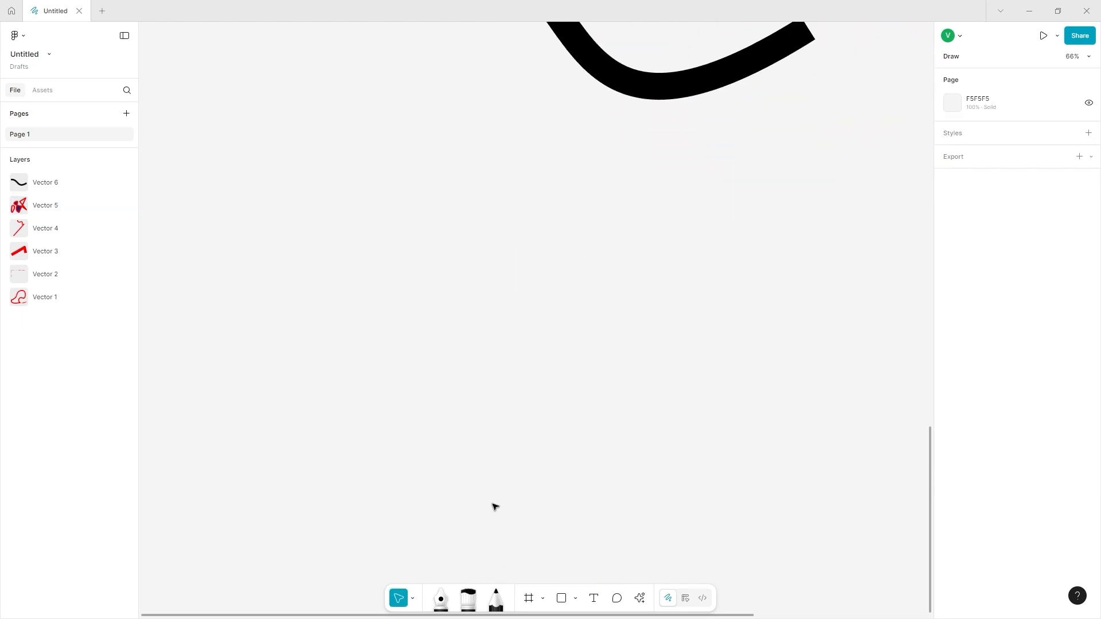
click(465, 603)
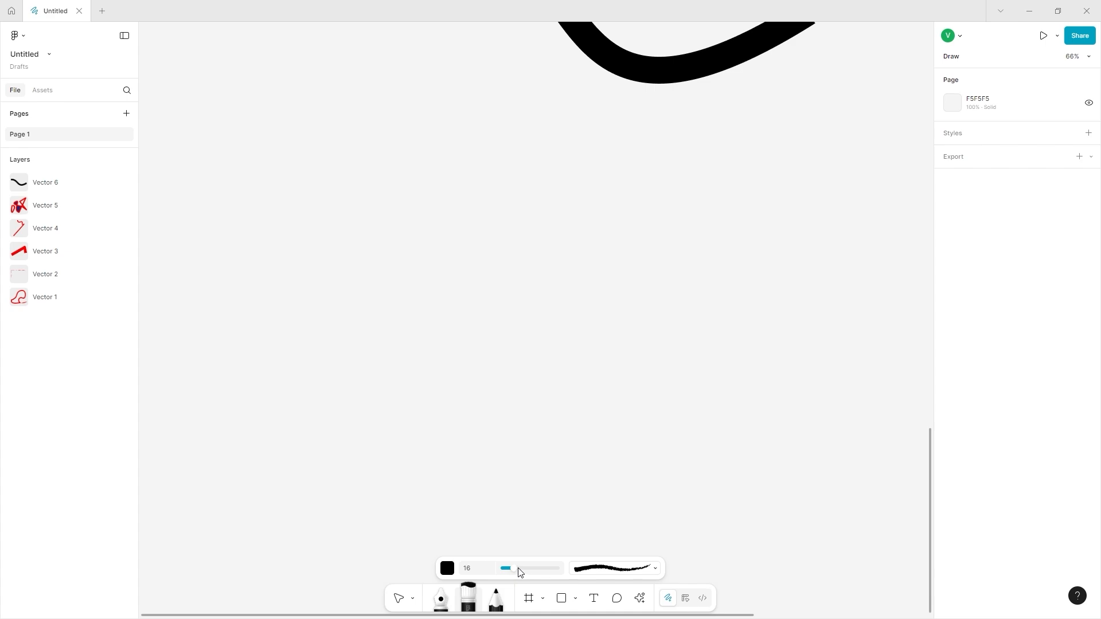
drag(519, 570, 535, 568)
scroll(493, 533, down, 2)
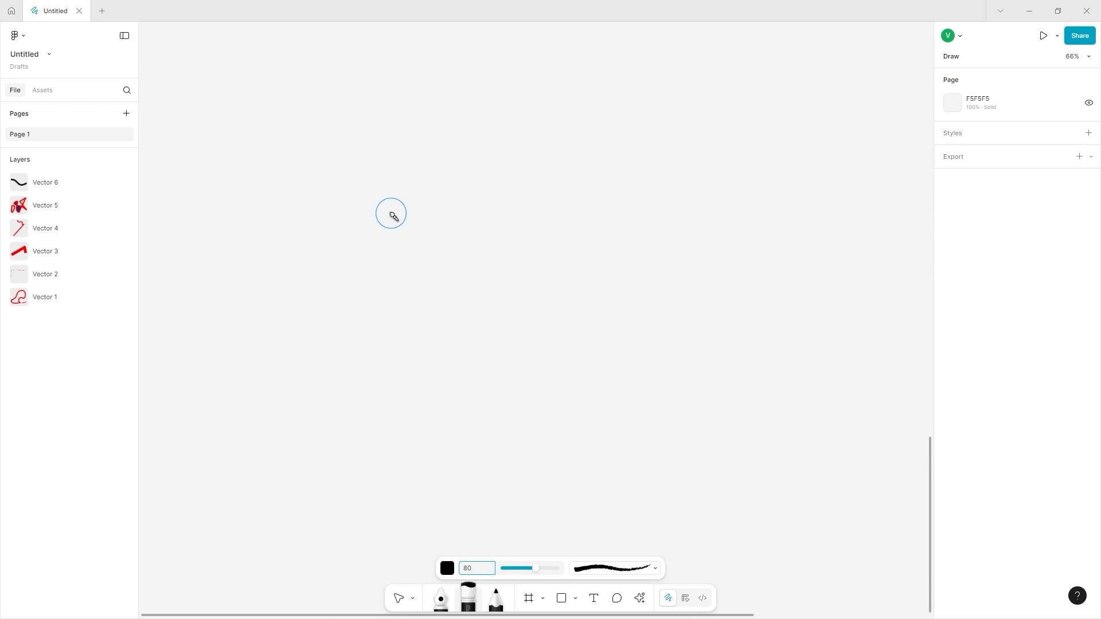
click(604, 574)
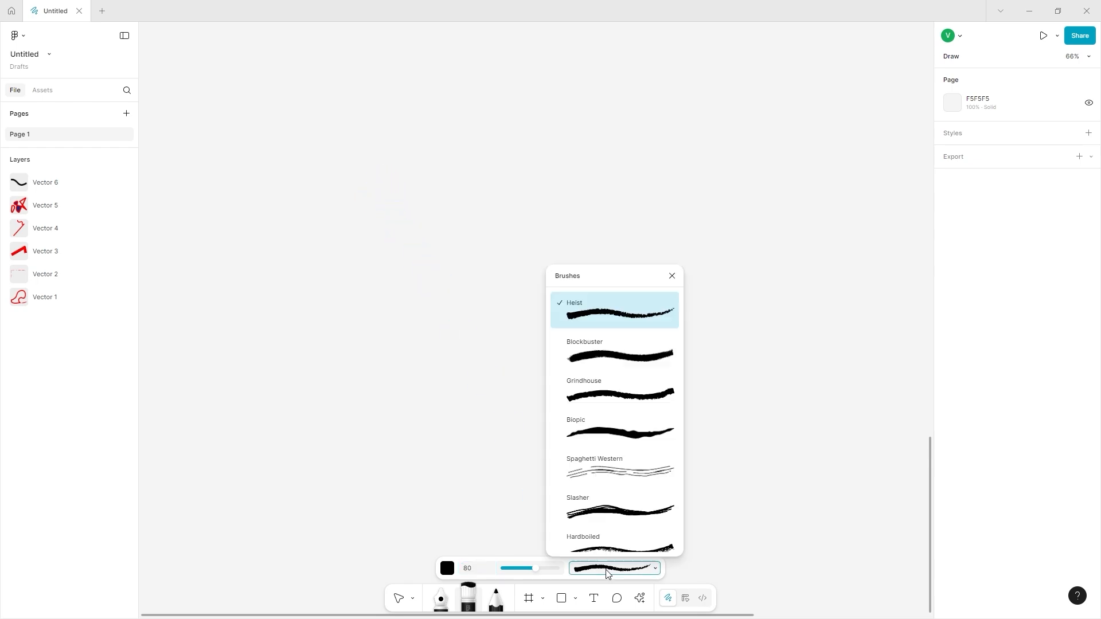
scroll(611, 430, down, 5)
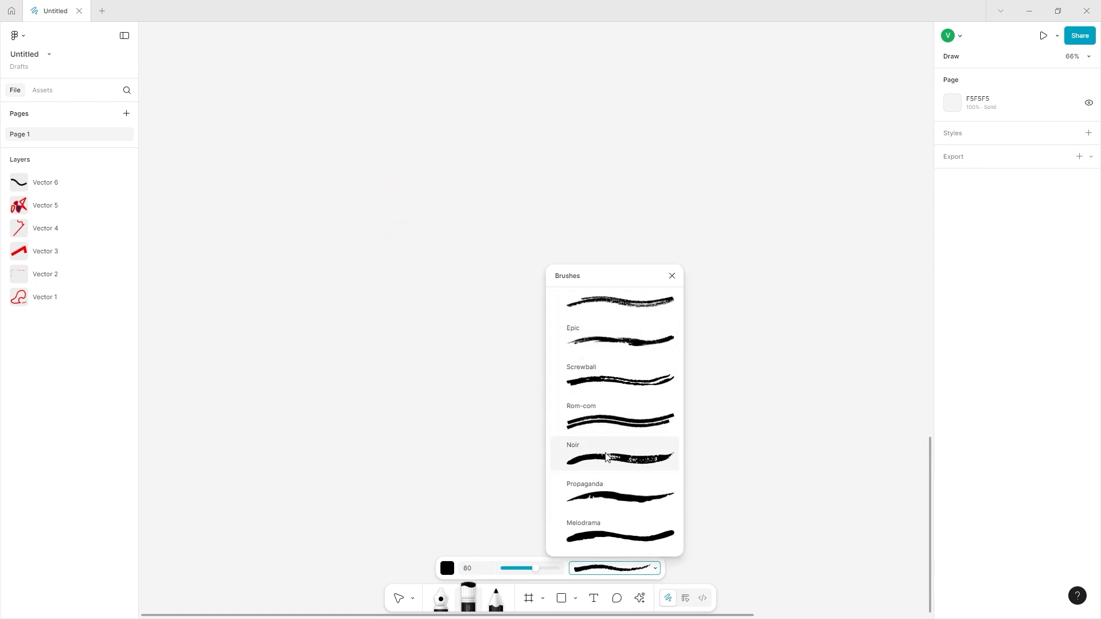
click(606, 457)
Step: Paint five overlapping freehand Noir brush strokes on the empty canvas below the black S-curve
mouse_move(229, 238)
mouse_down()
mouse_move(274, 281)
mouse_move(413, 142)
mouse_up()
mouse_move(530, 232)
mouse_down()
mouse_move(577, 459)
mouse_move(641, 411)
mouse_up()
mouse_move(583, 160)
mouse_down()
mouse_move(430, 226)
mouse_move(228, 474)
mouse_move(220, 465)
mouse_up()
mouse_move(253, 409)
mouse_down()
mouse_move(493, 423)
mouse_move(725, 228)
mouse_move(720, 216)
mouse_up()
mouse_move(592, 168)
mouse_down()
mouse_move(562, 241)
mouse_move(582, 456)
mouse_move(735, 191)
mouse_move(573, 442)
mouse_up()
scroll(648, 315, down, 5)
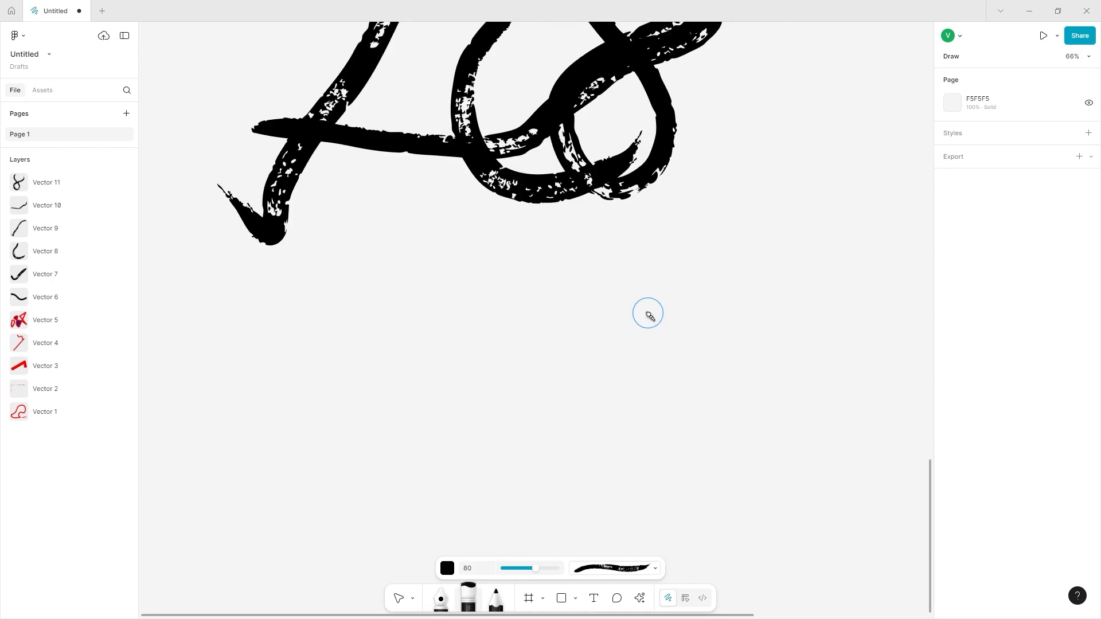
Step: Paint dense looping scribbles and a long zigzag wave with the Noir brush further down the canvas
scroll(648, 313, down, 4)
mouse_move(217, 186)
mouse_down()
mouse_move(530, 118)
mouse_move(267, 273)
mouse_move(539, 280)
mouse_move(833, 211)
mouse_move(462, 342)
mouse_move(475, 466)
mouse_move(882, 256)
mouse_move(895, 368)
mouse_move(605, 261)
mouse_move(369, 111)
mouse_move(333, 268)
mouse_move(569, 443)
mouse_move(362, 414)
mouse_move(421, 168)
mouse_move(654, 98)
mouse_up()
scroll(657, 95, down, 7)
mouse_move(331, 178)
mouse_down()
mouse_move(692, 244)
mouse_move(842, 442)
mouse_move(418, 479)
mouse_move(334, 172)
mouse_move(423, 373)
mouse_move(327, 277)
mouse_up()
scroll(327, 277, down, 10)
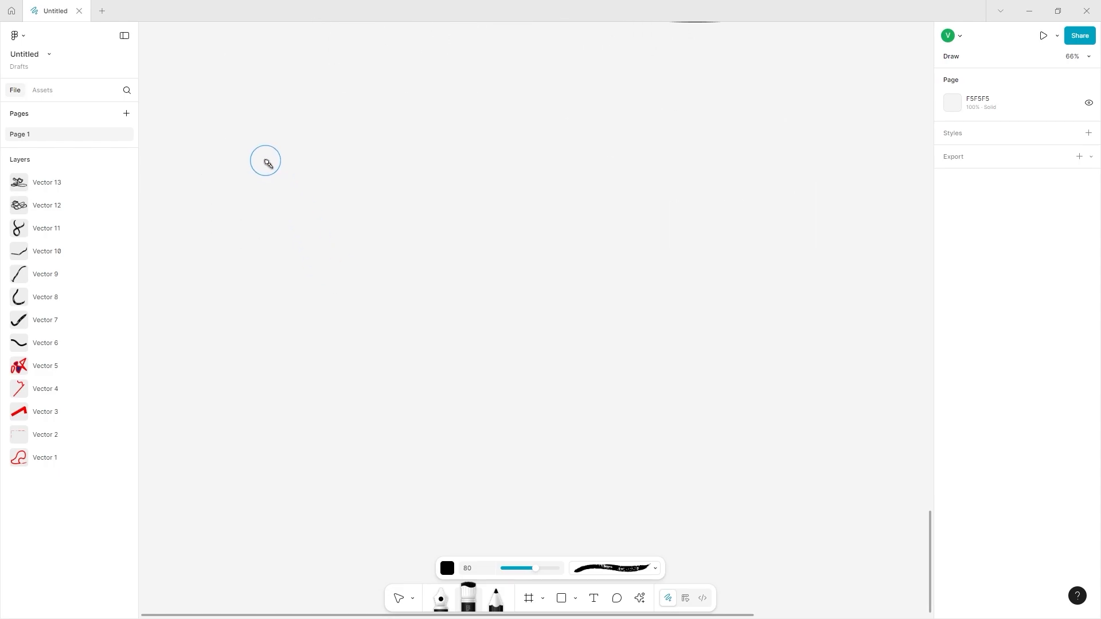
mouse_move(249, 172)
mouse_down()
mouse_move(490, 250)
mouse_move(364, 67)
mouse_move(493, 421)
mouse_move(444, 296)
mouse_move(557, 205)
mouse_move(486, 466)
mouse_move(847, 230)
mouse_move(844, 446)
mouse_move(960, 402)
mouse_move(857, 325)
mouse_move(578, 448)
mouse_move(298, 136)
mouse_move(238, 339)
mouse_move(147, 286)
mouse_move(390, 216)
mouse_move(503, 479)
mouse_move(706, 315)
mouse_move(841, 457)
mouse_move(854, 548)
mouse_move(880, 585)
mouse_up()
scroll(326, 300, down, 7)
scroll(590, 504, down, 5)
Step: Choose the Melodrama brush and paint a long winding stroke below the Noir zigzag wave
click(613, 568)
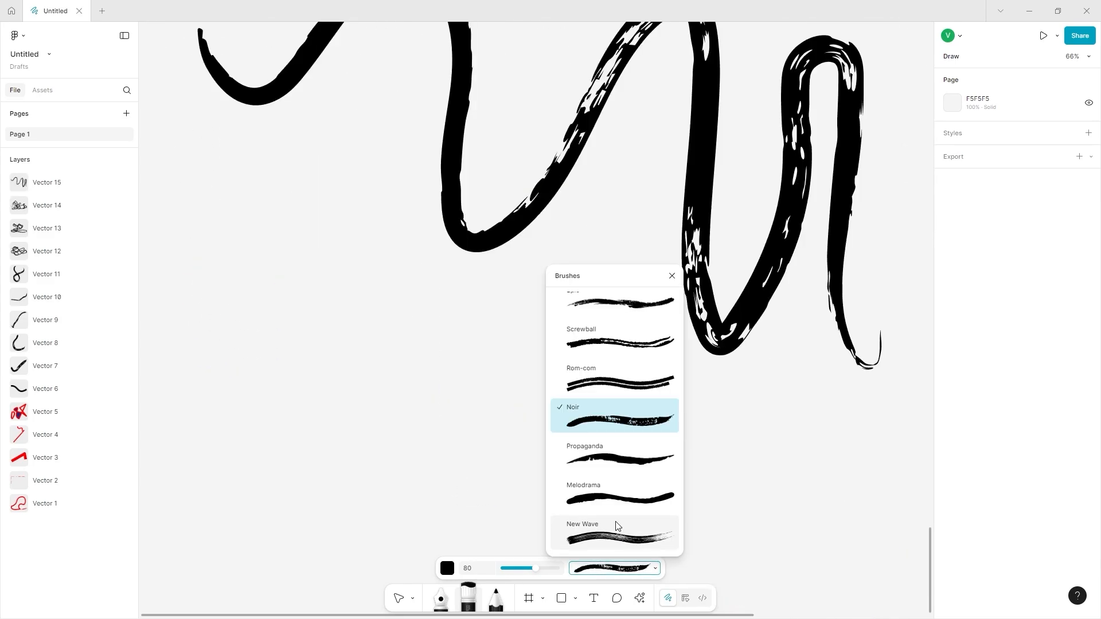
click(616, 494)
scroll(583, 469, down, 6)
mouse_move(223, 122)
mouse_down()
mouse_move(312, 325)
mouse_move(778, 427)
mouse_move(931, 573)
mouse_up()
scroll(621, 361, down, 7)
Step: Choose the New Wave brush and paint a winding stroke below the Melodrama stroke
click(614, 568)
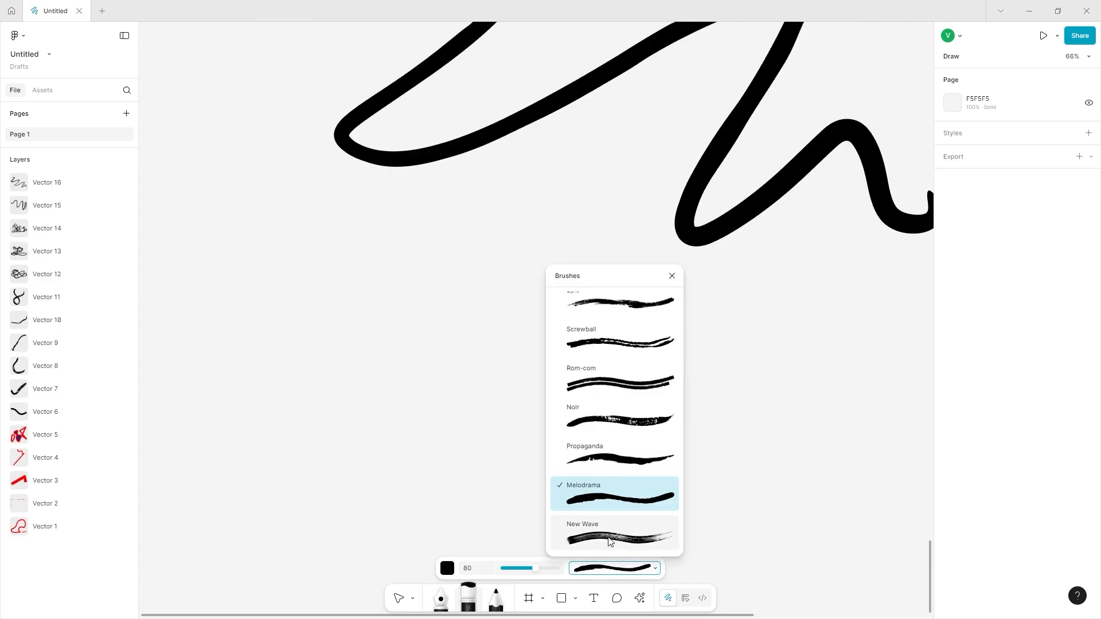
click(609, 533)
mouse_move(277, 379)
mouse_down()
mouse_move(627, 177)
mouse_move(755, 414)
mouse_up()
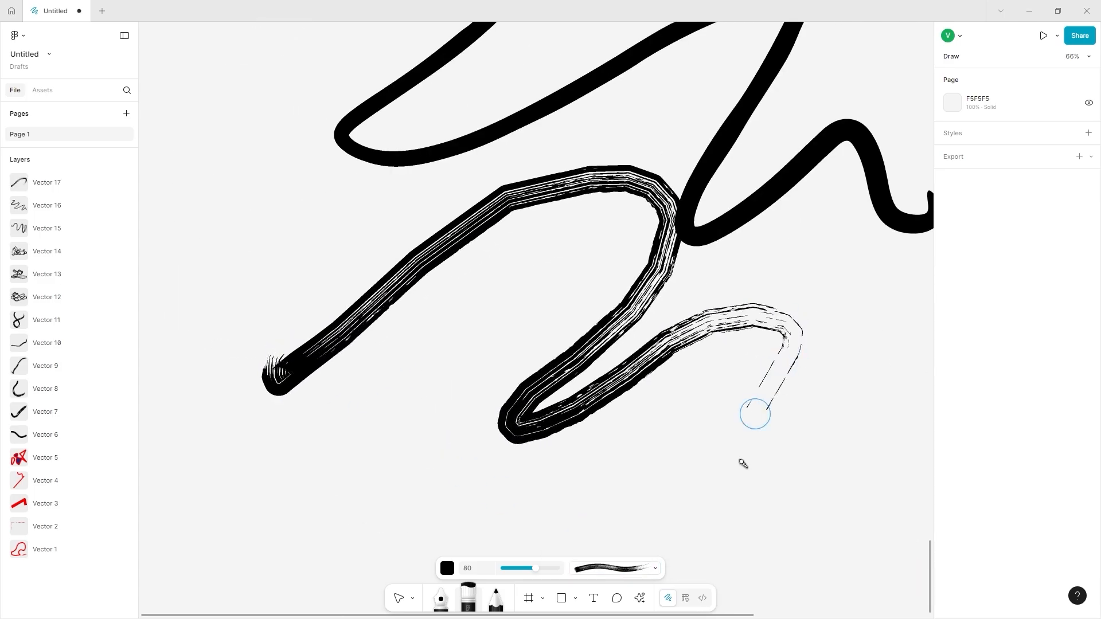
drag(743, 463, 804, 467)
scroll(653, 439, down, 5)
Step: Choose the Spaghetti Western brush and paint two large looping scribbles below the New Wave stroke
click(629, 569)
scroll(616, 433, up, 4)
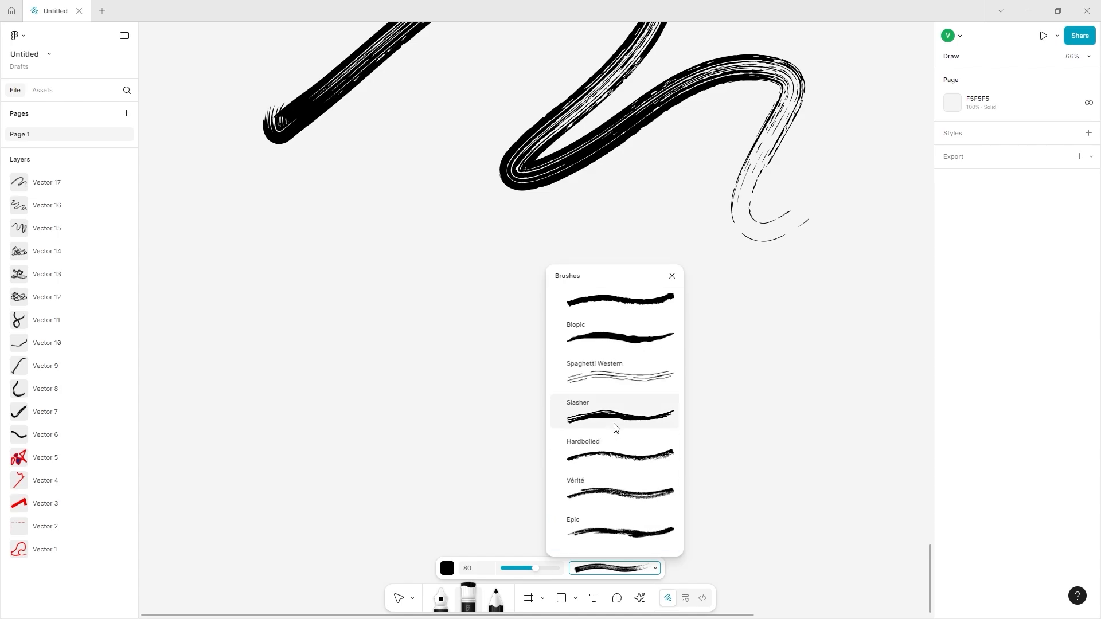
click(614, 378)
mouse_move(303, 284)
mouse_down()
mouse_move(715, 167)
mouse_move(781, 260)
mouse_move(354, 190)
mouse_move(246, 528)
mouse_move(454, 574)
mouse_move(767, 439)
mouse_move(657, 200)
mouse_up()
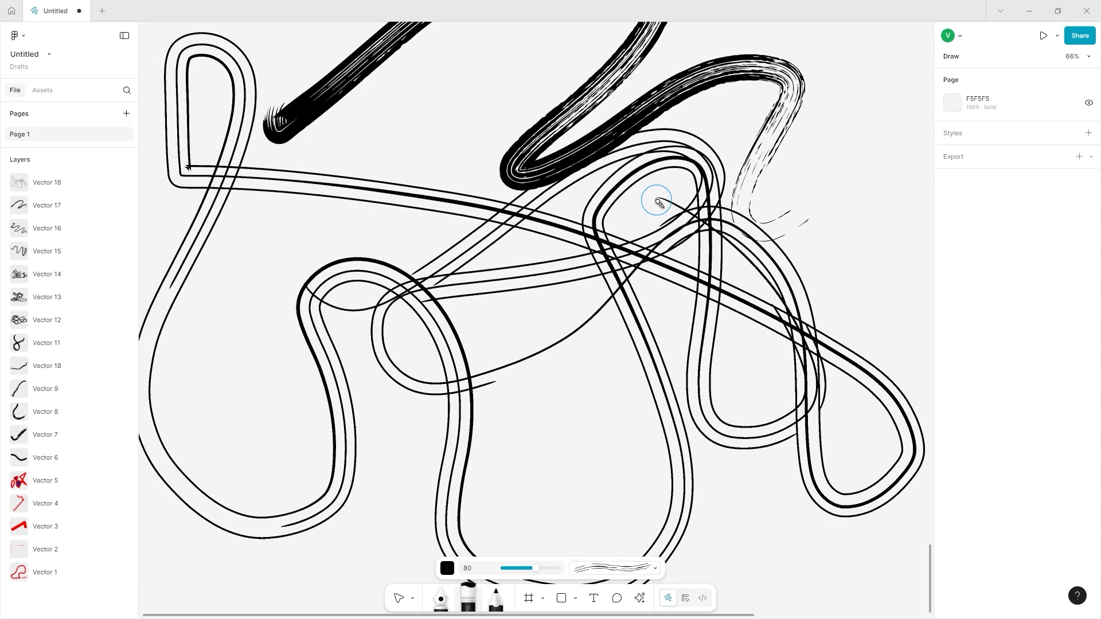
scroll(521, 246, down, 9)
mouse_move(263, 205)
mouse_down()
mouse_move(278, 346)
mouse_move(428, 327)
mouse_move(307, 292)
mouse_move(479, 436)
mouse_move(514, 101)
mouse_move(715, 136)
mouse_move(454, 157)
mouse_up()
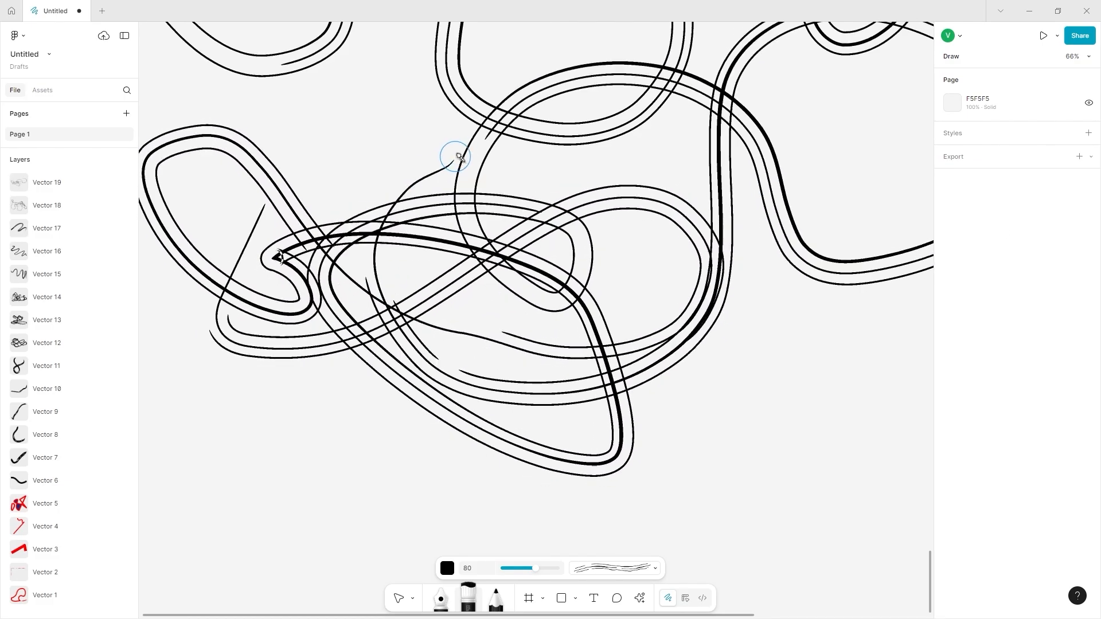
scroll(456, 183, down, 8)
Step: Choose the Slasher brush and paint a zigzag stroke below the Spaghetti Western scribbles
click(629, 568)
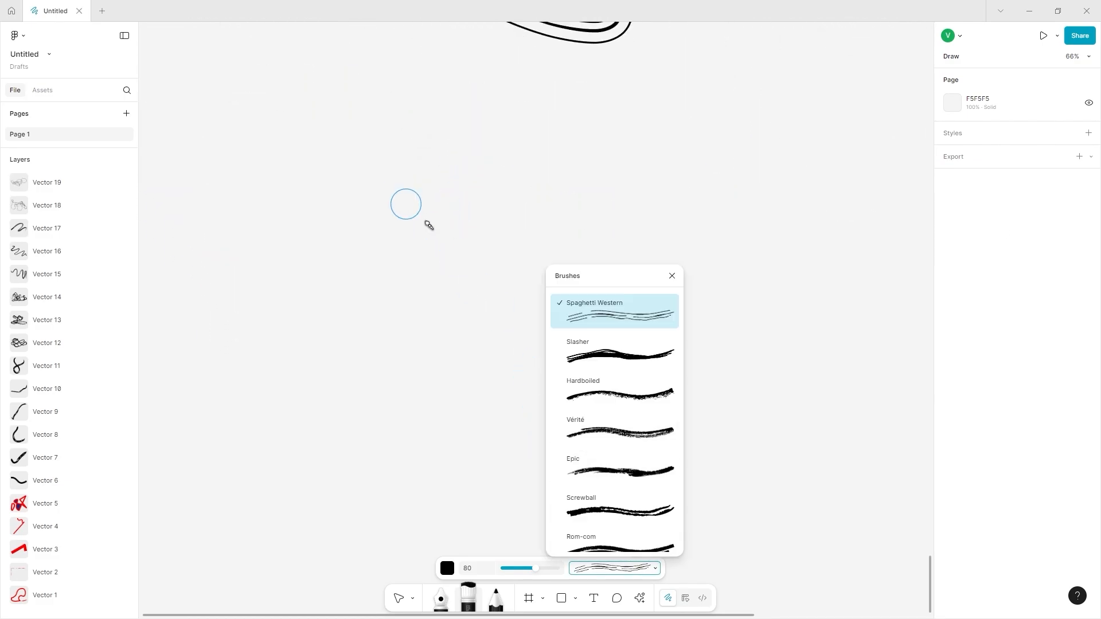
click(579, 356)
mouse_move(287, 174)
mouse_down()
mouse_move(490, 143)
mouse_move(484, 418)
mouse_move(757, 471)
mouse_move(790, 443)
mouse_up()
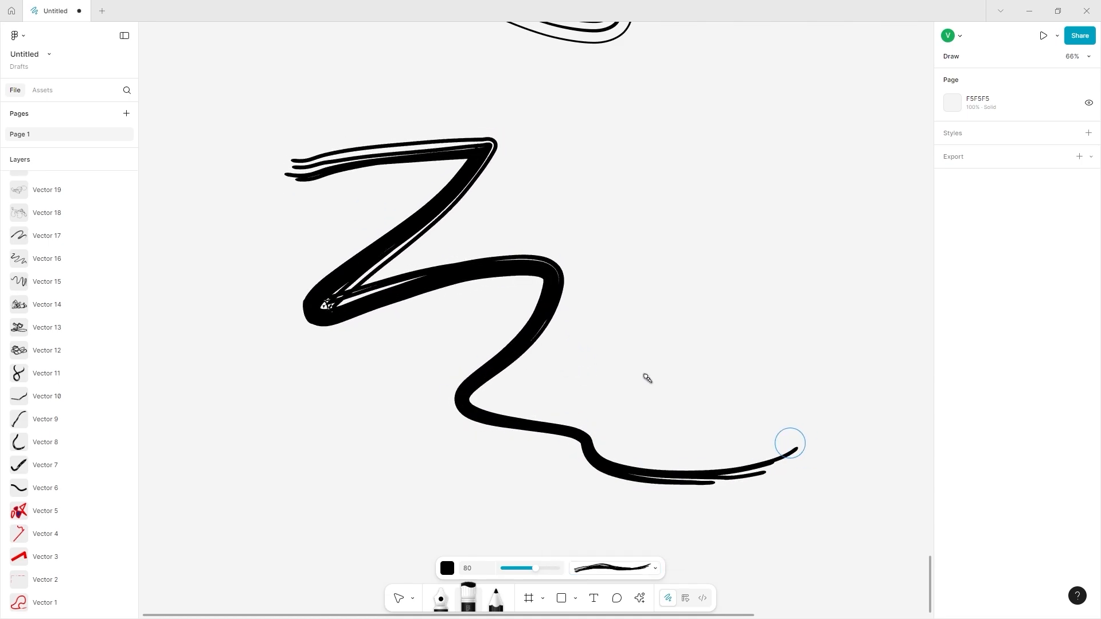
Step: Draw a diagonal straight path beside the zigzag with the Pen tool and switch its stroke to the Brush type in the stroke settings
click(440, 598)
click(691, 162)
click(802, 330)
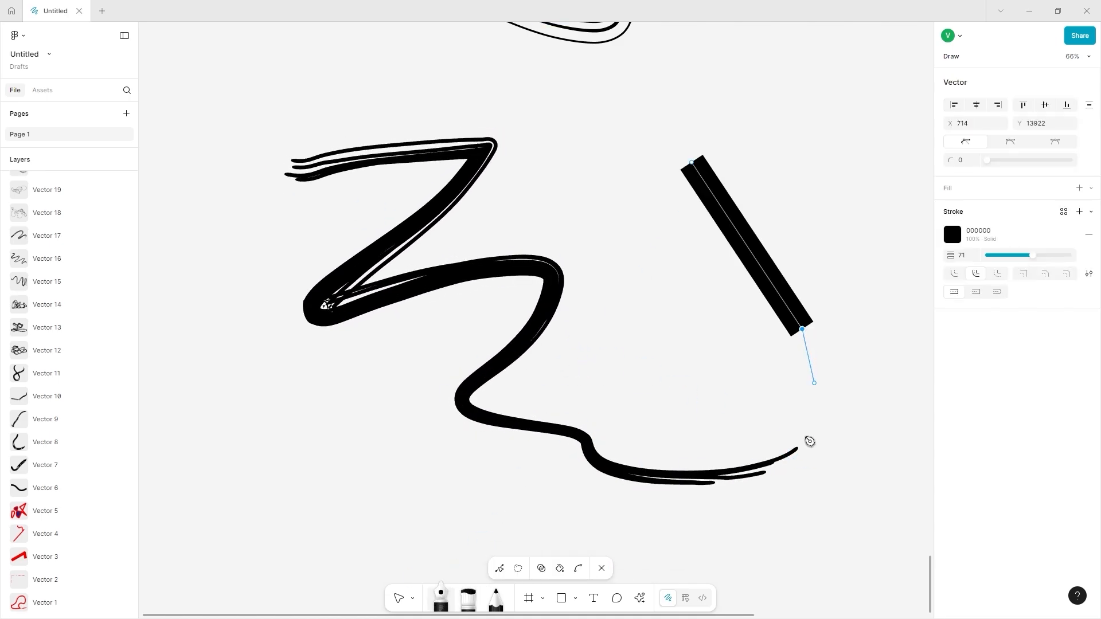
click(1089, 274)
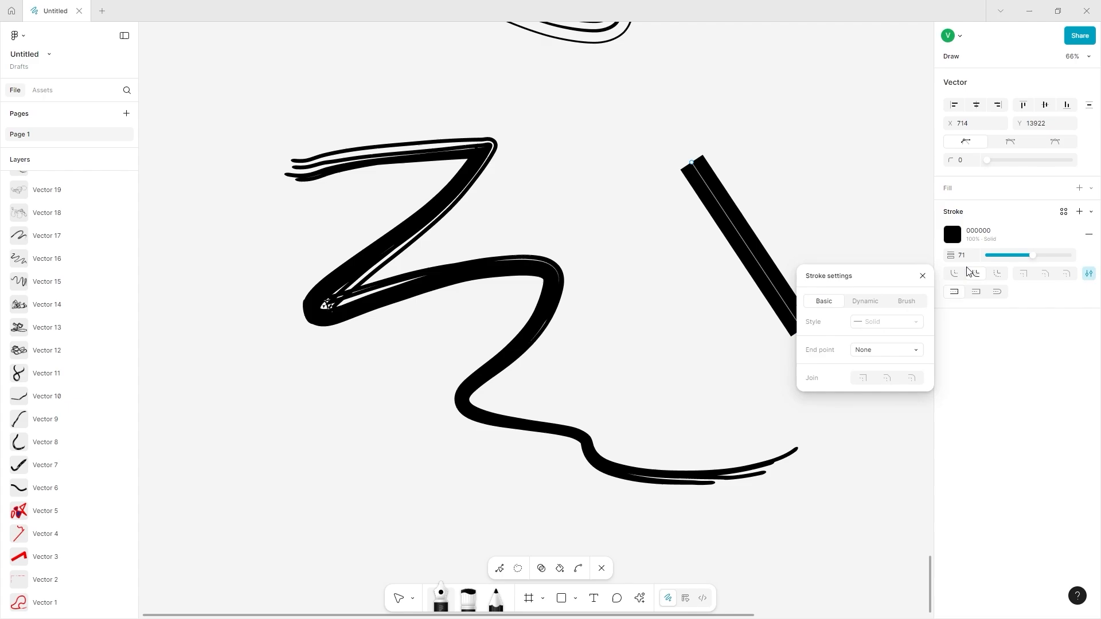
click(865, 303)
click(906, 301)
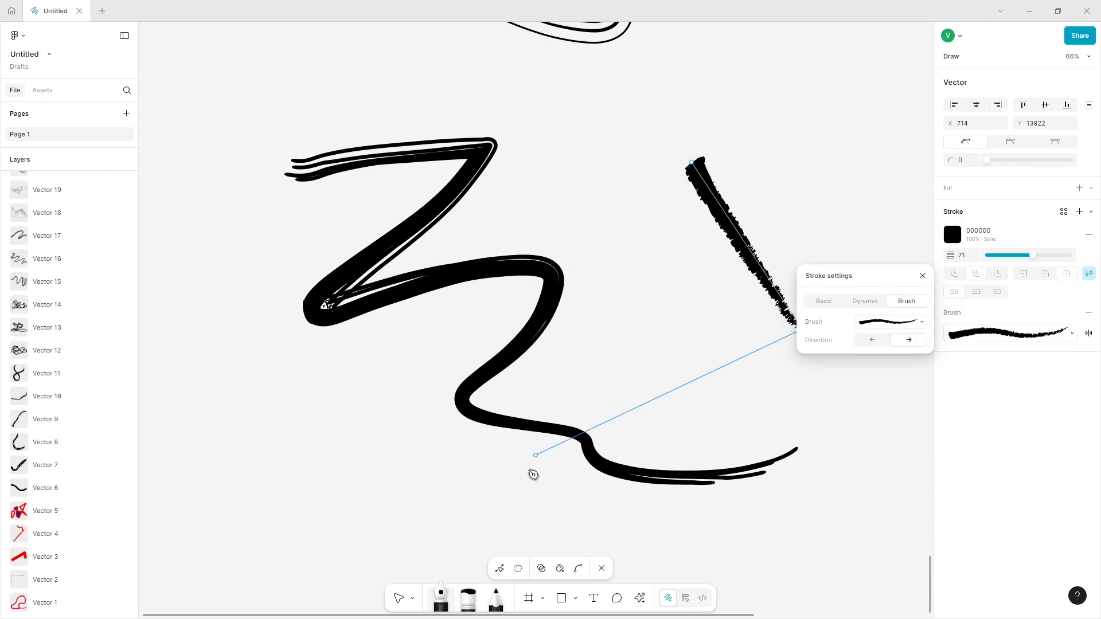
click(404, 600)
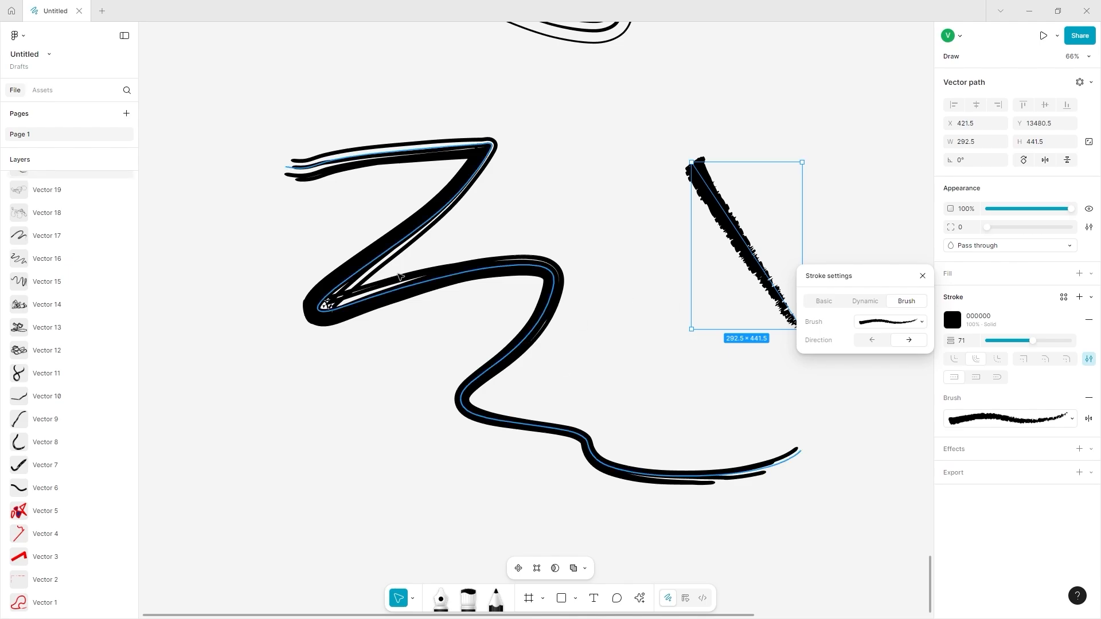
Step: Check the zigzag stroke's brush, and change the diagonal path's brush to Slasher
click(386, 296)
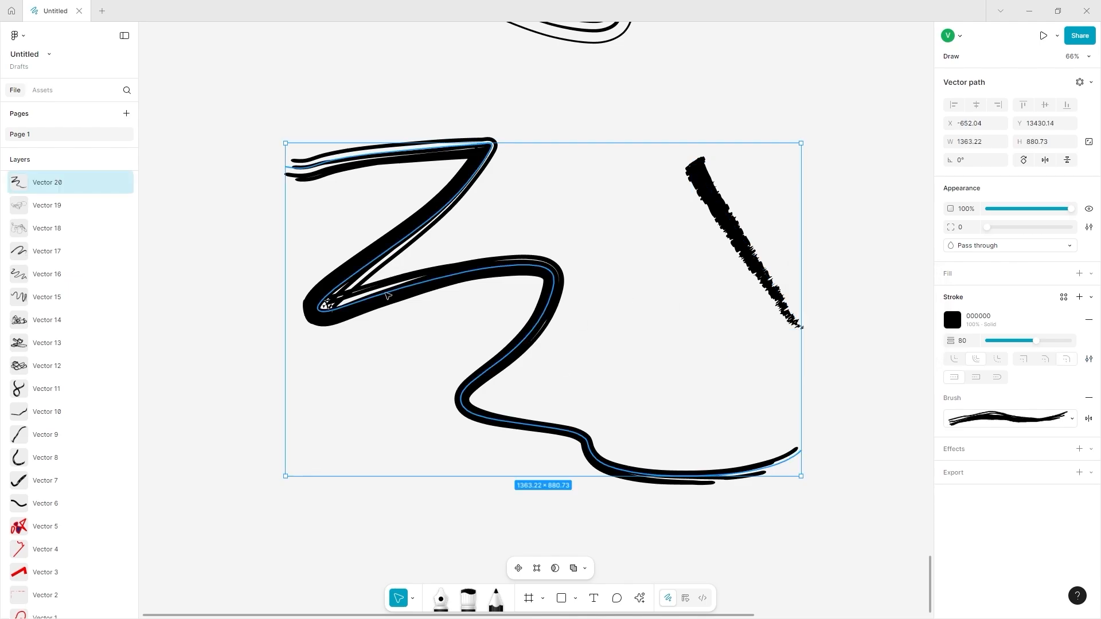
click(973, 426)
click(760, 219)
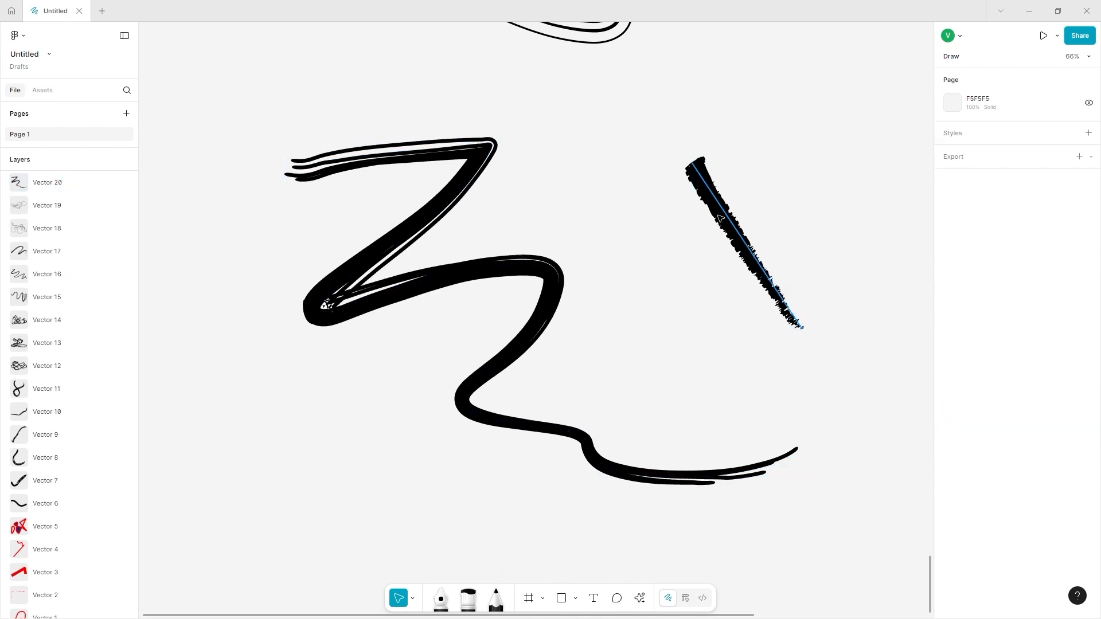
double_click(720, 218)
click(1066, 334)
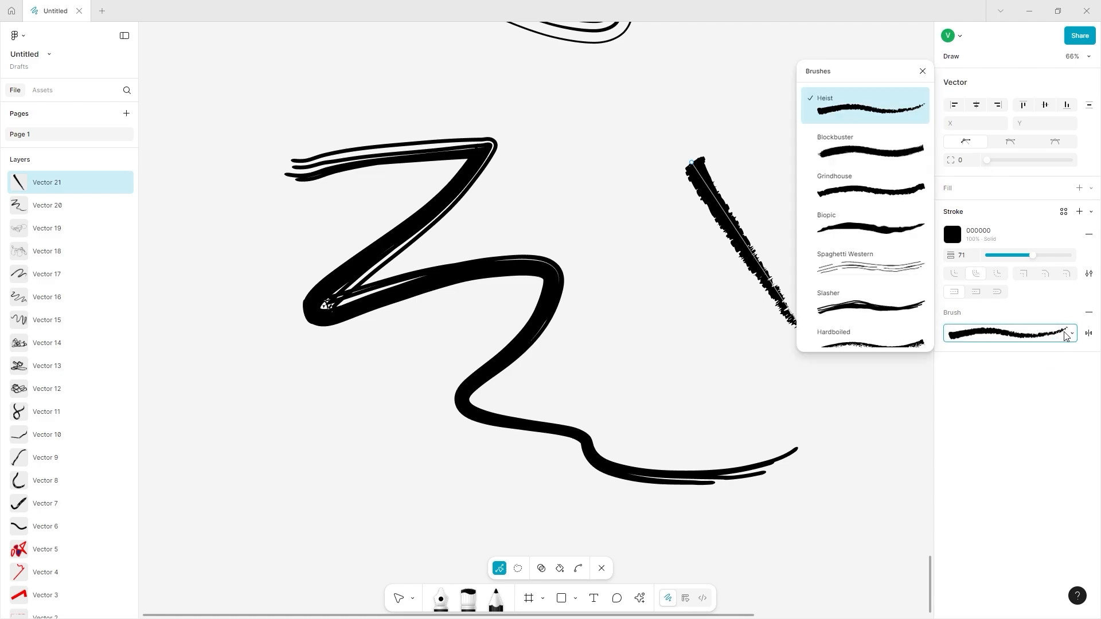
scroll(862, 275, down, 2)
click(851, 248)
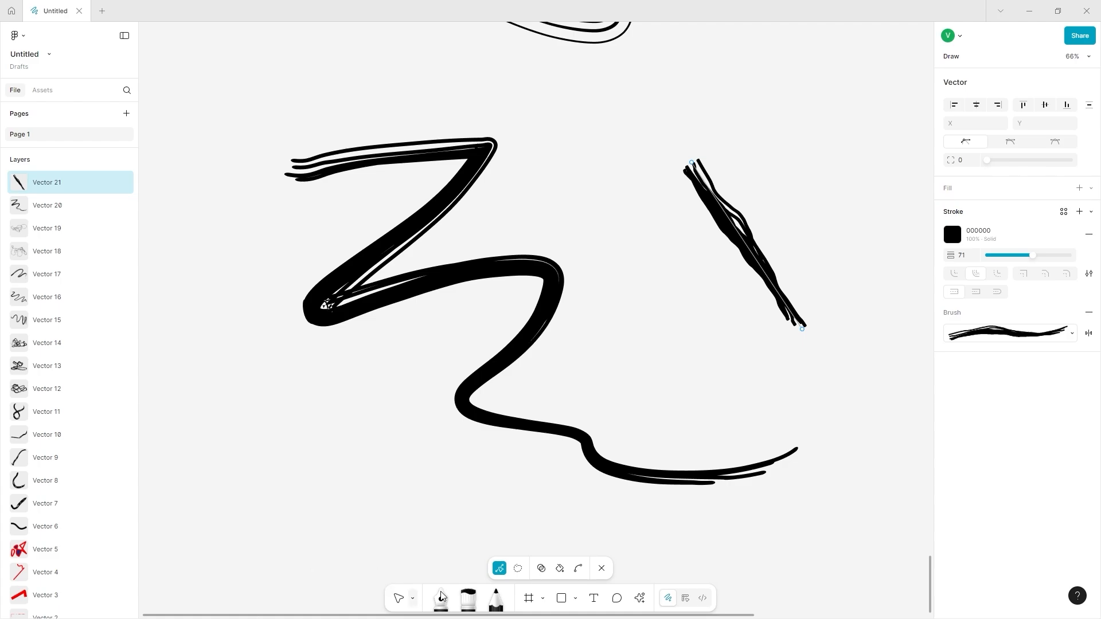
Step: Draw a thin winding line below the brush strokes with the Pencil tool at stroke size 2
click(496, 599)
scroll(381, 539, down, 6)
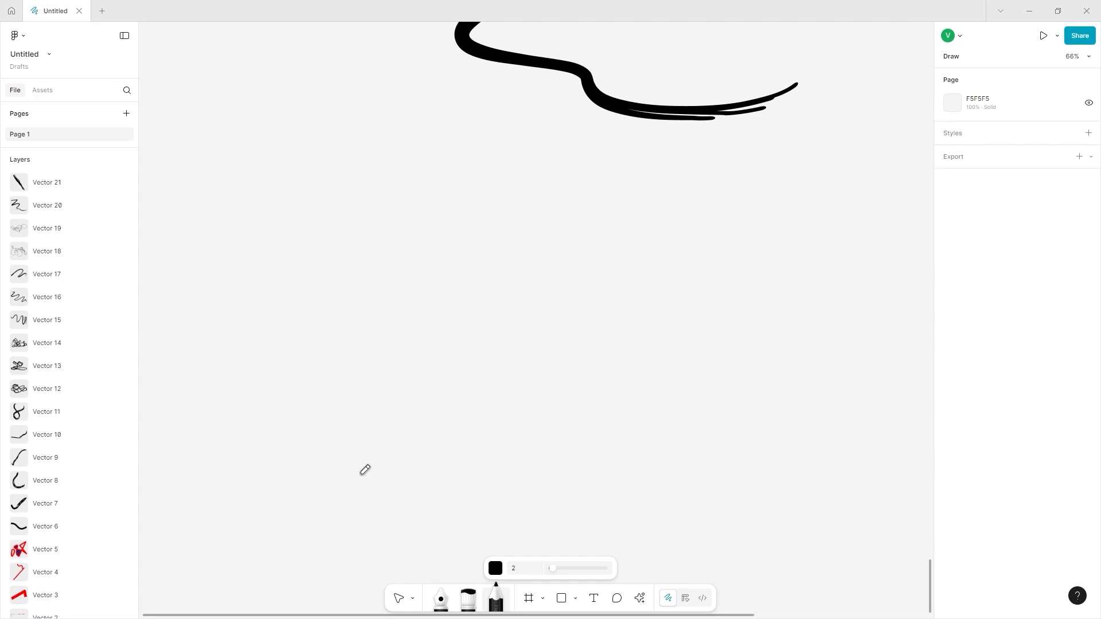
scroll(378, 454, down, 2)
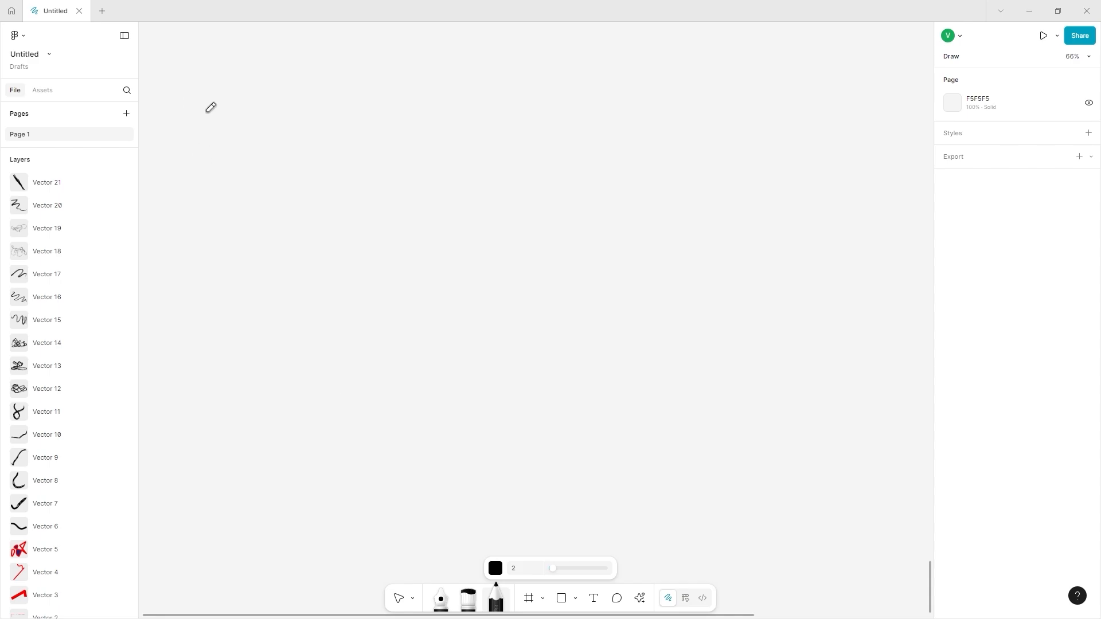
mouse_move(216, 98)
mouse_down()
mouse_move(497, 190)
mouse_move(469, 266)
mouse_move(520, 414)
mouse_move(684, 397)
mouse_up()
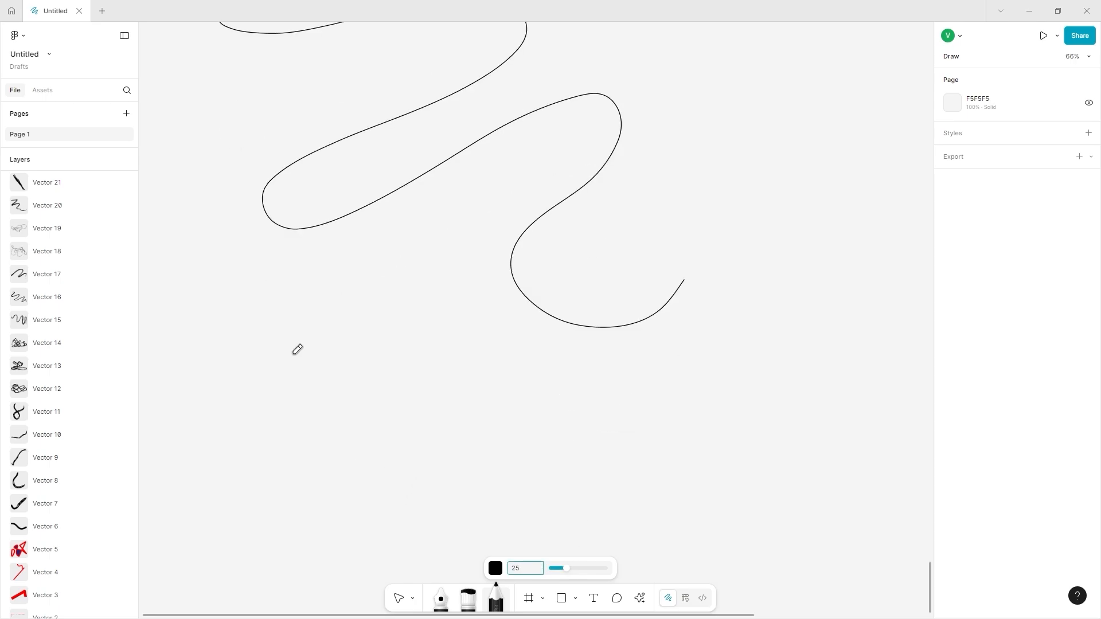
Step: Set the pencil's stroke size to 25 and draw several thick looping scribbles below the thin line
mouse_move(293, 346)
mouse_down()
mouse_move(560, 425)
mouse_move(769, 237)
mouse_move(645, 245)
mouse_up()
mouse_move(485, 230)
mouse_down()
mouse_move(452, 233)
mouse_move(486, 280)
mouse_move(150, 530)
mouse_move(452, 518)
mouse_move(678, 485)
mouse_up()
scroll(631, 464, down, 6)
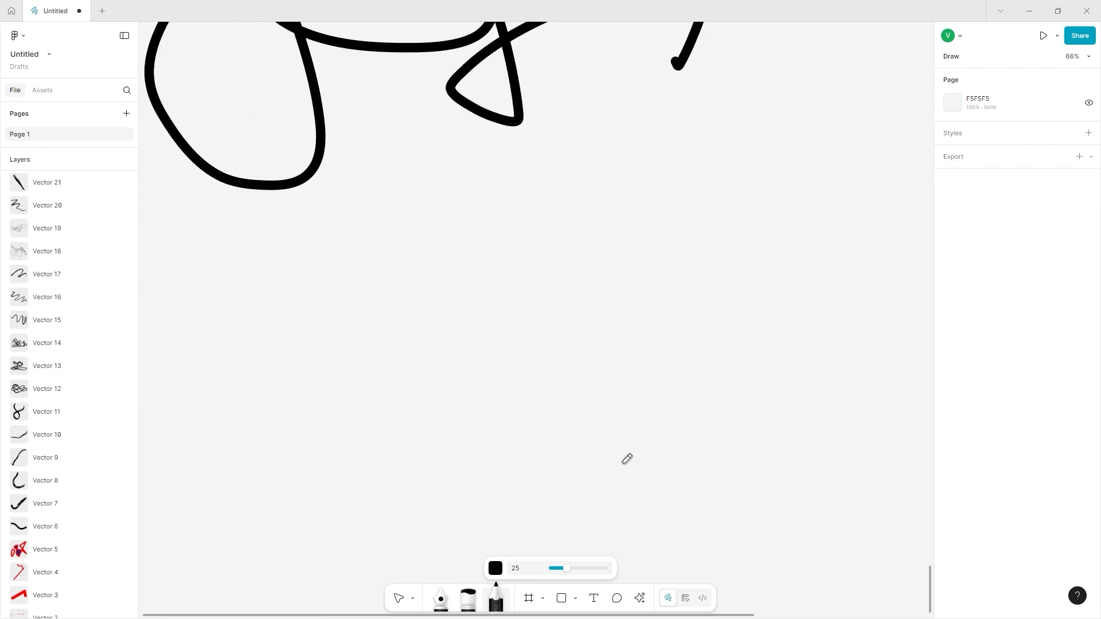
mouse_move(263, 265)
mouse_down()
mouse_move(503, 211)
mouse_move(899, 317)
mouse_up()
mouse_move(466, 219)
mouse_down()
mouse_move(477, 339)
mouse_move(297, 417)
mouse_move(476, 208)
mouse_move(402, 390)
mouse_move(338, 395)
mouse_move(430, 492)
mouse_move(613, 466)
mouse_up()
scroll(562, 521, down, 5)
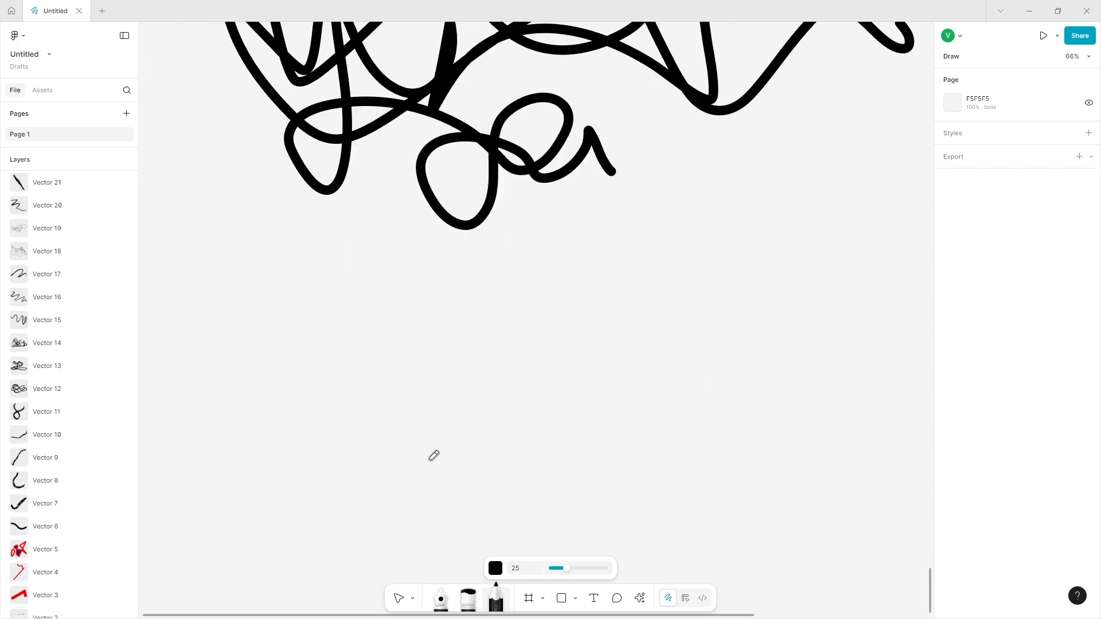
Step: Look back over the earlier strokes and draw a large tangled pencil scribble on the empty canvas below
scroll(433, 455, up, 15)
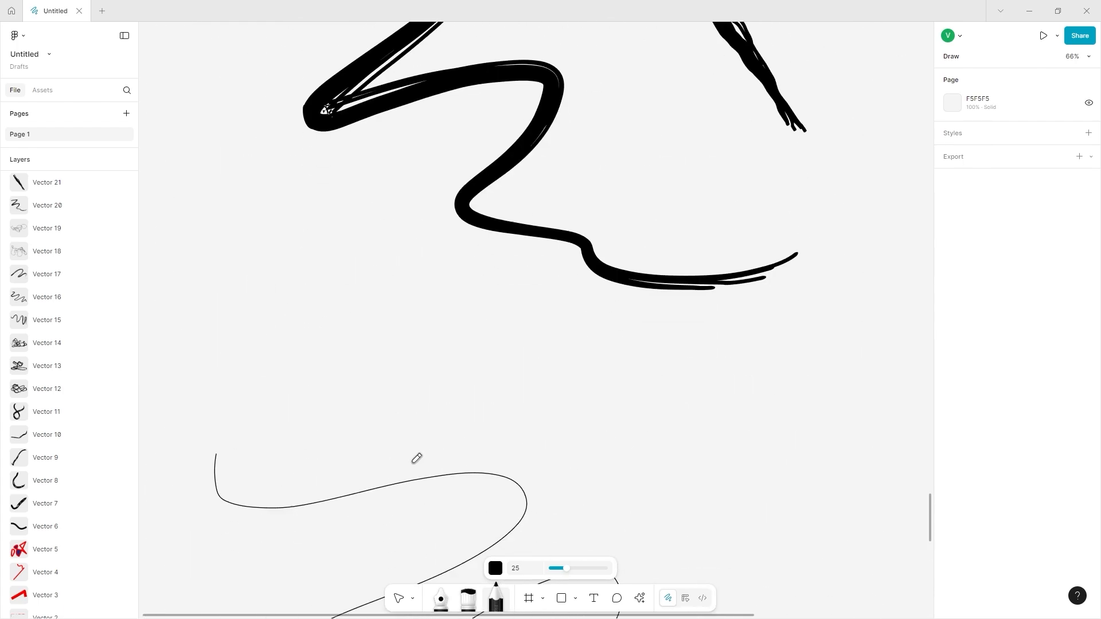
scroll(407, 445, down, 15)
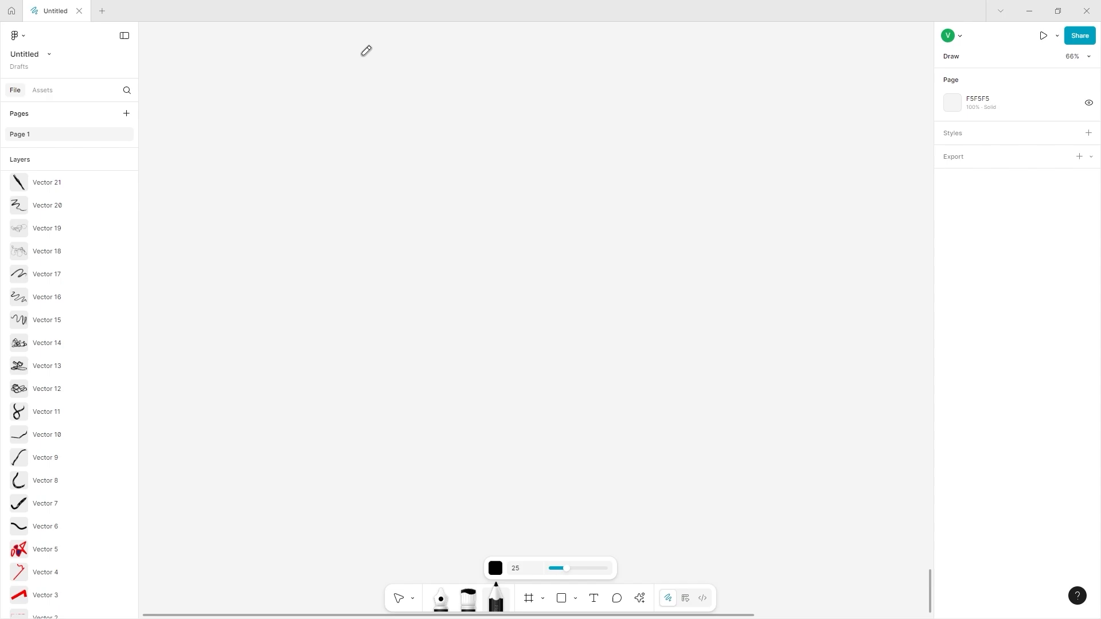
mouse_move(362, 54)
mouse_down()
mouse_move(344, 179)
mouse_move(361, 312)
mouse_move(232, 497)
mouse_move(593, 348)
mouse_move(737, 380)
mouse_move(446, 183)
mouse_move(309, 172)
mouse_move(530, 300)
mouse_move(454, 477)
mouse_move(667, 184)
mouse_move(502, 478)
mouse_move(783, 193)
mouse_move(640, 468)
mouse_move(819, 530)
mouse_up()
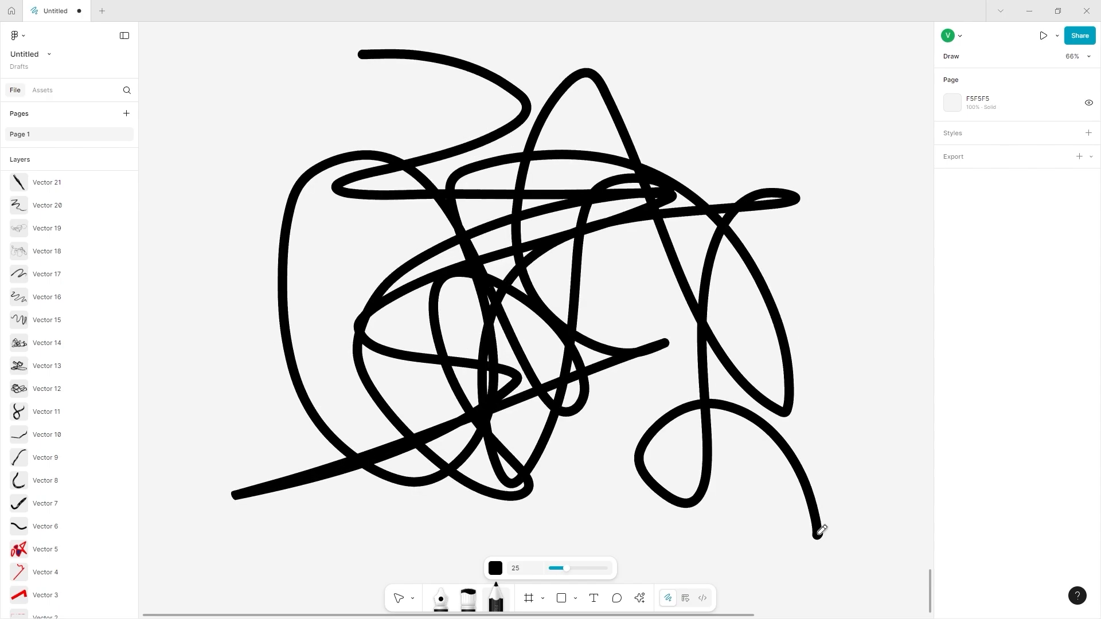
scroll(765, 445, down, 10)
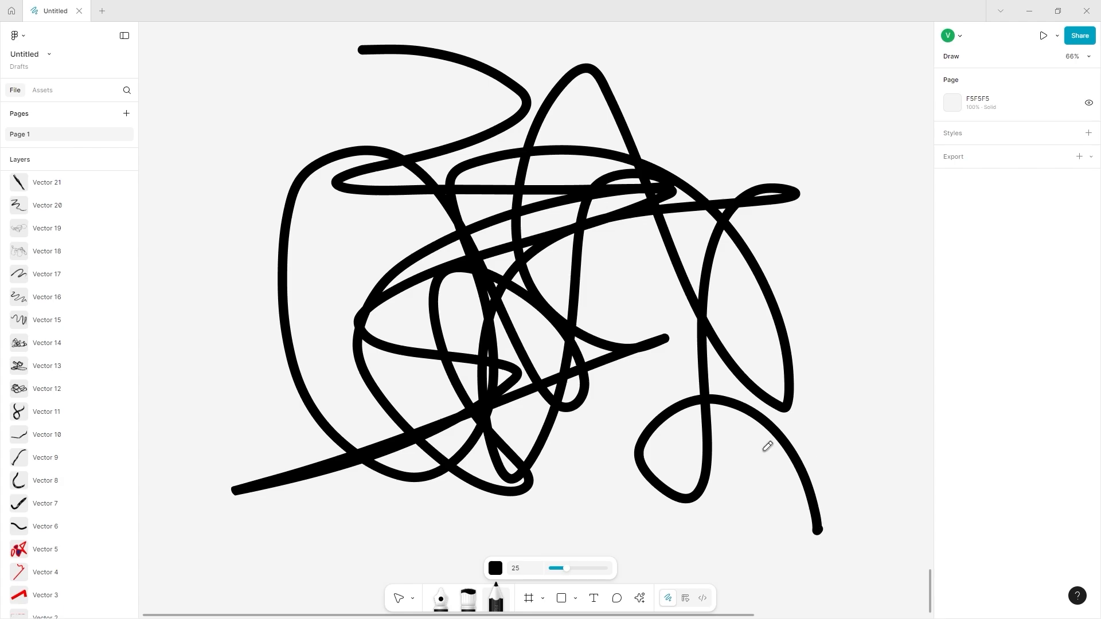
Step: Draw a frame of about 1119 × 690 on the empty canvas below the pencil scribbles
click(529, 599)
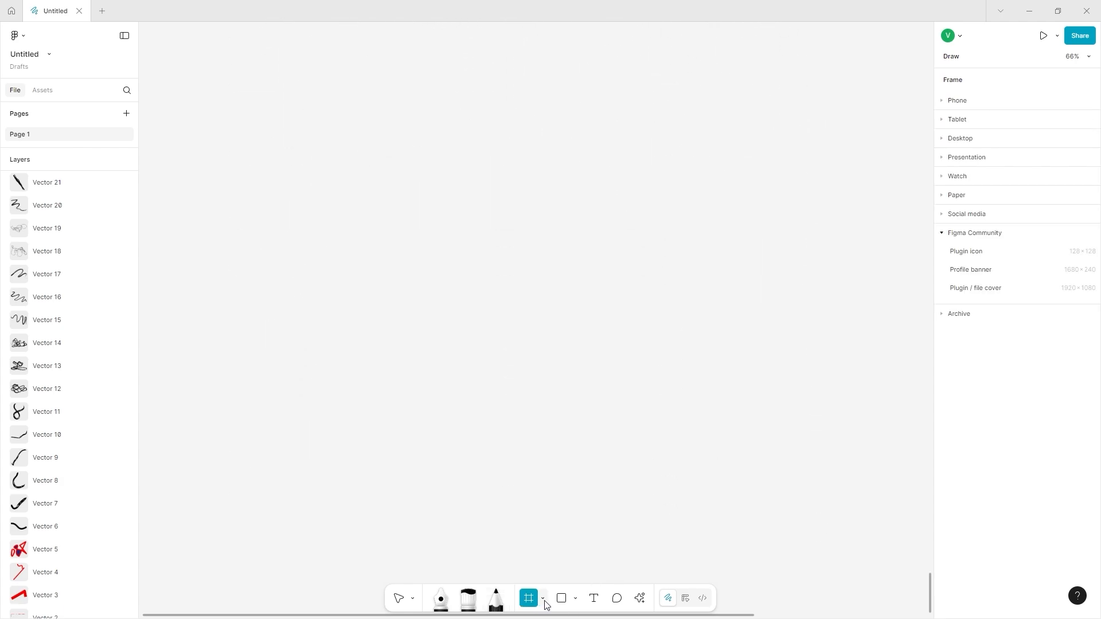
drag(288, 222, 710, 482)
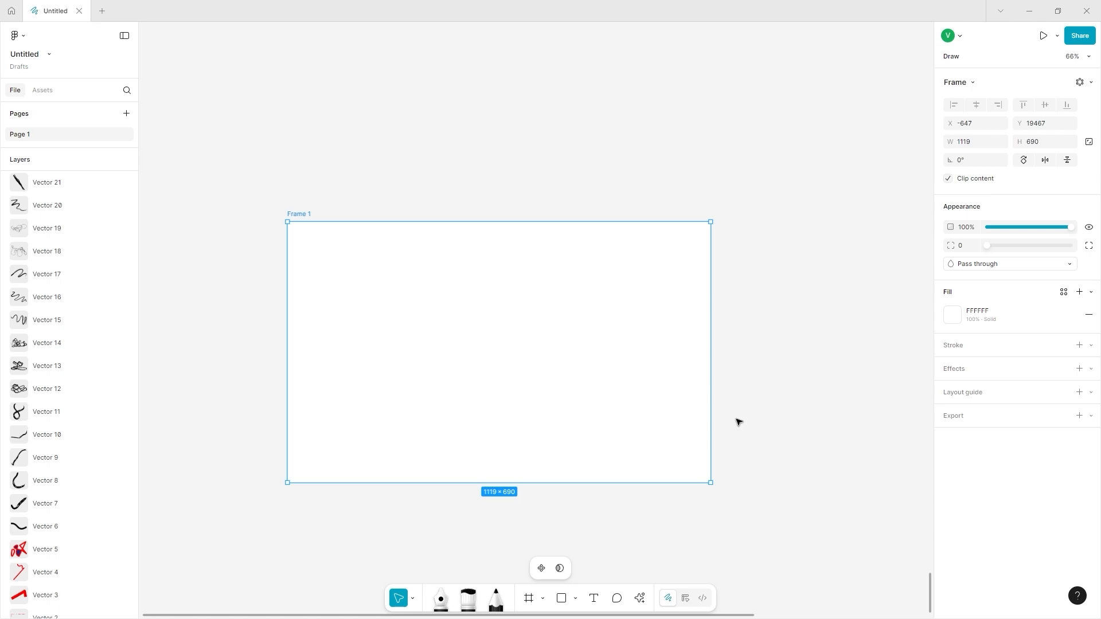
scroll(766, 382, down, 3)
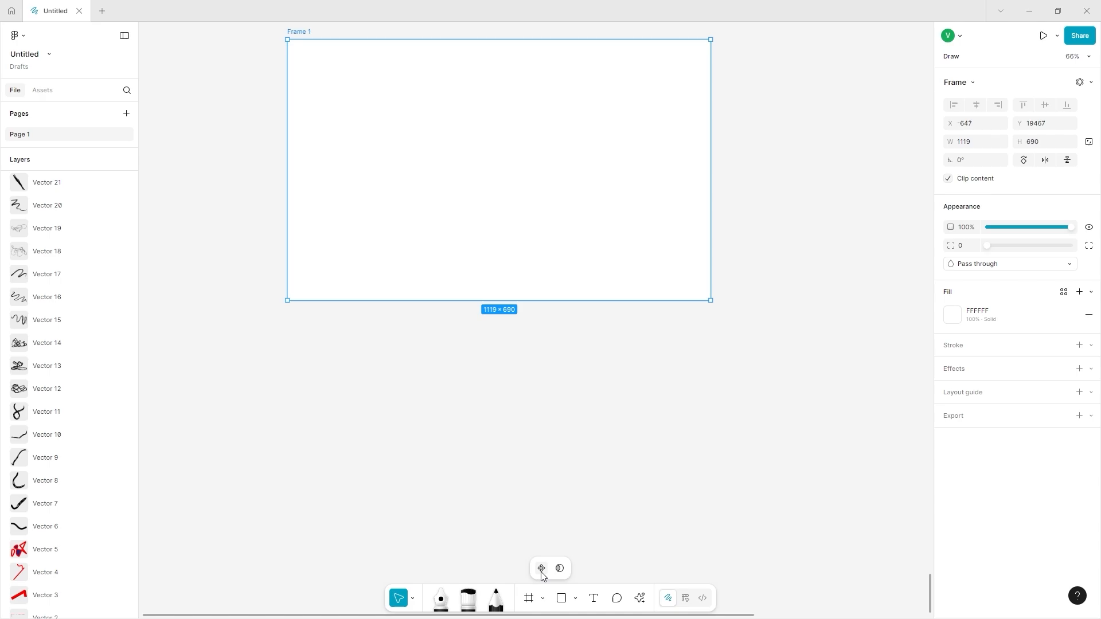
Step: Draw a rectangle of about 649 × 505 below the frame and an ellipse of about 477 × 501 to its right
click(562, 599)
scroll(459, 430, down, 3)
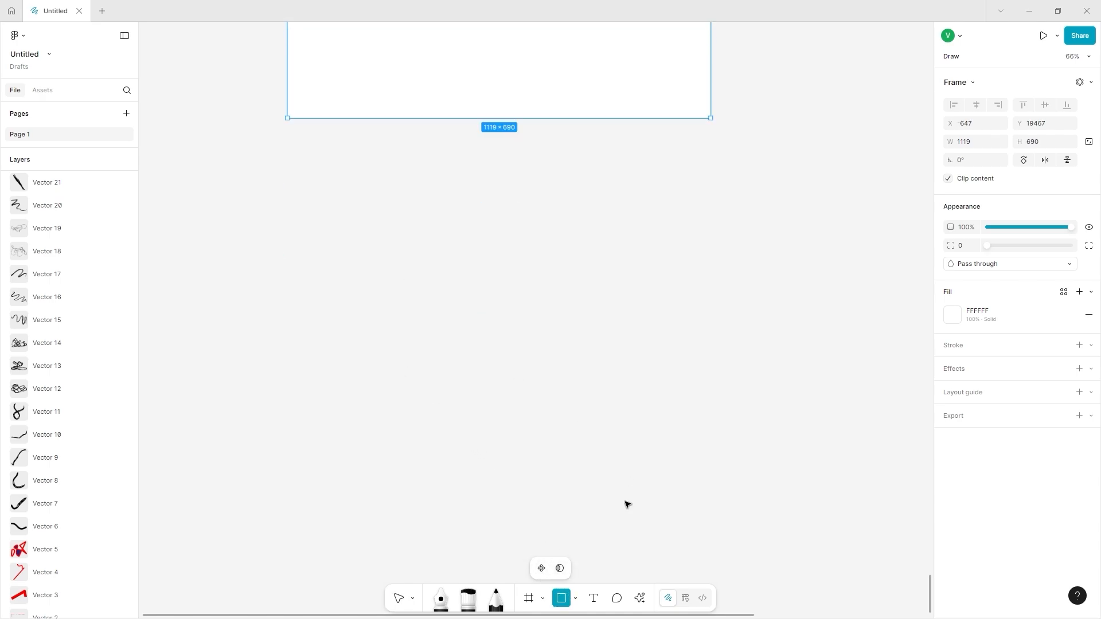
drag(393, 267, 637, 458)
click(576, 603)
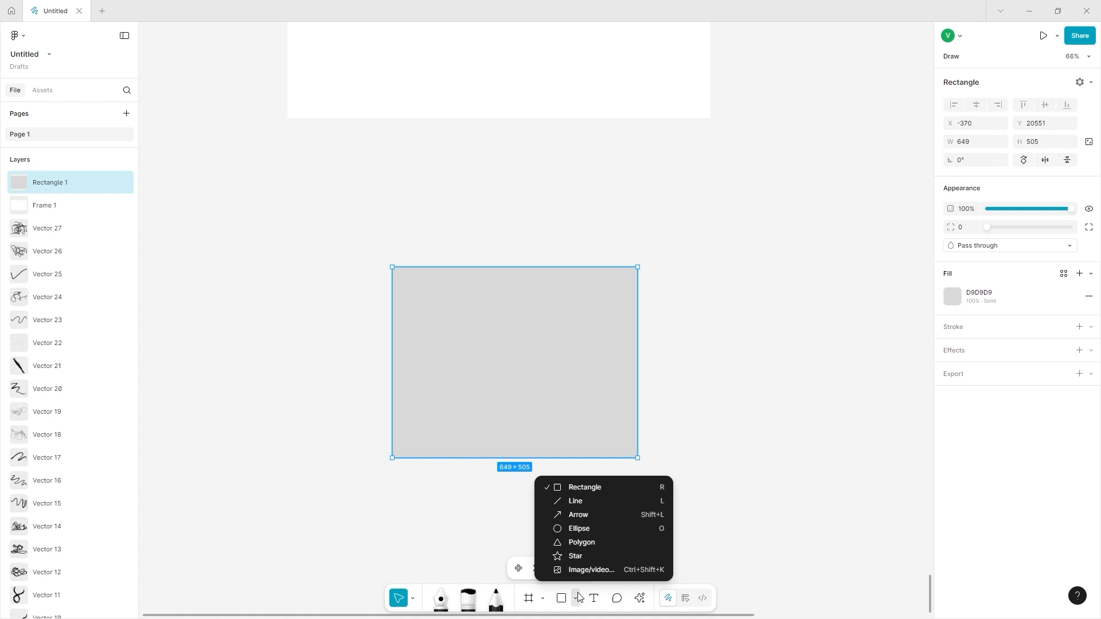
click(591, 517)
drag(759, 351, 850, 446)
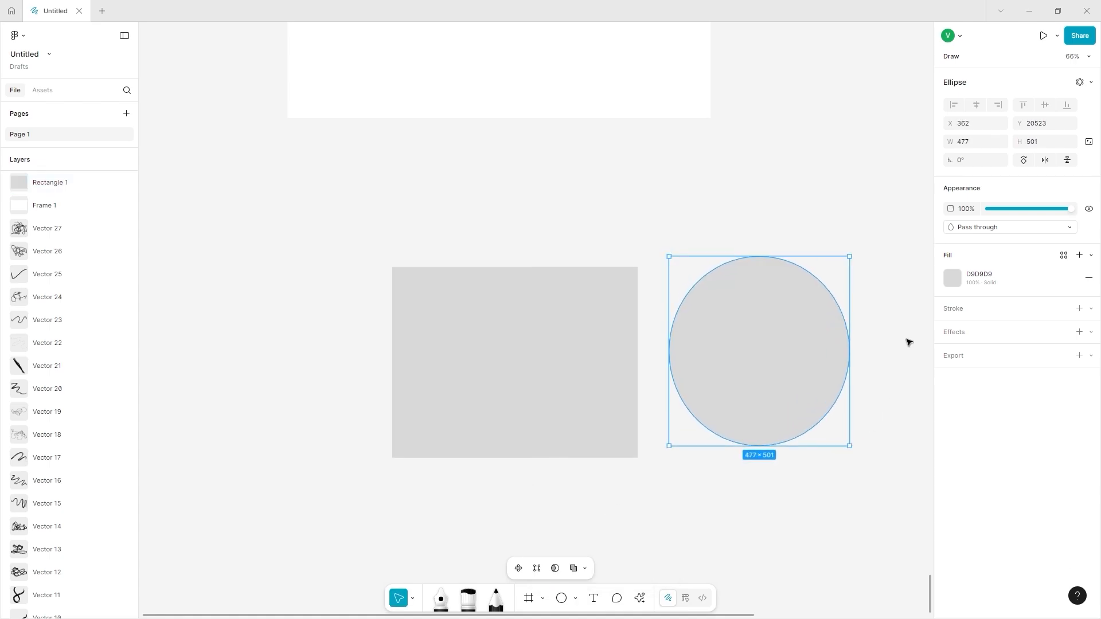
Step: Add a black stroke to the ellipse and set its weight to 49
click(1078, 310)
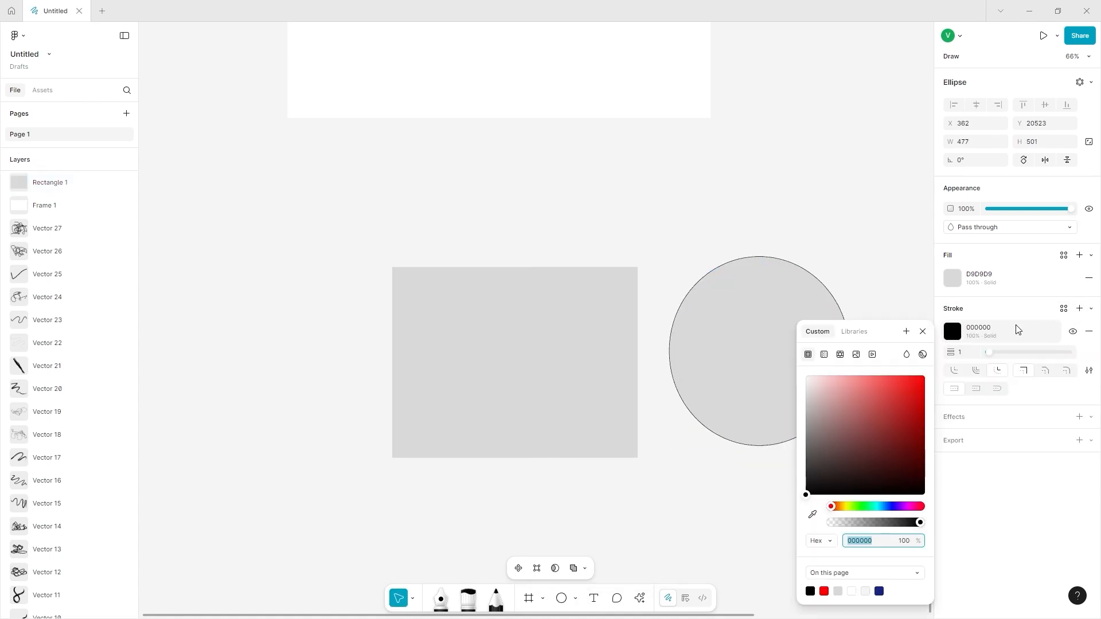
scroll(727, 355, right, 5)
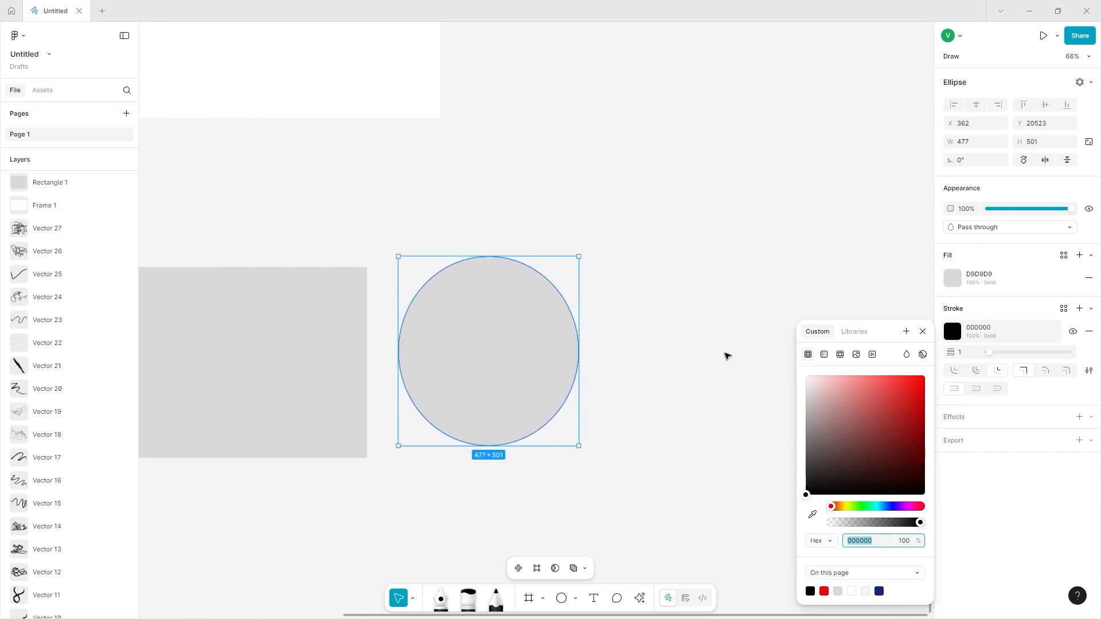
scroll(513, 344, up, 5)
scroll(514, 344, down, 2)
scroll(513, 344, left, 1)
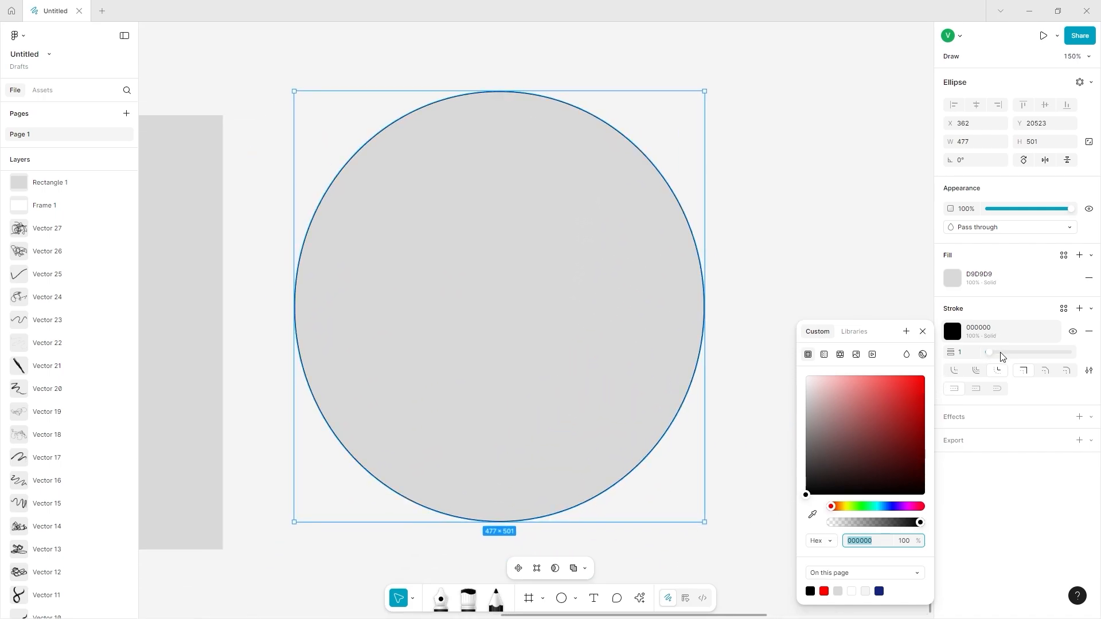
drag(1001, 356, 1023, 352)
Step: Turn the ellipse's stroke into a brush stroke using the Spaghetti Western brush
click(1088, 371)
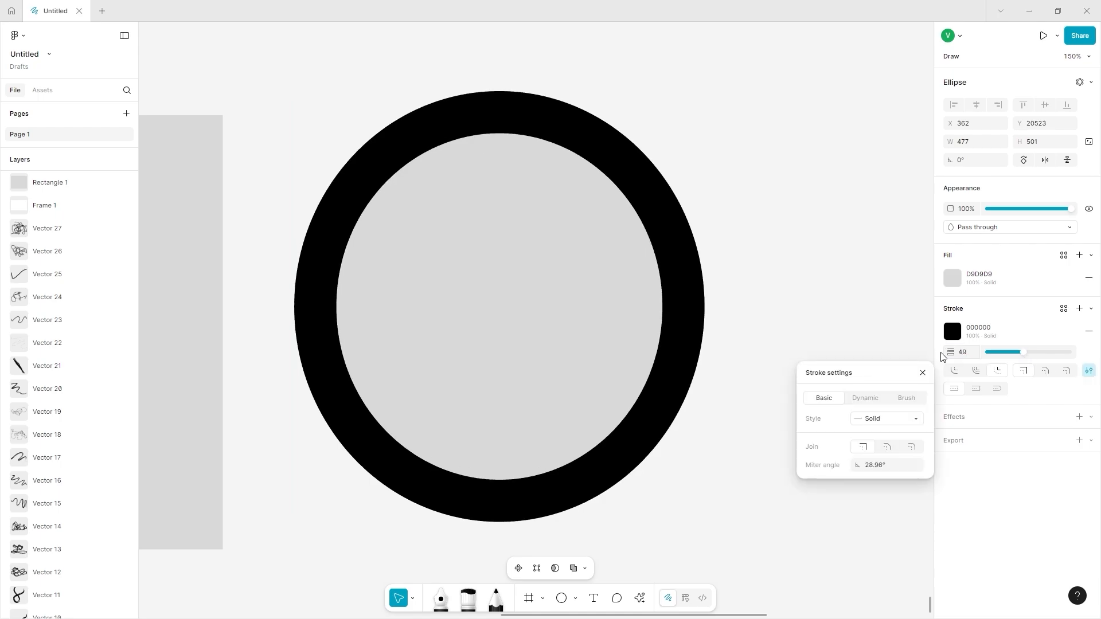
click(908, 398)
click(889, 424)
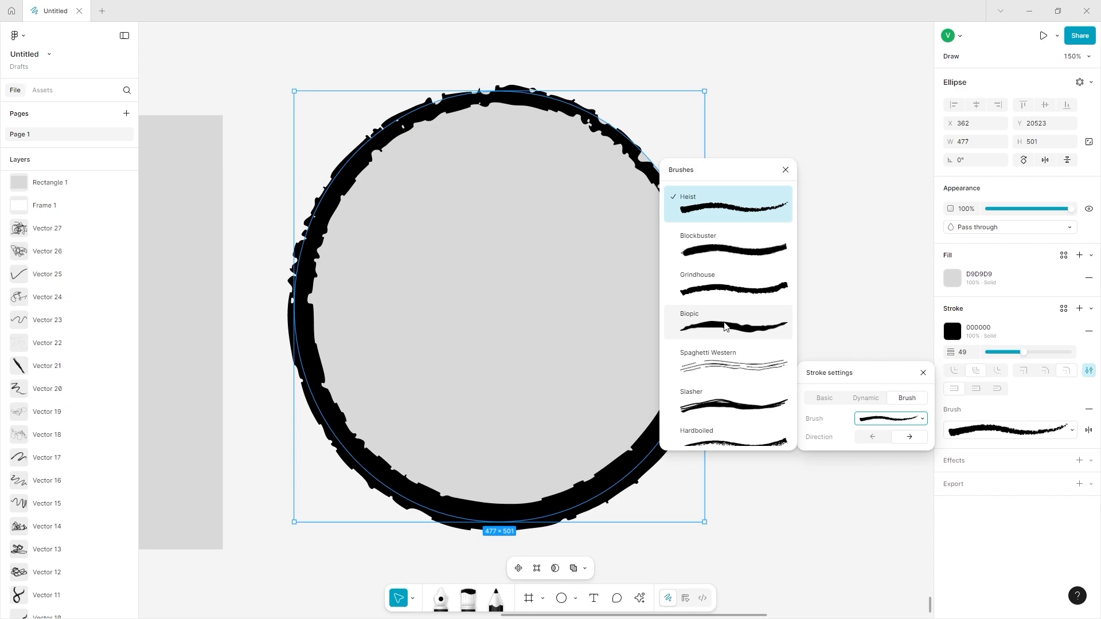
click(720, 367)
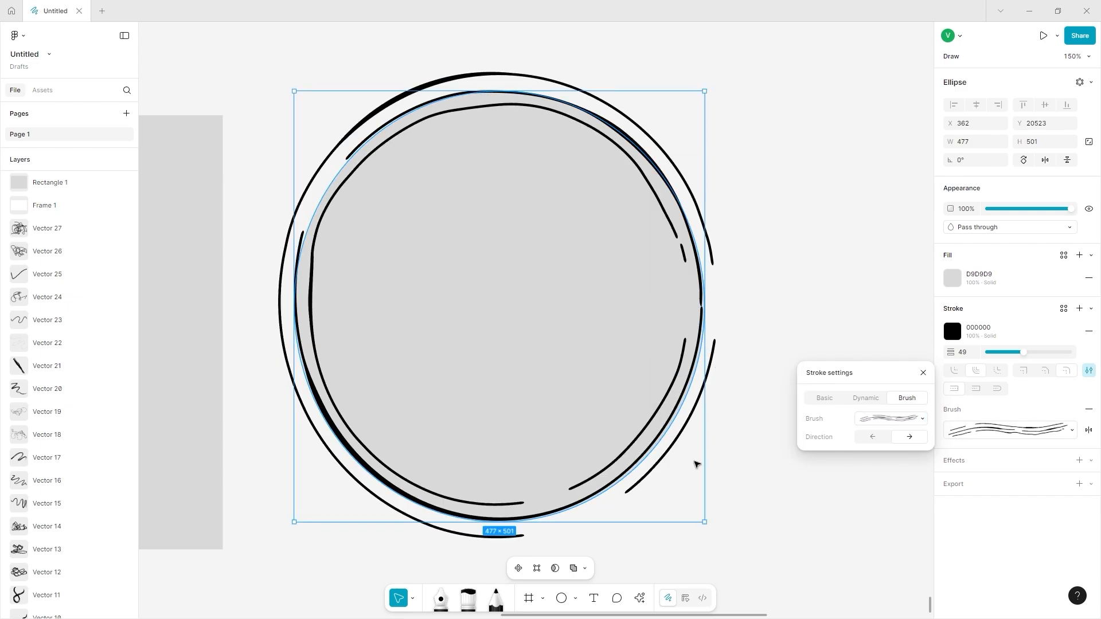
Step: Change the ellipse's fill to turquoise, 34D8D0
click(952, 278)
drag(868, 357, 896, 342)
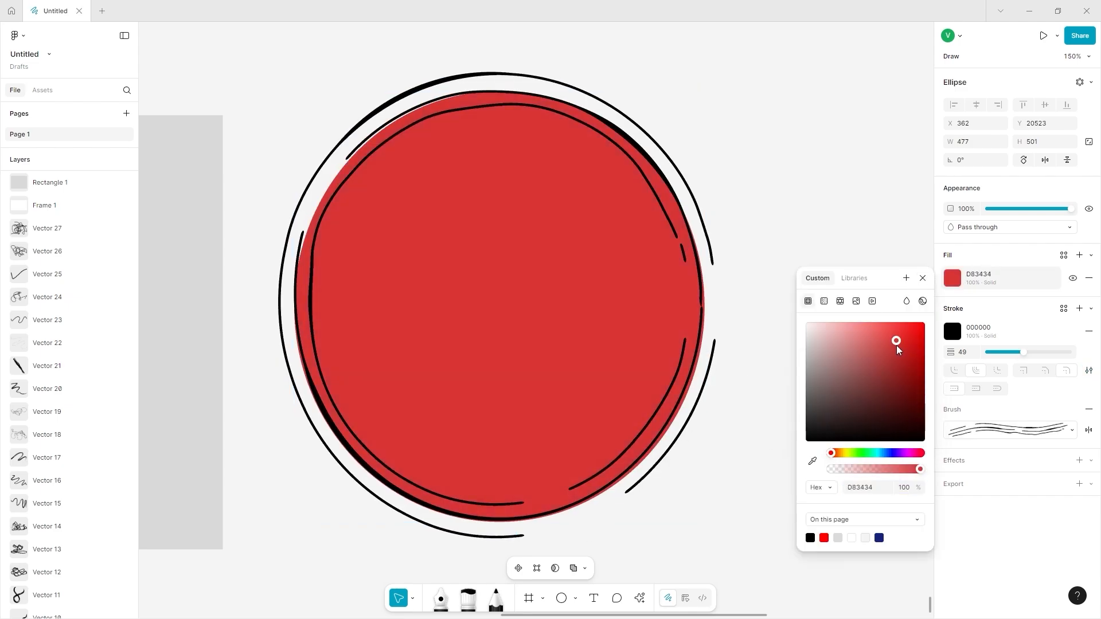
drag(869, 453, 875, 451)
click(975, 406)
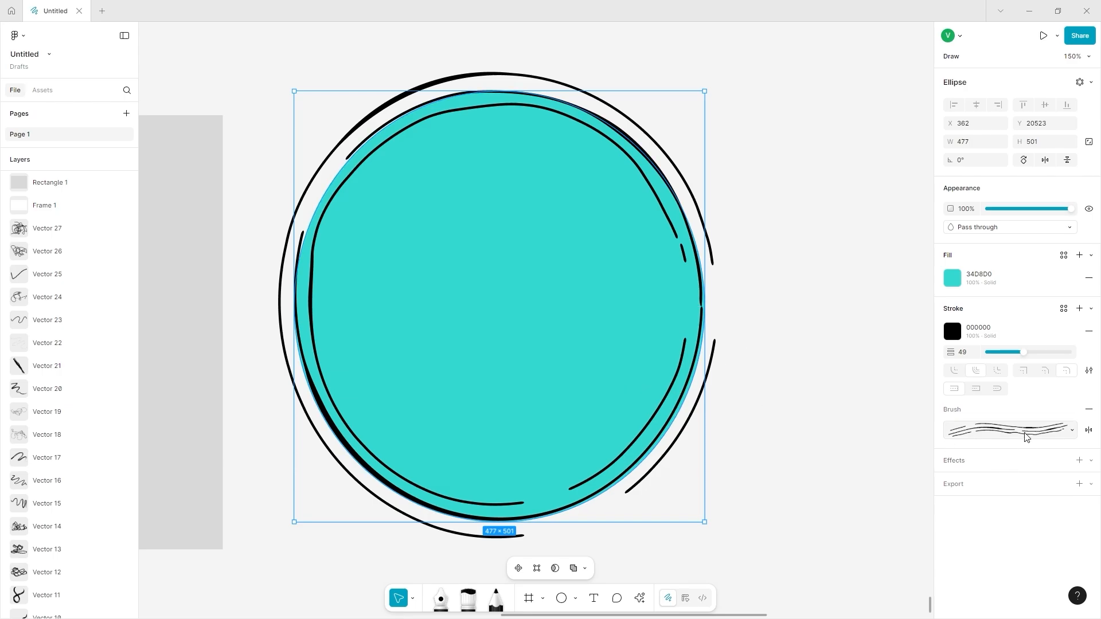
Step: Preview other brush styles on the ellipse's stroke and apply the Rom-com brush
click(991, 431)
click(879, 398)
click(993, 439)
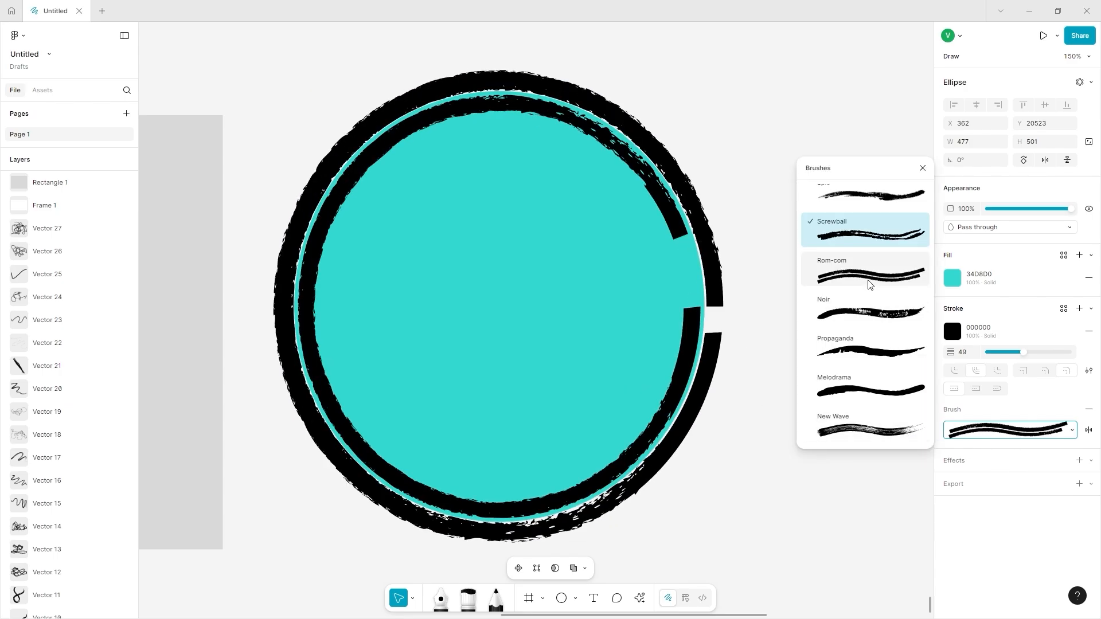
scroll(857, 269, up, 2)
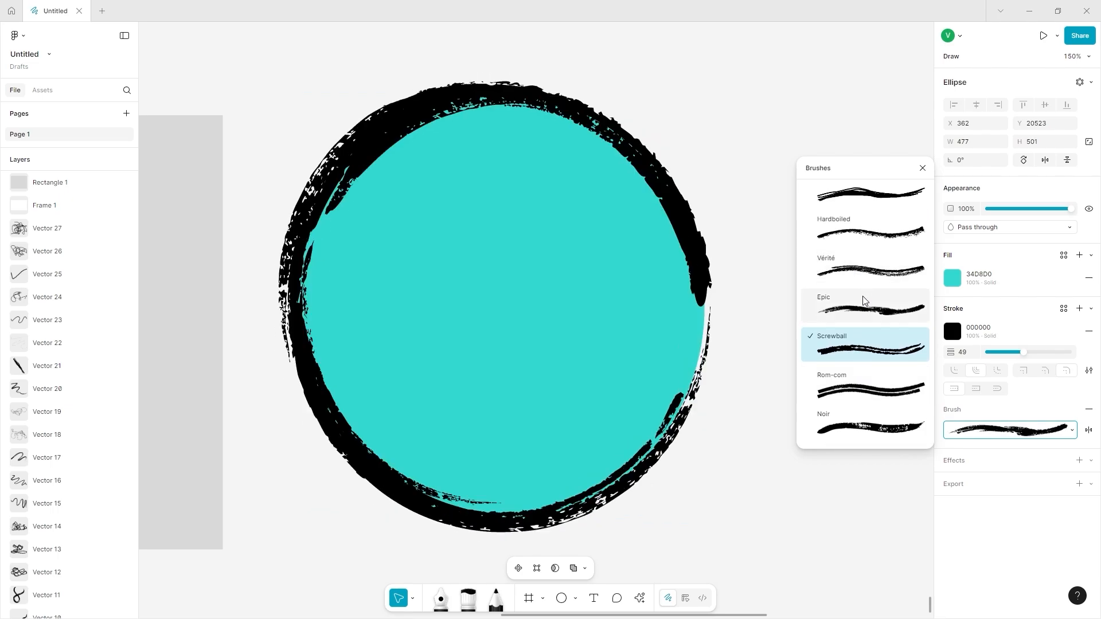
click(851, 393)
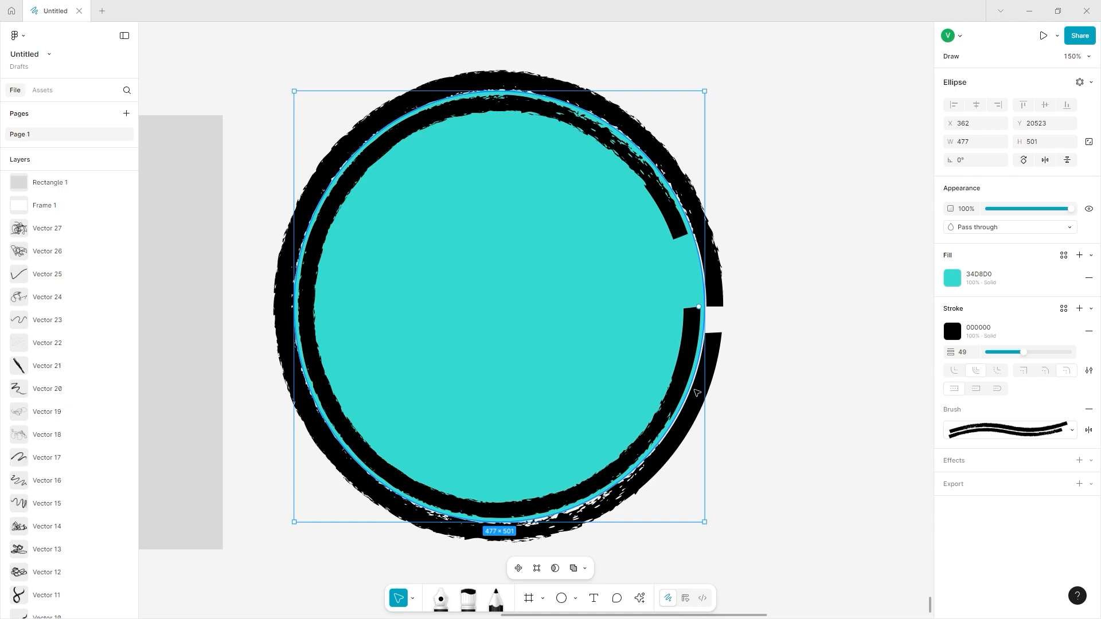
Step: Change the ellipse's fill to the mustard yellow D8CA34
click(958, 282)
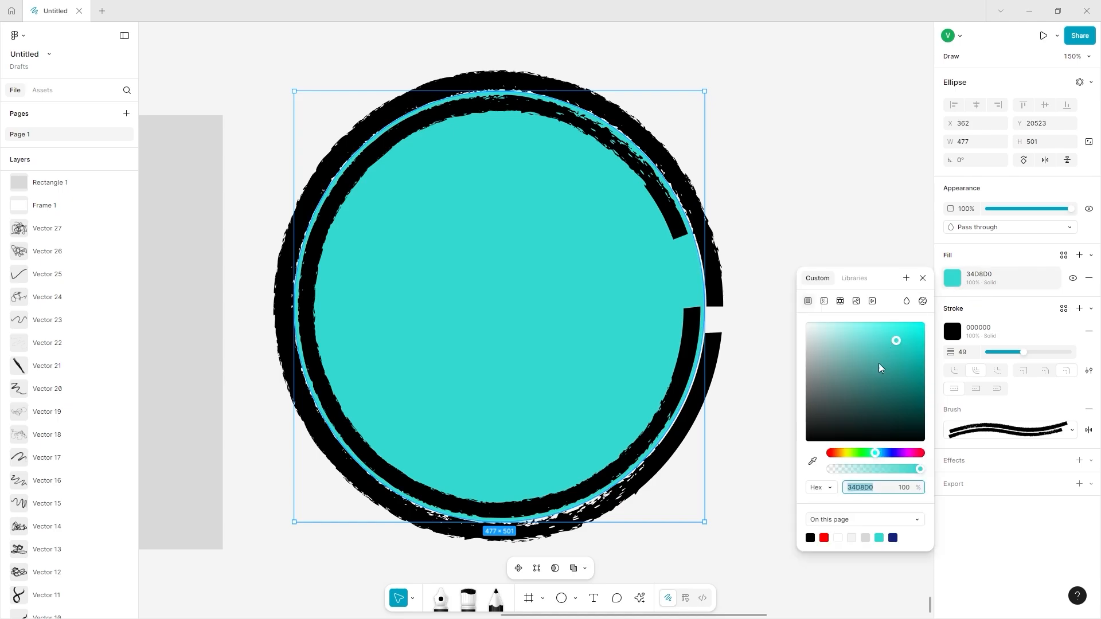
drag(867, 453, 846, 461)
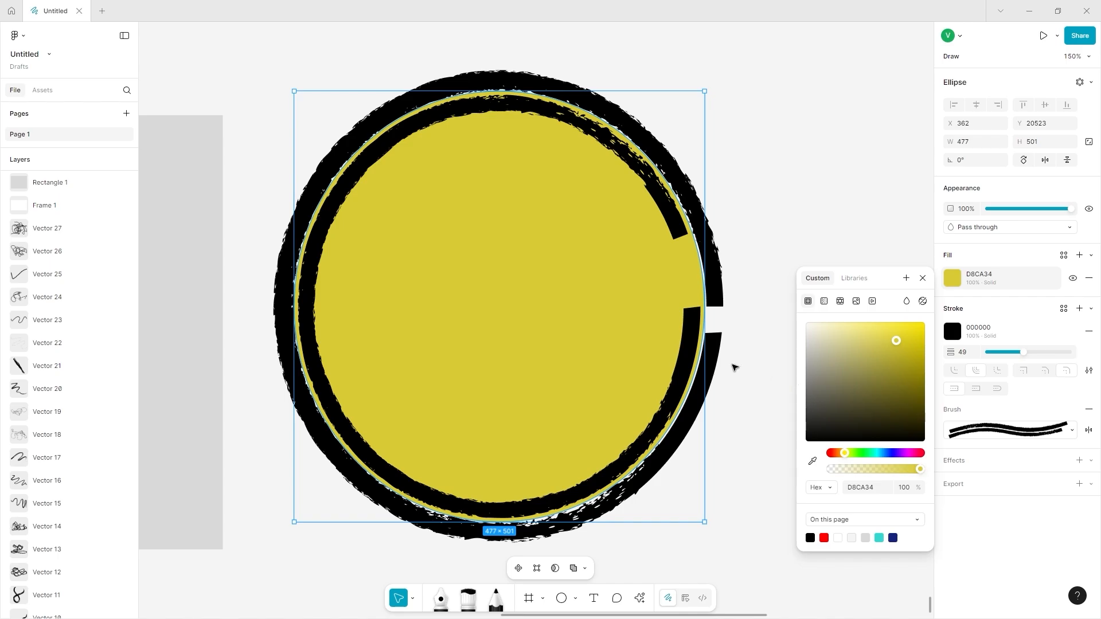
click(721, 370)
click(661, 369)
Step: Switch the brush on the yellow ellipse's stroke to Spaghetti Western
click(1012, 431)
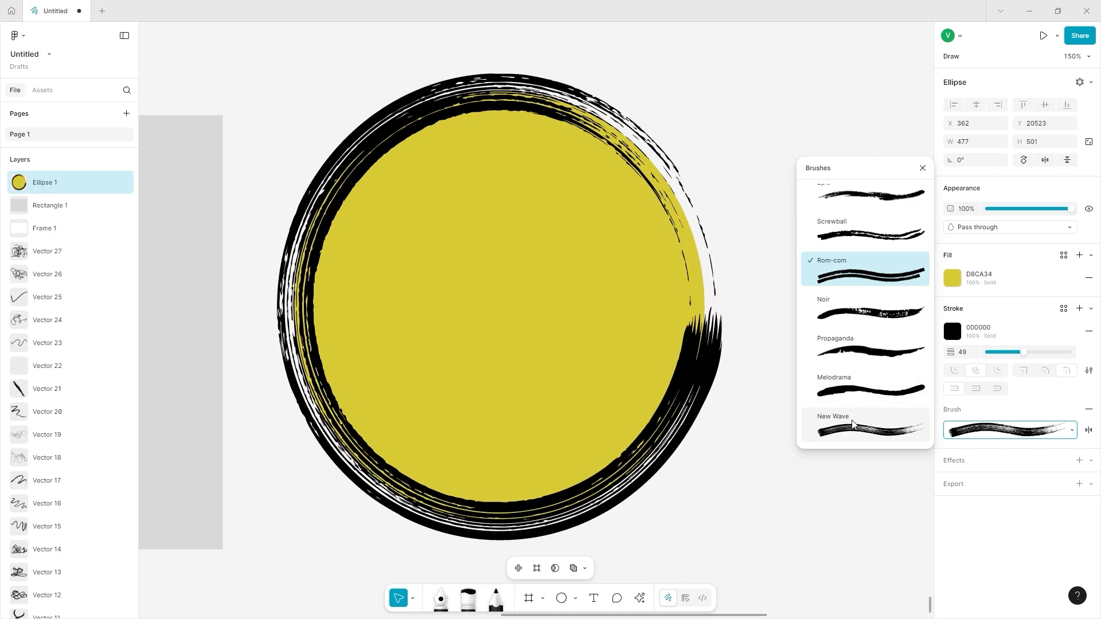
scroll(850, 420, up, 1)
click(837, 281)
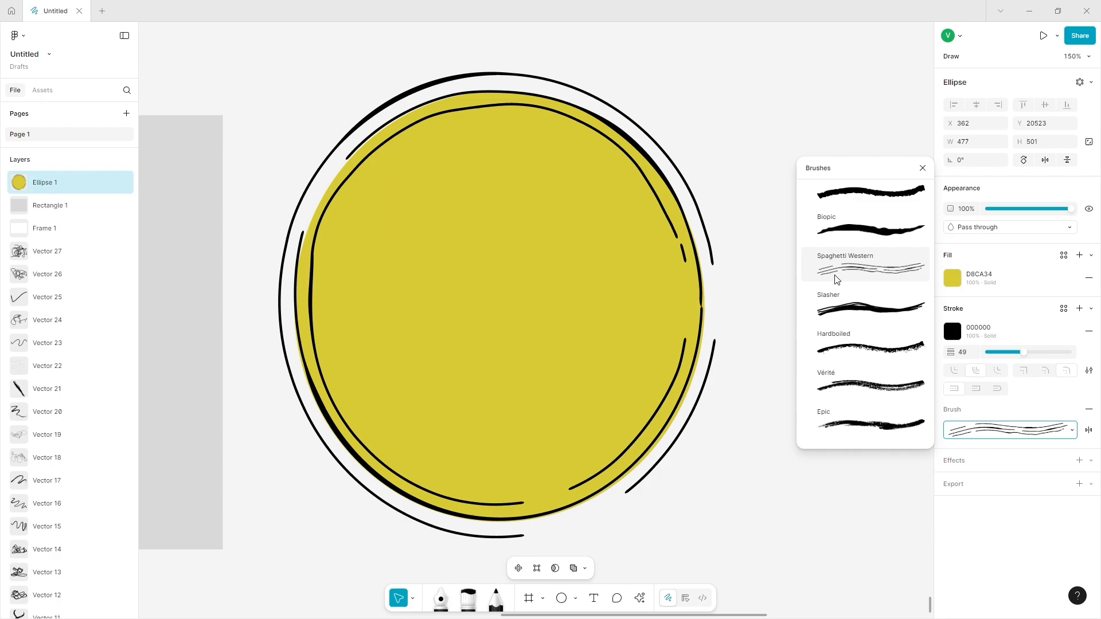
Step: Recolour the ellipse's stroke from the yellow page swatch and lighten it to FFF587
click(949, 337)
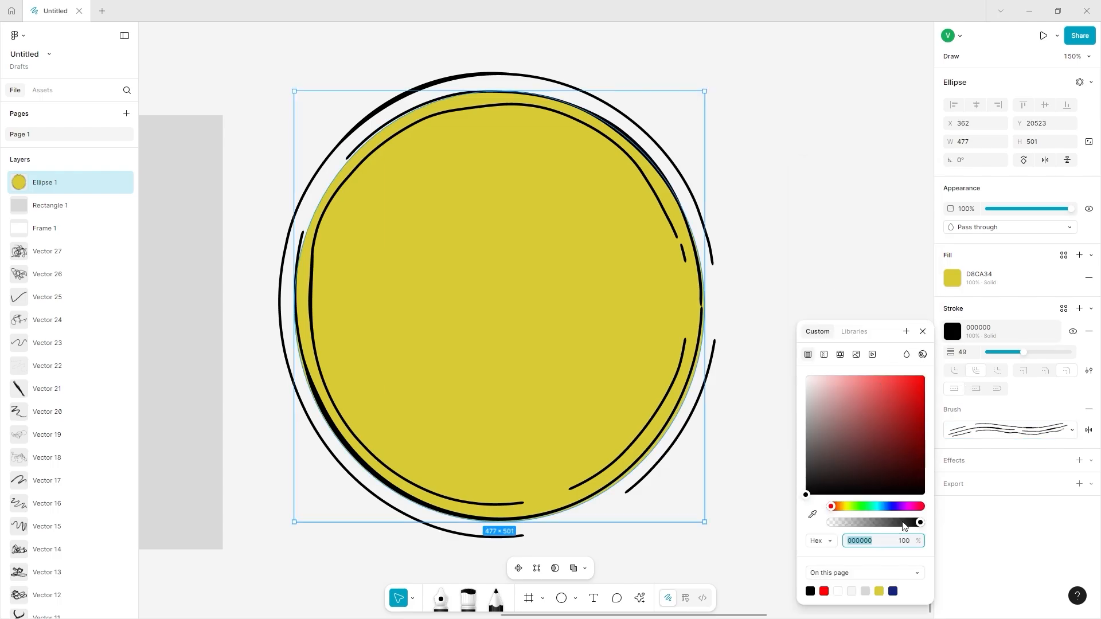
click(879, 590)
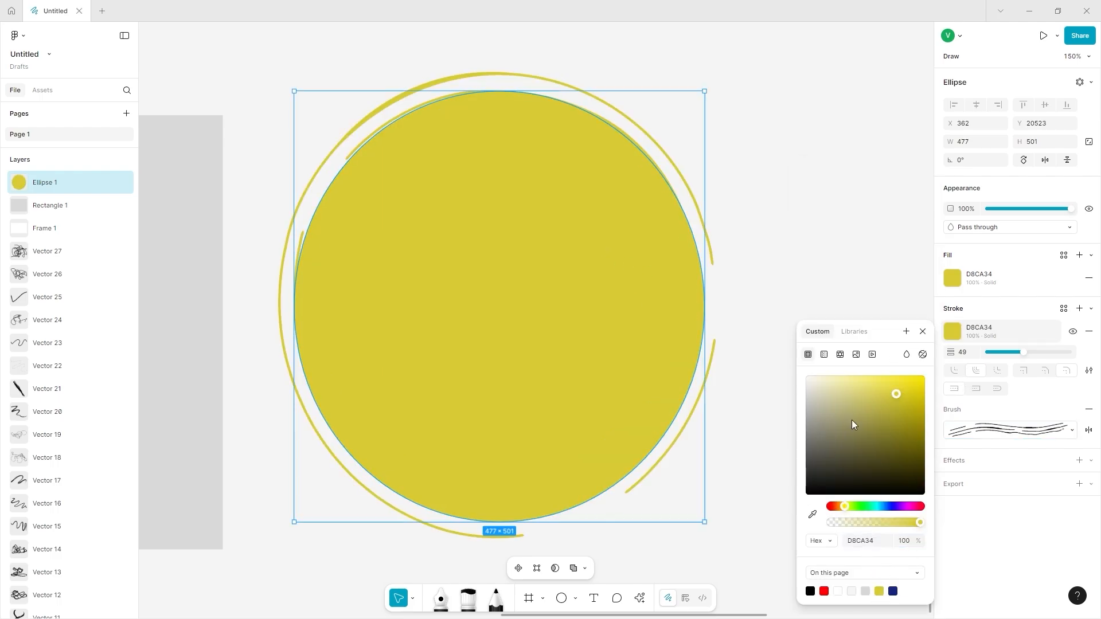
mouse_move(887, 433)
mouse_down()
mouse_move(907, 399)
mouse_move(910, 444)
mouse_move(895, 461)
mouse_move(863, 415)
mouse_move(862, 373)
mouse_up()
Step: Apply the Epic brush to the ellipse's stroke and match its fill to the stroke colour FFF587
click(1010, 430)
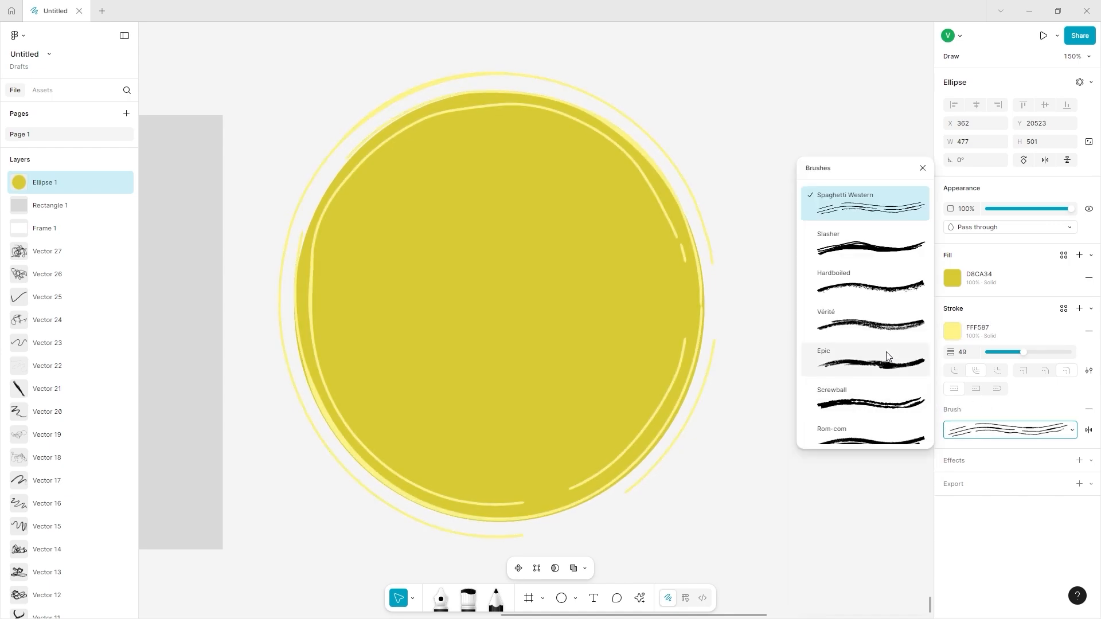
click(880, 363)
click(954, 277)
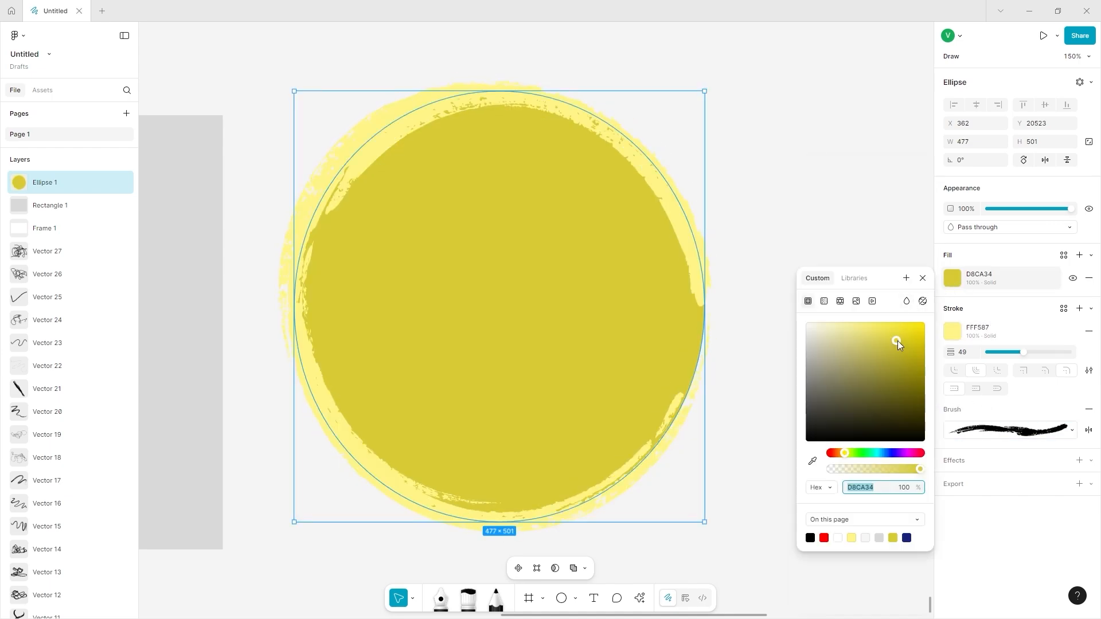
click(851, 537)
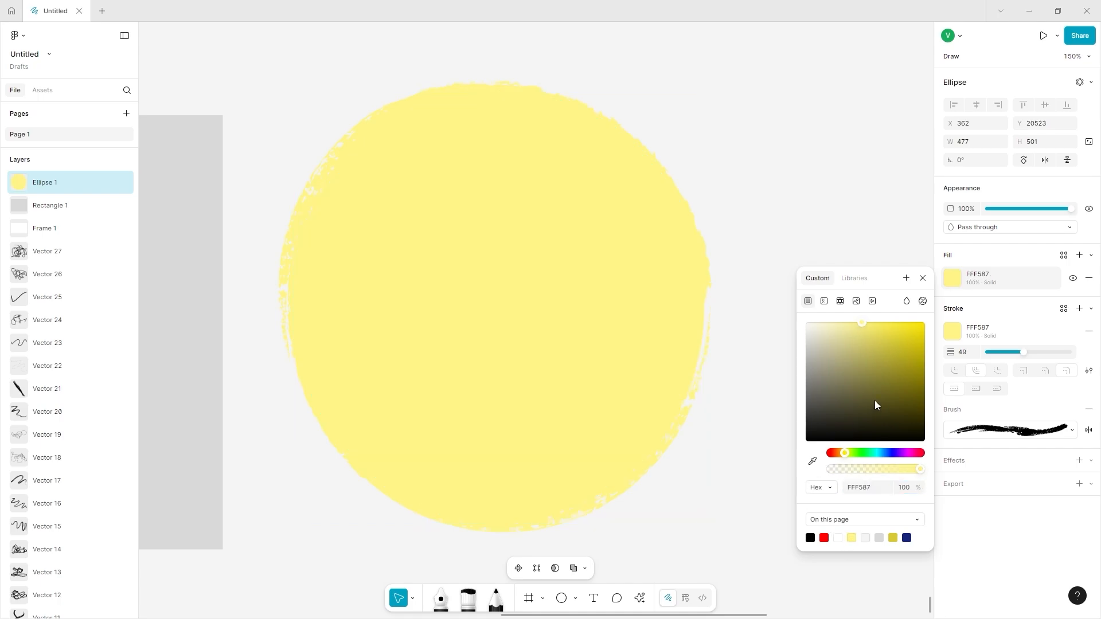
Step: Move the pale yellow ellipse a little to the right and deselect it
click(794, 207)
mouse_move(648, 235)
mouse_down()
mouse_move(533, 272)
mouse_move(452, 250)
mouse_move(495, 225)
mouse_move(791, 253)
mouse_move(714, 298)
mouse_up()
click(818, 232)
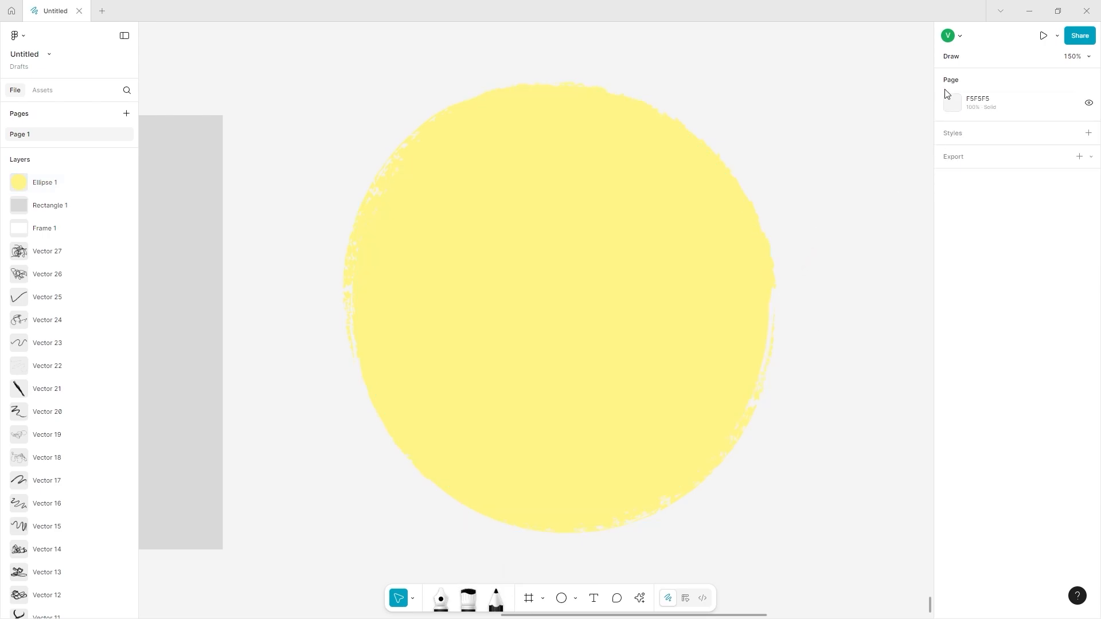
Step: Set the page background colour to red, FF4242
click(952, 102)
drag(888, 144, 893, 124)
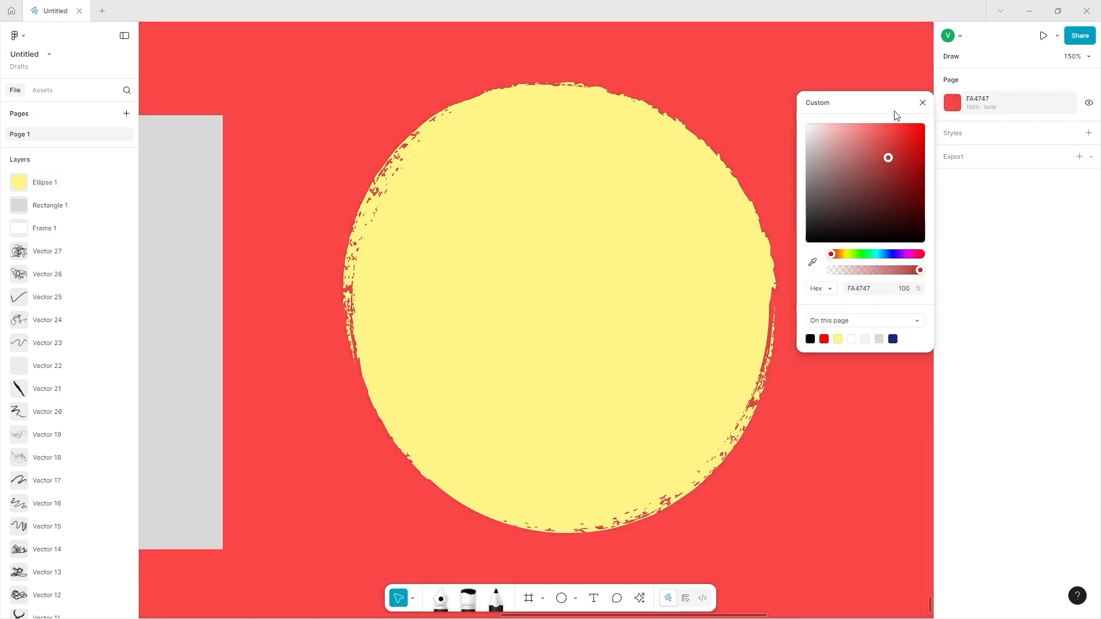
click(759, 82)
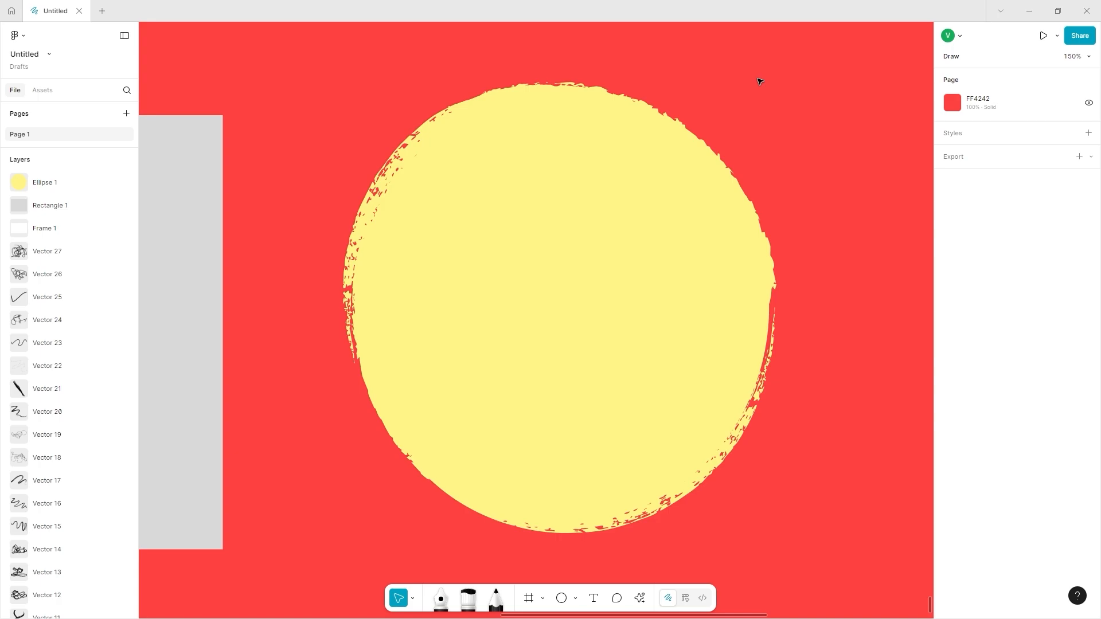
Step: Change the page background colour to light grey, F2F2F2
scroll(760, 81, right, 5)
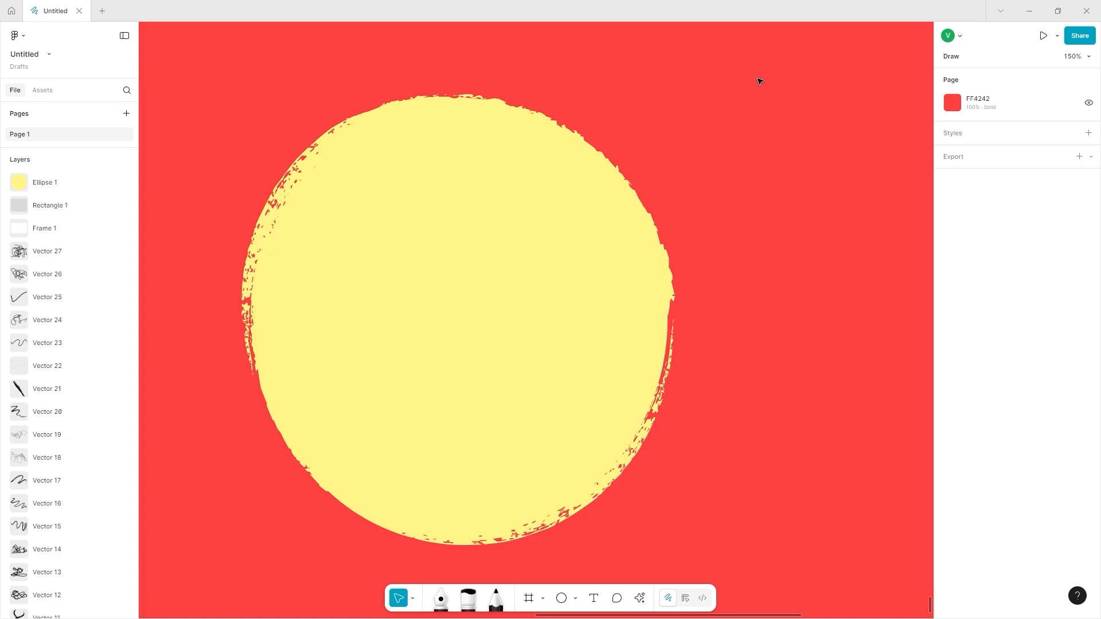
click(951, 104)
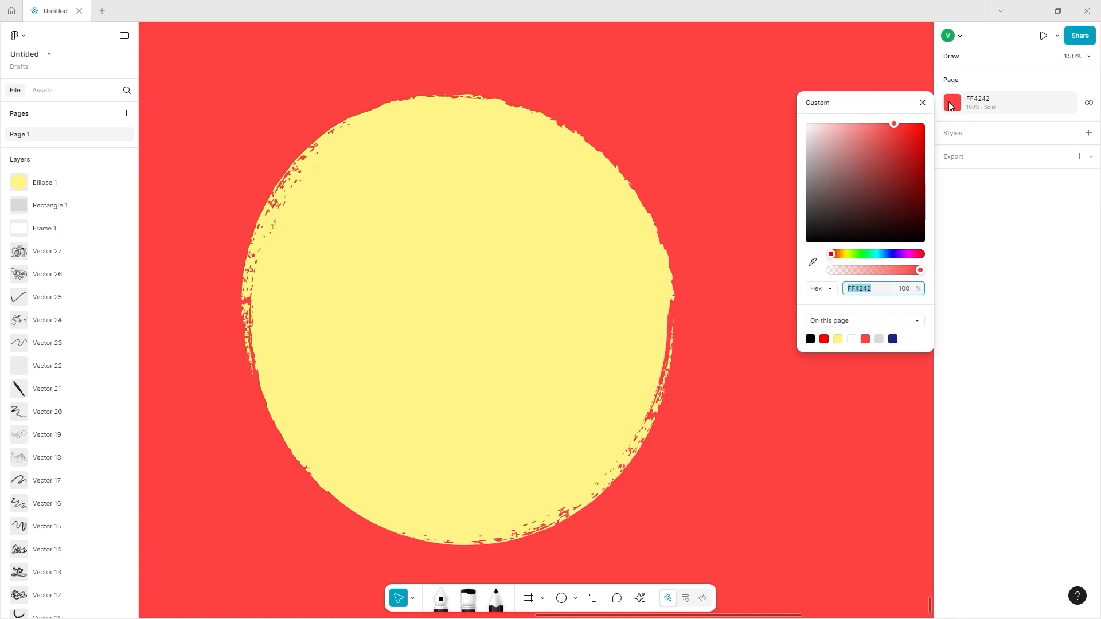
drag(872, 170, 784, 134)
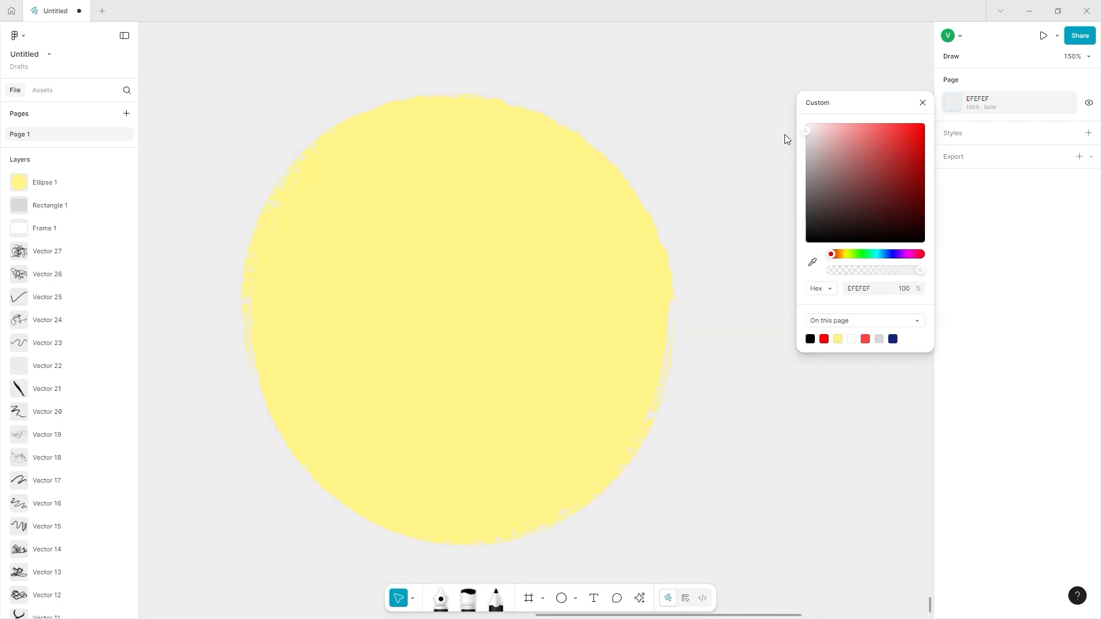
click(708, 128)
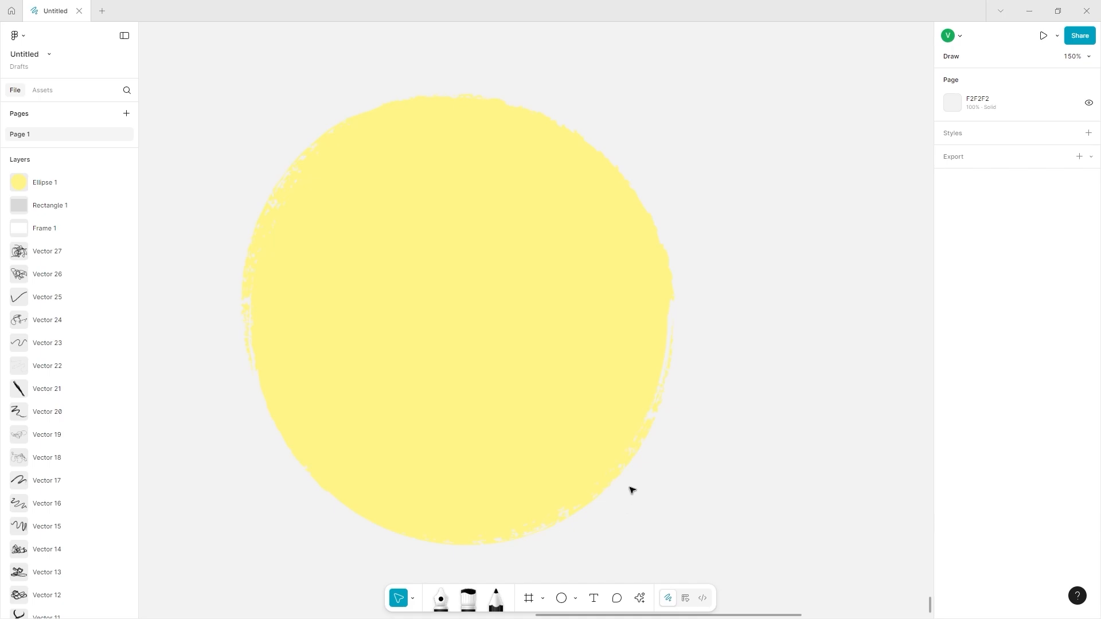
Step: Add the text "asdasd" on the yellow ellipse and move it onto the empty canvas to the ellipse's right
scroll(636, 476, left, 3)
scroll(637, 423, right, 3)
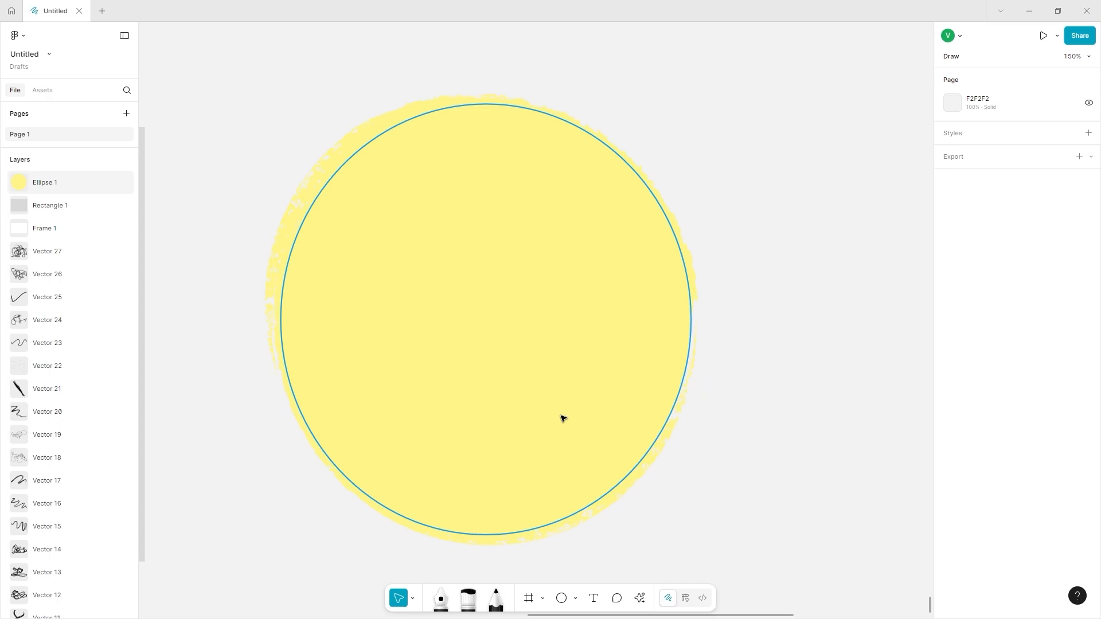
key(Escape)
key(t)
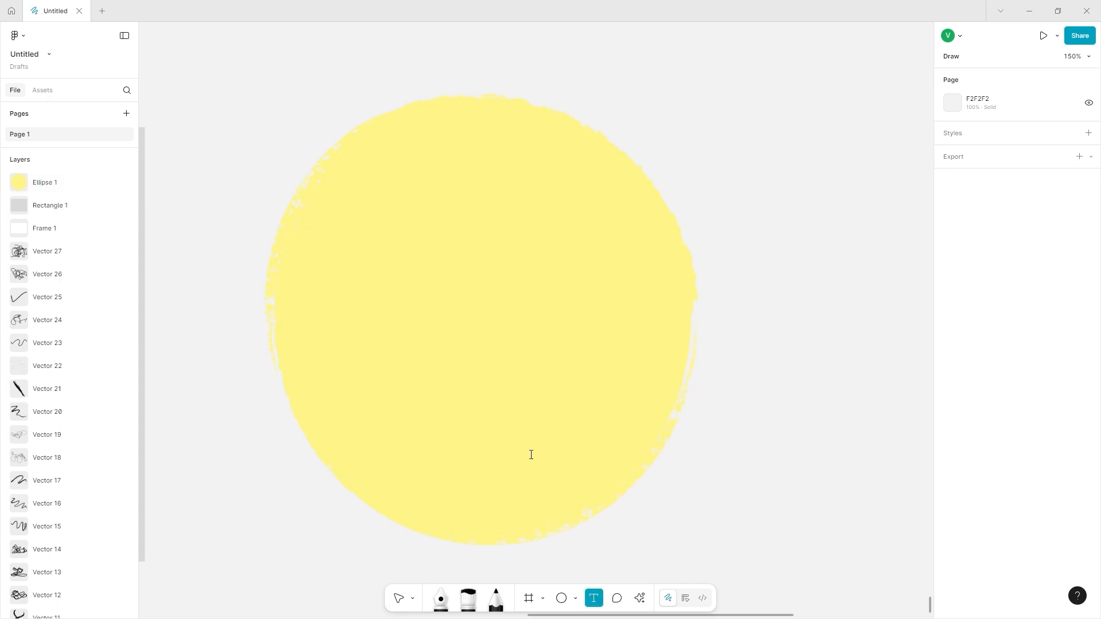
click(531, 454)
text(asdasd)
key(Escape)
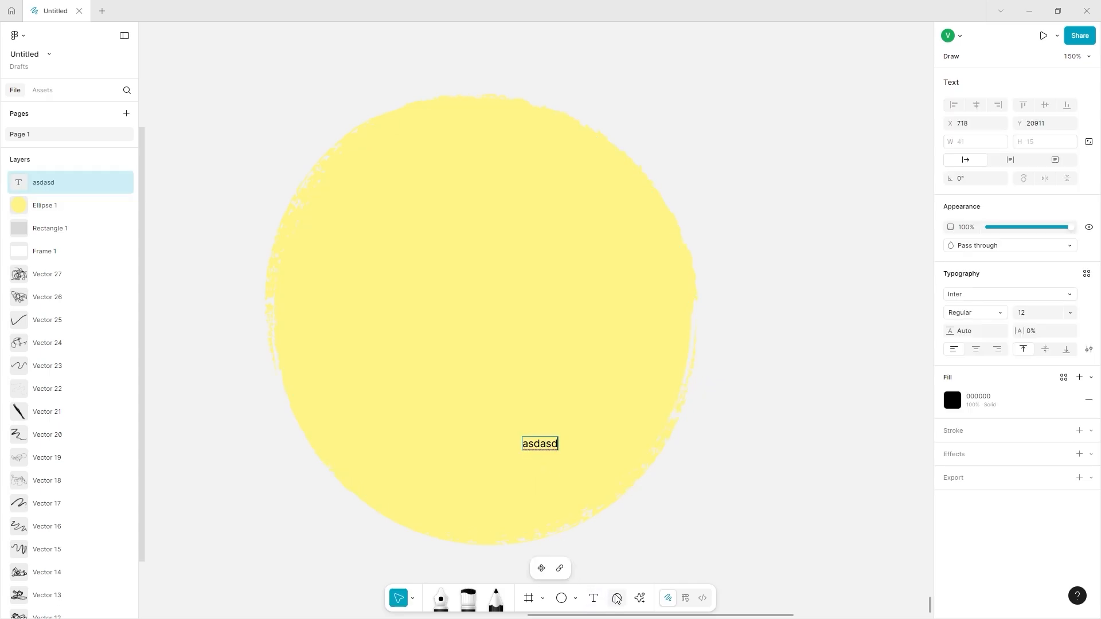
click(544, 448)
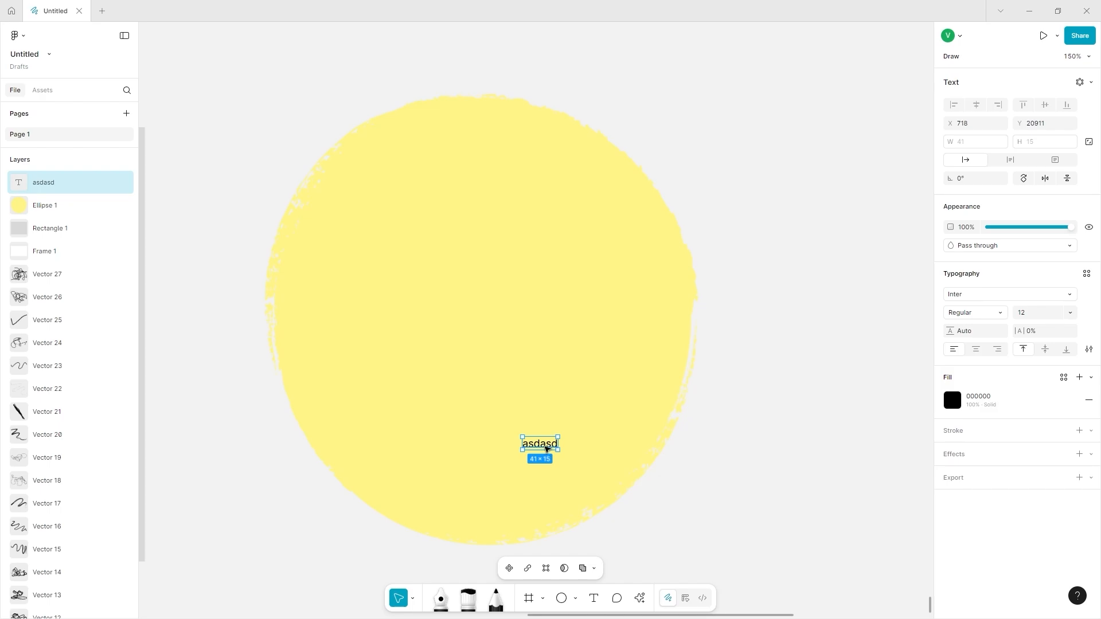
drag(545, 447, 691, 437)
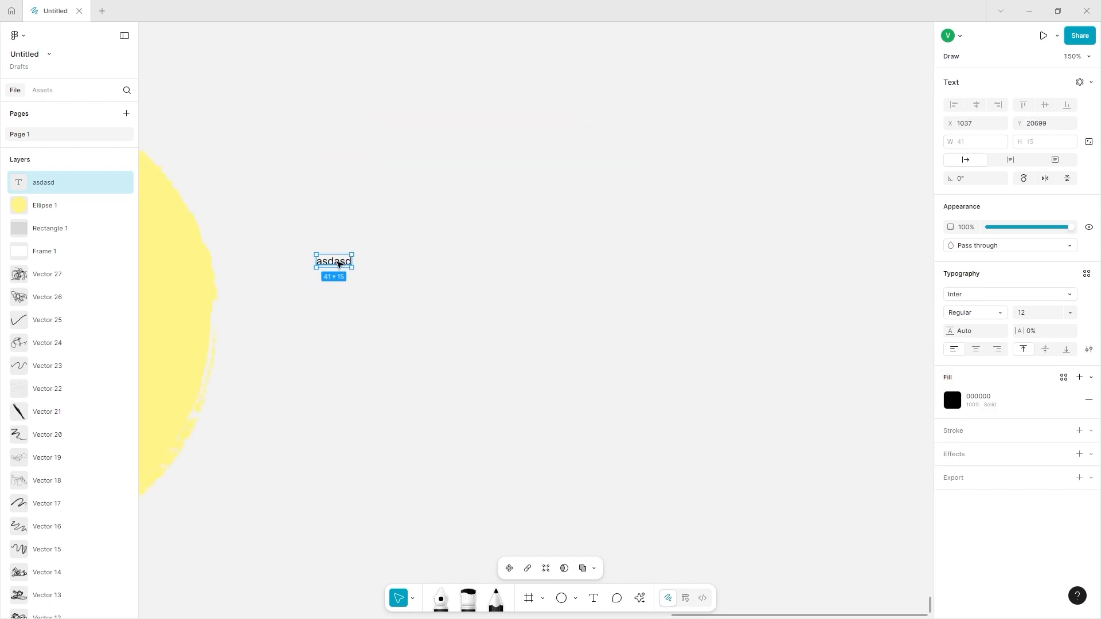
Step: Replace the "asdasd" text with a first name
double_click(338, 262)
text(Veera)
key(Escape)
Step: Set the name text's font size to 128 and move it farther from the yellow ellipse
click(1070, 312)
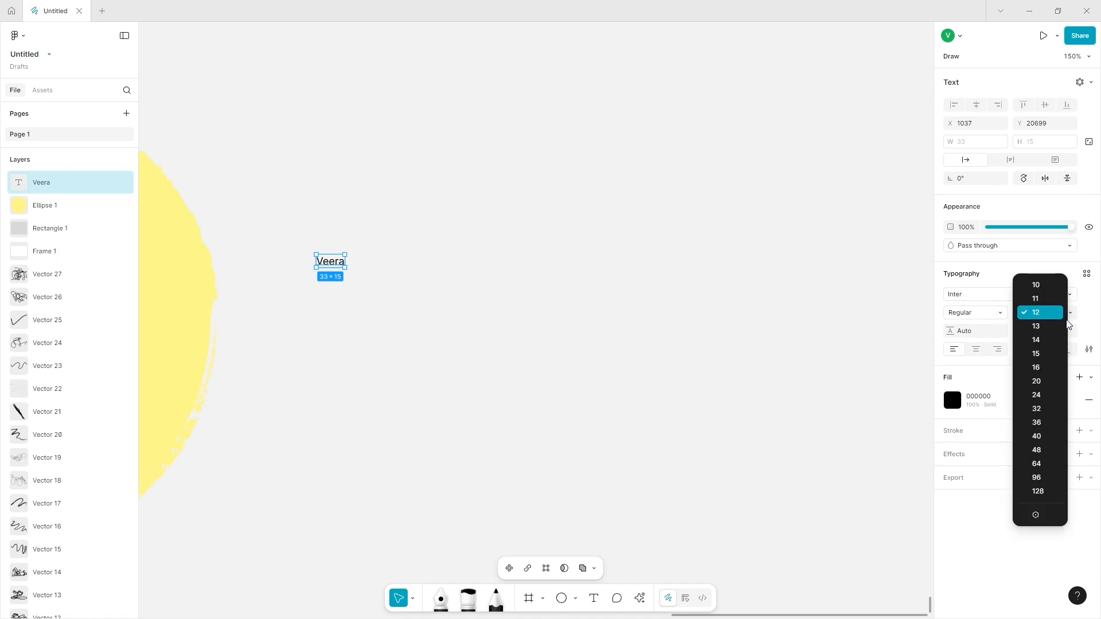
click(1035, 489)
drag(569, 361, 660, 279)
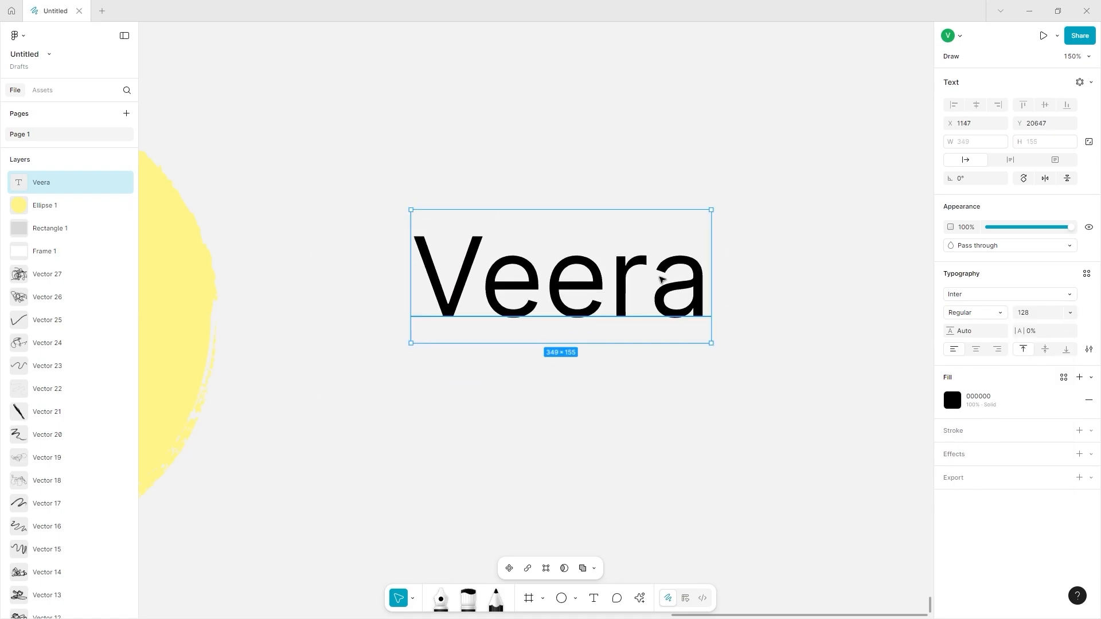
Step: Add a black stroke of weight 4 to the name text and apply the Biopic brush to it
click(1079, 431)
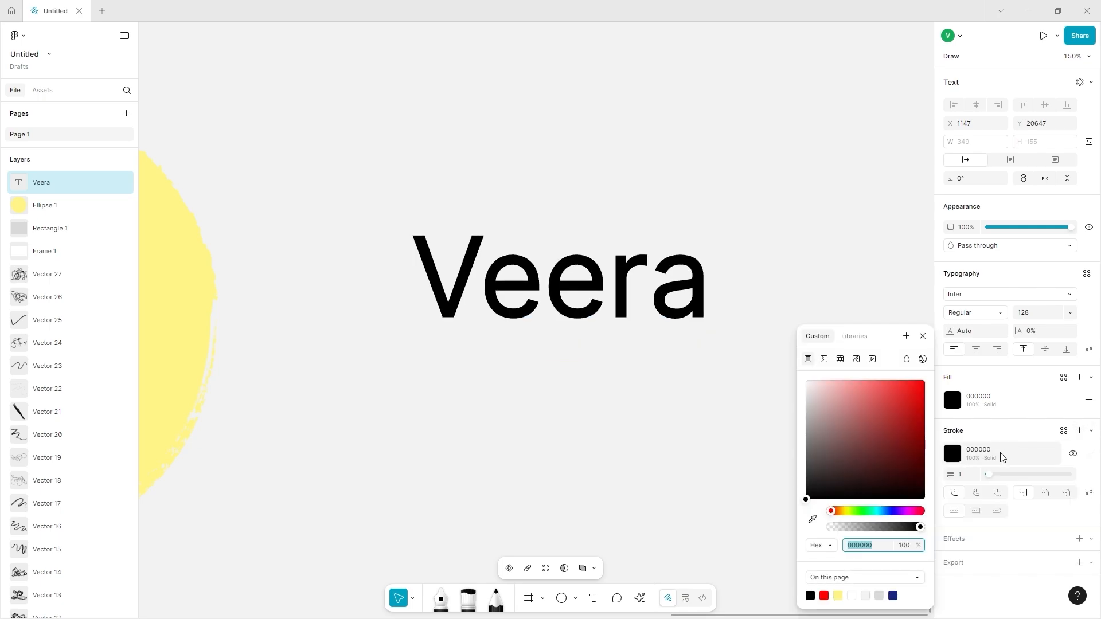
click(993, 475)
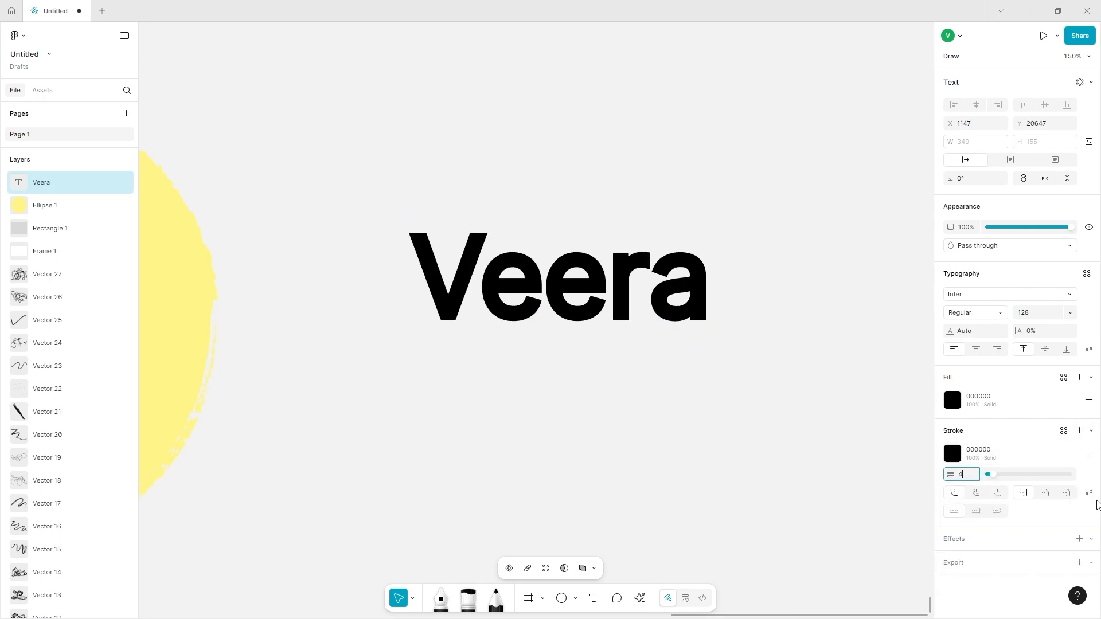
click(1089, 493)
click(900, 524)
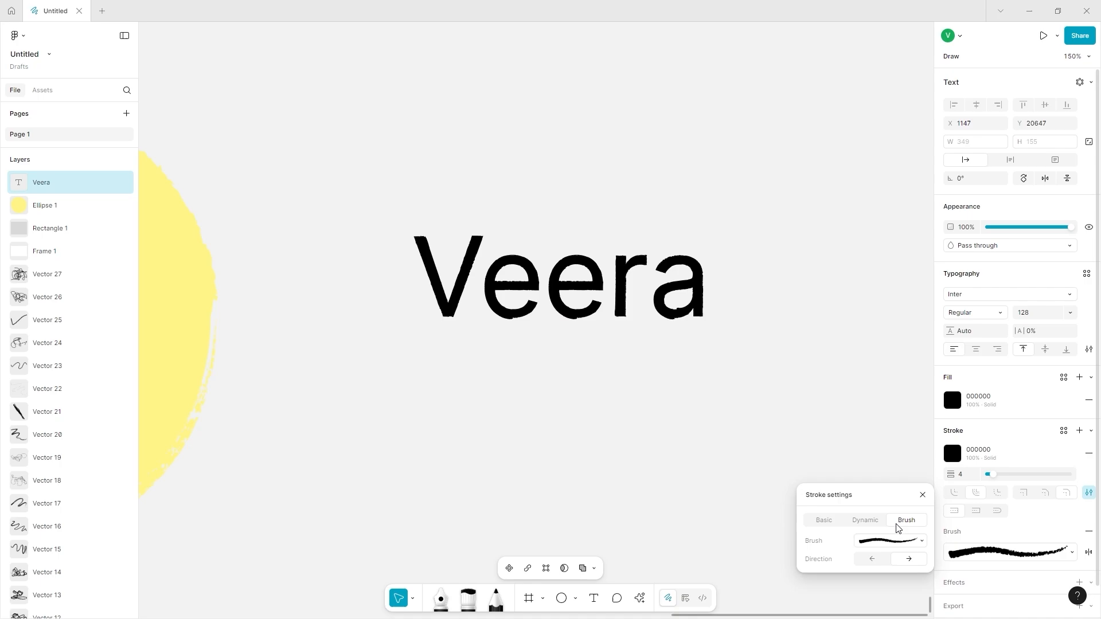
click(892, 541)
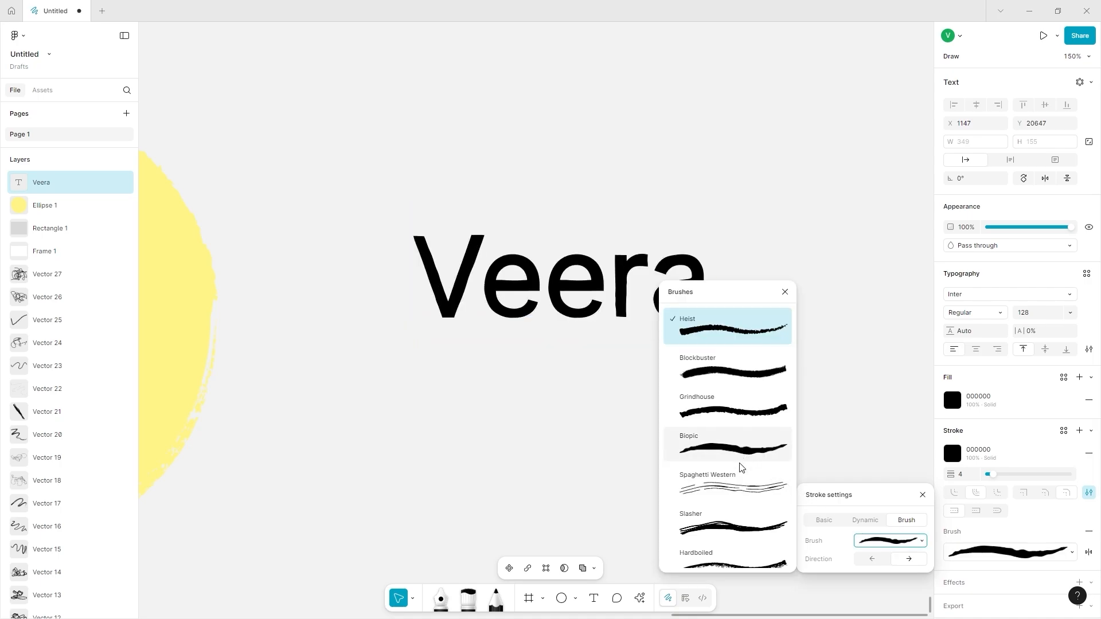
click(733, 450)
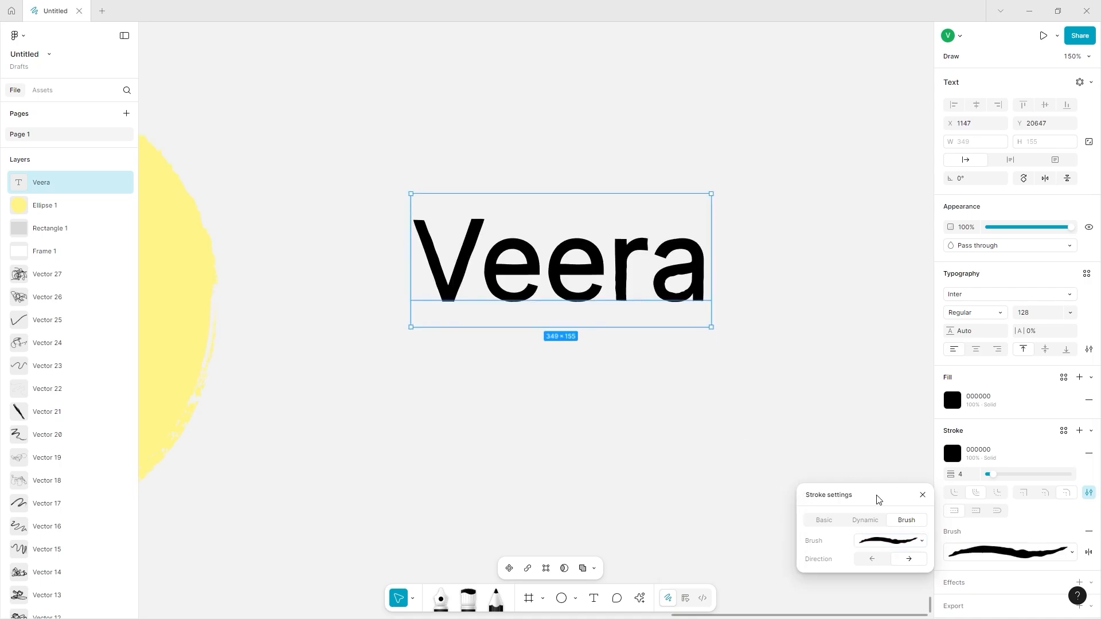
Step: Change the brush of the name text's stroke to Noir
click(889, 542)
scroll(751, 459, down, 3)
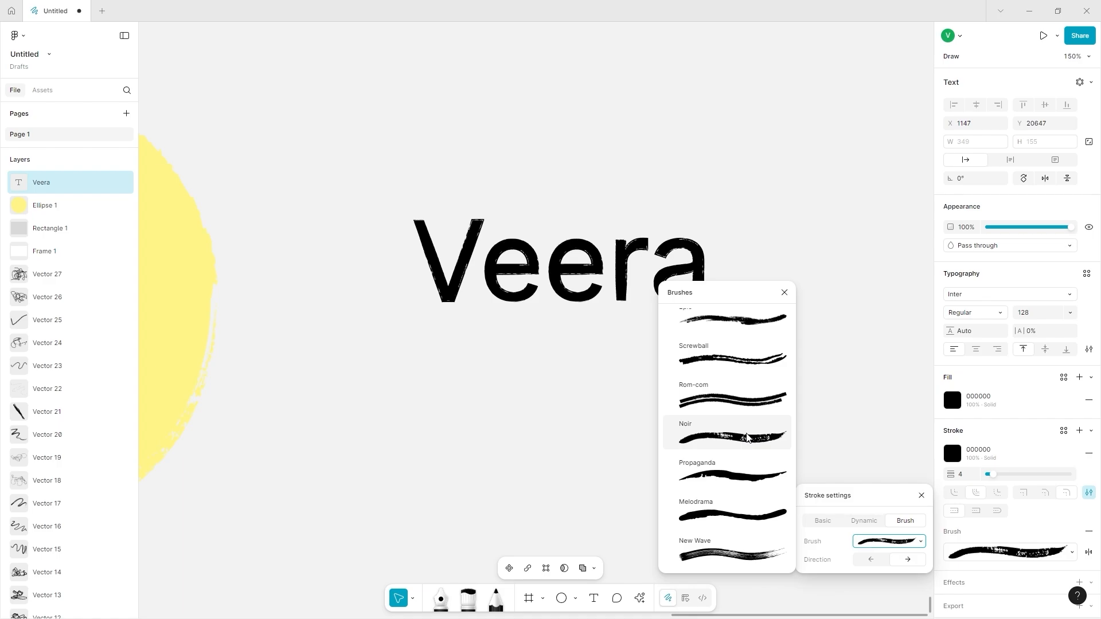
click(747, 437)
Step: Set both the stroke and the fill colour of the name text to coral red, FF5555
click(952, 453)
click(876, 425)
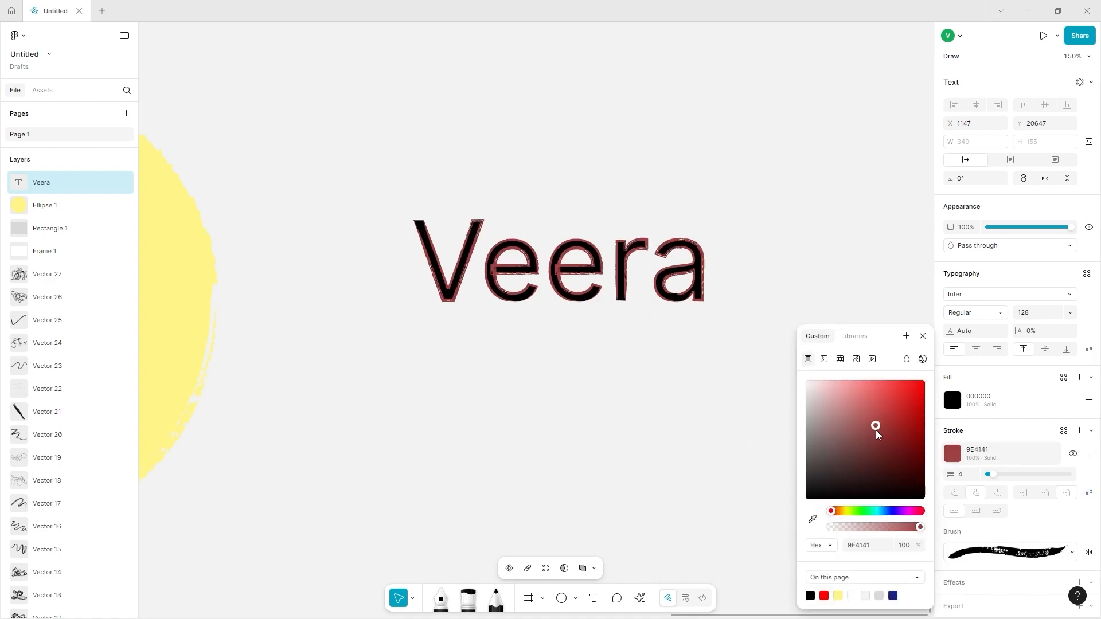
drag(876, 431, 885, 380)
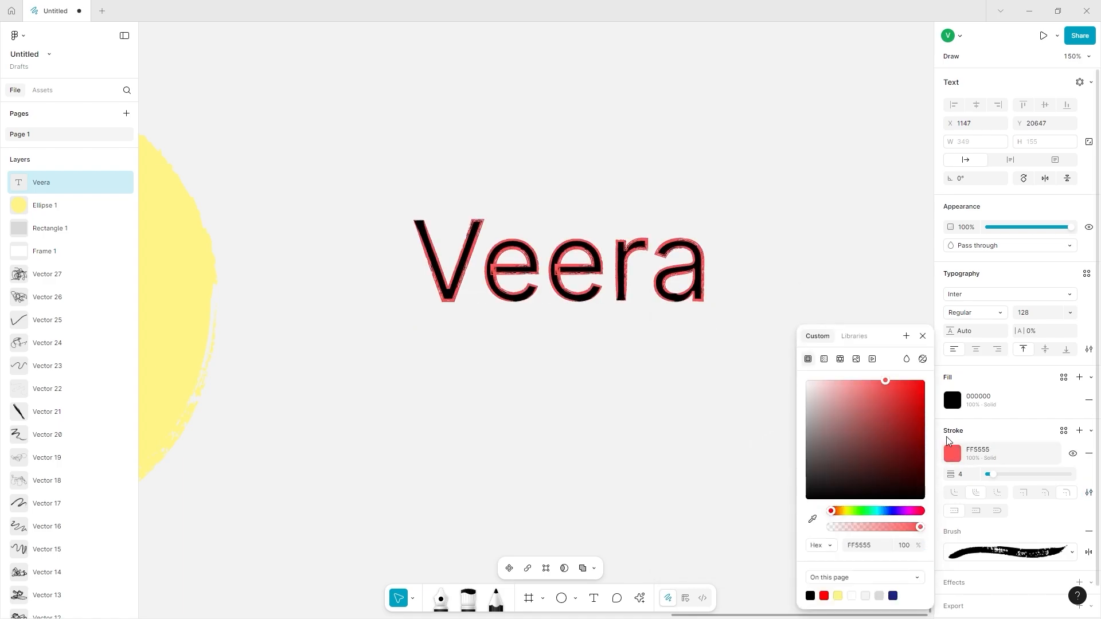
click(956, 403)
click(865, 596)
scroll(577, 249, up, 2)
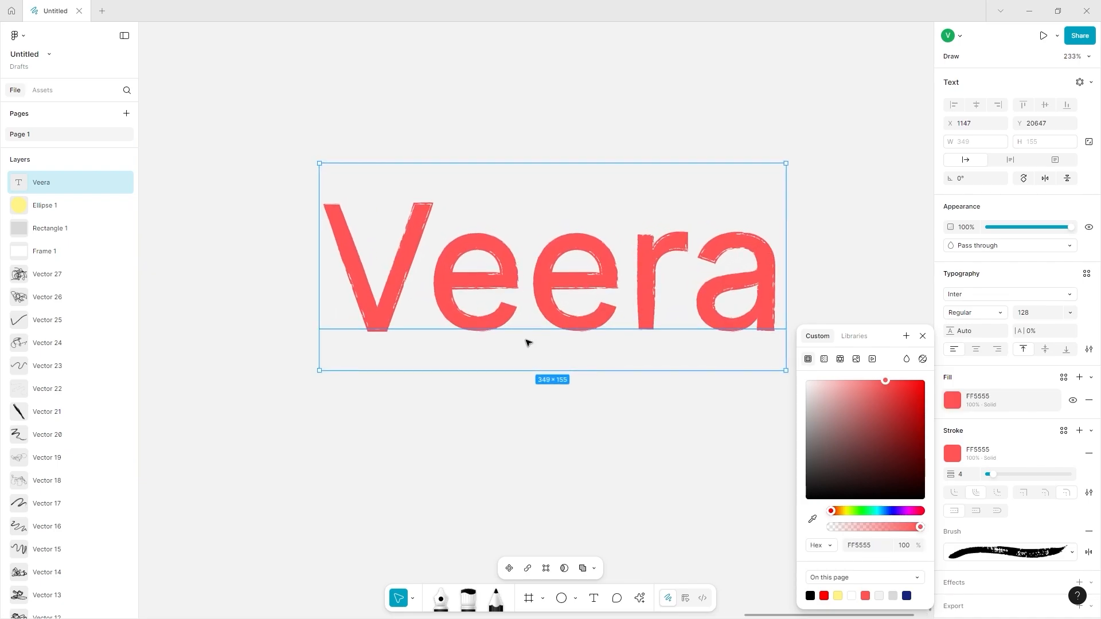
Step: Try the Spaghetti Western brush on the name text's stroke, then apply Grindhouse and flip its direction
click(995, 554)
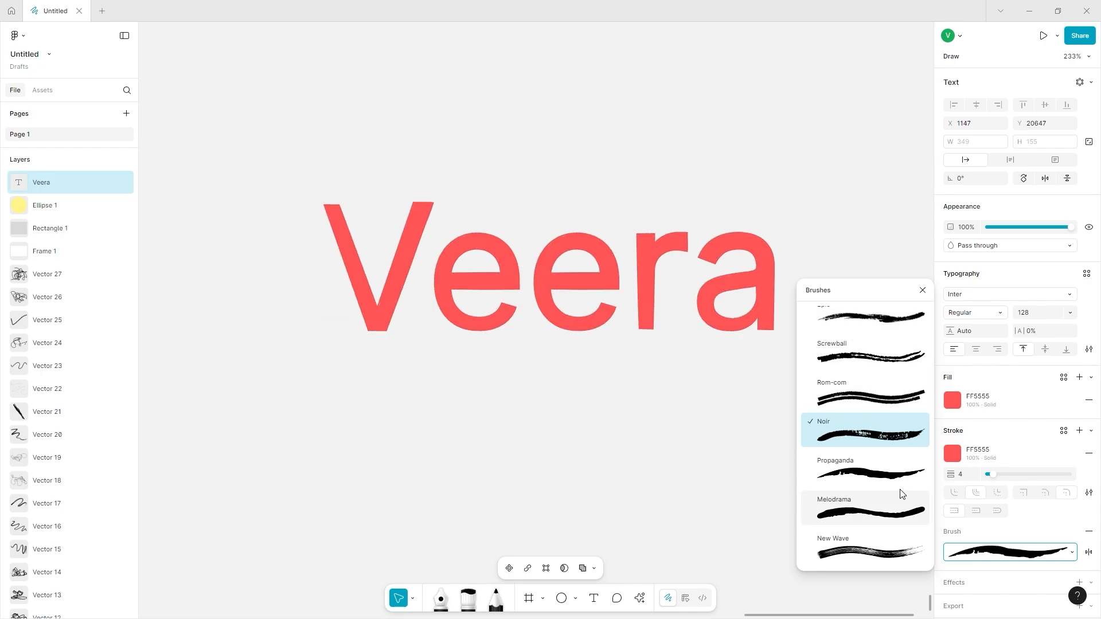
scroll(843, 412, up, 4)
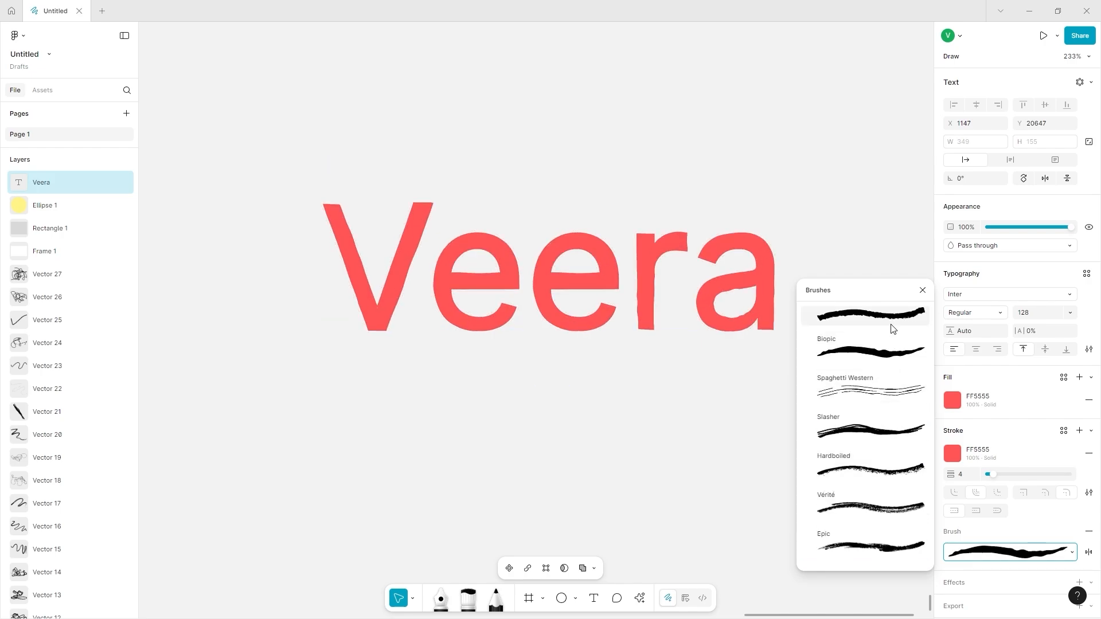
scroll(883, 330, up, 2)
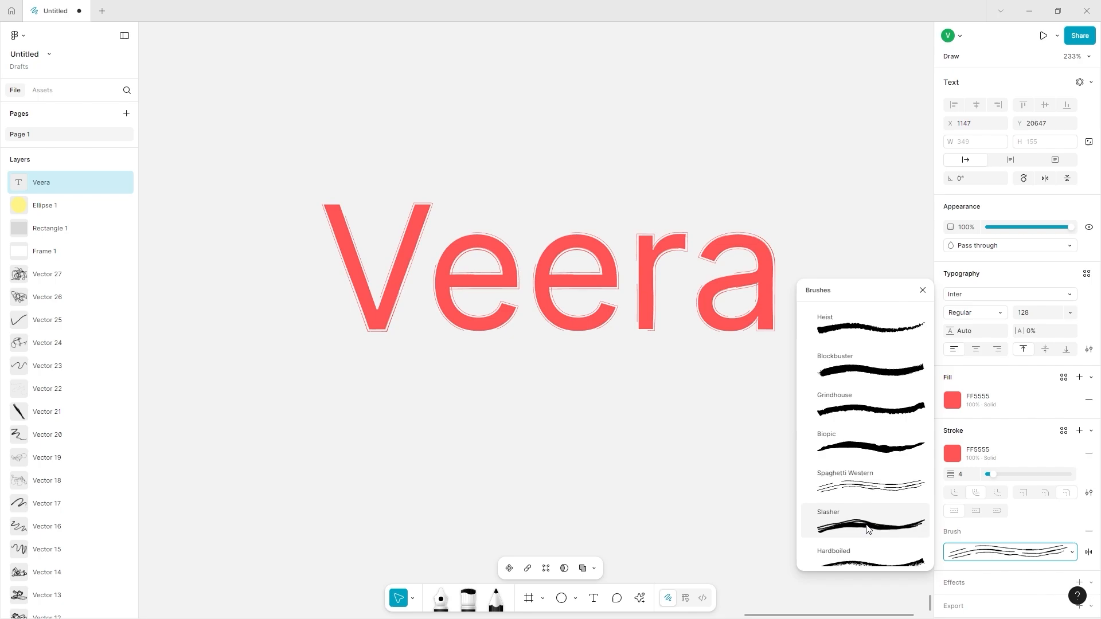
click(860, 486)
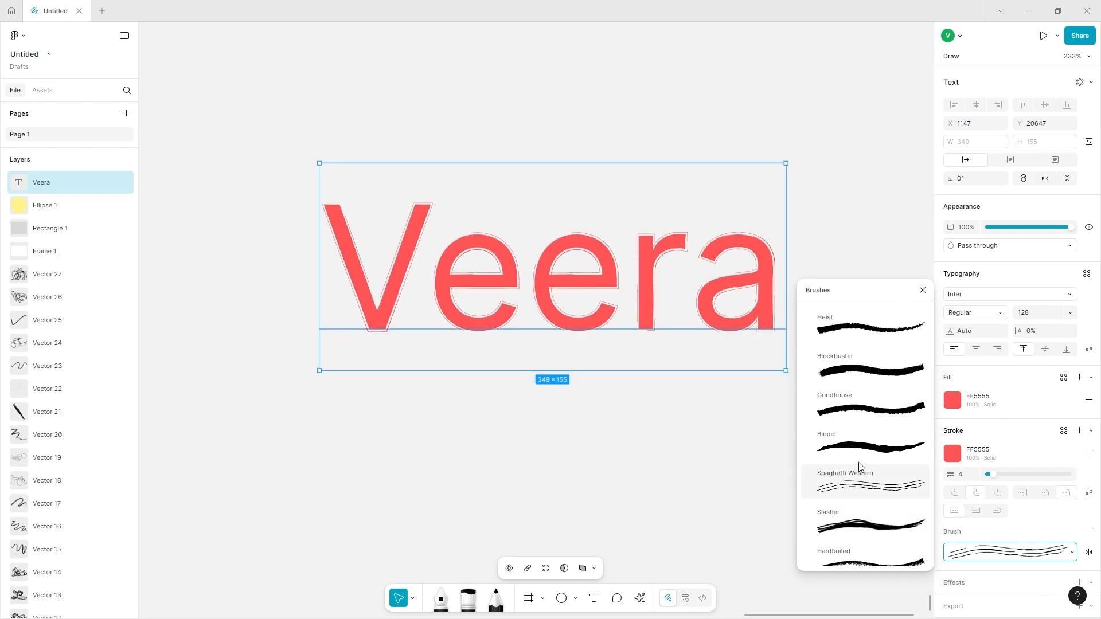
click(877, 410)
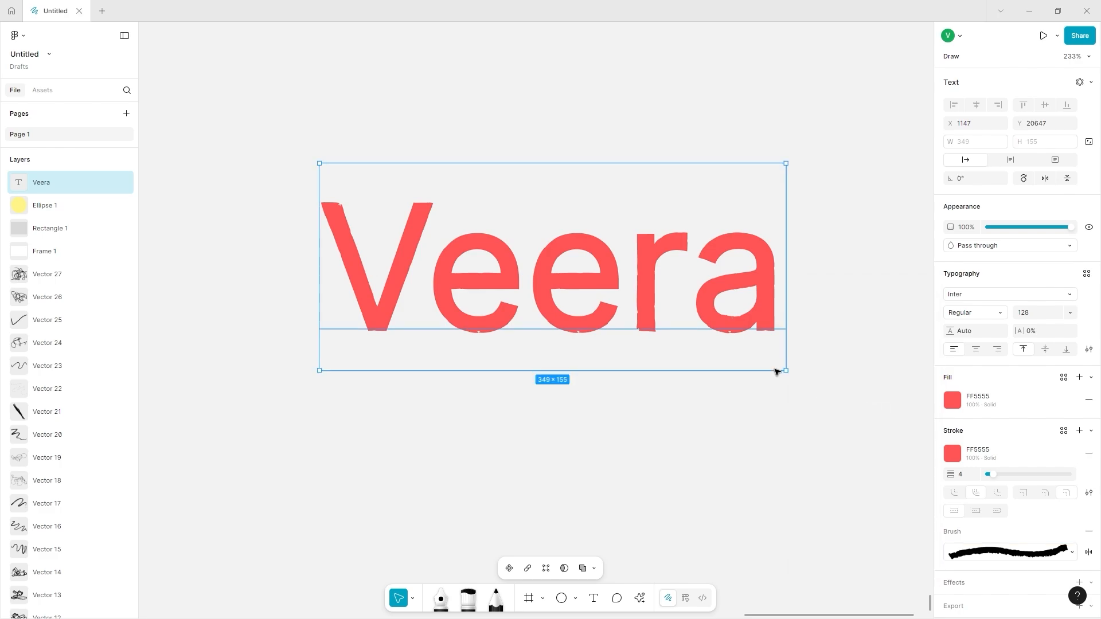
click(1086, 555)
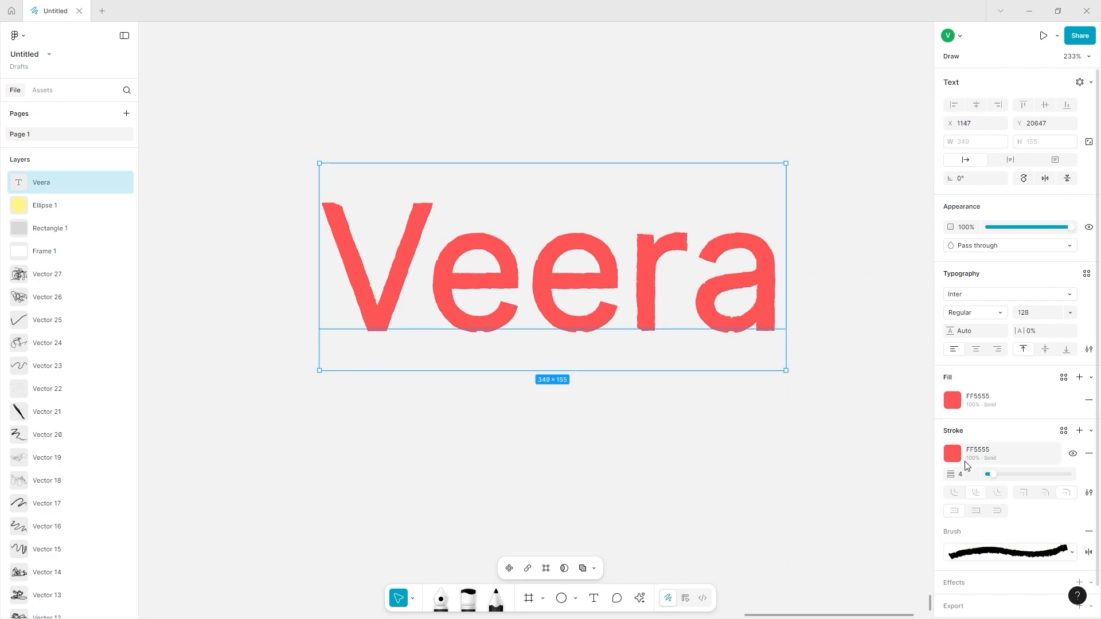
Step: Set the name text's stroke weight to 26 and its font weight to Thin
drag(991, 476, 1012, 478)
click(987, 310)
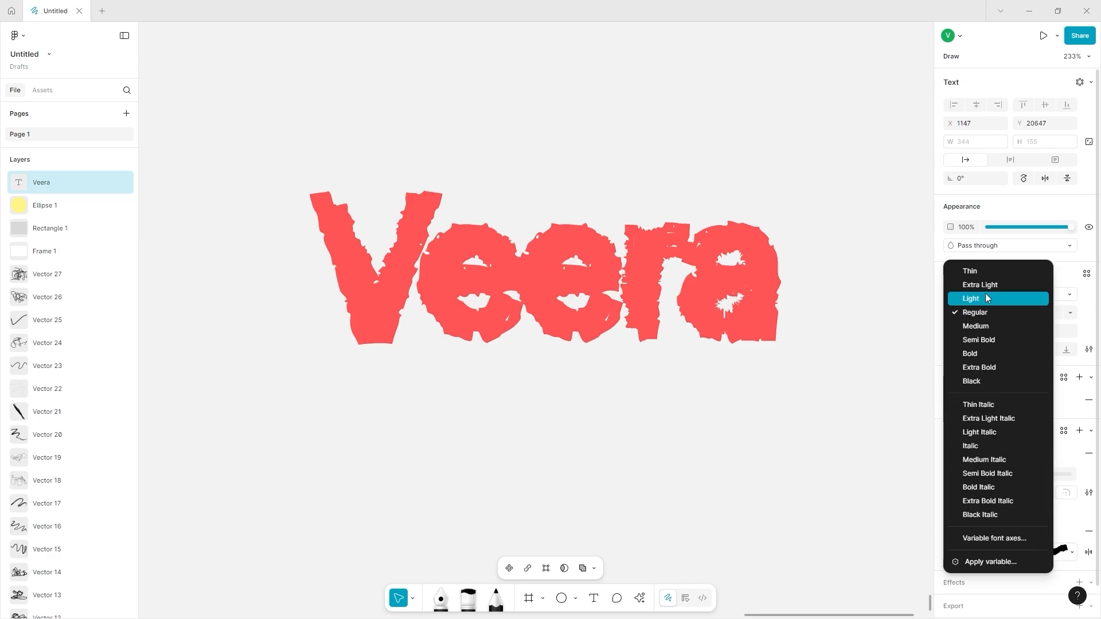
click(984, 272)
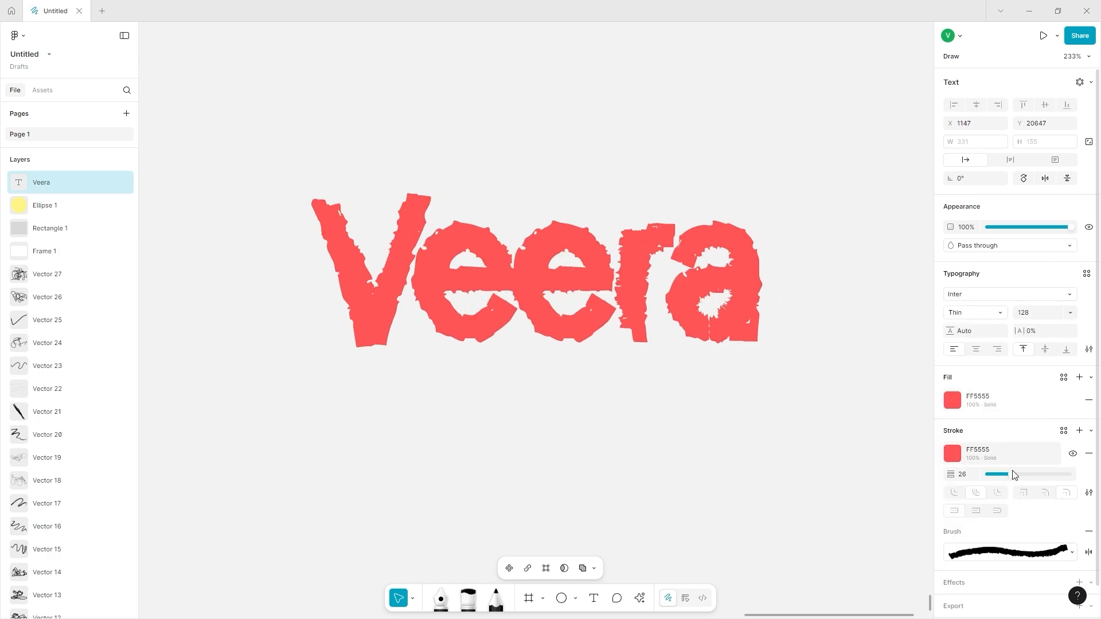
Step: Reduce the name text's stroke weight to 12 and deselect the text
drag(1012, 479, 1003, 478)
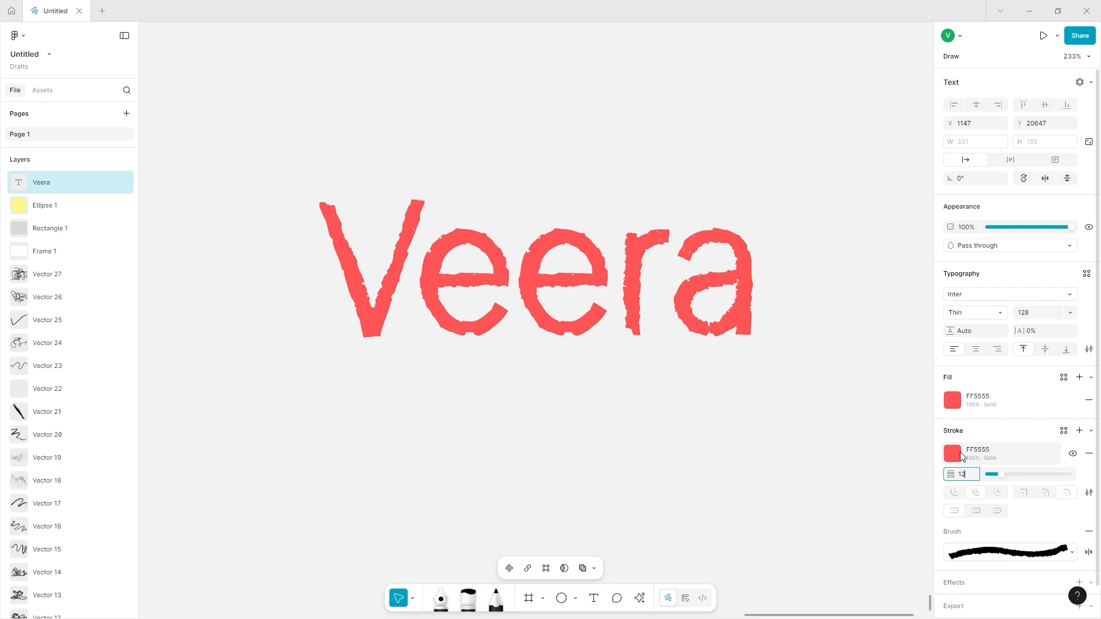
click(825, 459)
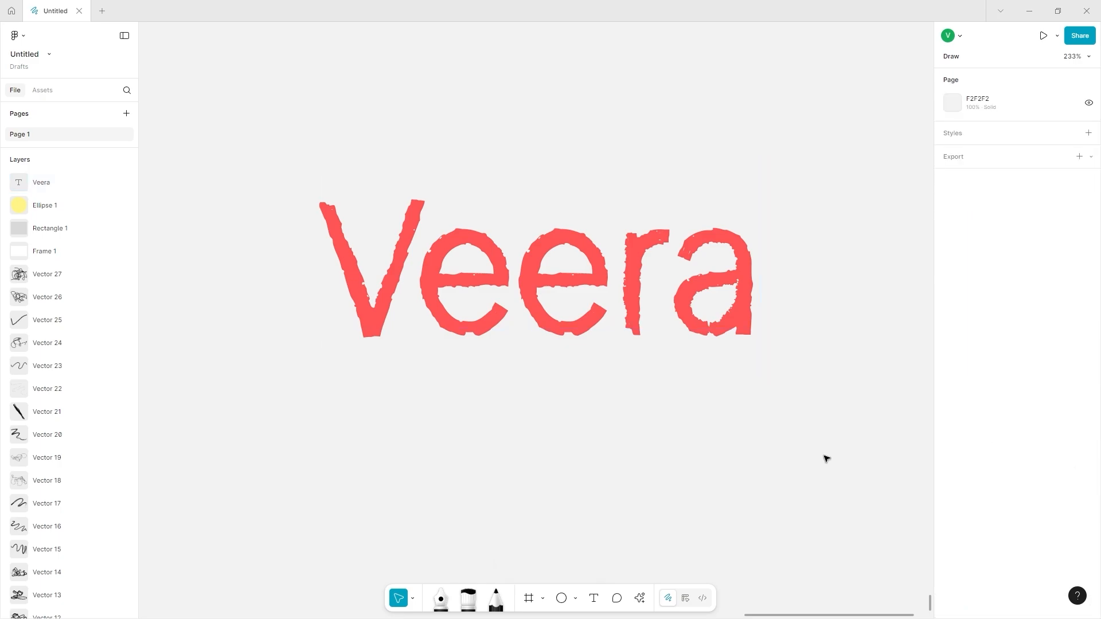
Step: Examine the brushed name text alongside the yellow ellipse and the surrounding canvas
scroll(826, 459, right, 4)
scroll(453, 356, left, 4)
scroll(453, 356, down, 5)
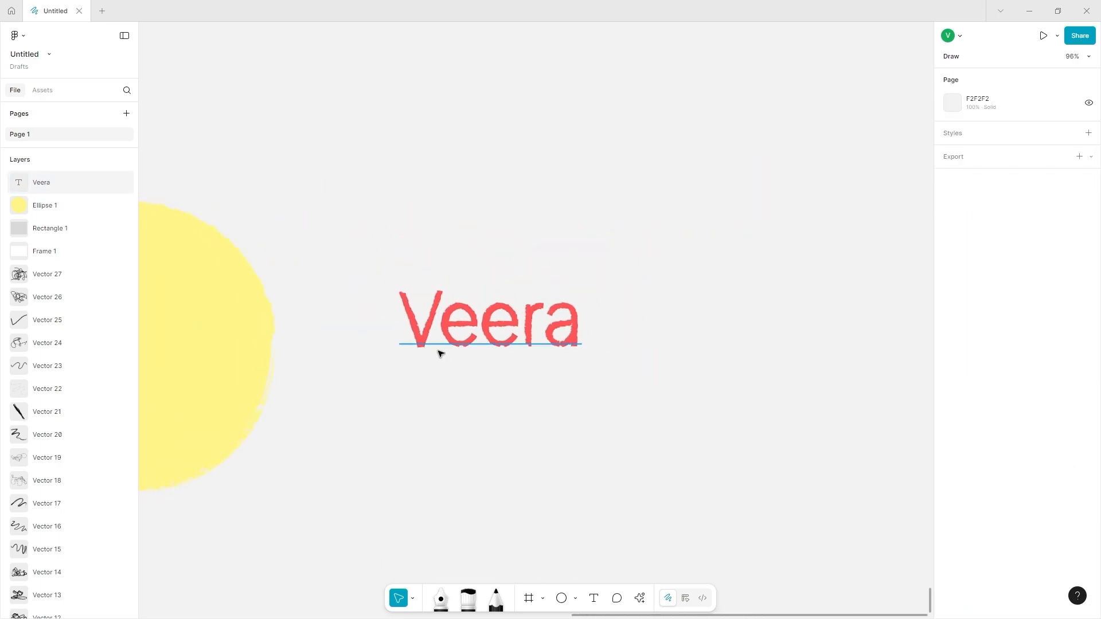
scroll(327, 337, left, 5)
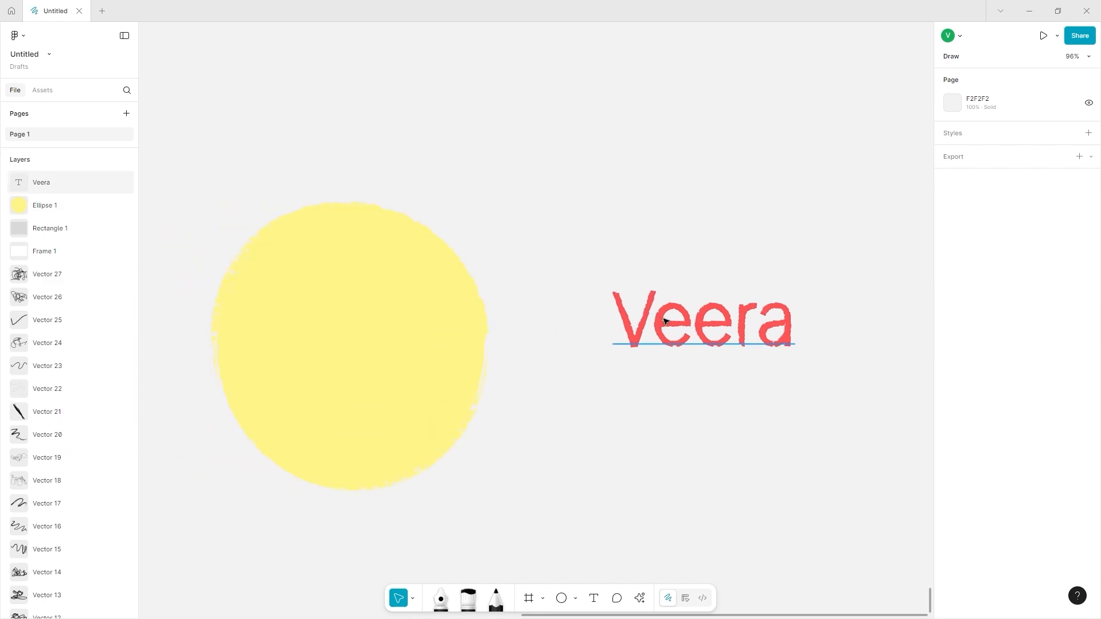
scroll(667, 320, right, 2)
scroll(720, 562, down, 2)
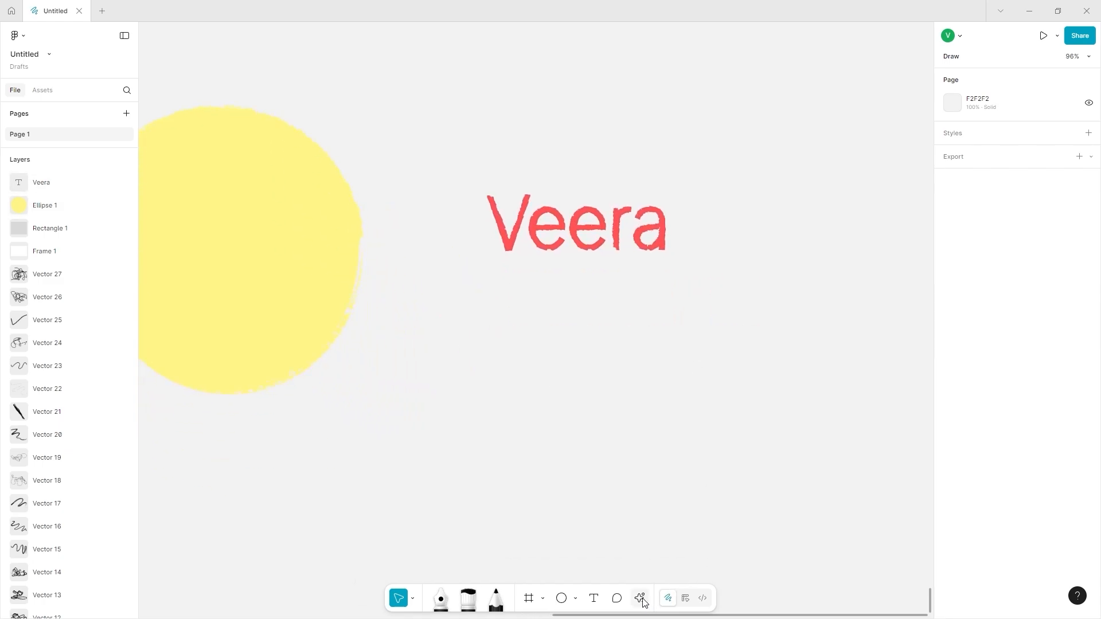
scroll(487, 351, left, 3)
scroll(487, 351, down, 5)
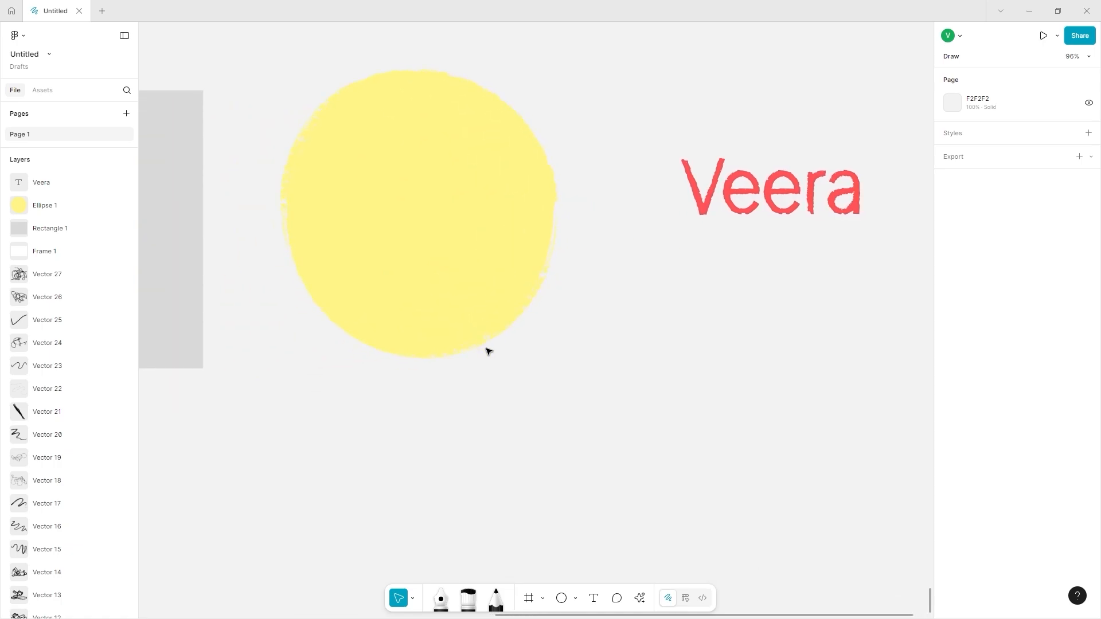
scroll(488, 351, right, 2)
Step: Review the available Actions, including assets, plugins and AI tools for image editing, design and writing, and close the list
click(639, 599)
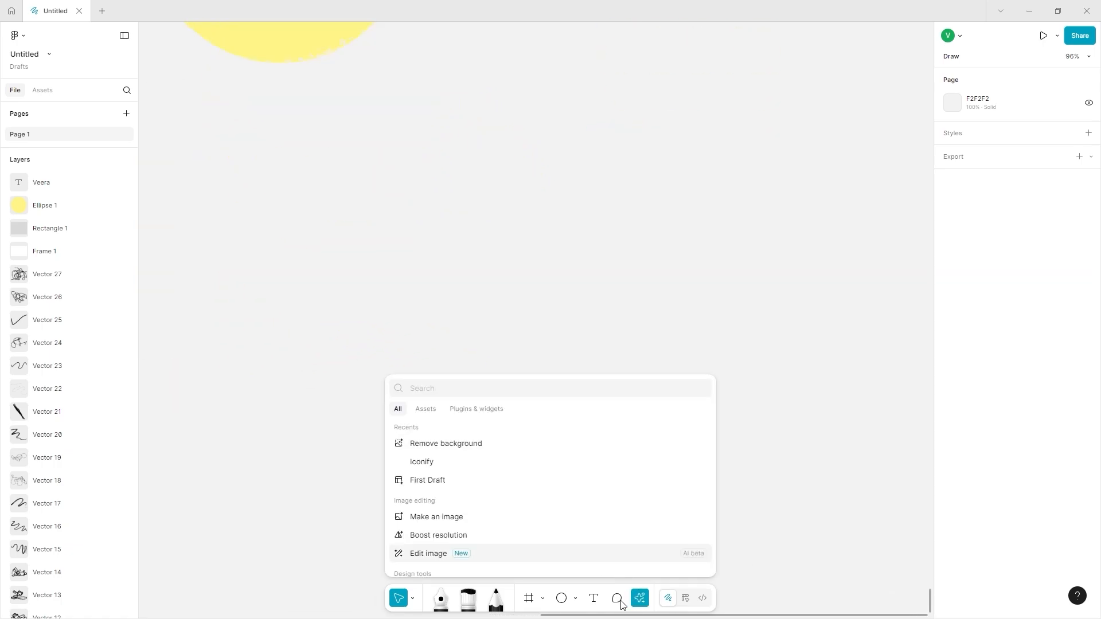
click(426, 409)
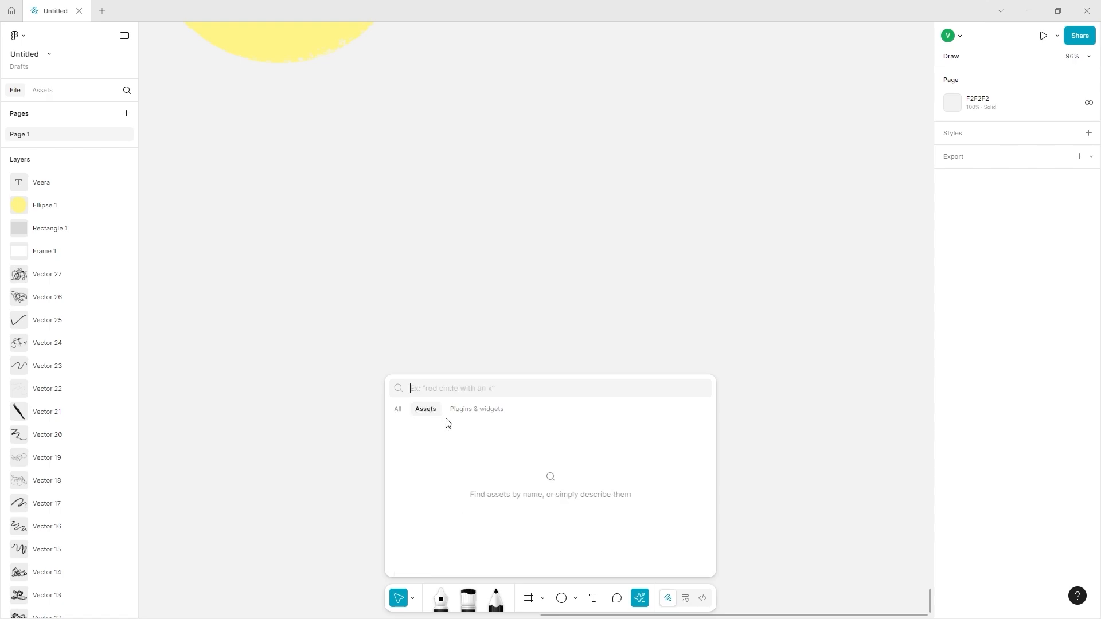
click(453, 408)
click(401, 408)
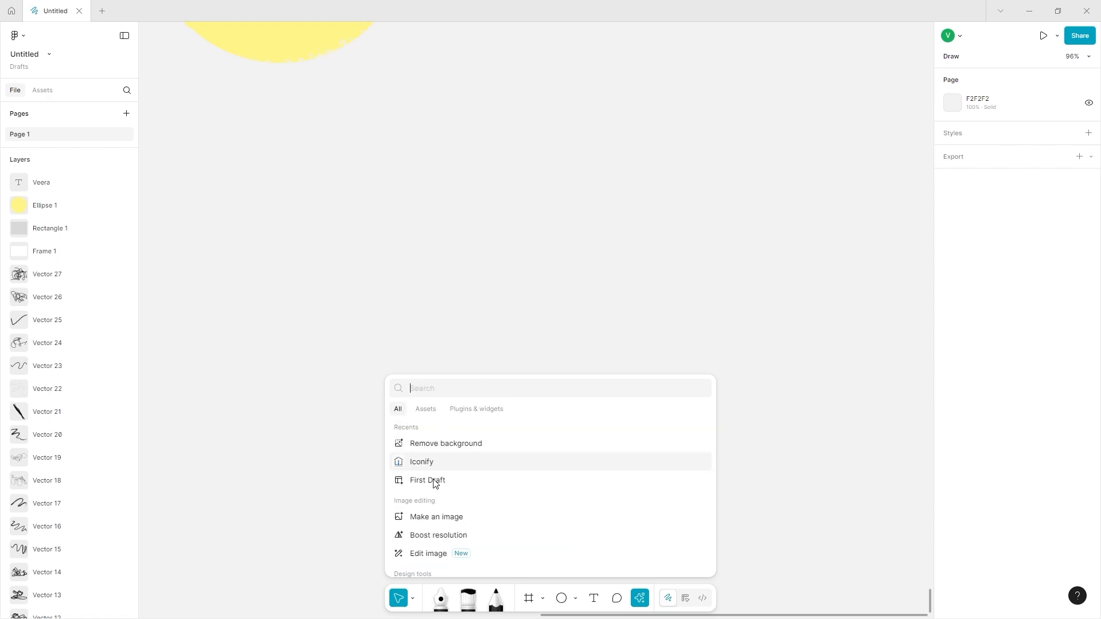
scroll(429, 476, down, 2)
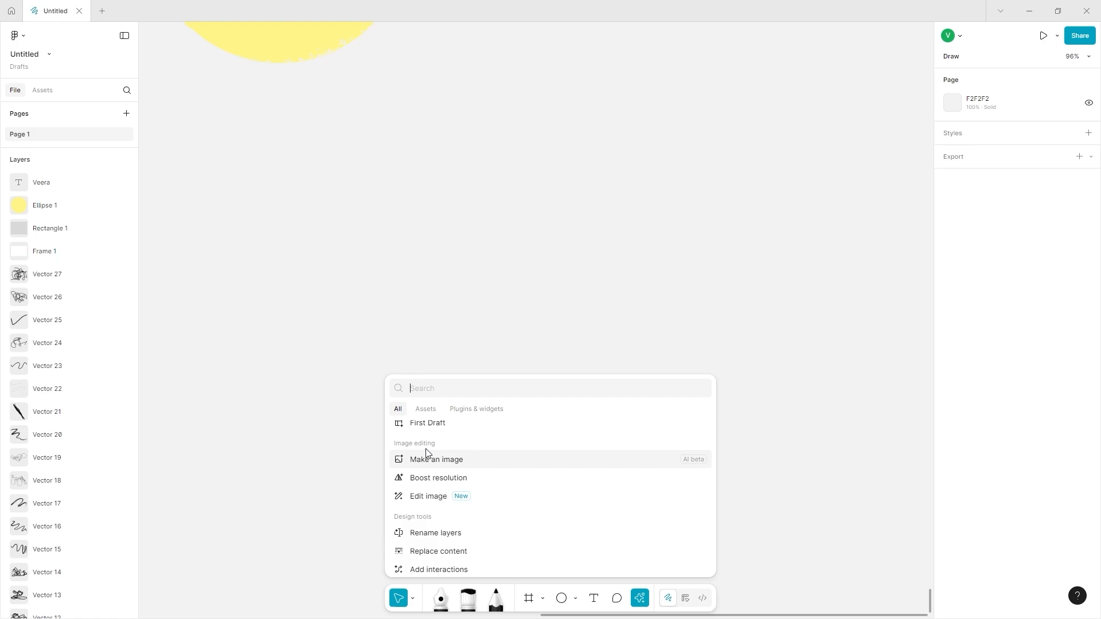
scroll(430, 504, down, 2)
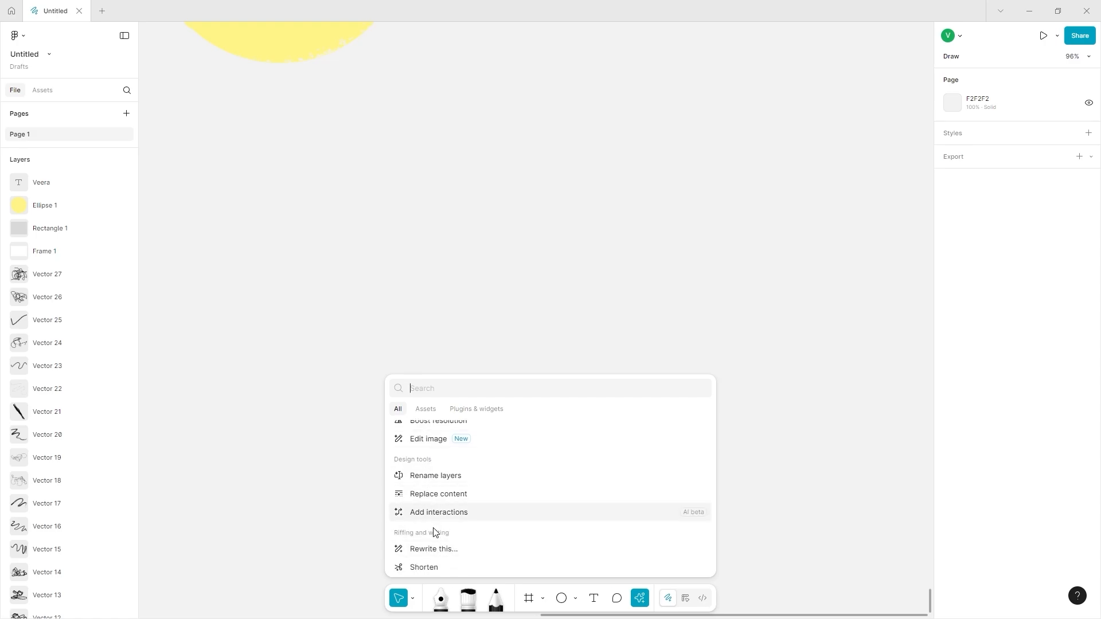
scroll(433, 537, down, 1)
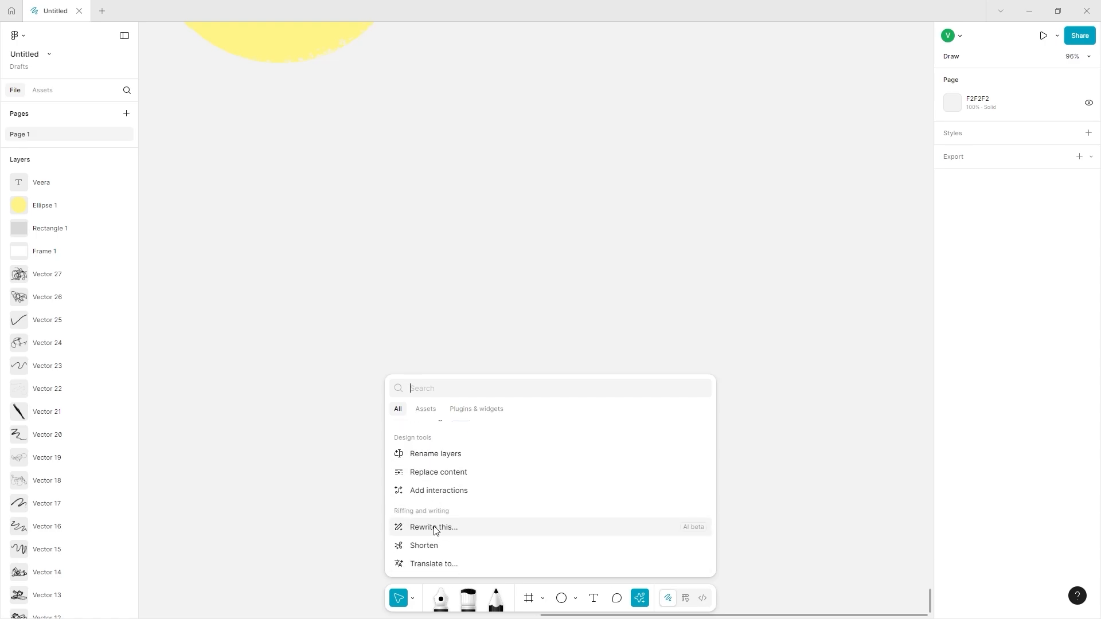
scroll(441, 493, up, 5)
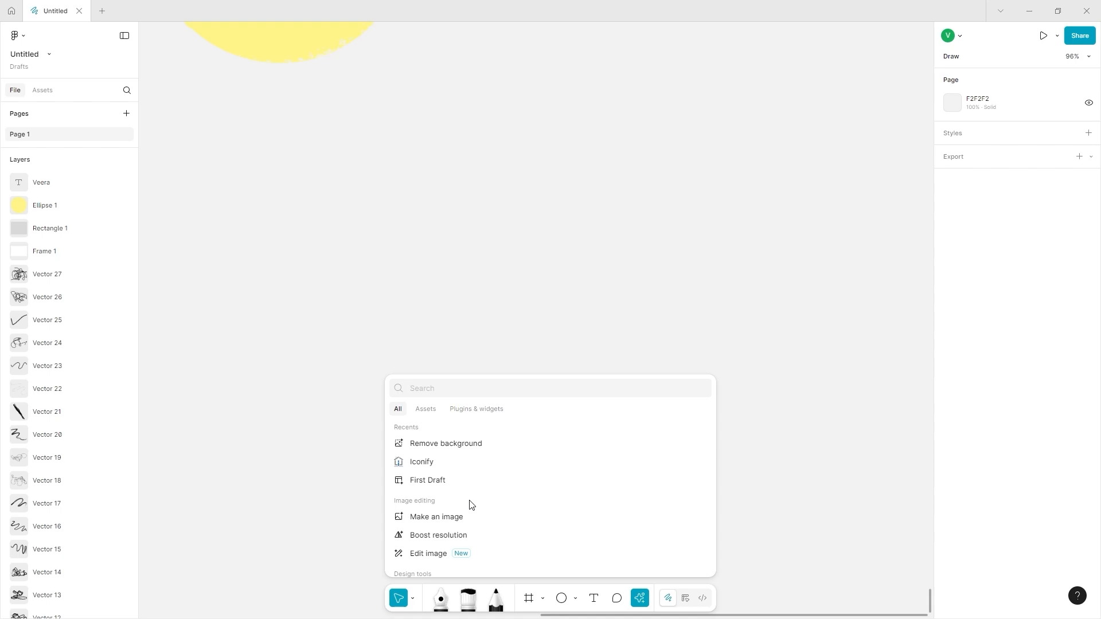
scroll(477, 496, down, 3)
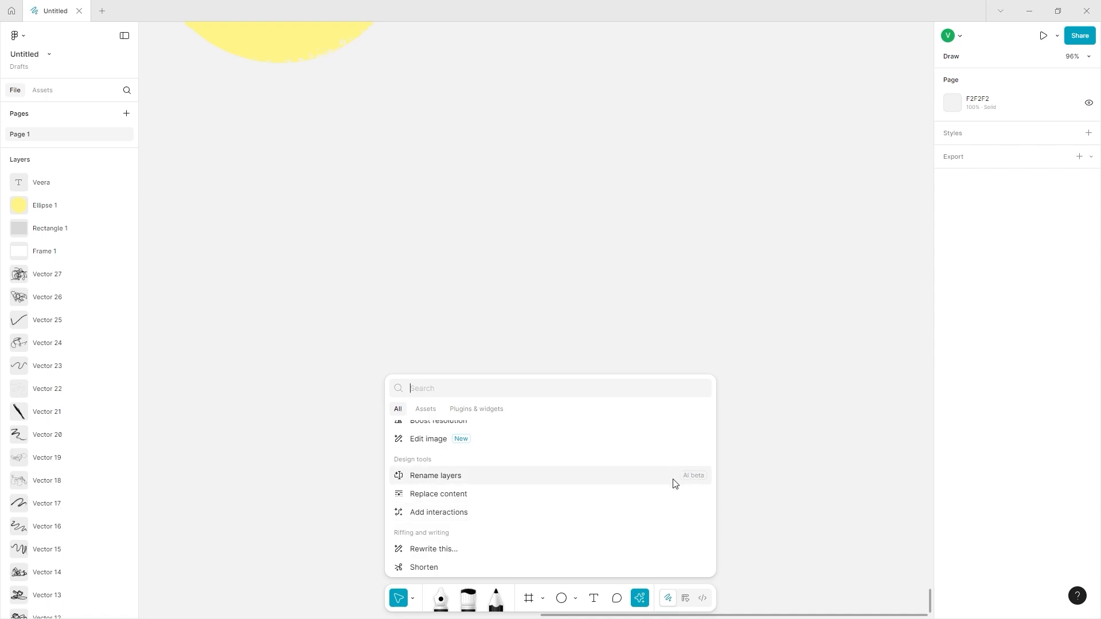
scroll(671, 500, down, 1)
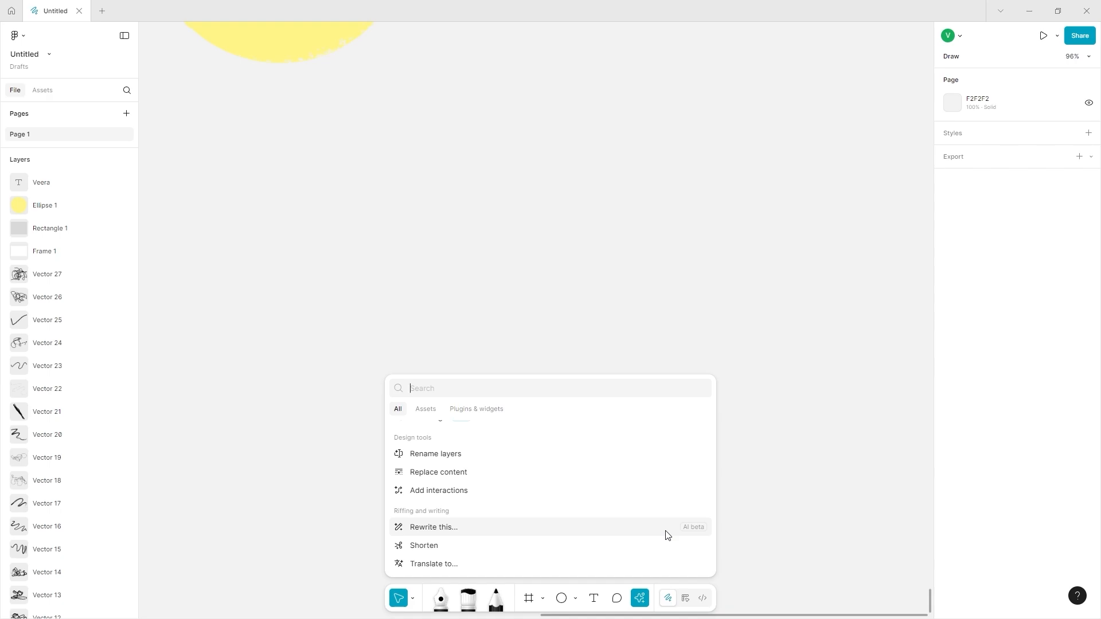
click(750, 489)
scroll(666, 435, up, 8)
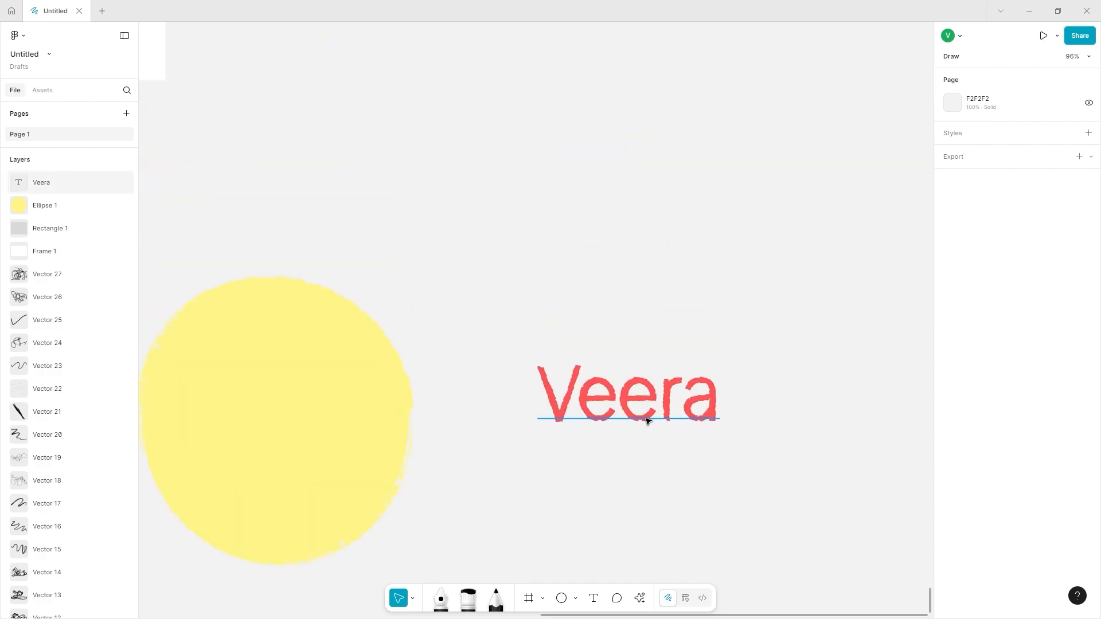
Step: Review the frame, pencil, brush and pen artwork across the canvas and find an empty area beside the red strokes
scroll(652, 465, left, 10)
scroll(516, 509, up, 8)
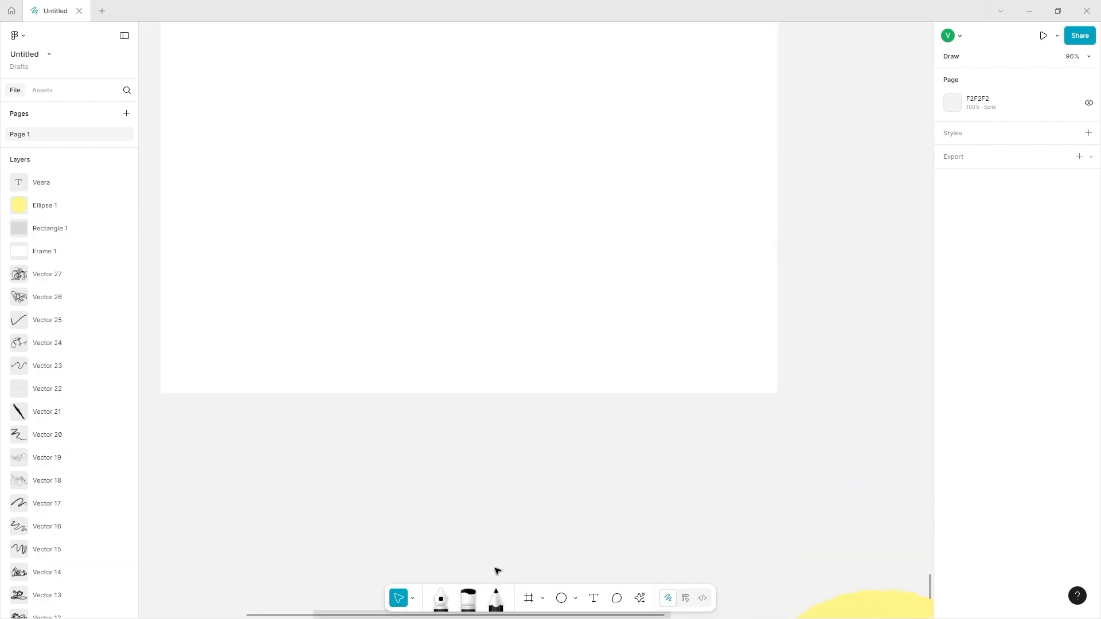
scroll(496, 570, up, 15)
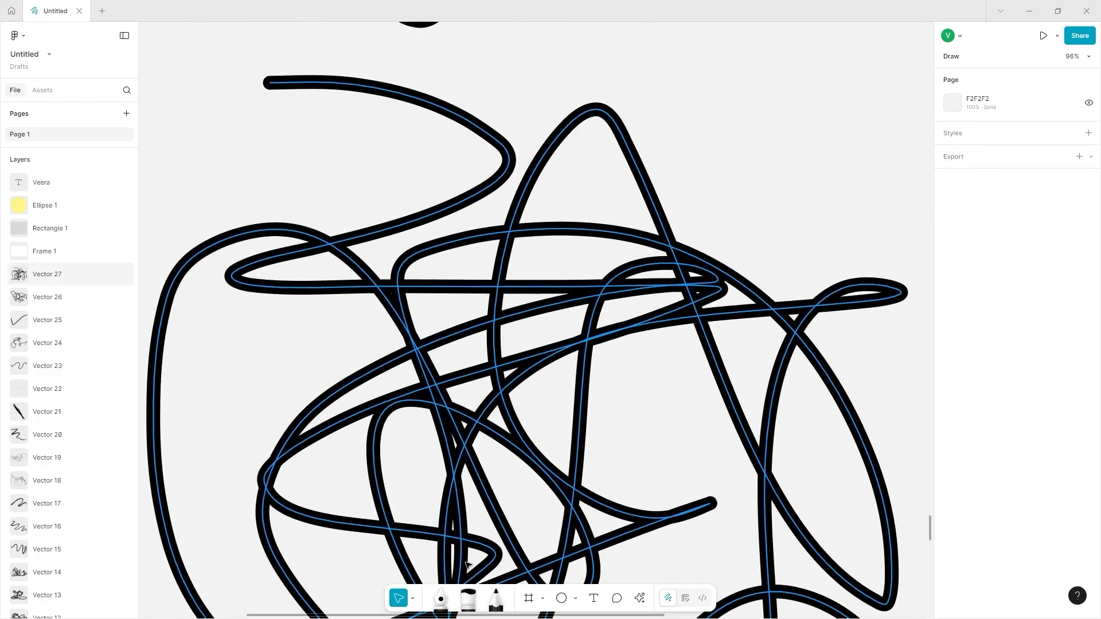
scroll(466, 565, up, 20)
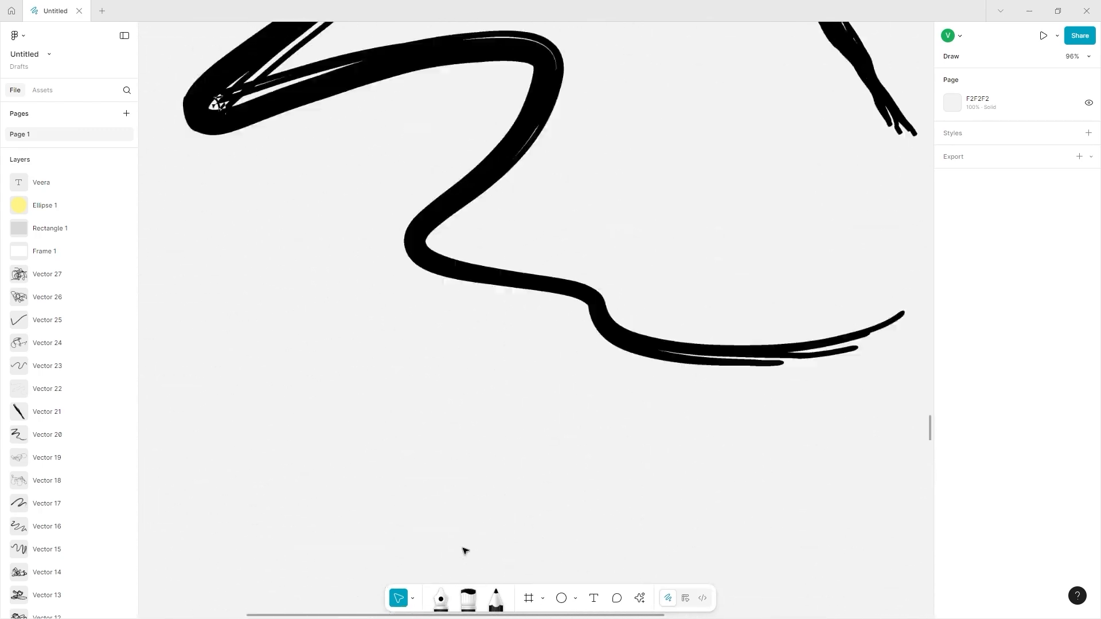
scroll(466, 551, down, 10)
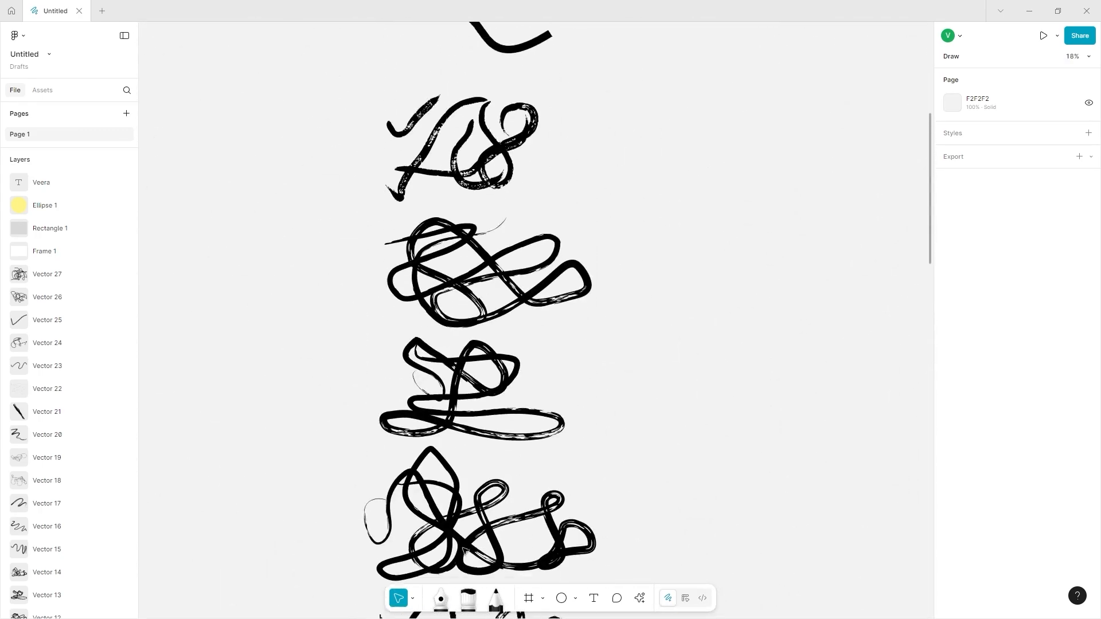
scroll(463, 550, up, 5)
scroll(398, 585, right, 3)
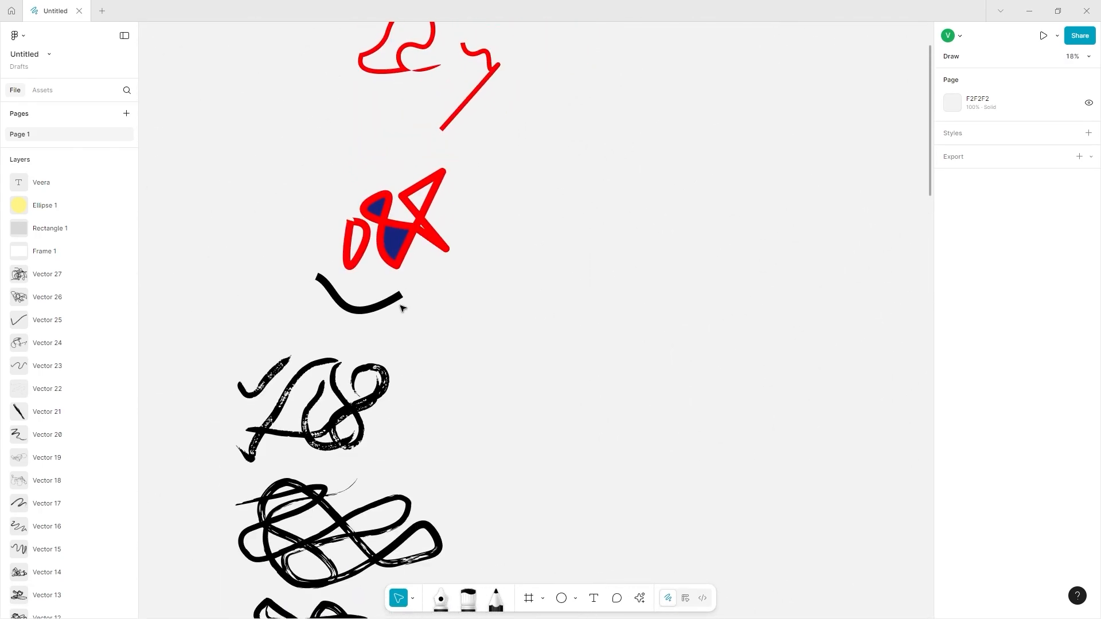
scroll(400, 308, right, 3)
scroll(400, 308, up, 1)
scroll(276, 206, up, 5)
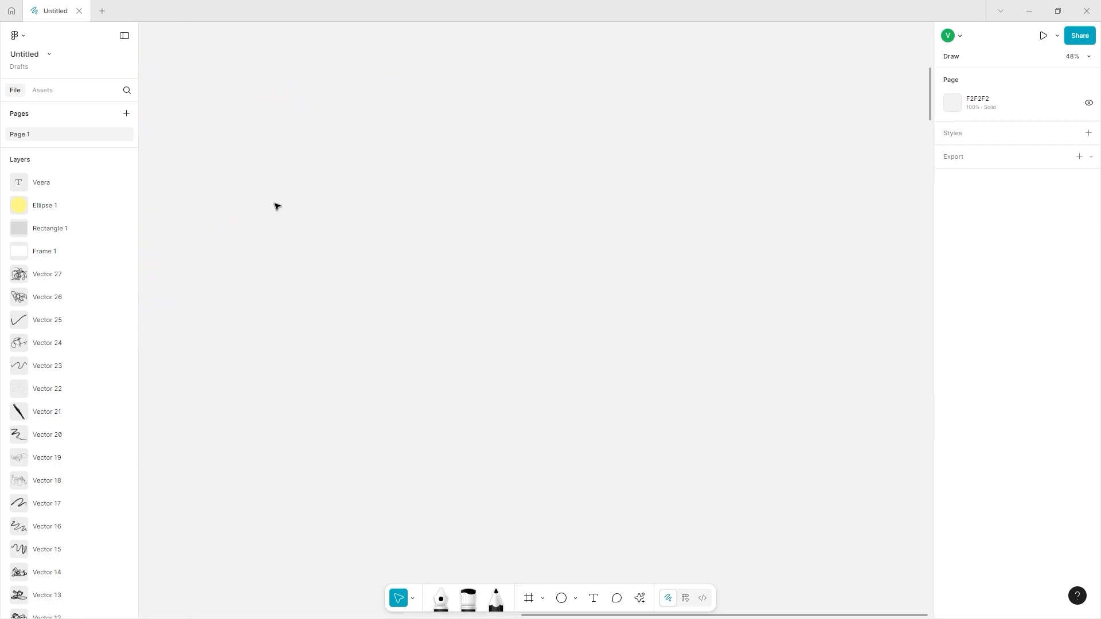
Step: Brush a large round character body with two footed legs beneath it, using the black brush at size 80
click(465, 606)
mouse_move(491, 58)
mouse_down()
mouse_move(410, 167)
mouse_move(396, 371)
mouse_move(512, 469)
mouse_move(731, 384)
mouse_move(768, 227)
mouse_move(665, 73)
mouse_move(572, 43)
mouse_move(449, 87)
mouse_move(430, 122)
mouse_up()
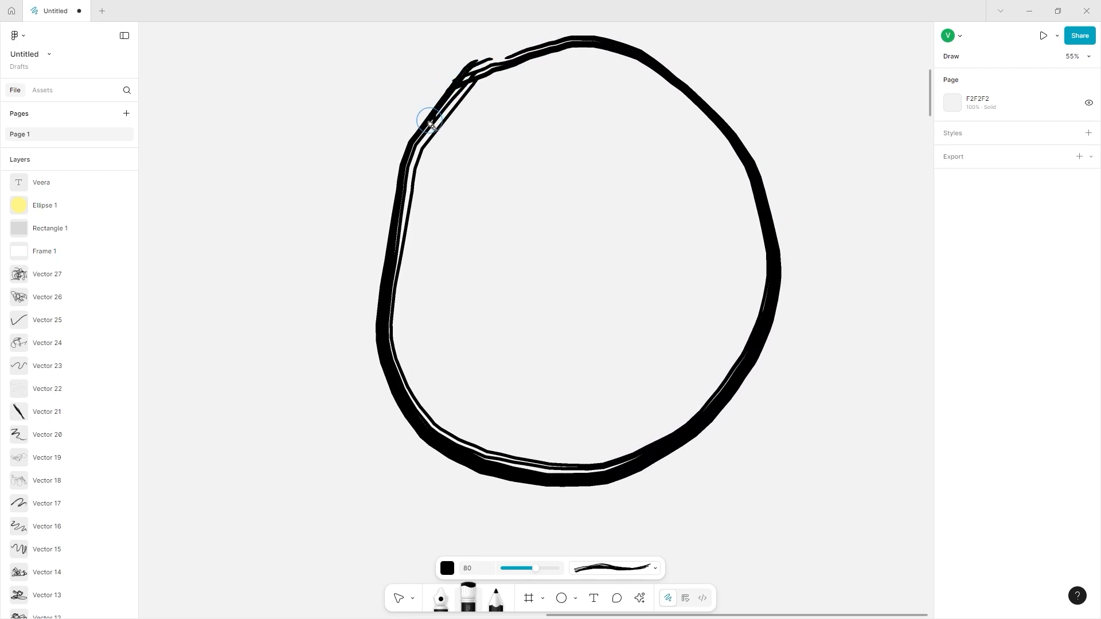
scroll(459, 453, down, 3)
mouse_move(482, 287)
mouse_down()
mouse_move(489, 412)
mouse_move(470, 476)
mouse_move(423, 490)
mouse_move(419, 457)
mouse_move(459, 476)
mouse_up()
mouse_move(618, 289)
mouse_down()
mouse_move(671, 523)
mouse_move(662, 442)
mouse_move(653, 445)
mouse_up()
Step: Brush a curled arm on each side of the body and undo the extra scribble at the right arm's joint
scroll(390, 247, up, 3)
mouse_move(395, 246)
mouse_down()
mouse_move(230, 208)
mouse_move(223, 269)
mouse_move(253, 255)
mouse_move(268, 208)
mouse_up()
mouse_move(782, 215)
mouse_down()
mouse_move(858, 218)
mouse_move(766, 223)
mouse_up()
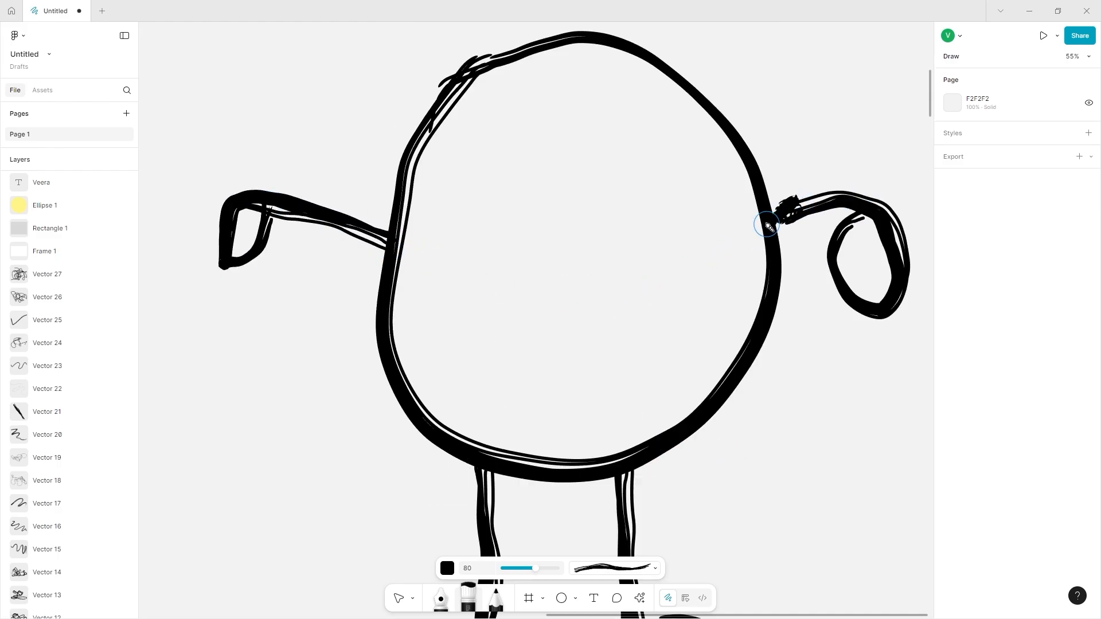
key(ctrl+z)
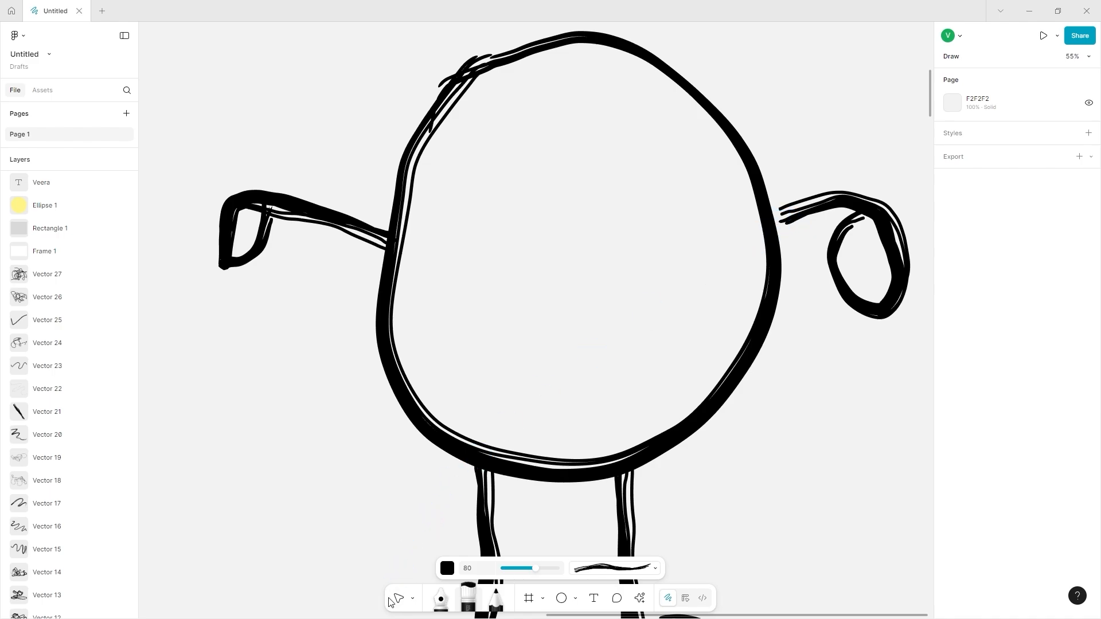
Step: Move the right arm against the body's outline, at X 3552 and Y 1720
click(395, 599)
click(817, 207)
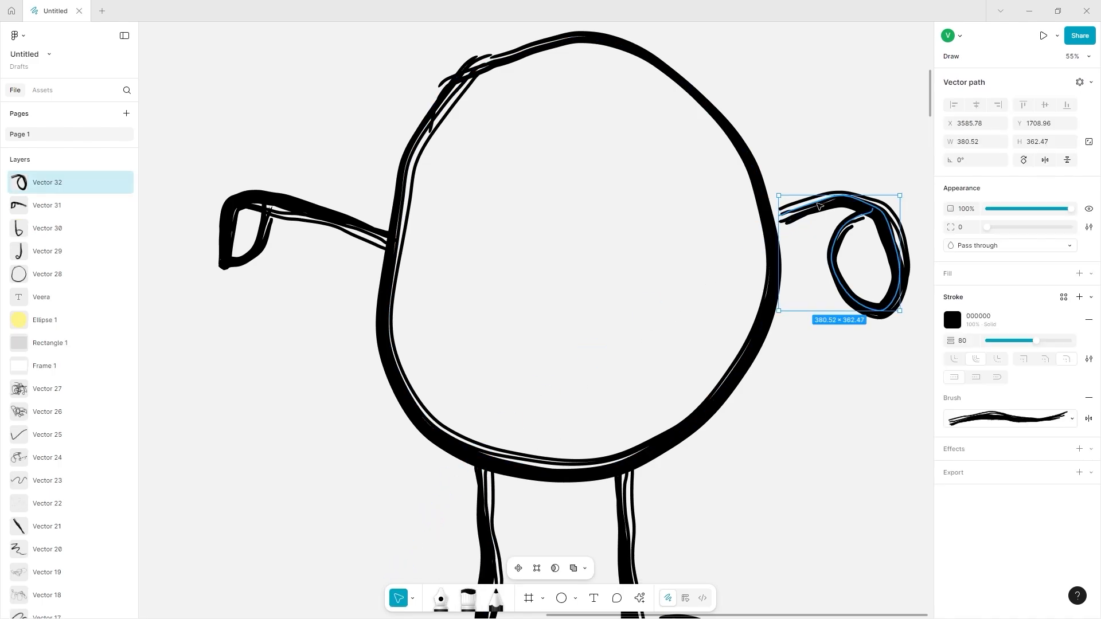
drag(817, 207, 806, 210)
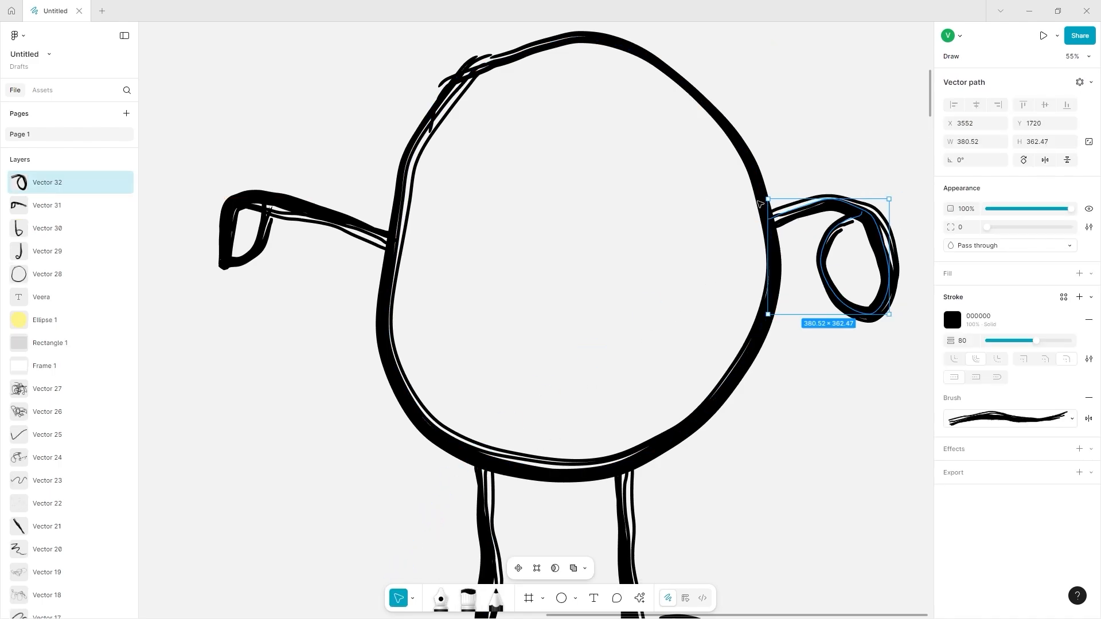
Step: Brush two tall pointed ears on top of the character's body in black at size 80
click(472, 593)
scroll(493, 535, up, 2)
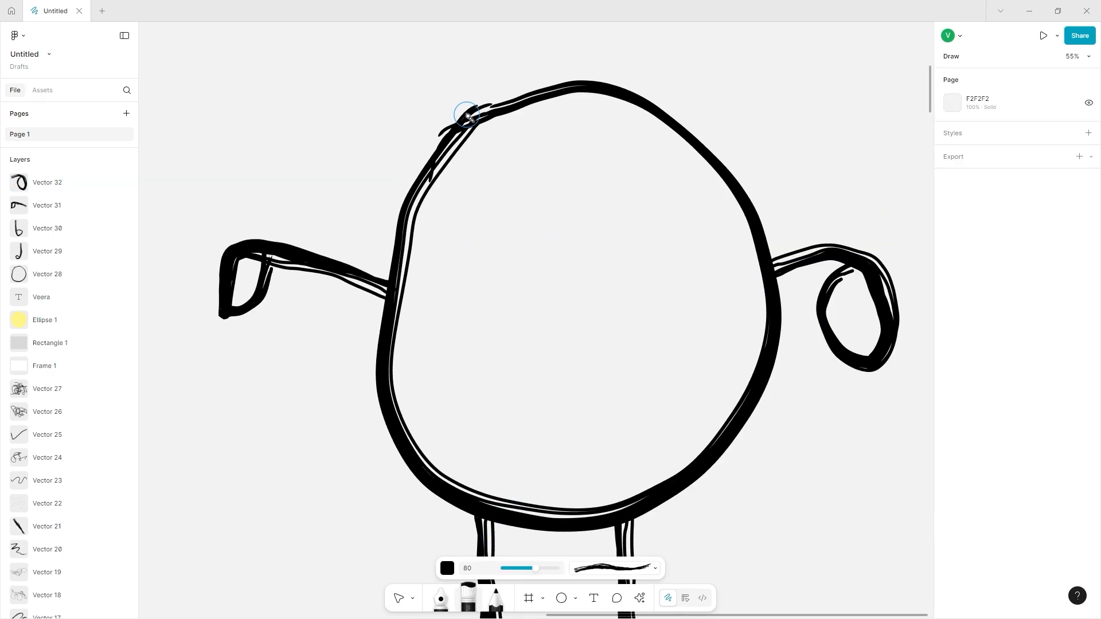
scroll(468, 117, up, 5)
mouse_move(510, 323)
mouse_down()
mouse_move(506, 111)
mouse_move(570, 221)
mouse_move(604, 319)
mouse_move(635, 335)
mouse_move(779, 147)
mouse_move(735, 355)
mouse_move(711, 390)
mouse_up()
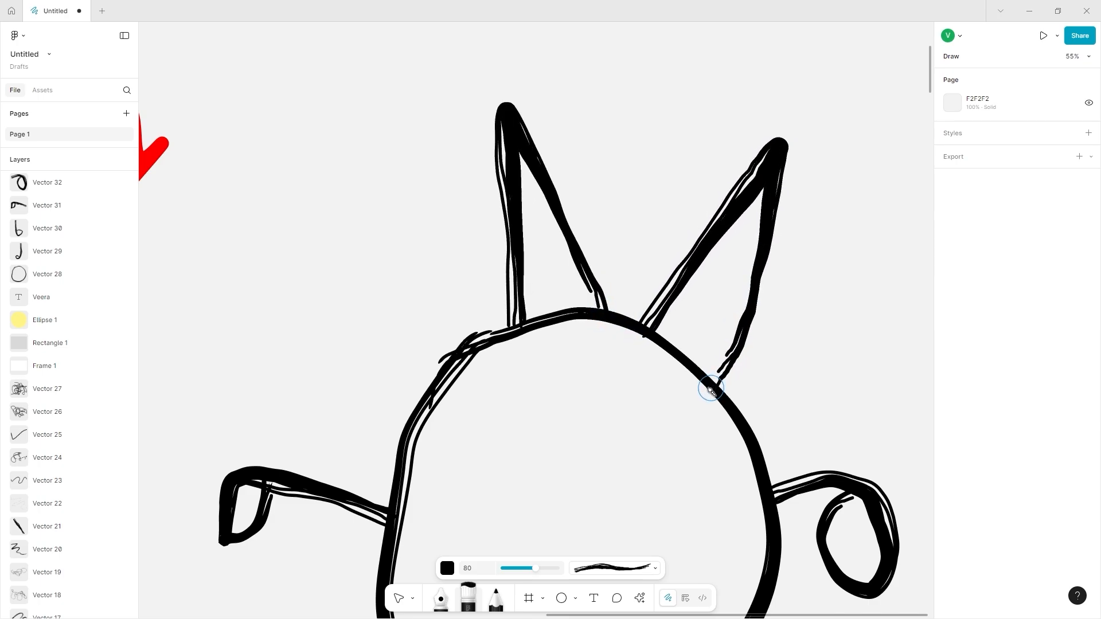
Step: Select all seven strokes of the character, shift them slightly up and to the left, and group them
click(399, 599)
scroll(498, 316, down, 3)
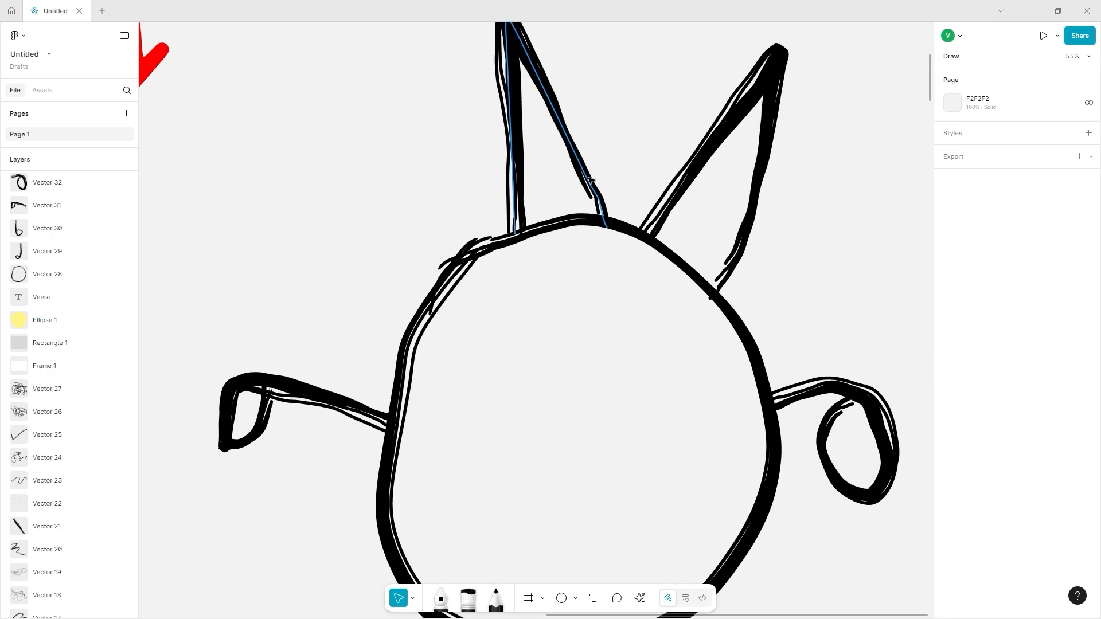
scroll(458, 144, down, 3)
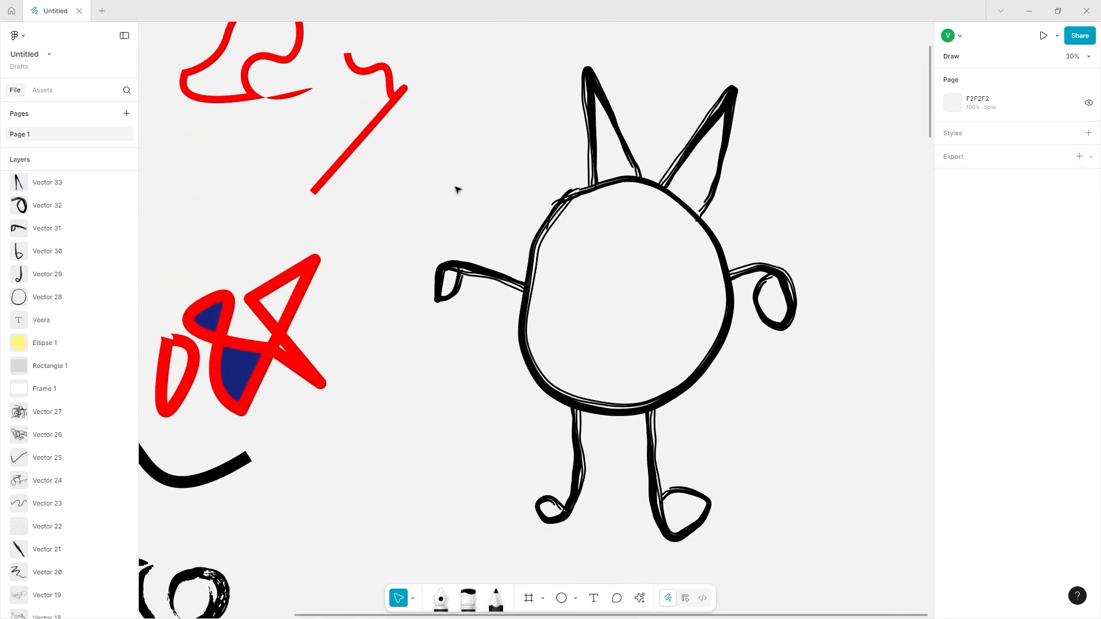
drag(438, 141, 790, 505)
drag(631, 344, 570, 305)
scroll(580, 222, up, 5)
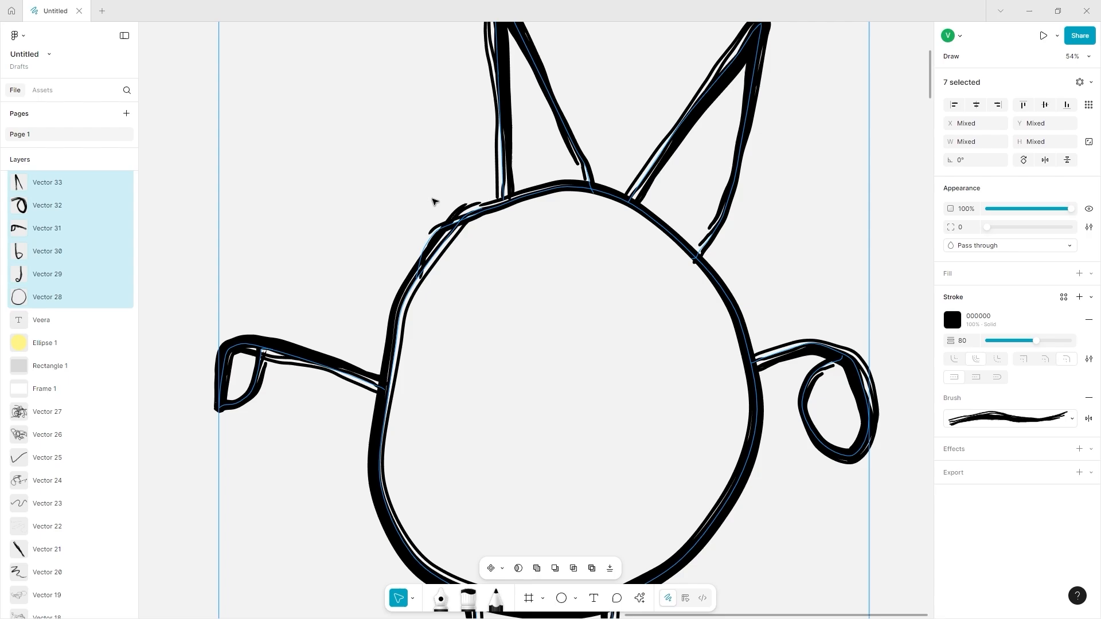
key(ctrl+g)
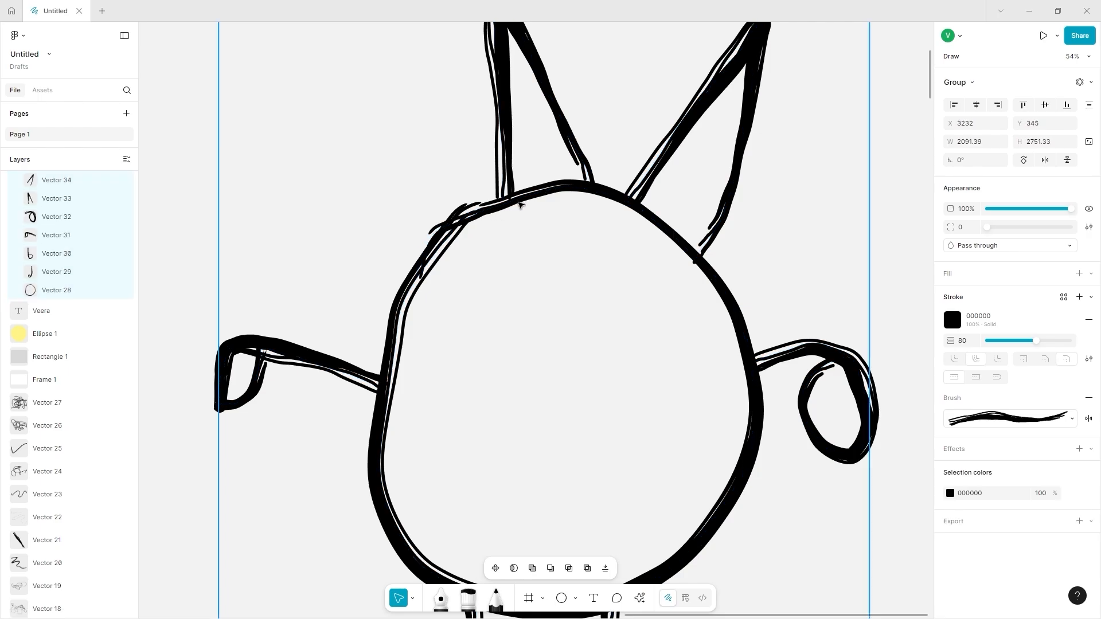
Step: Edit the left ear's path and close its base with a curved Pen segment between the two open ends
double_click(590, 176)
double_click(591, 177)
scroll(573, 175, up, 3)
scroll(590, 137, down, 3)
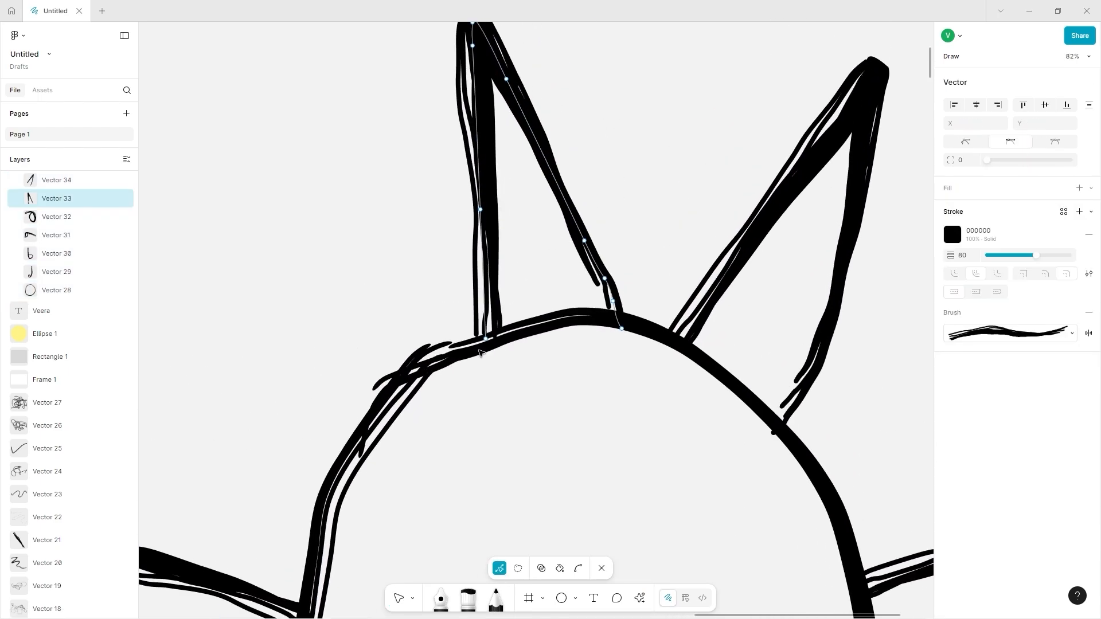
scroll(464, 393, up, 6)
scroll(465, 393, up, 1)
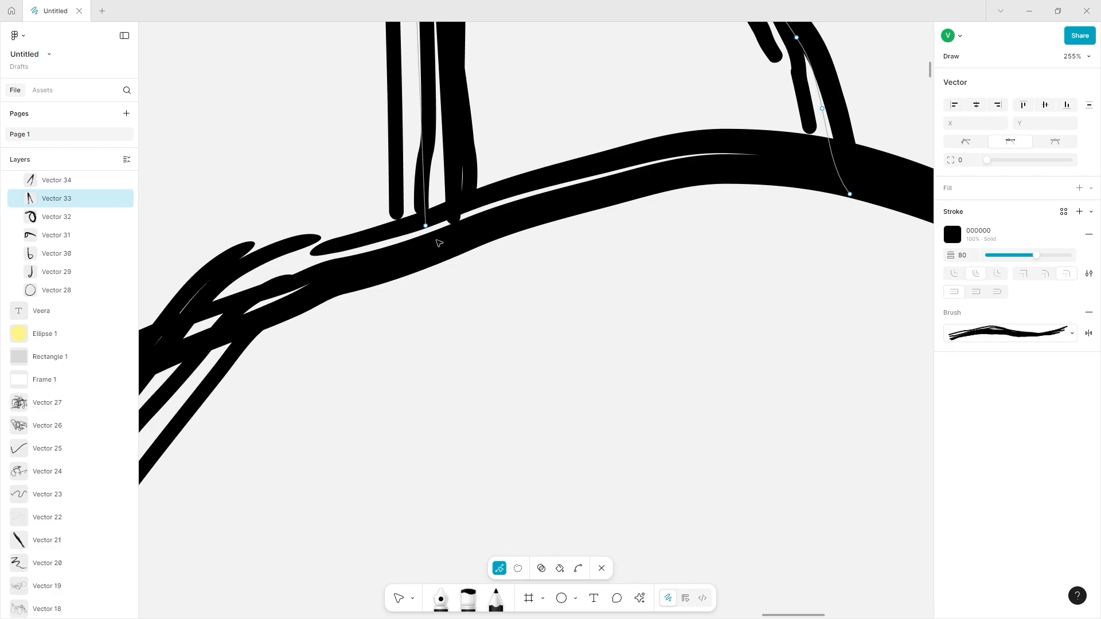
key(p)
click(849, 194)
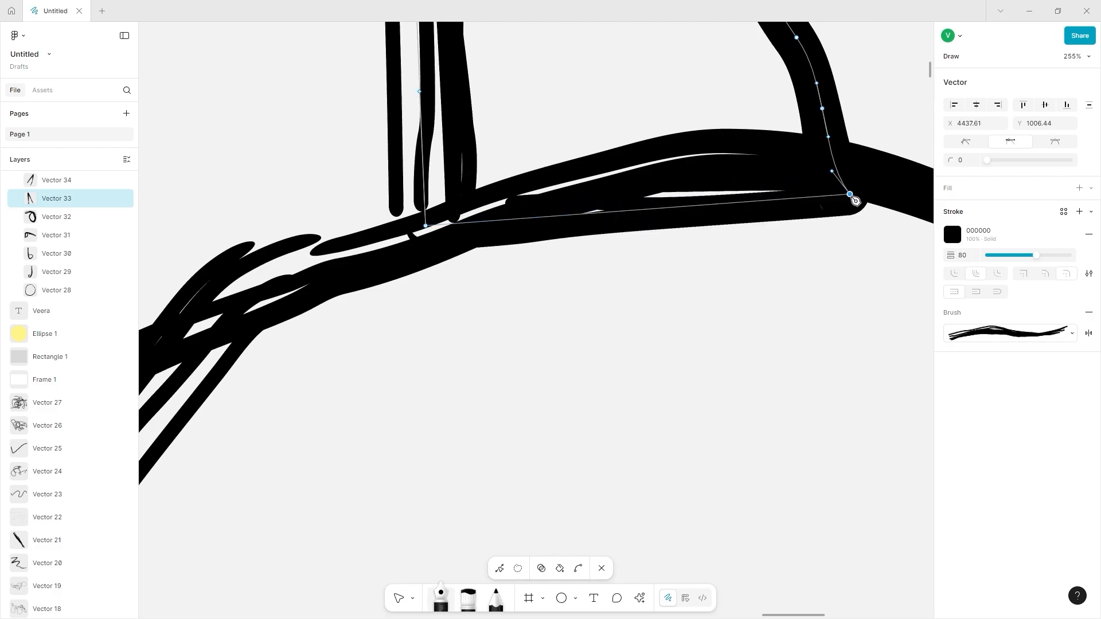
scroll(853, 197, right, 5)
key(Escape)
scroll(443, 192, down, 5)
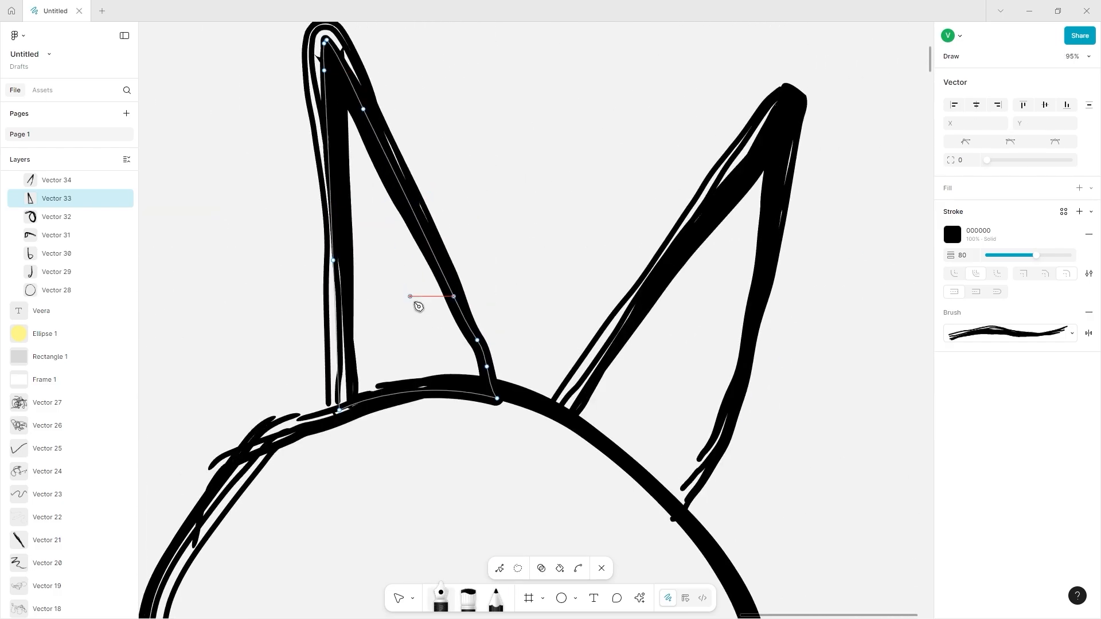
Step: Fill the closed left ear and recolour the fill with the page's light yellow
key(shift+m)
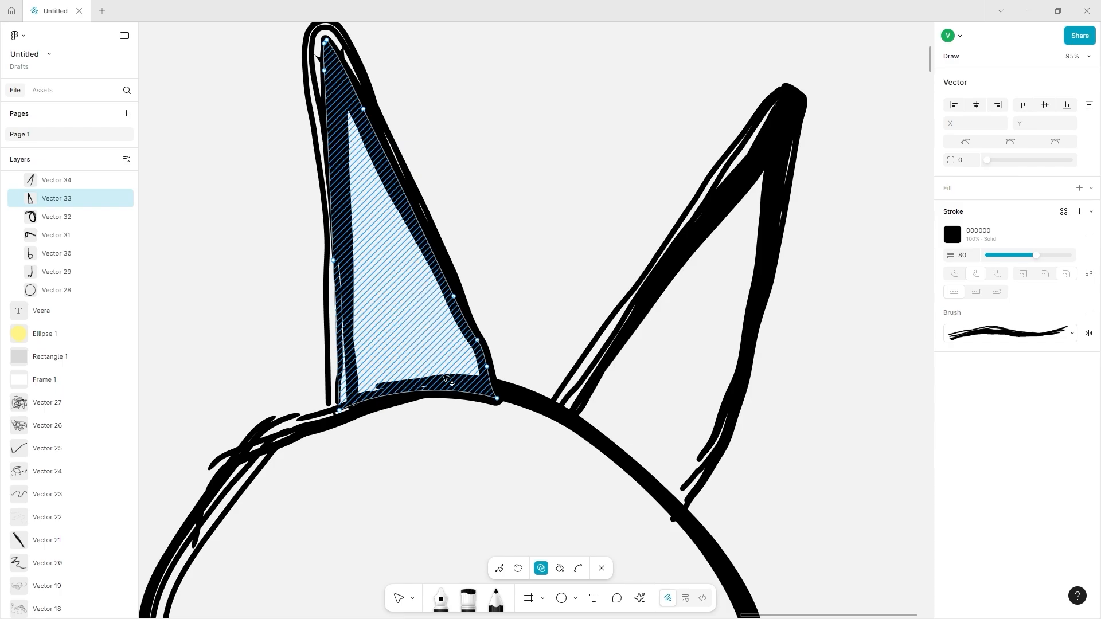
click(560, 568)
click(422, 339)
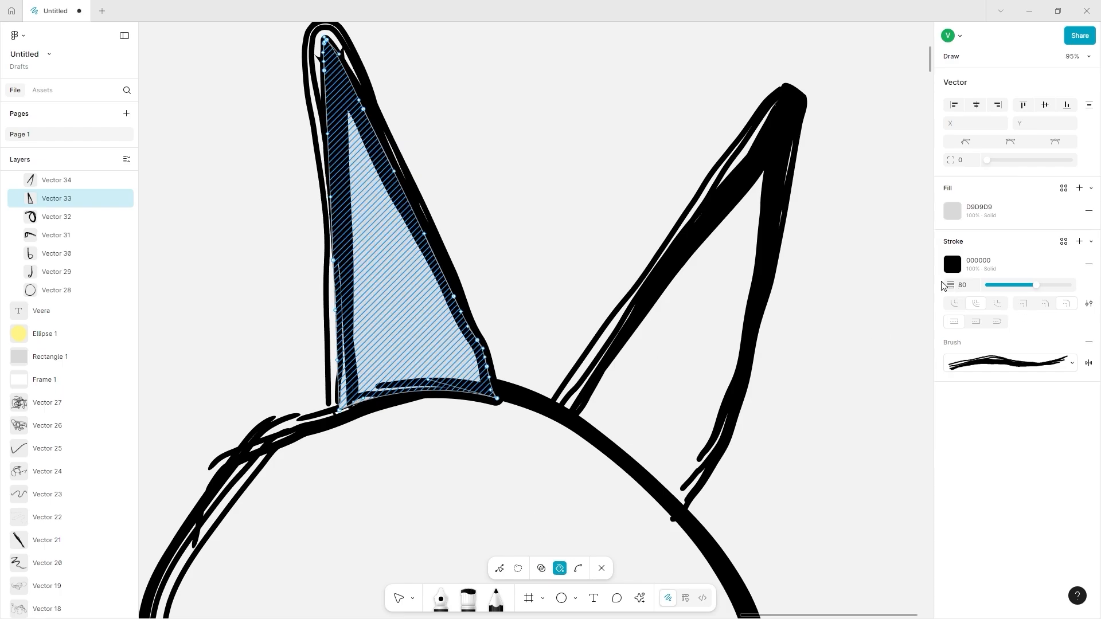
click(951, 211)
drag(863, 315, 913, 266)
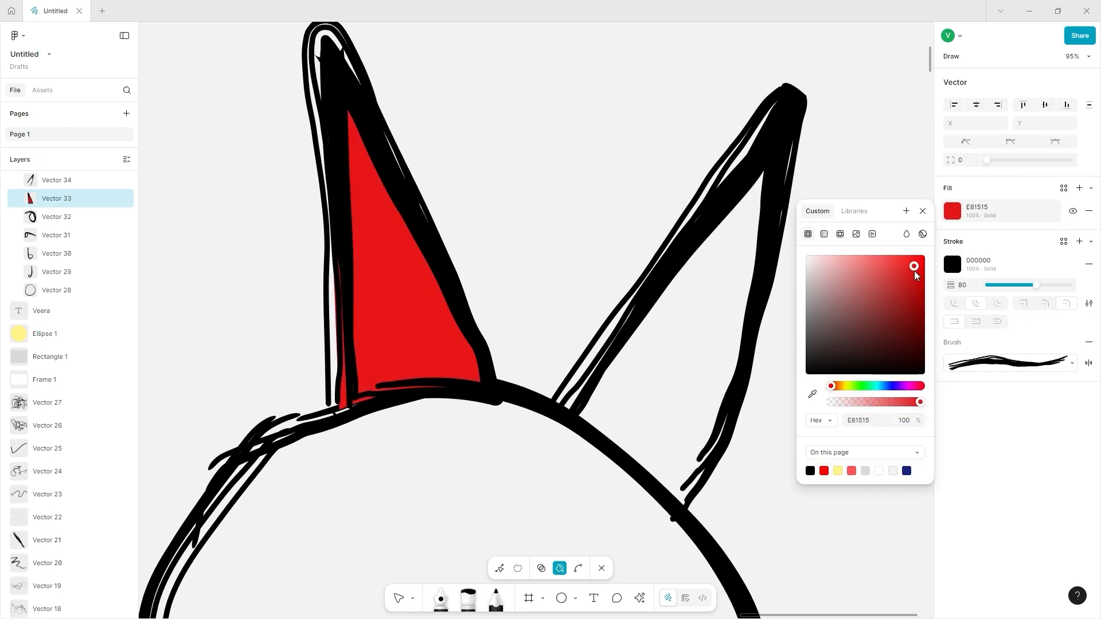
click(838, 471)
Step: Edit the right ear's path and connect its two open base ends with a Pen segment
click(712, 480)
double_click(707, 478)
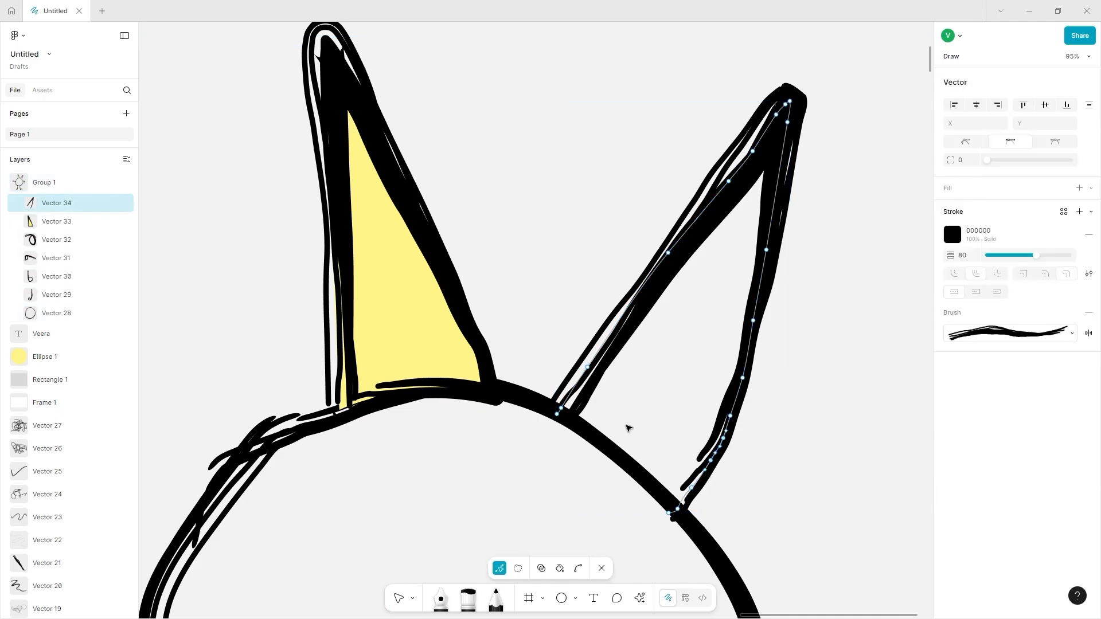
click(557, 413)
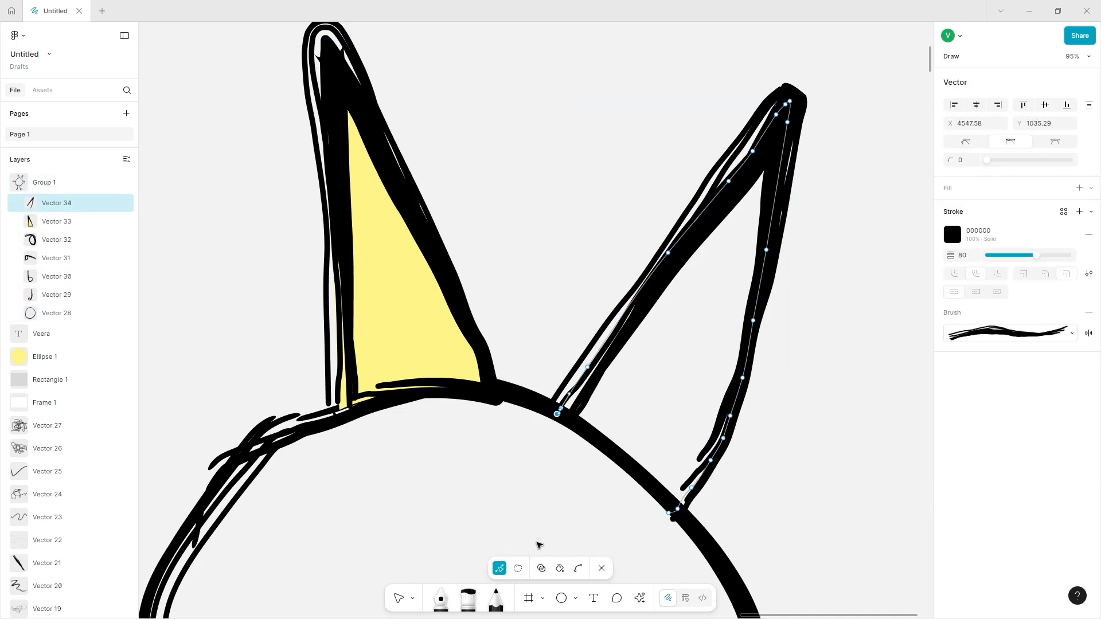
click(441, 598)
click(669, 516)
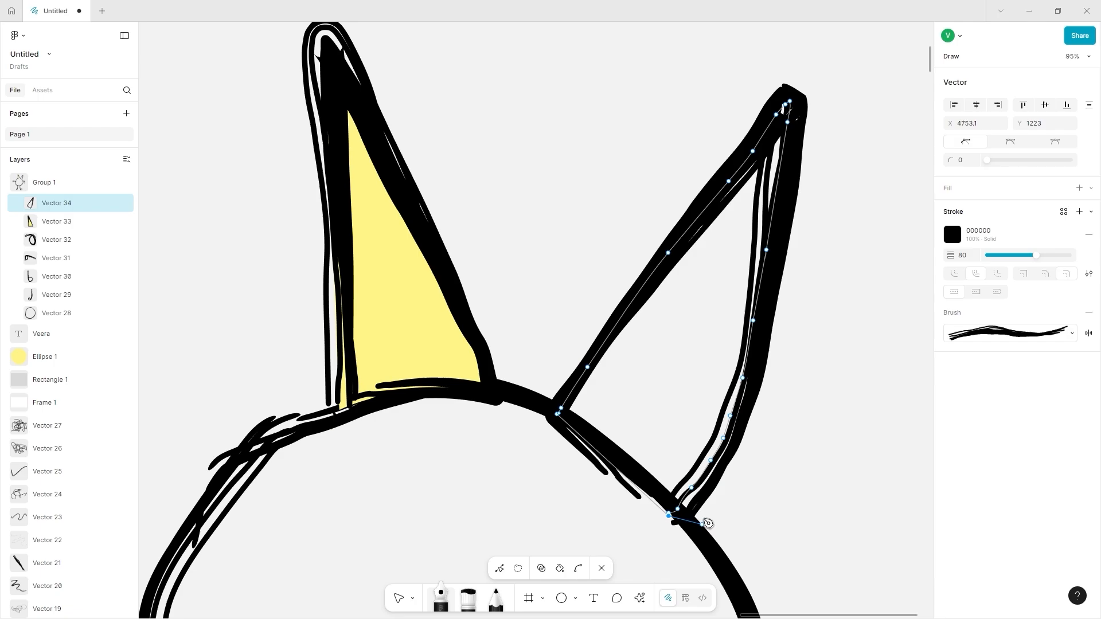
click(403, 602)
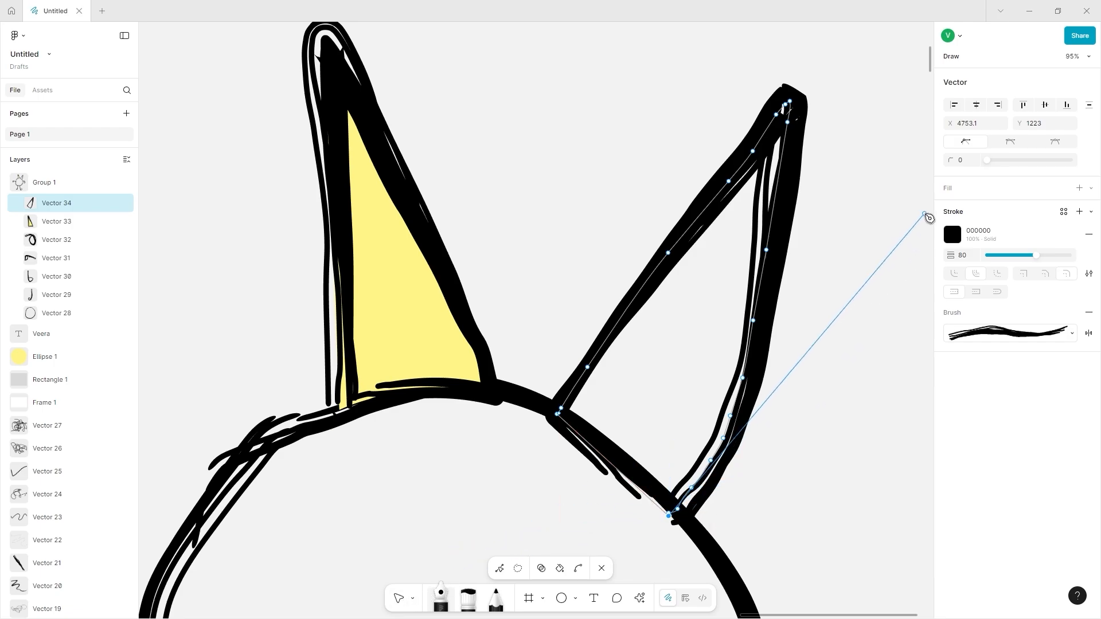
Step: Try to give the right ear a yellow FFED26 fill and leave path editing
click(953, 235)
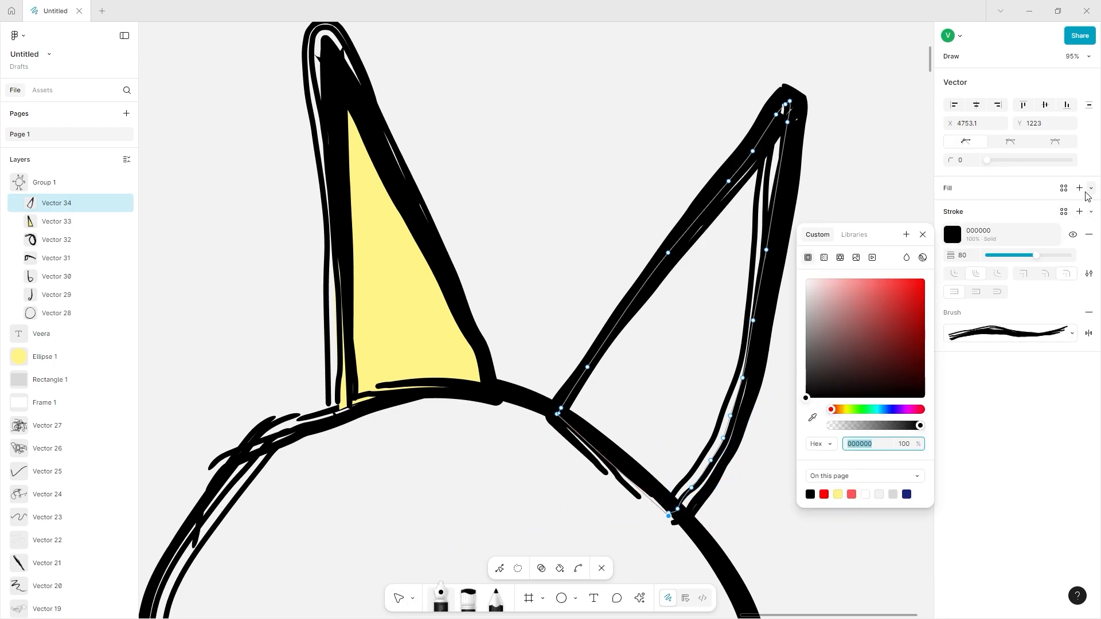
click(1079, 188)
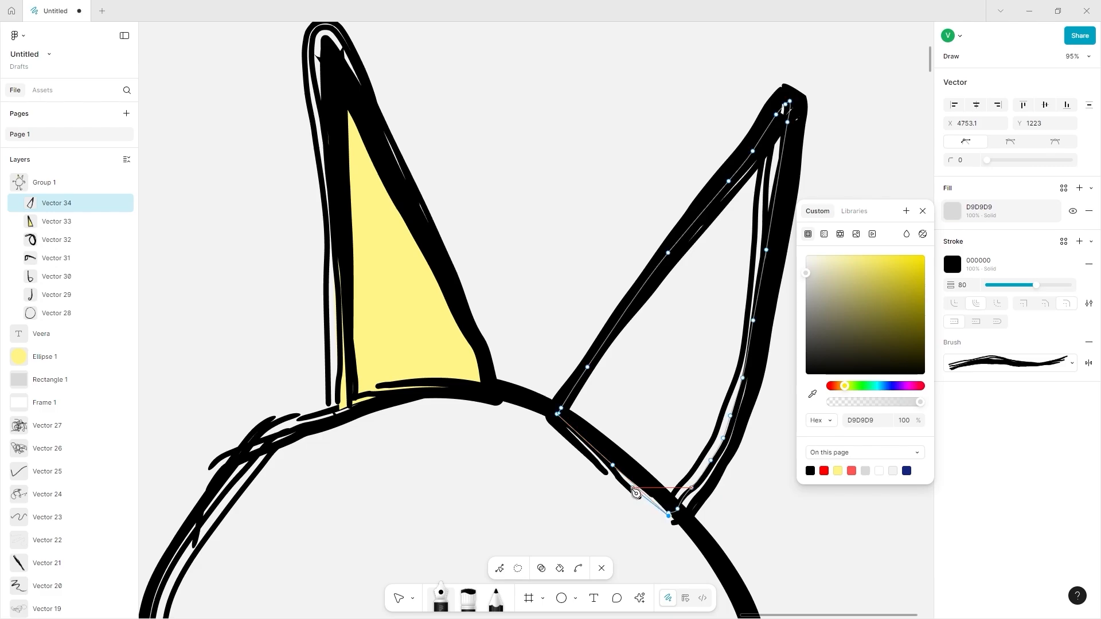
click(635, 493)
drag(867, 304, 915, 248)
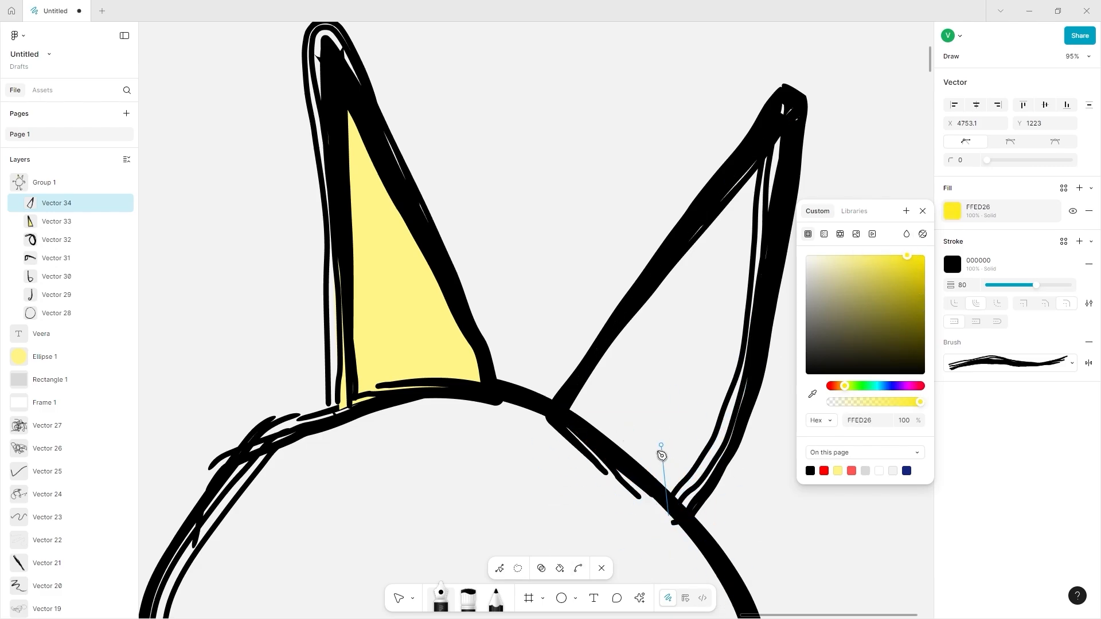
click(540, 568)
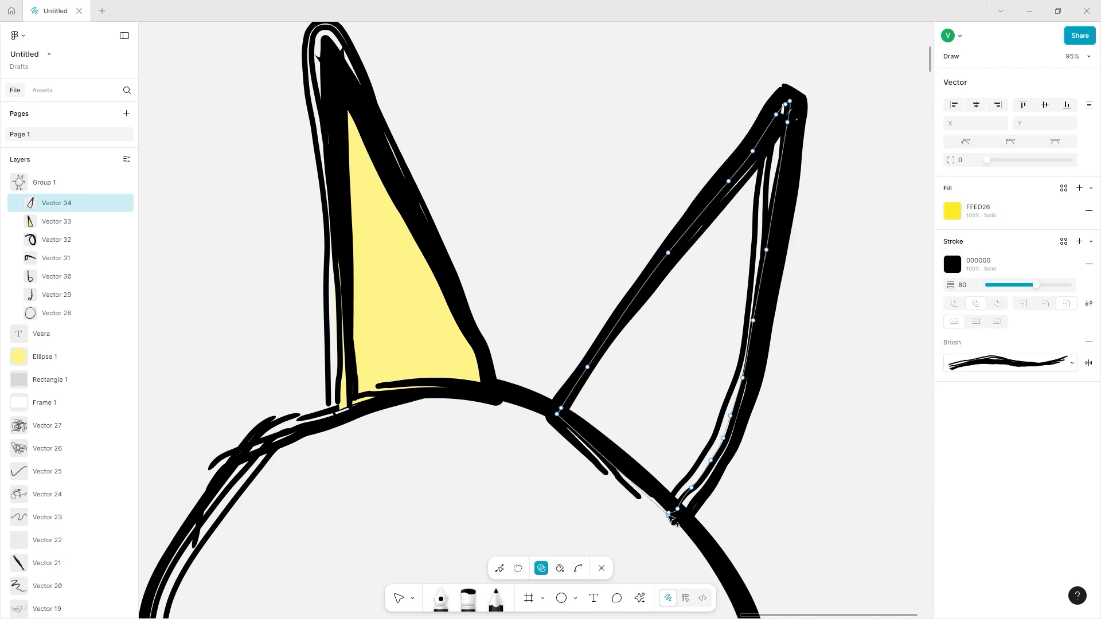
key(Escape)
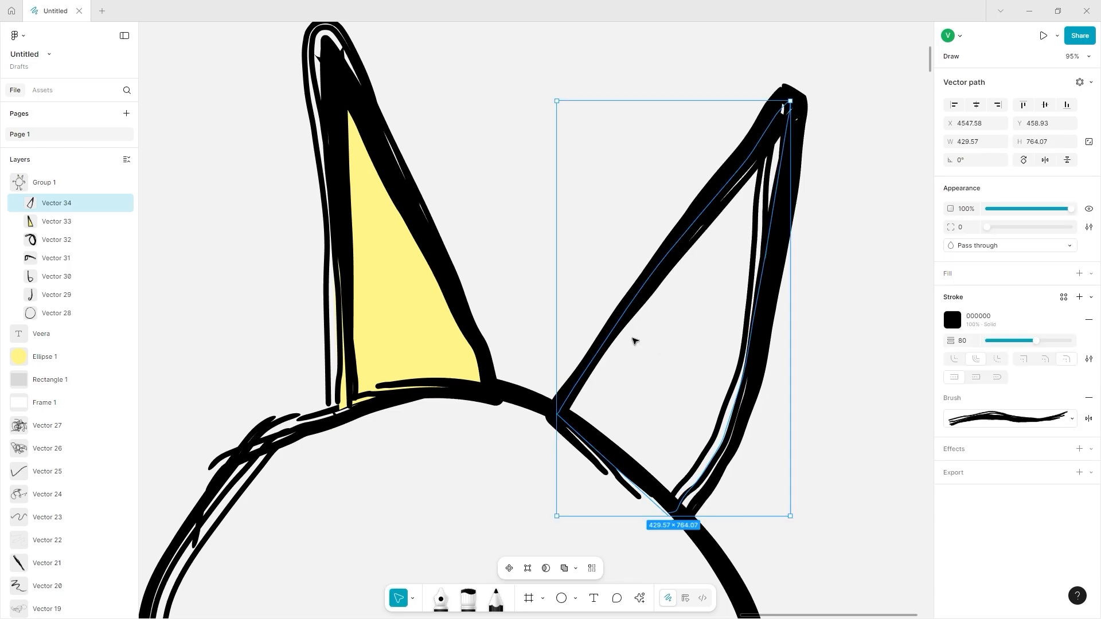
Step: Edit the right ear's path and join its two loose end points at the base to close the outline
scroll(693, 466, up, 5)
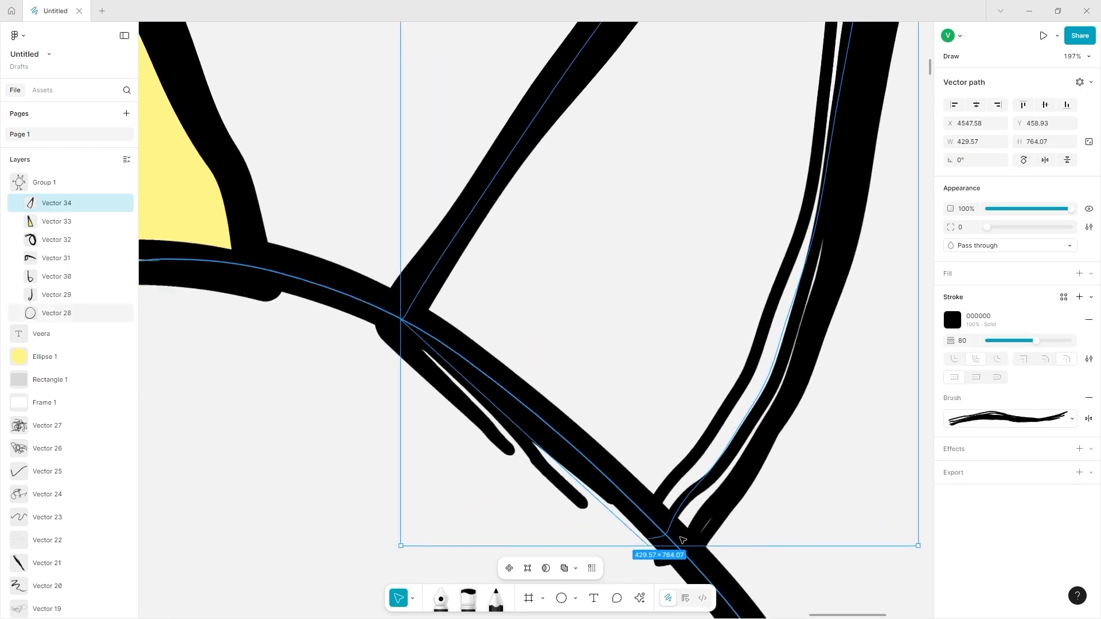
double_click(657, 510)
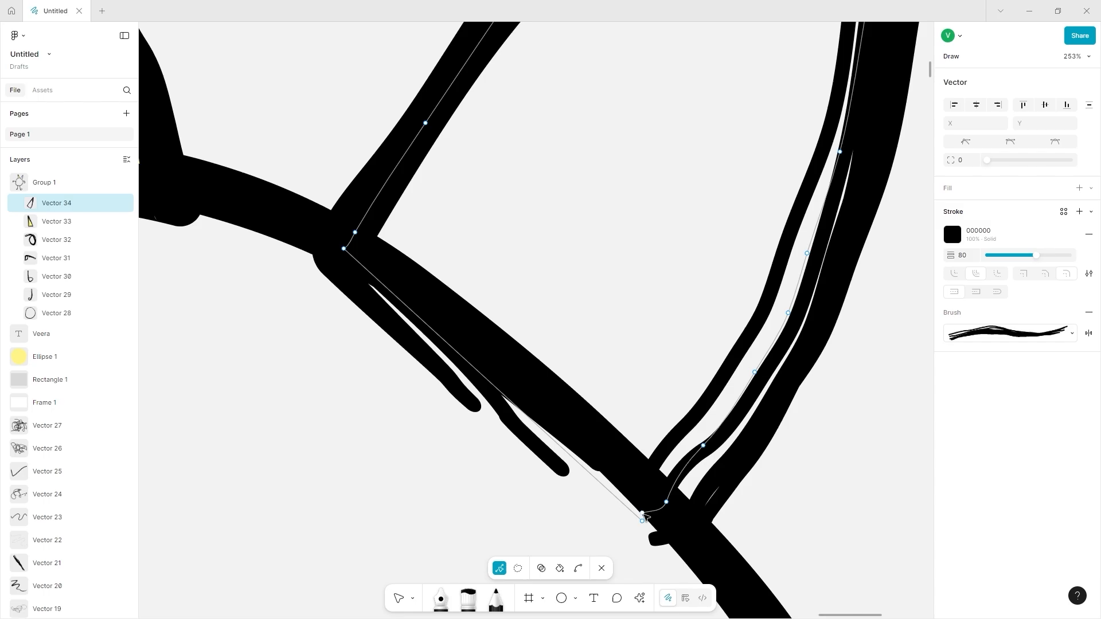
click(643, 516)
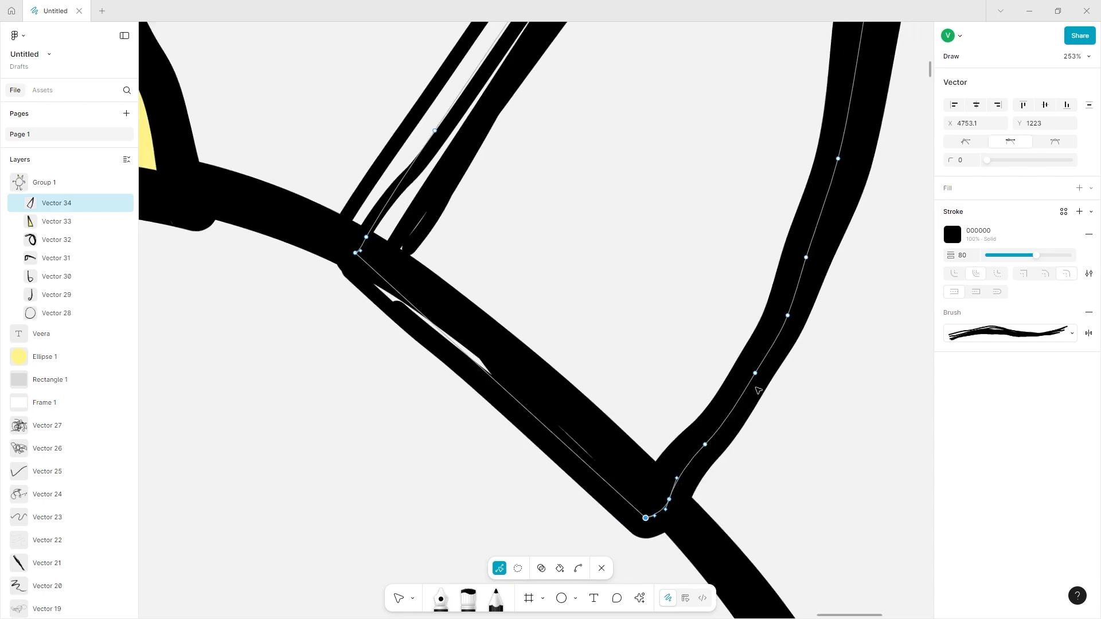
scroll(758, 391, down, 5)
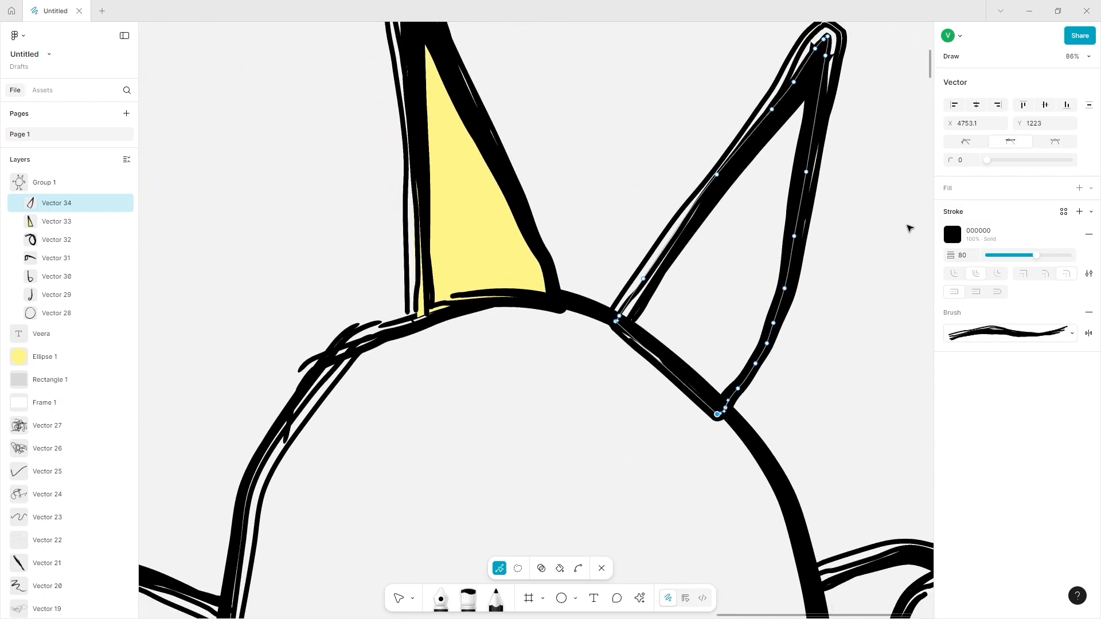
Step: Paint the closed right ear with a fill, recolour it light yellow FFF587 and leave path editing
click(541, 569)
click(560, 569)
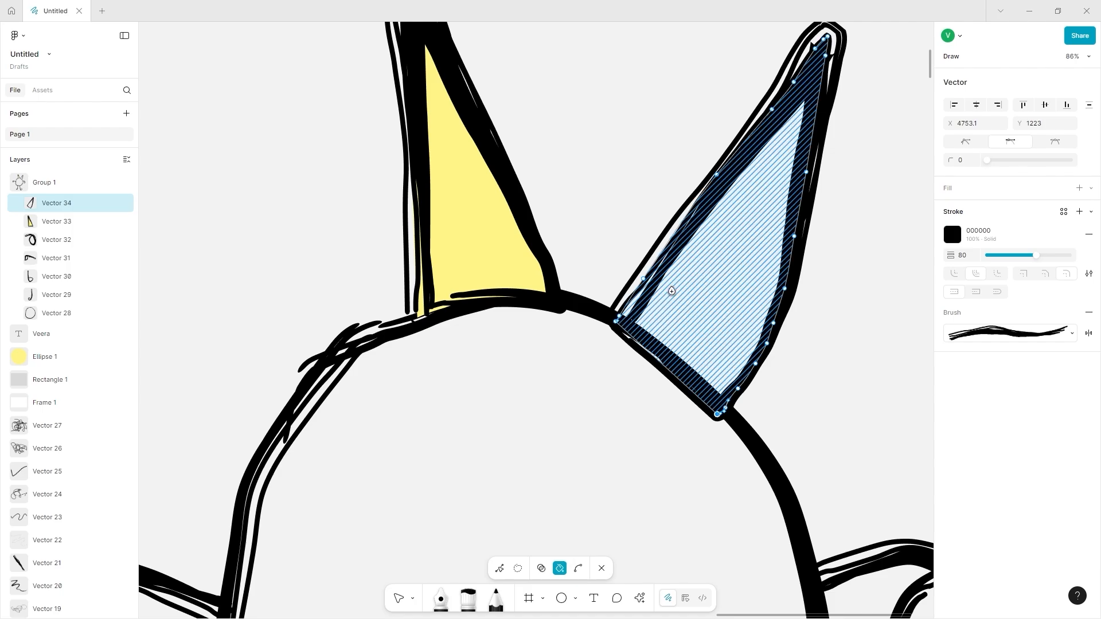
click(694, 286)
click(953, 211)
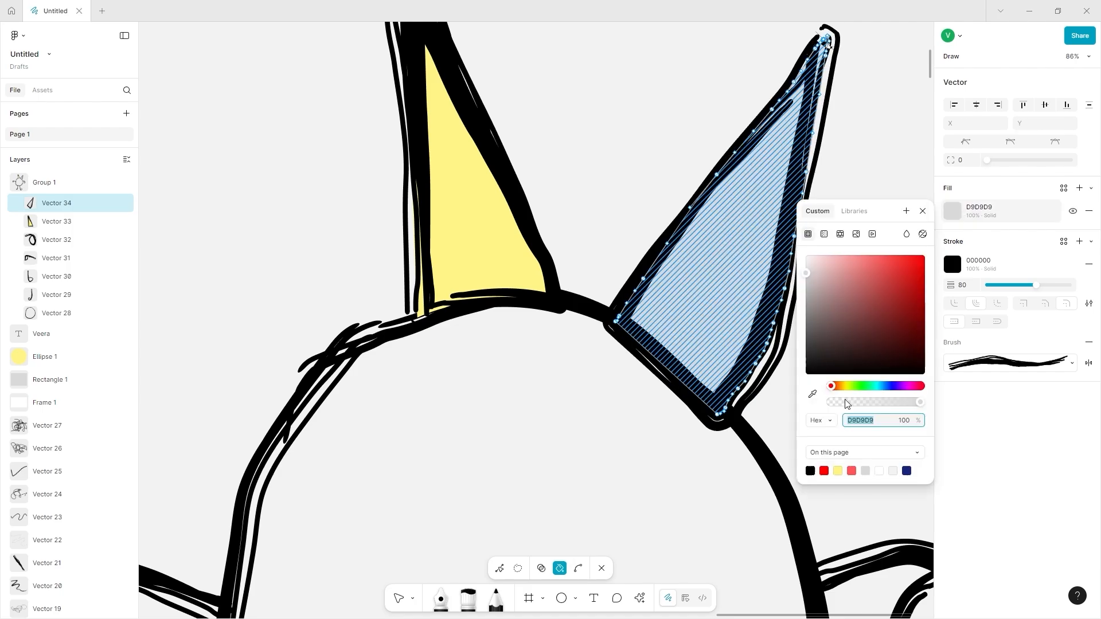
click(838, 470)
ctrl+scroll(614, 253, down, 5)
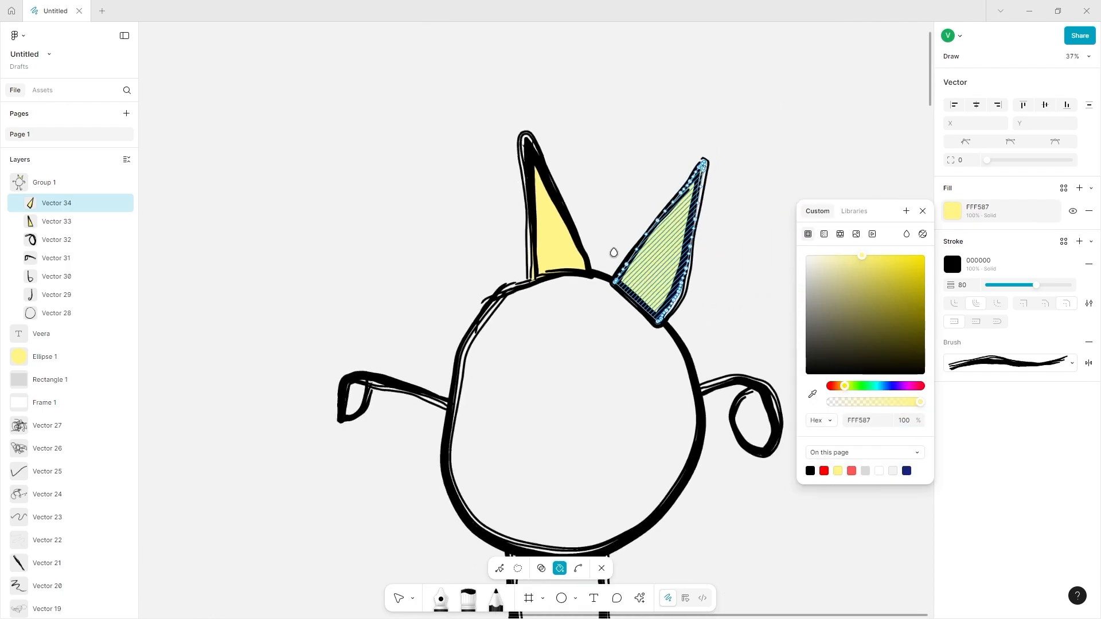
scroll(504, 430, down, 2)
key(Escape)
key(Escape)
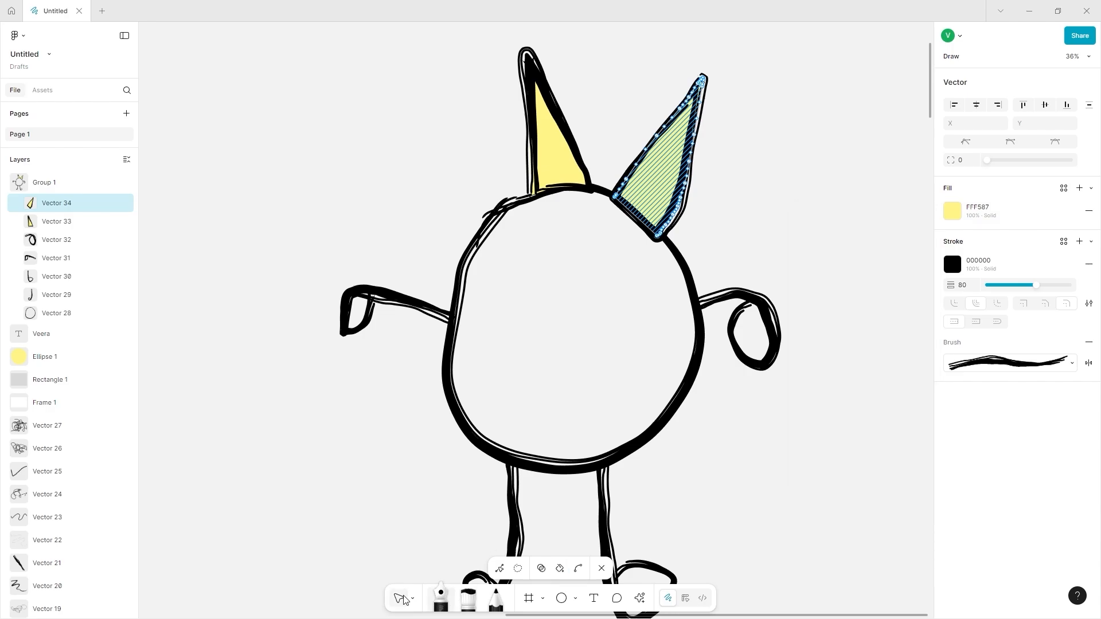
Step: Add a fill to the round body outline and colour it coral FF6E6E
click(474, 364)
double_click(694, 371)
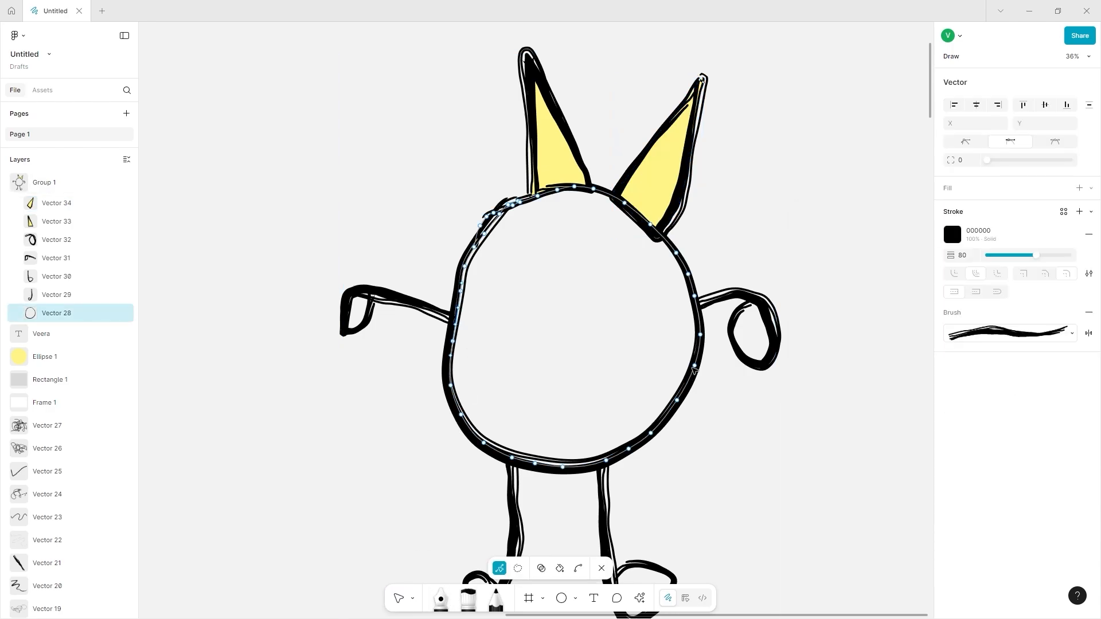
click(1079, 190)
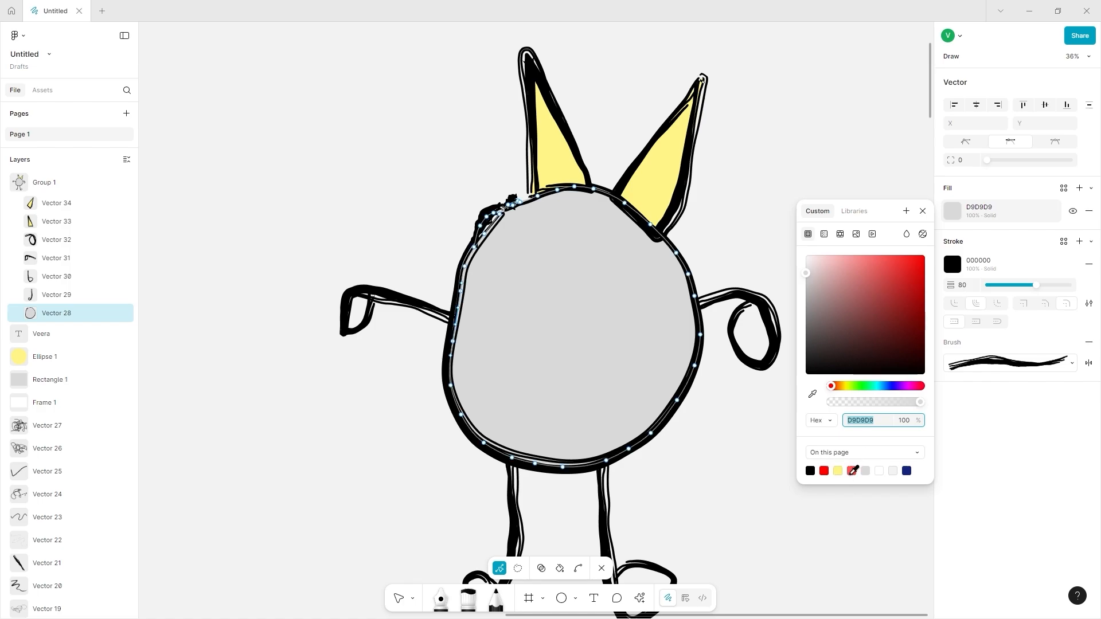
click(851, 472)
drag(835, 283, 873, 232)
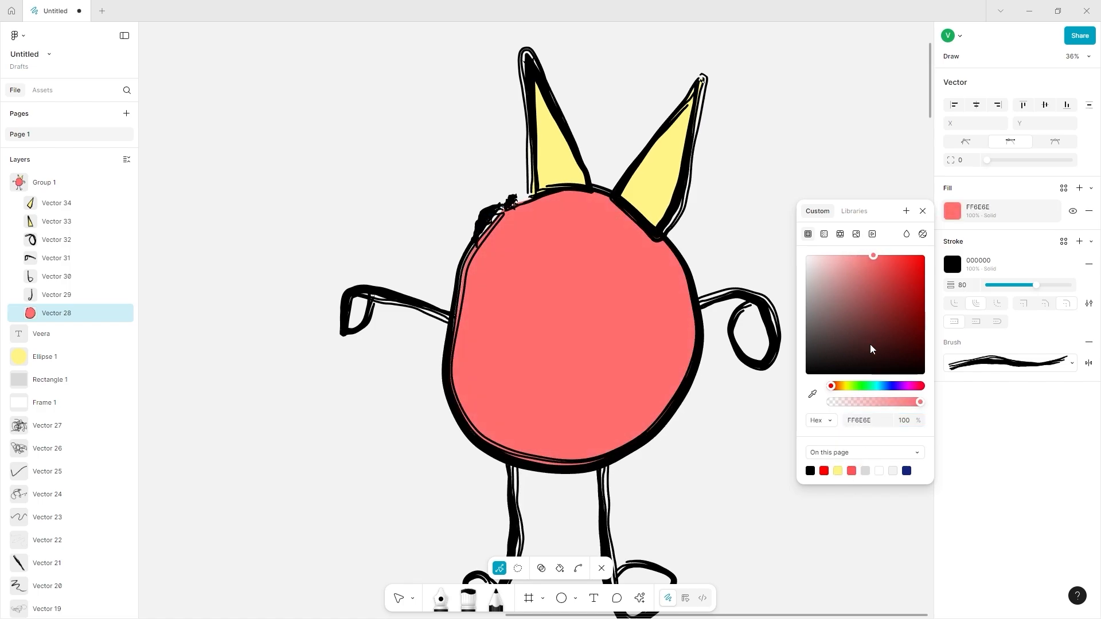
mouse_move(836, 390)
mouse_down()
mouse_move(847, 391)
mouse_move(830, 390)
mouse_up()
click(837, 391)
Step: Close the right hand's loop by moving its end point onto the arm, and fill it with cyan 57FFFF
click(755, 302)
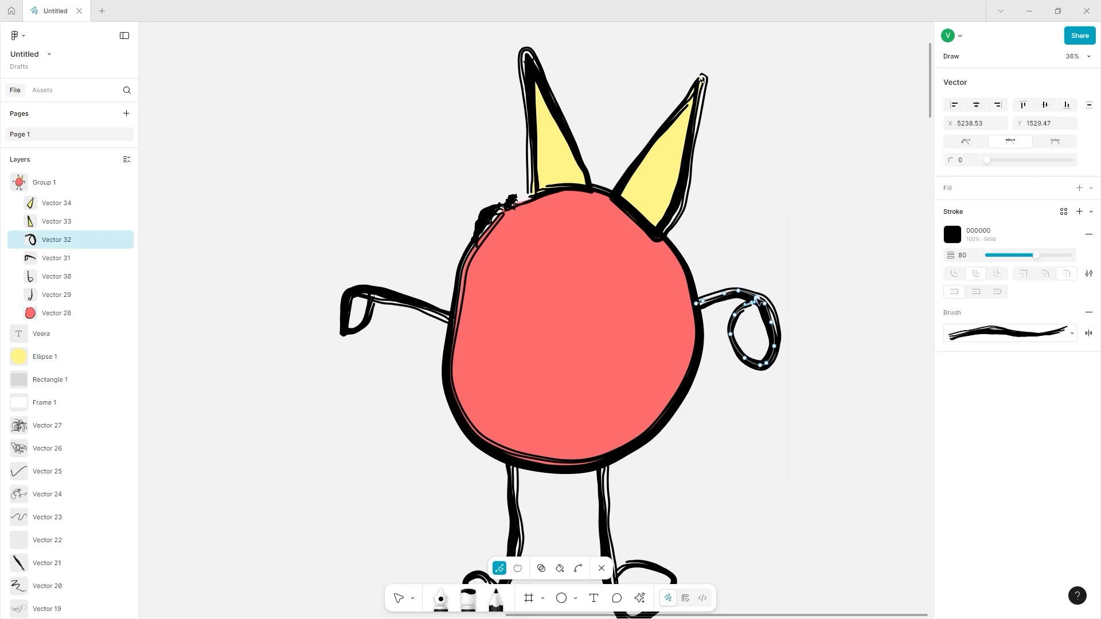
click(756, 295)
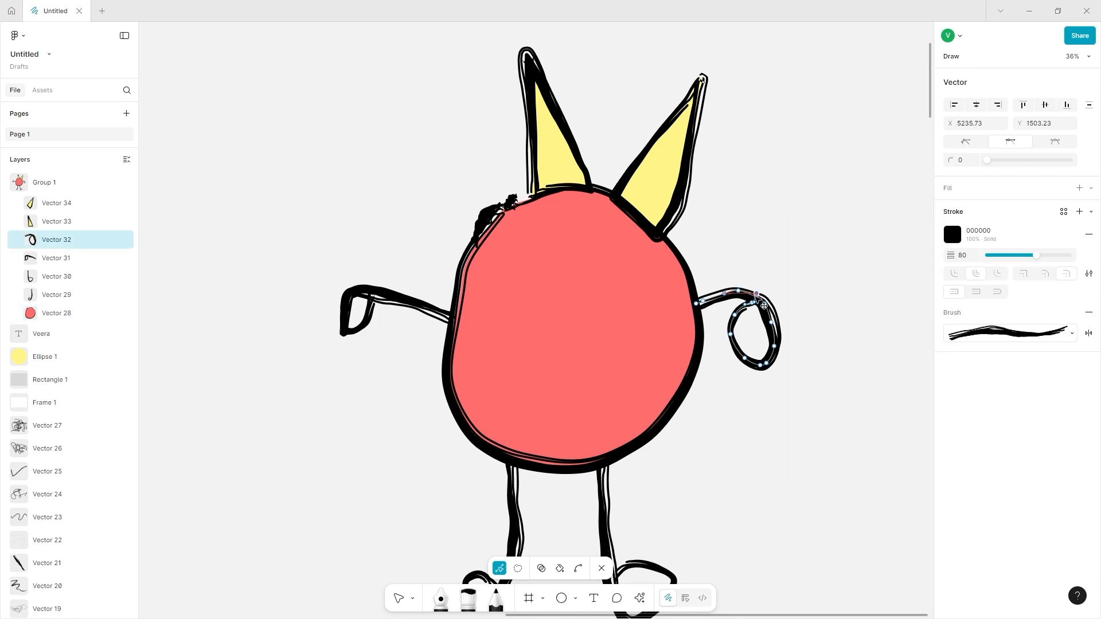
click(1079, 188)
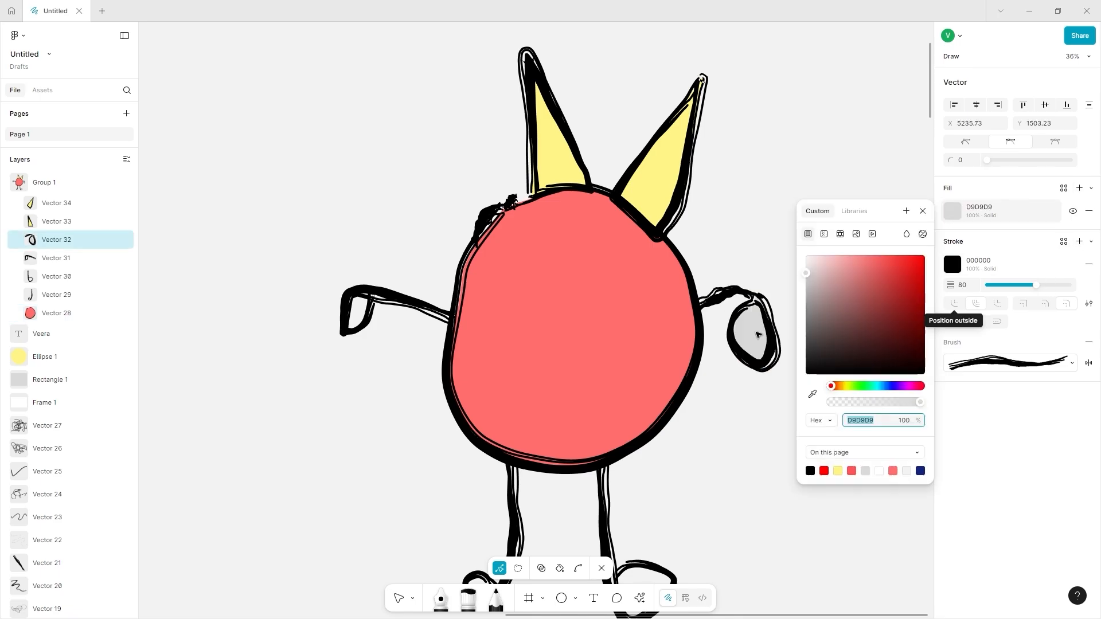
click(882, 392)
drag(882, 346, 894, 238)
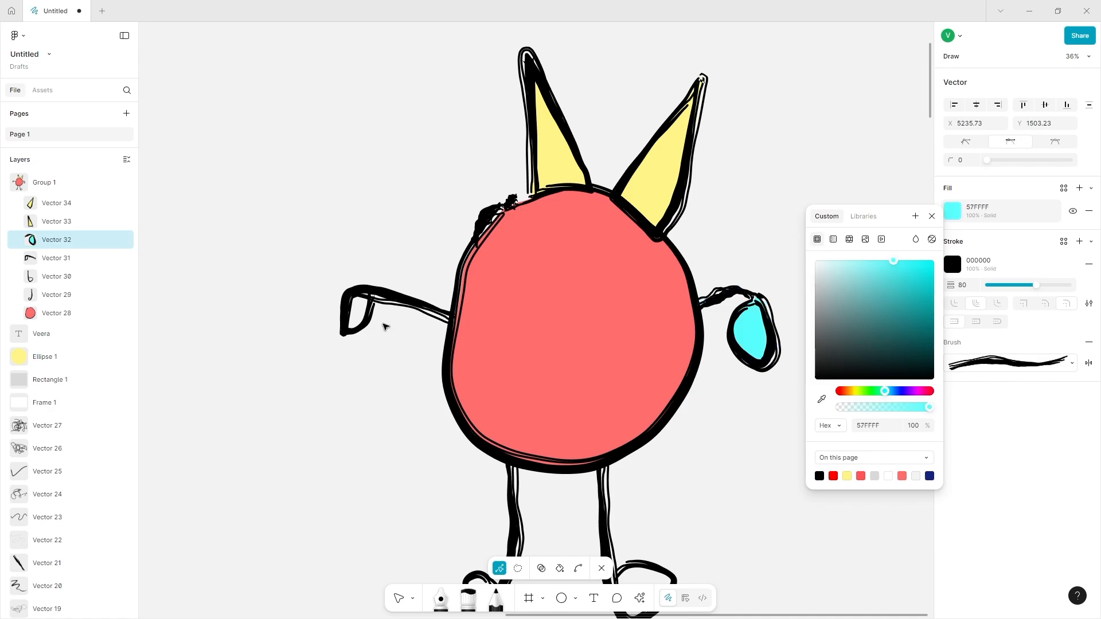
Step: Close the left hand's loop by moving its end point onto the arm, and fill it with the page's cyan 57FFFF
click(363, 318)
drag(371, 295, 384, 294)
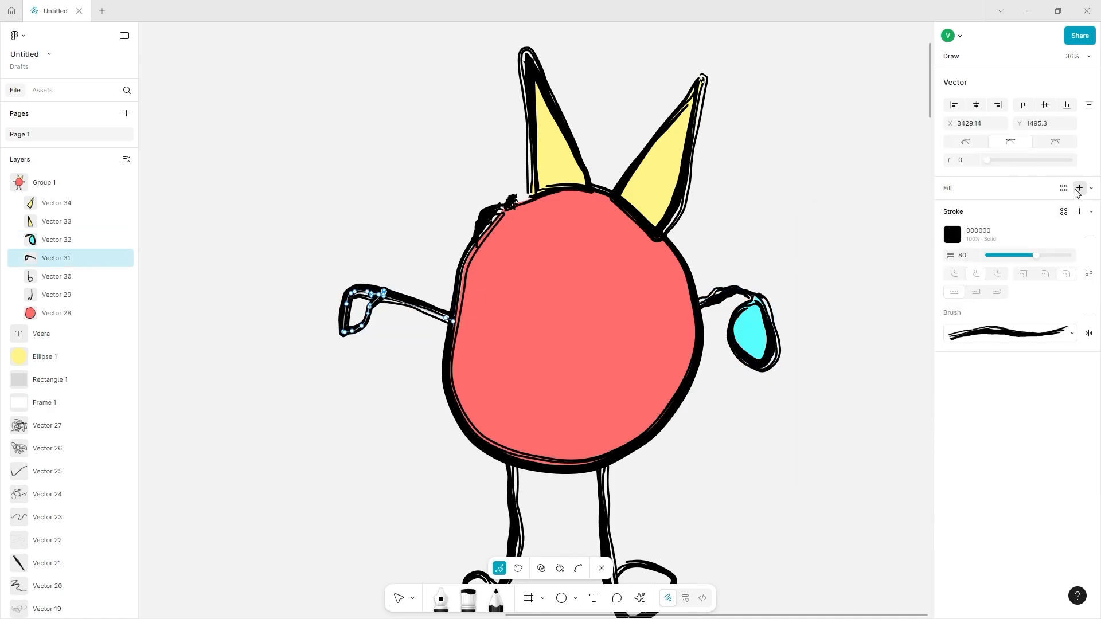
click(1078, 188)
click(951, 211)
click(920, 470)
Step: Close the left foot's loop at its end point and fill it with the page's cyan 57FFFF
scroll(613, 388, down, 3)
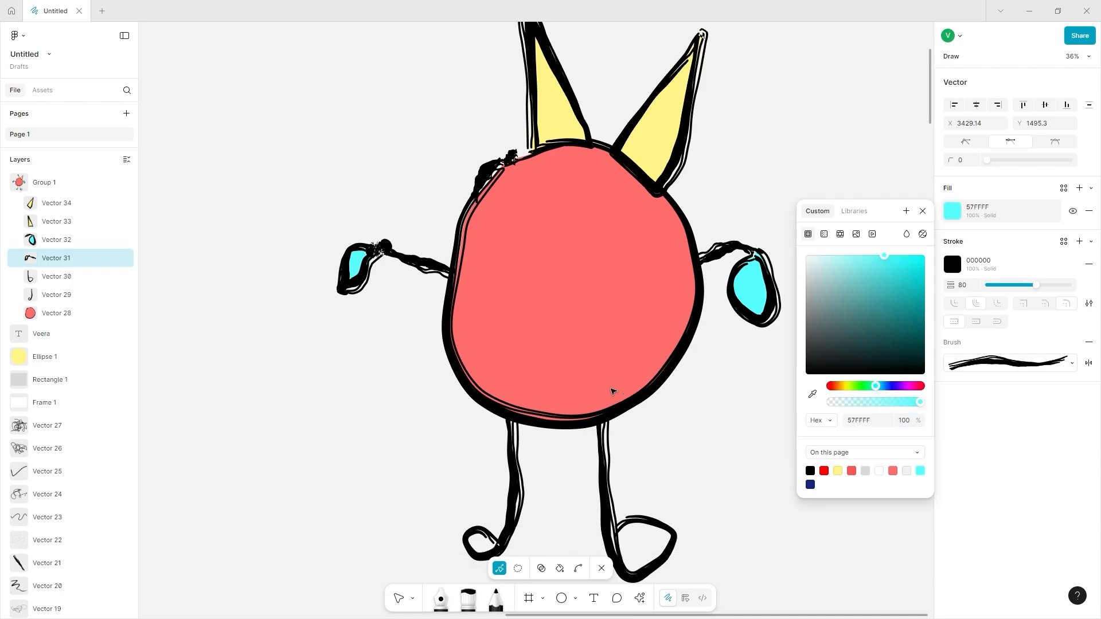
click(499, 503)
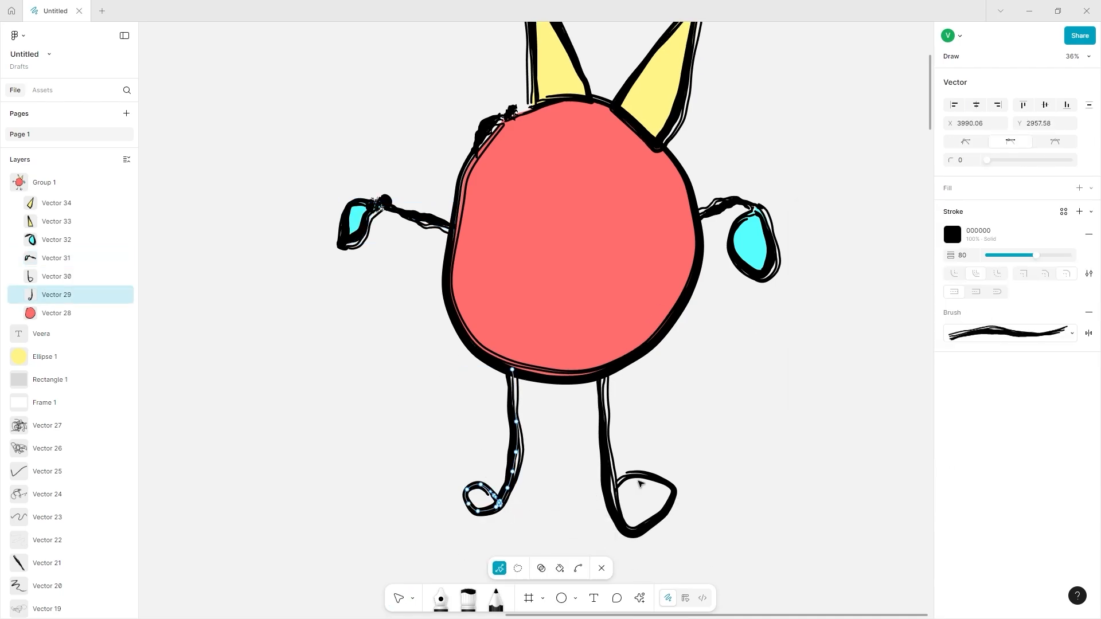
scroll(640, 484, up, 1)
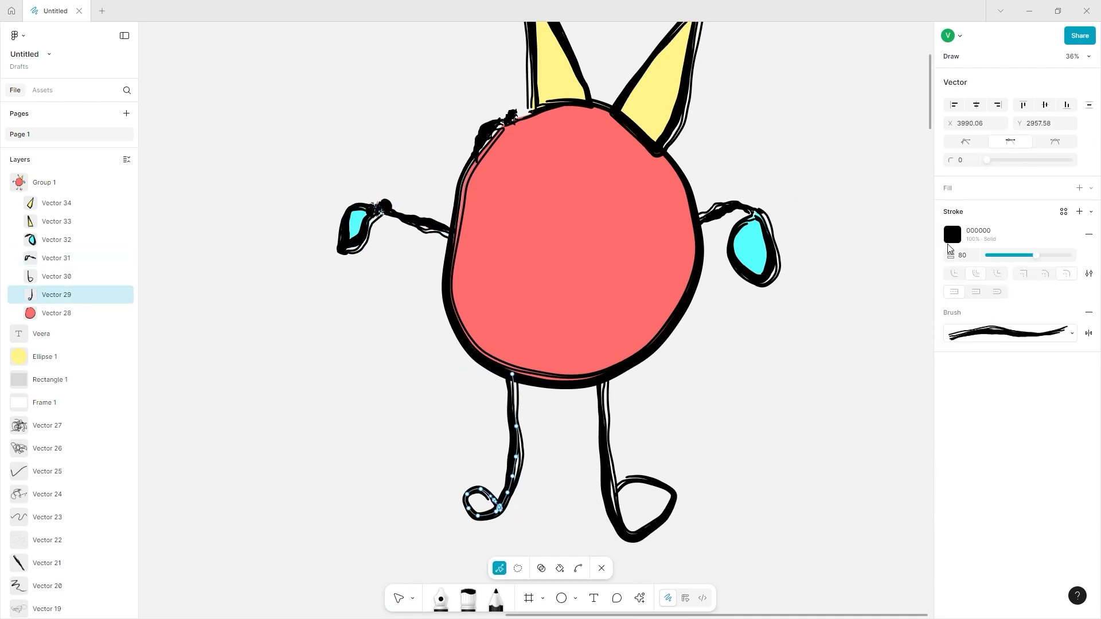
click(1079, 188)
click(854, 473)
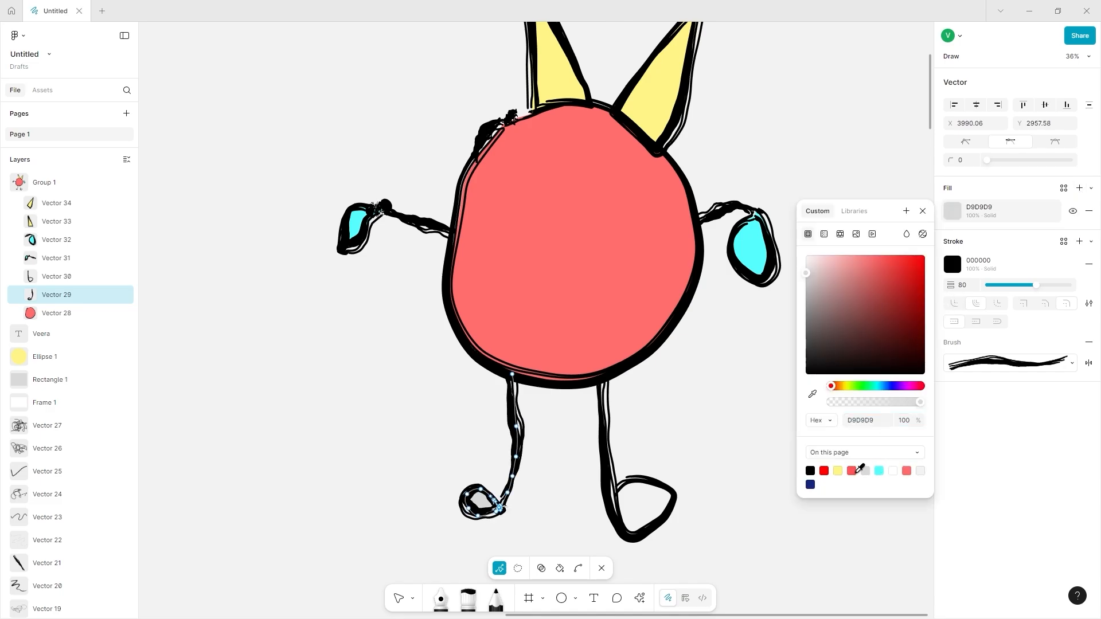
click(879, 471)
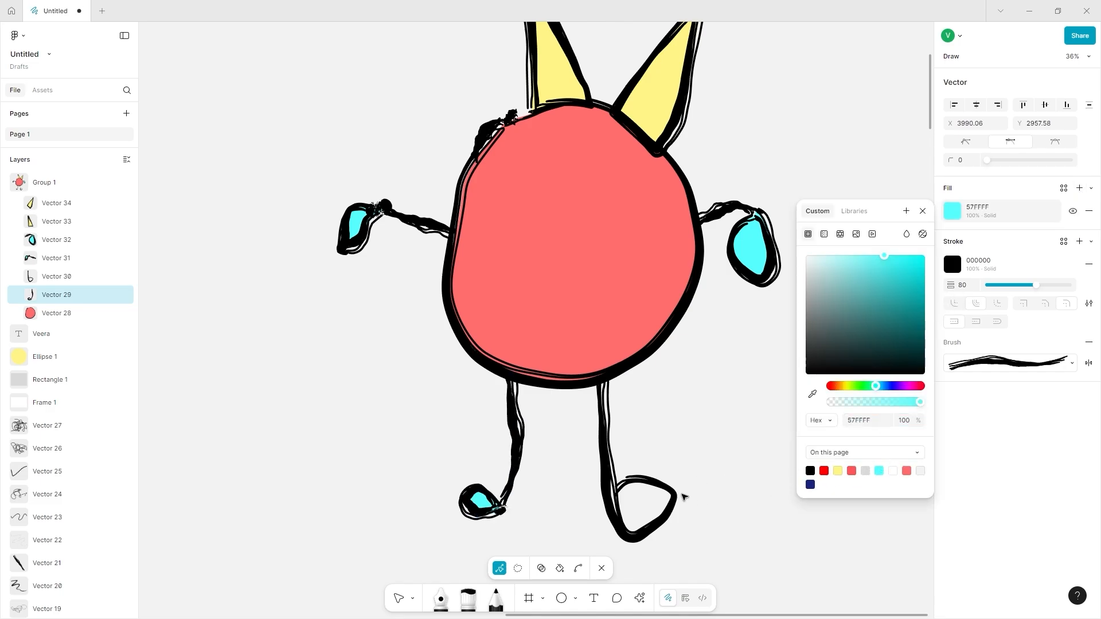
Step: Fill the right foot with the page's cyan 57FFFF, move its loose end point onto the leg to close it, and leave path editing
double_click(674, 496)
double_click(675, 496)
click(1079, 188)
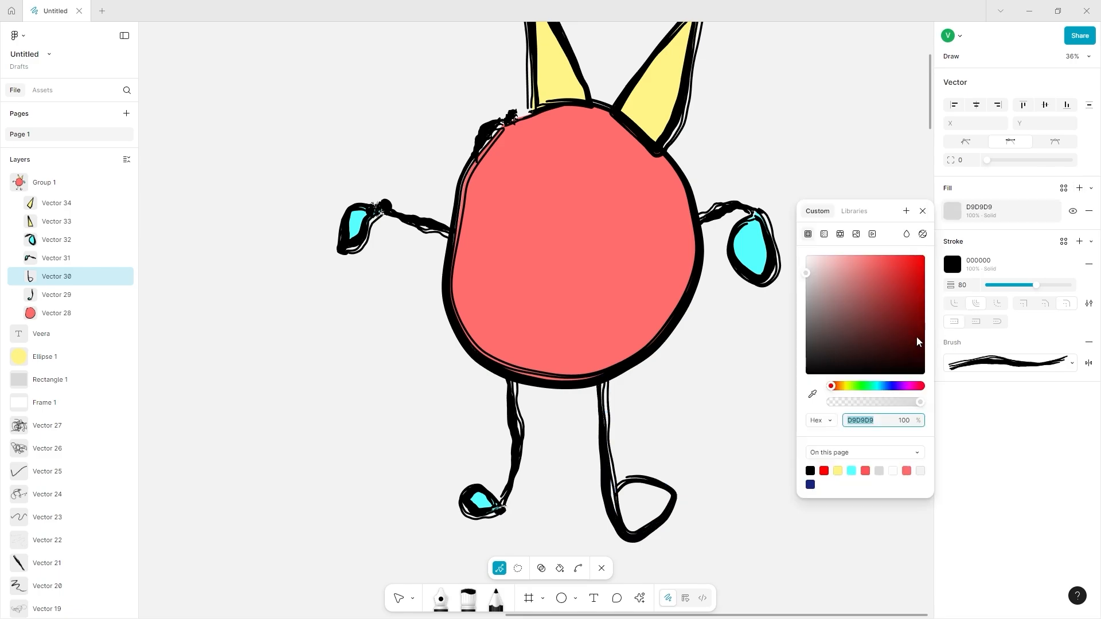
click(852, 470)
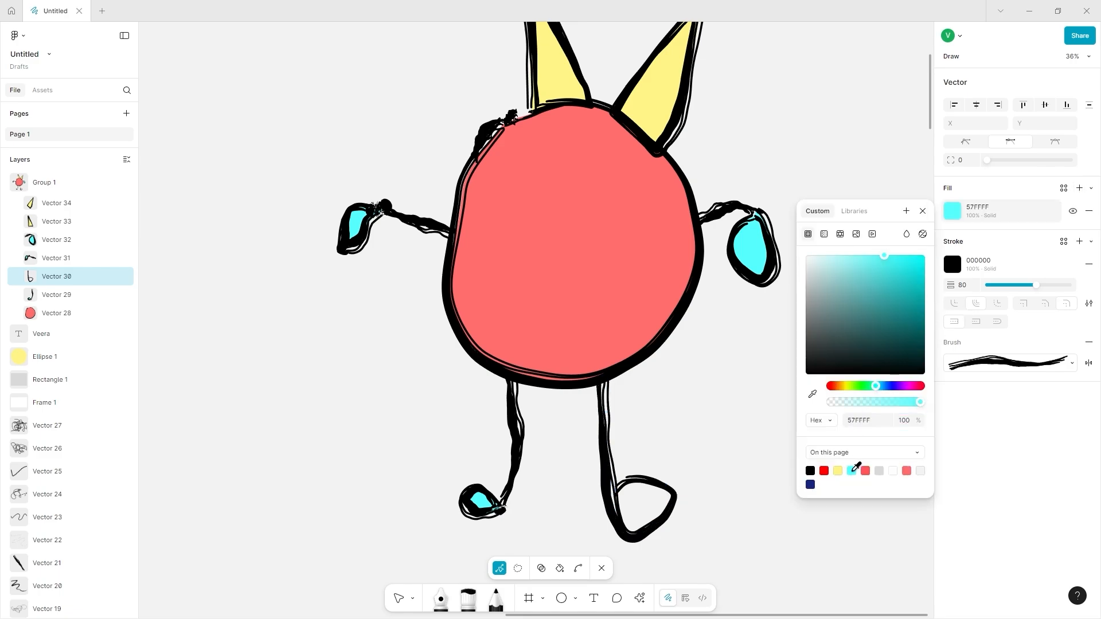
drag(613, 498, 608, 464)
key(Escape)
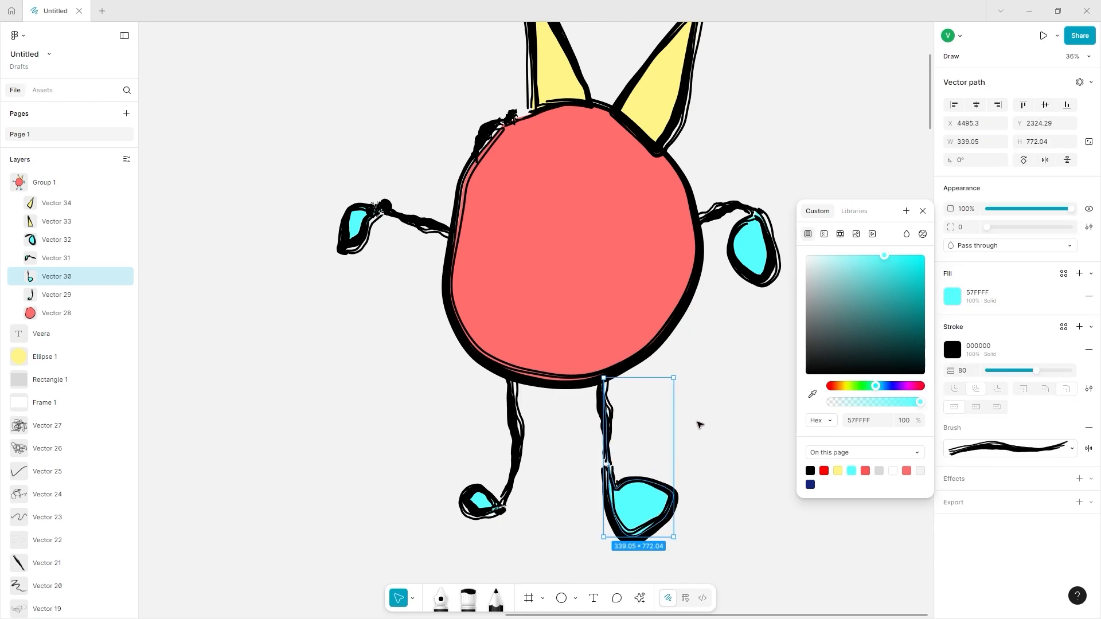
key(Escape)
Step: Draw a face on the body with the black Pencil at weight 25: two oval eyes with dark pupils and an open mouth with jagged teeth
scroll(614, 312, up, 3)
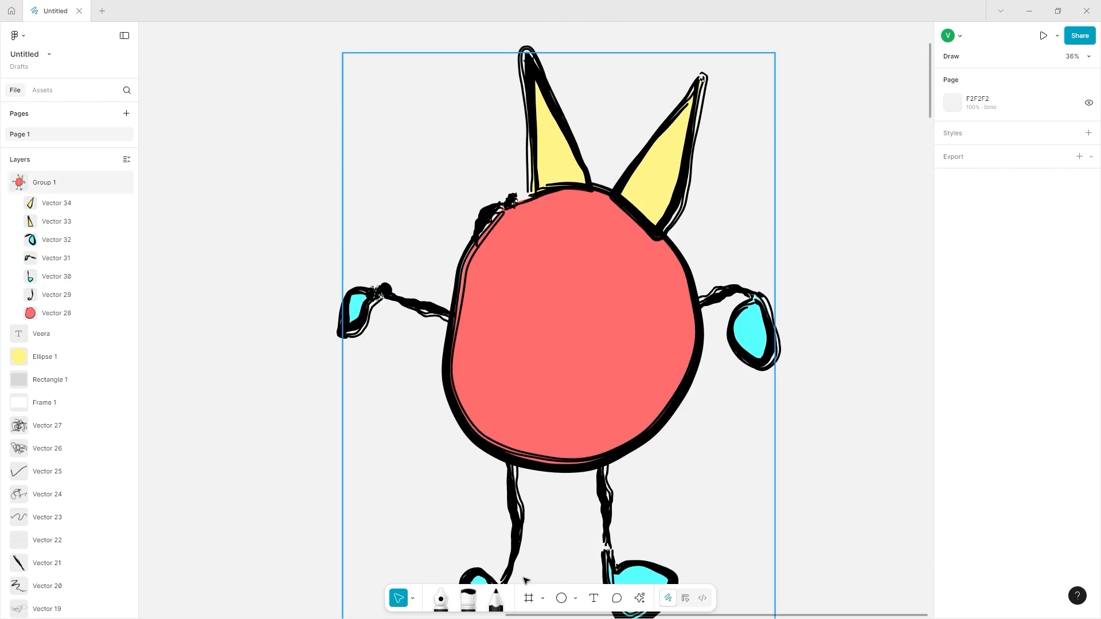
click(496, 599)
scroll(539, 352, up, 5)
mouse_move(537, 139)
mouse_down()
mouse_move(565, 146)
mouse_move(536, 139)
mouse_up()
drag(722, 154, 720, 156)
drag(541, 182, 529, 212)
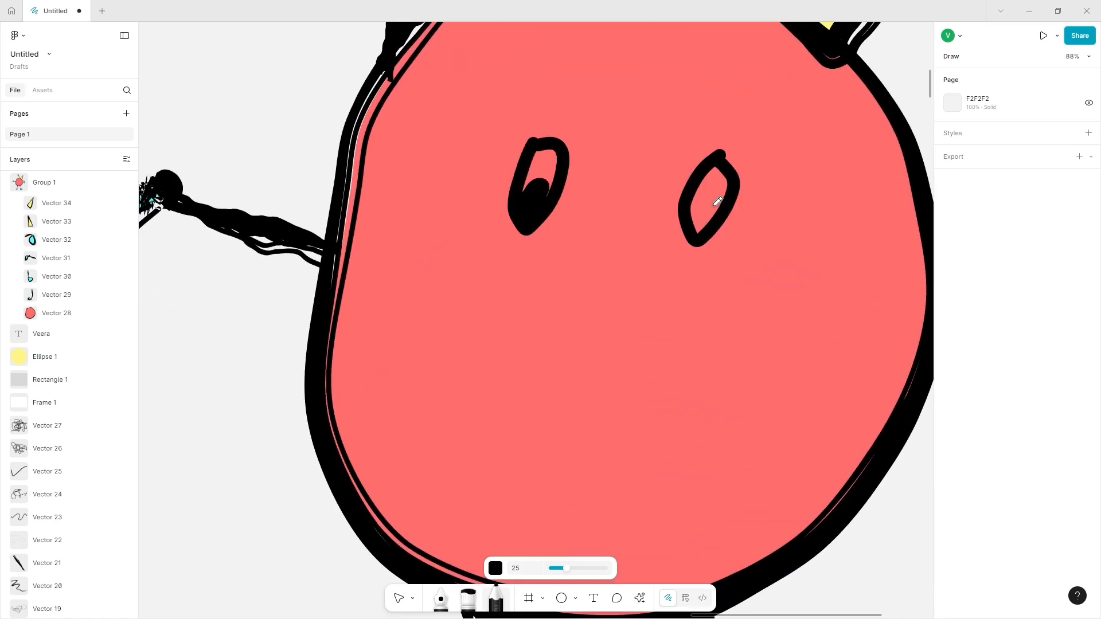
drag(718, 202, 701, 222)
mouse_move(683, 309)
mouse_down()
mouse_move(516, 321)
mouse_move(680, 319)
mouse_up()
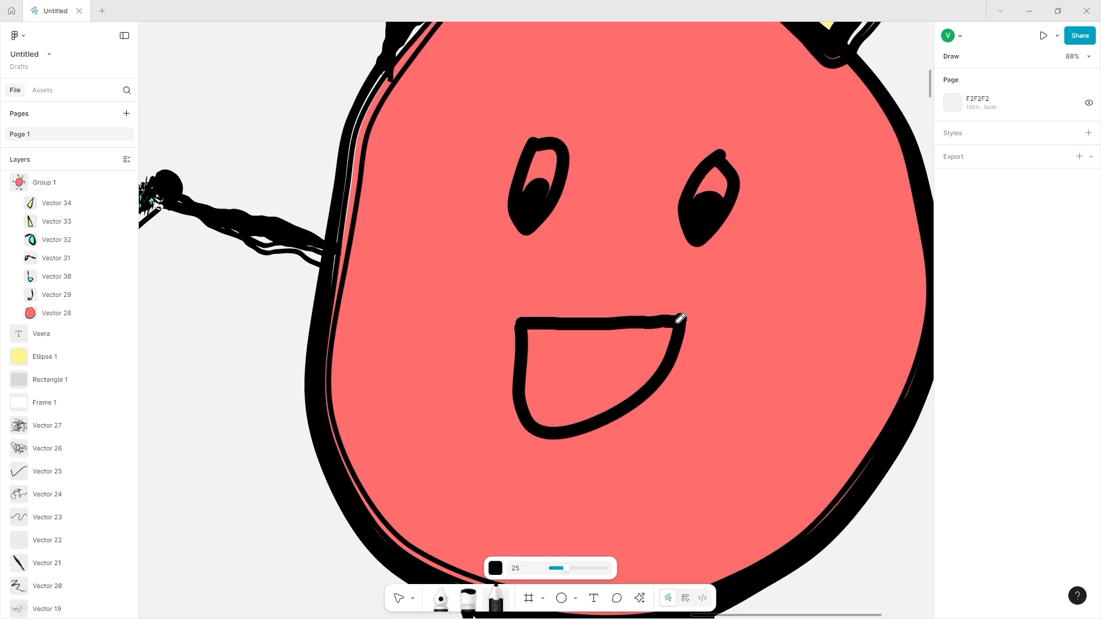
mouse_move(527, 331)
mouse_down()
mouse_move(519, 376)
mouse_move(569, 422)
mouse_move(672, 321)
mouse_move(579, 339)
mouse_move(648, 333)
mouse_up()
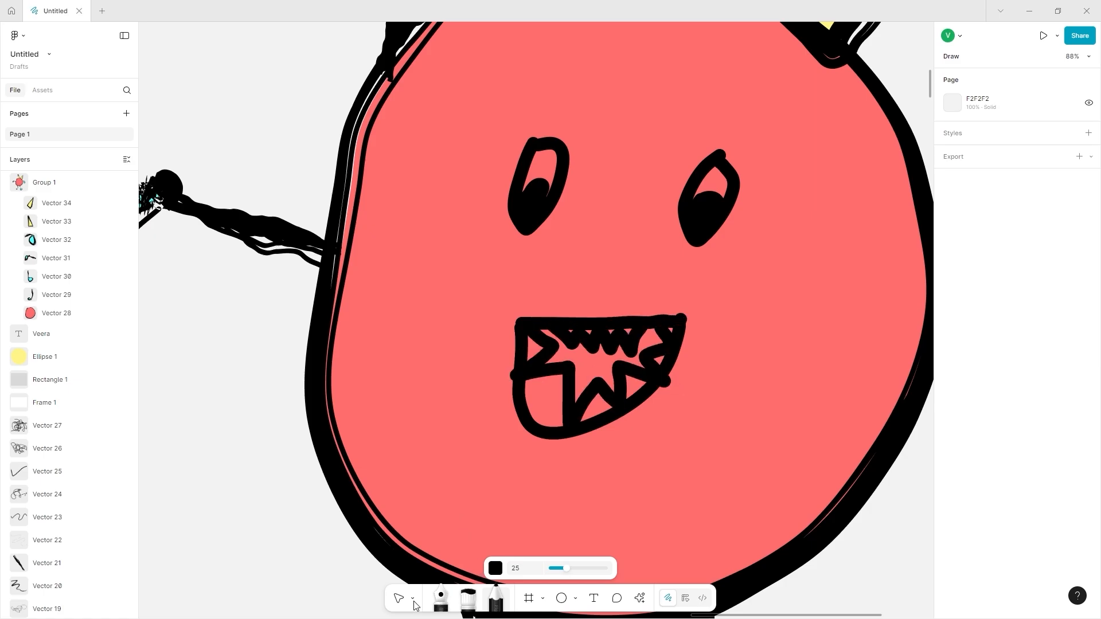
click(398, 598)
click(541, 355)
double_click(541, 356)
scroll(530, 336, up, 5)
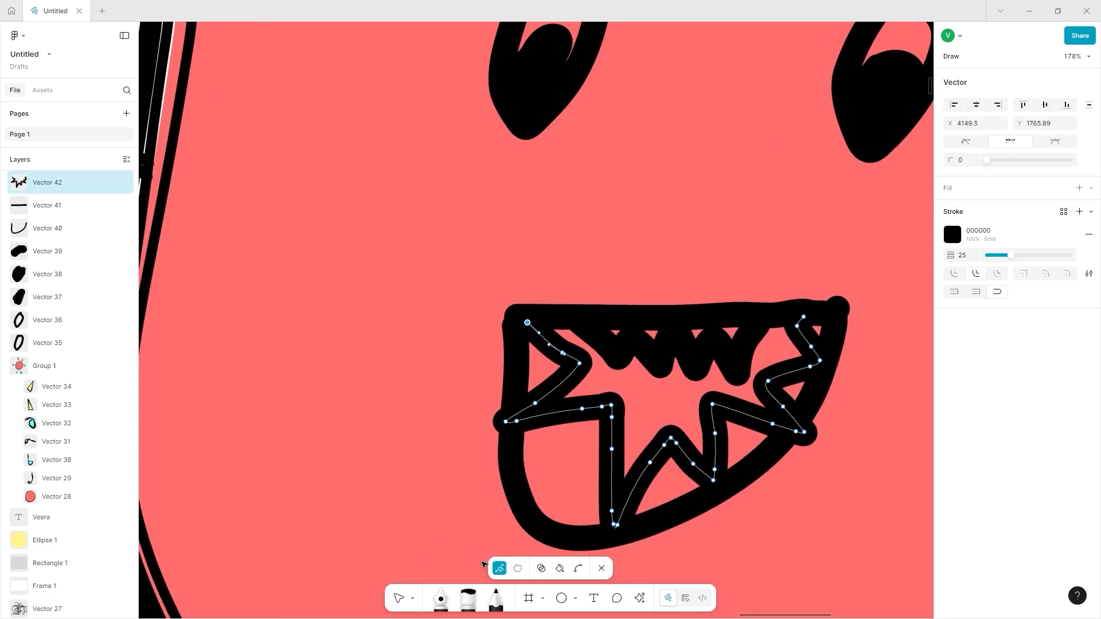
click(495, 599)
drag(524, 309, 492, 453)
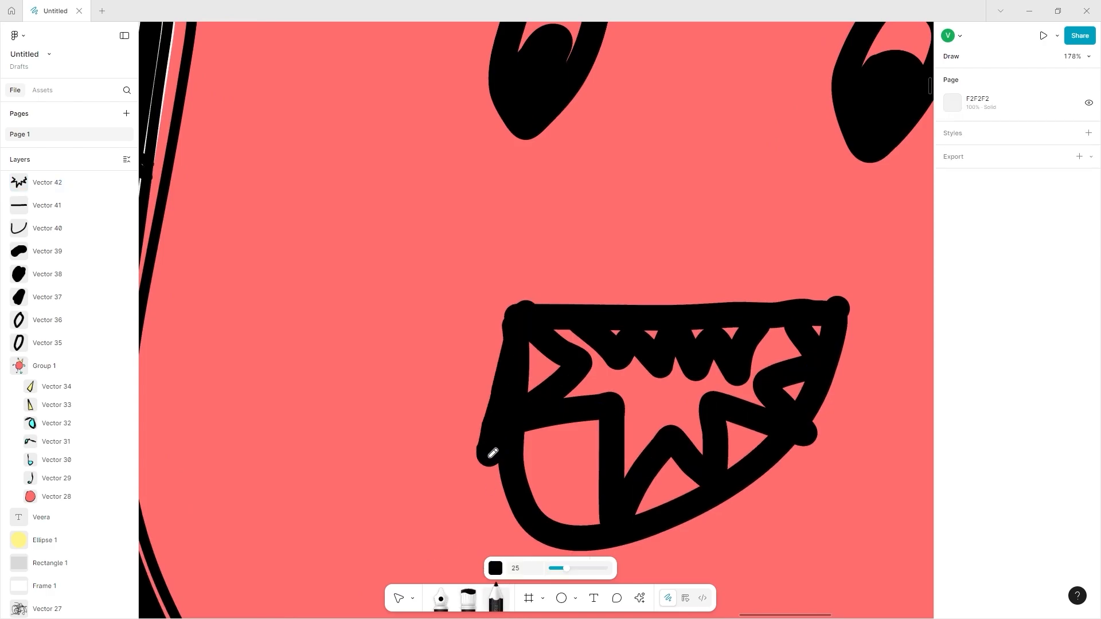
click(398, 598)
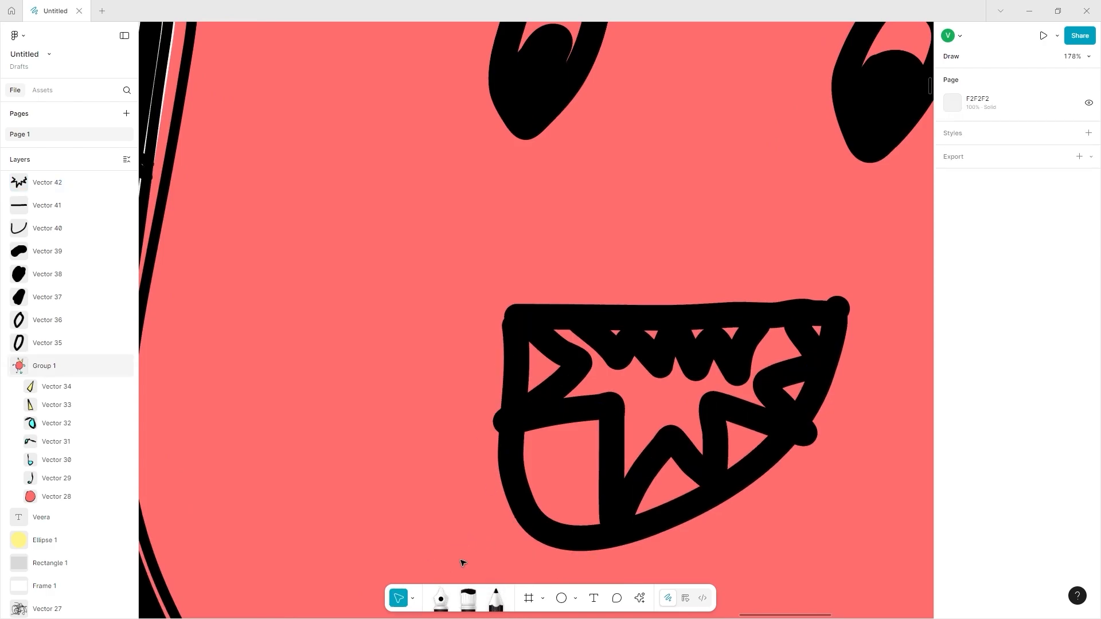
Step: Close the left side of the lower teeth with the Pen: a straight edge on the upper-left tooth and a curve under the large tooth
click(561, 383)
double_click(561, 383)
key(p)
click(528, 322)
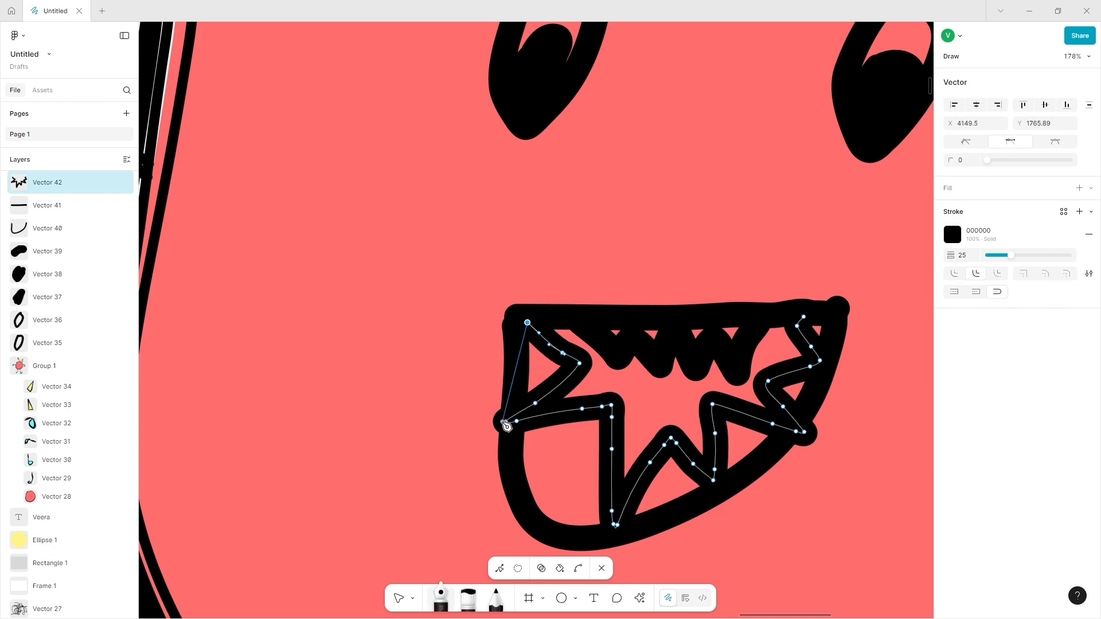
click(505, 422)
click(615, 525)
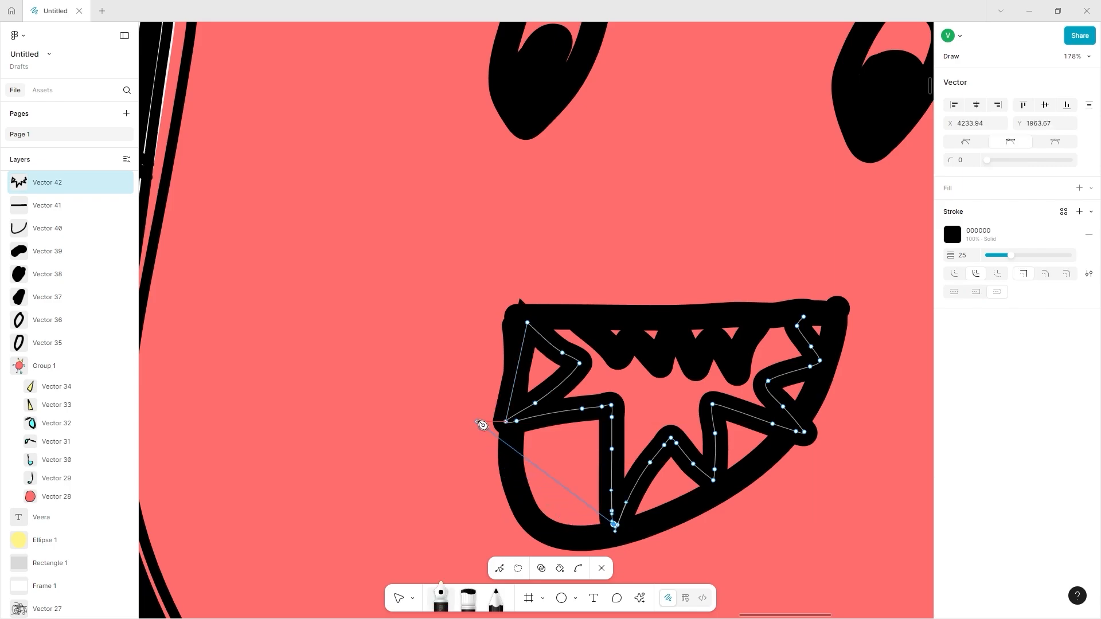
drag(505, 421, 498, 300)
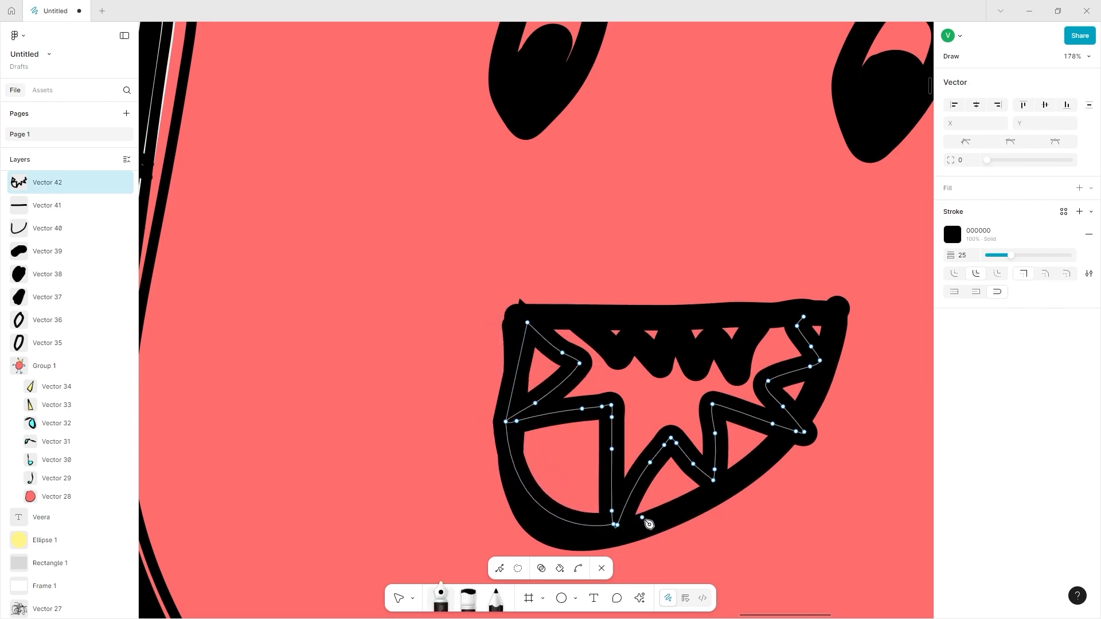
Step: Join the tips of the lower-right teeth with straight Pen segments up to the mouth's upper-right corner and onto the path's end point
click(617, 530)
click(714, 480)
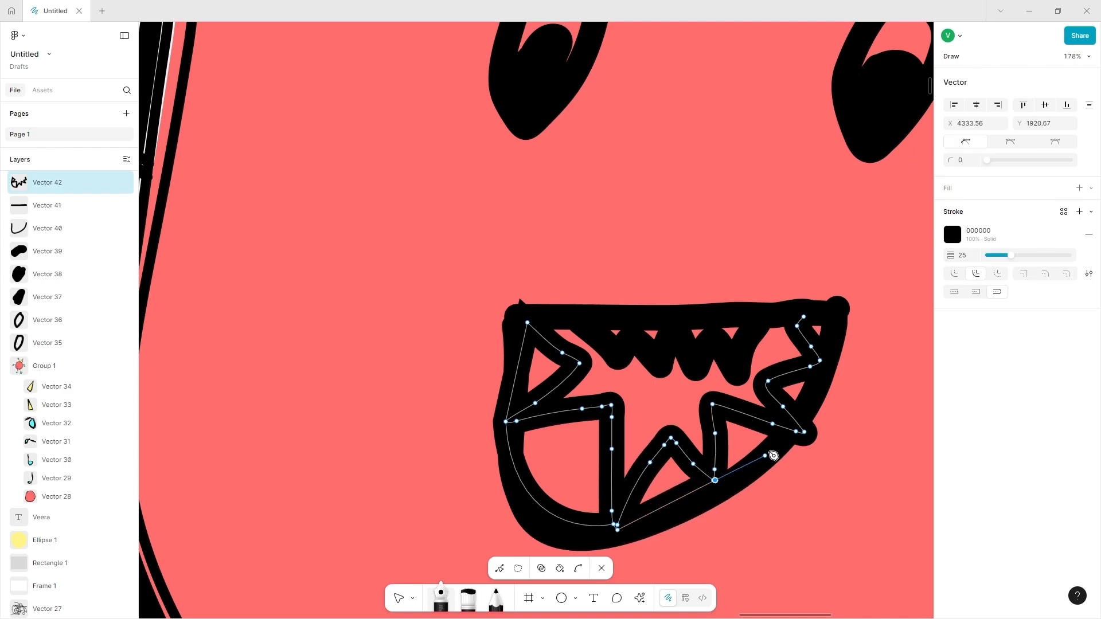
click(804, 432)
click(823, 360)
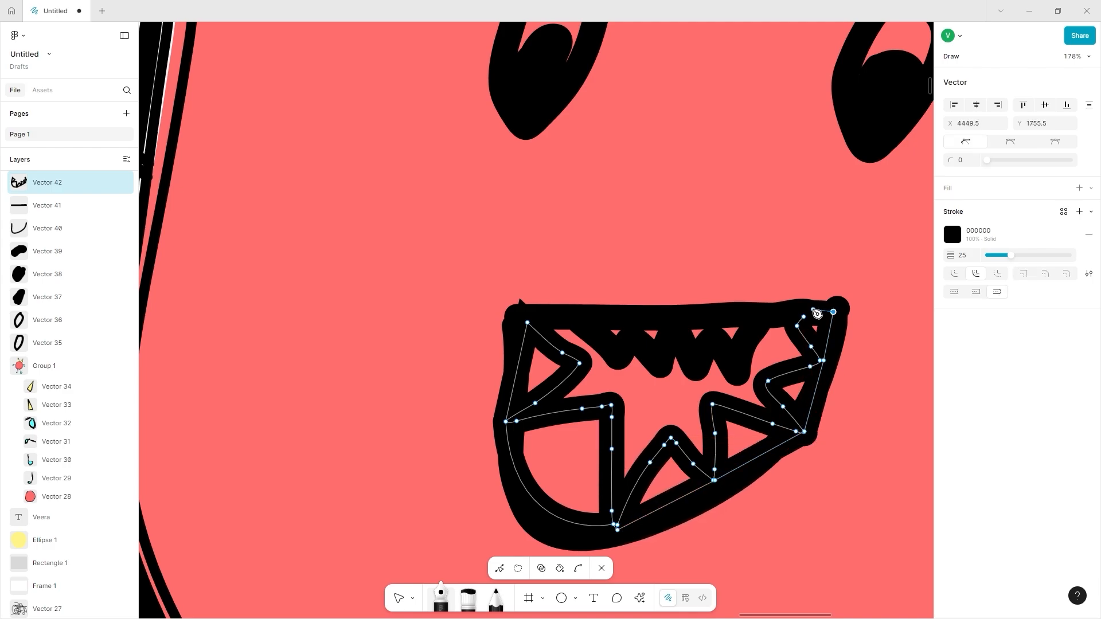
click(833, 312)
click(804, 316)
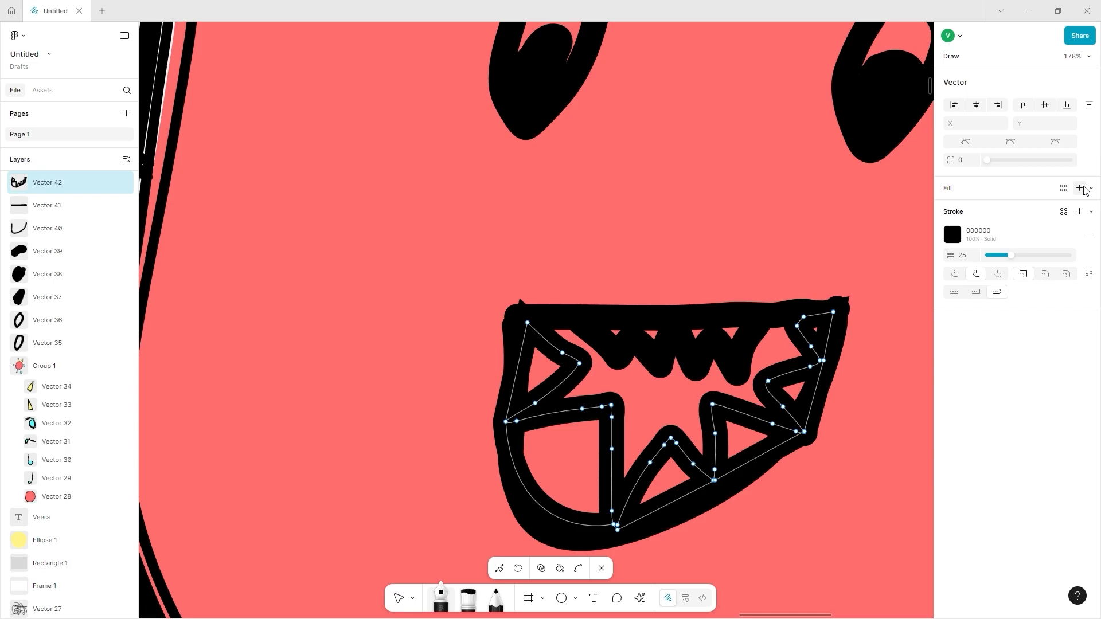
Step: Fill the lower teeth with D9D9D9, close the small bottom tooth with another Pen segment, and leave path editing
click(1079, 188)
click(951, 211)
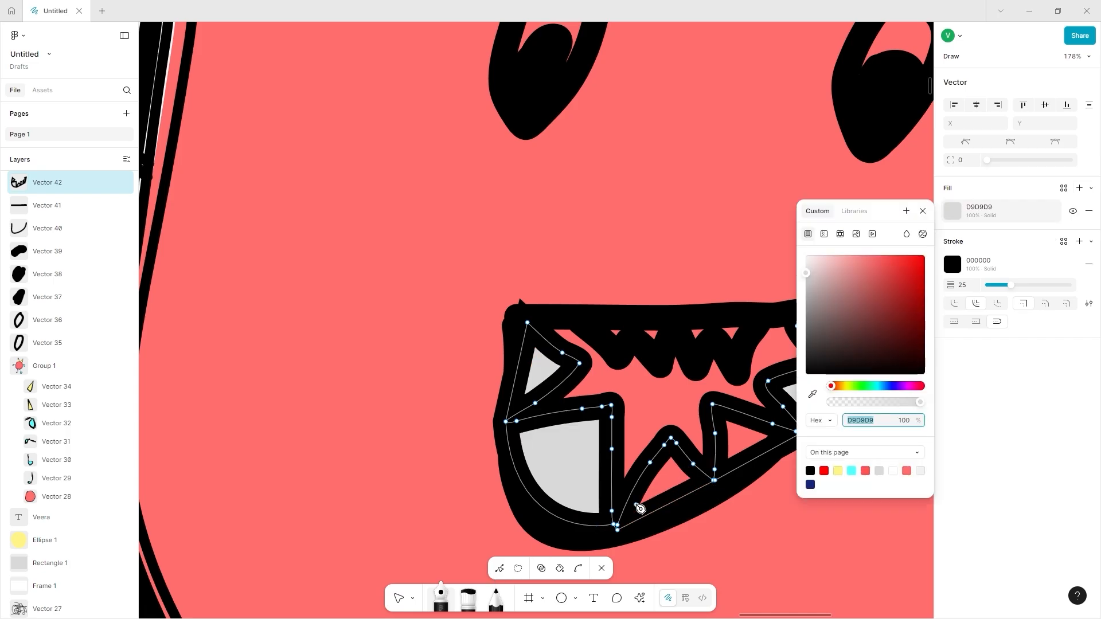
scroll(622, 540, up, 5)
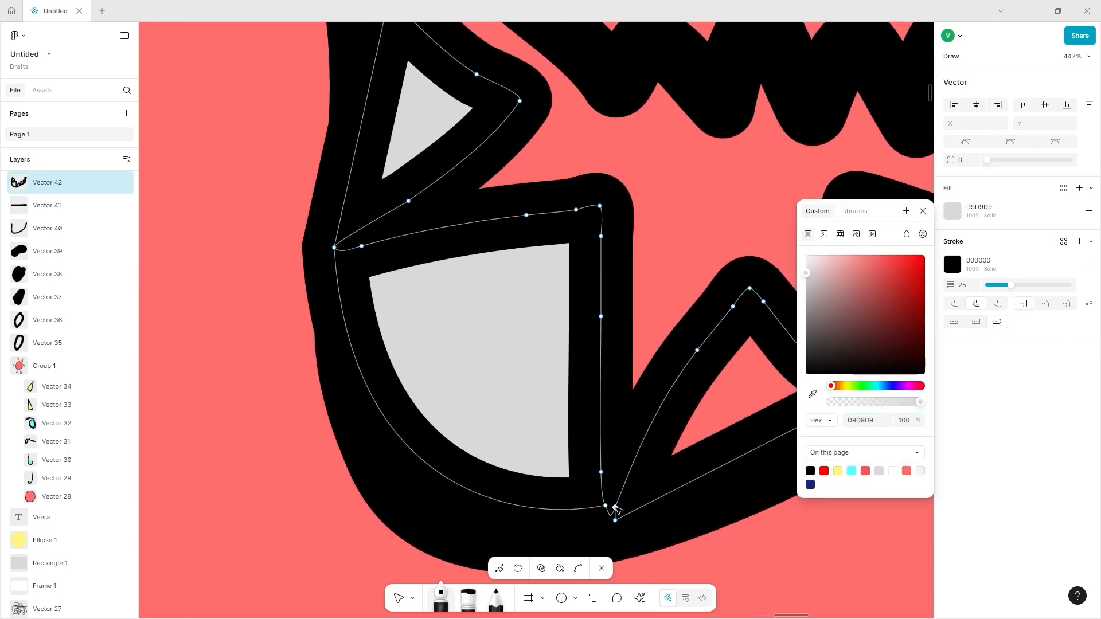
scroll(641, 514, right, 5)
click(587, 404)
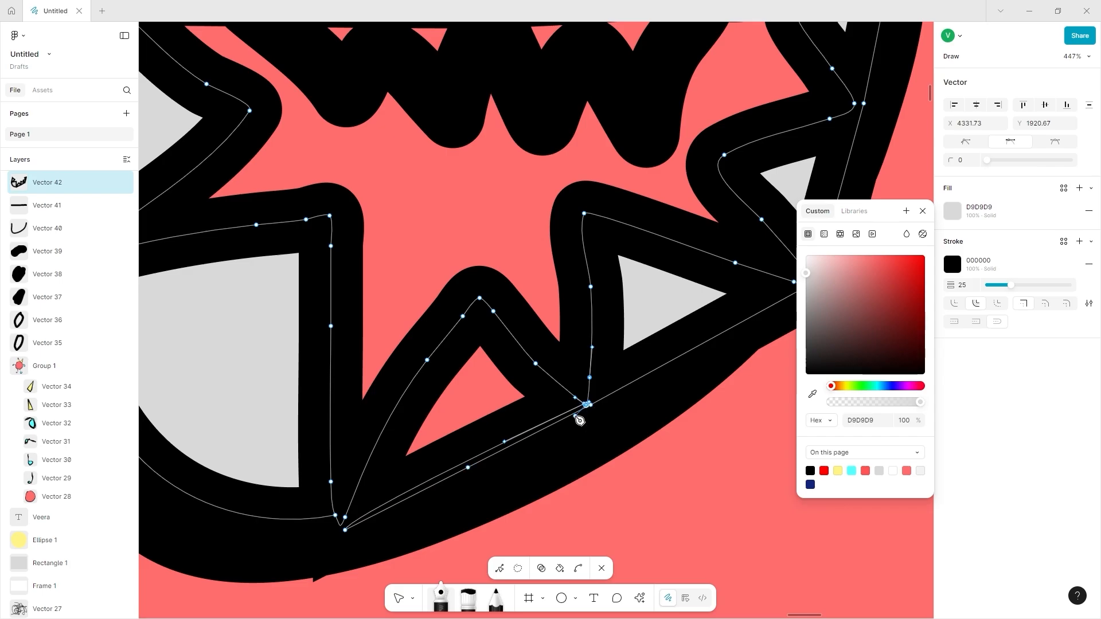
scroll(447, 474, up, 6)
click(335, 445)
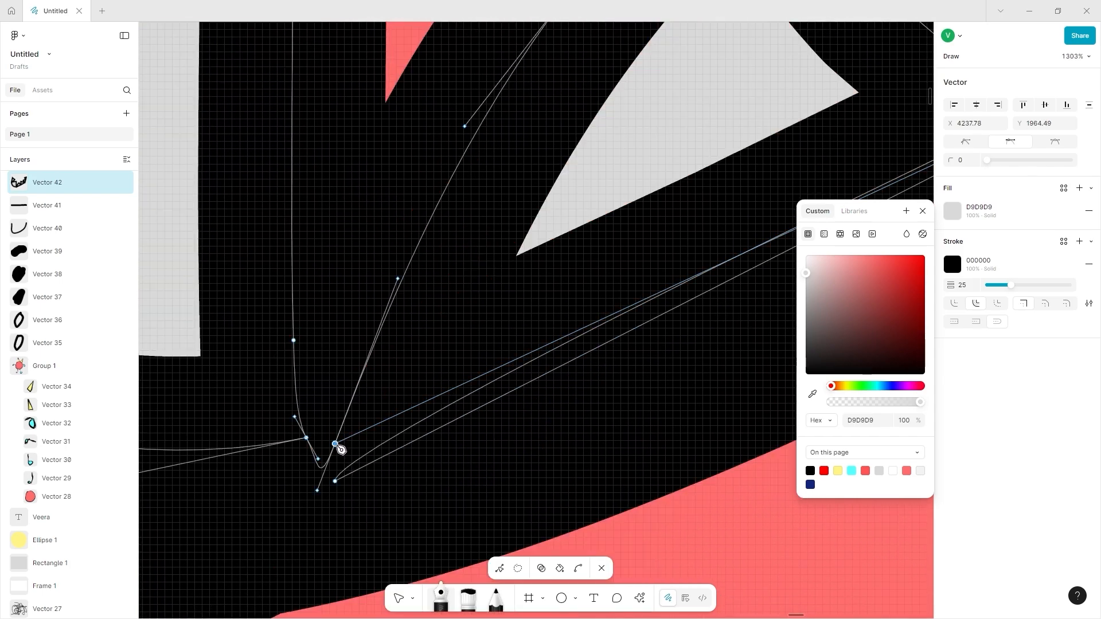
key(Escape)
scroll(338, 446, down, 5)
scroll(342, 447, up, 4)
key(Escape)
Step: Close the upper row of teeth with a straight Pen segment between its end points and fill it with D9D9D9
double_click(329, 318)
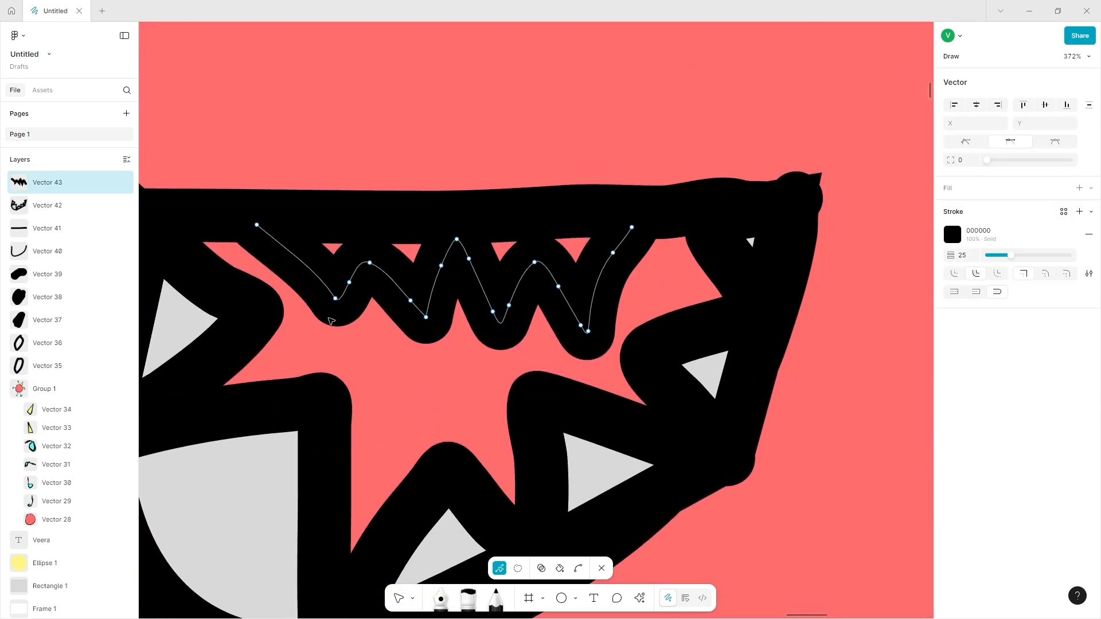
key(Escape)
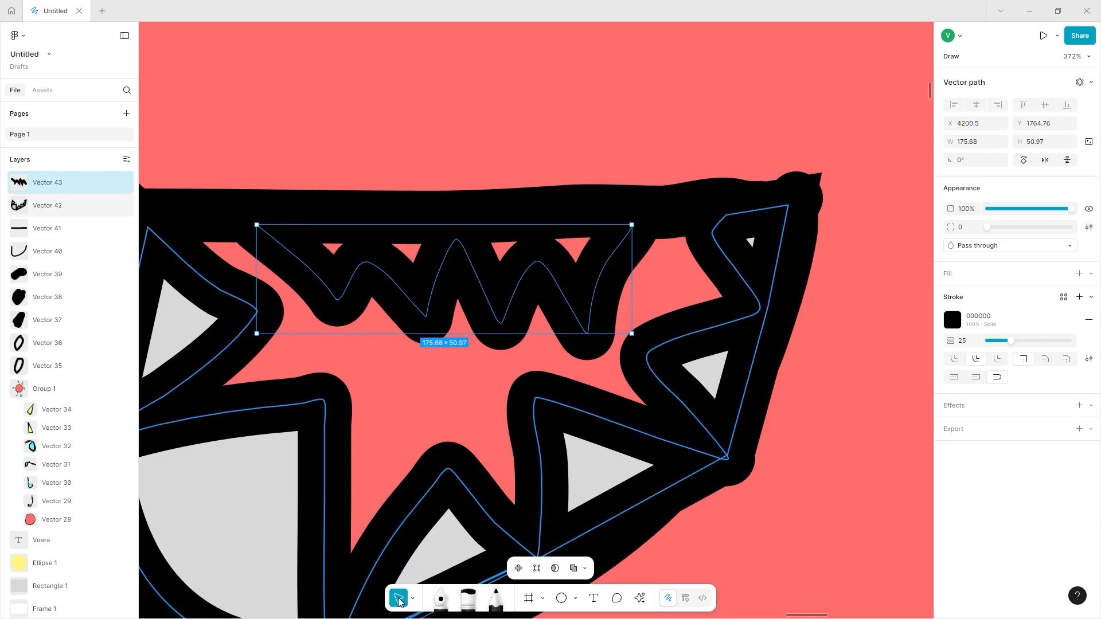
key(Return)
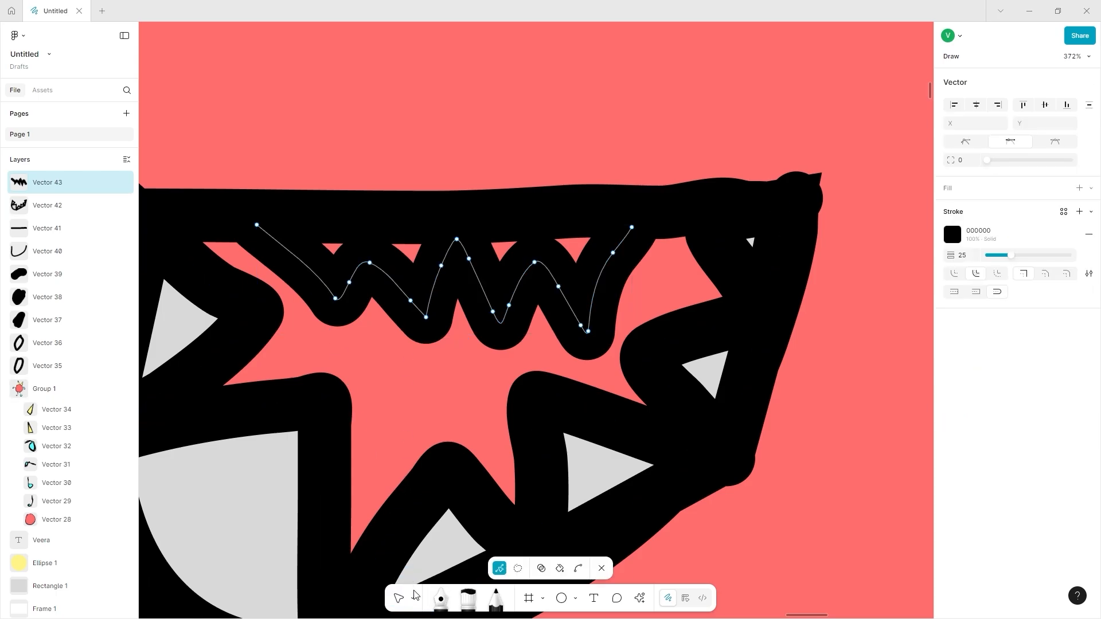
click(438, 600)
click(256, 225)
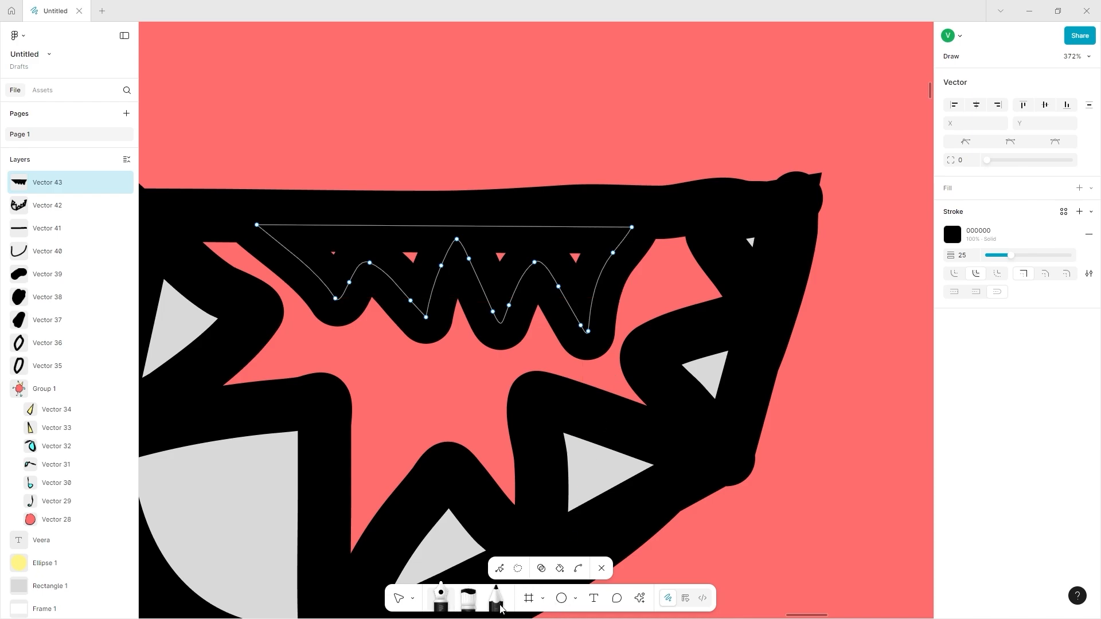
click(1079, 188)
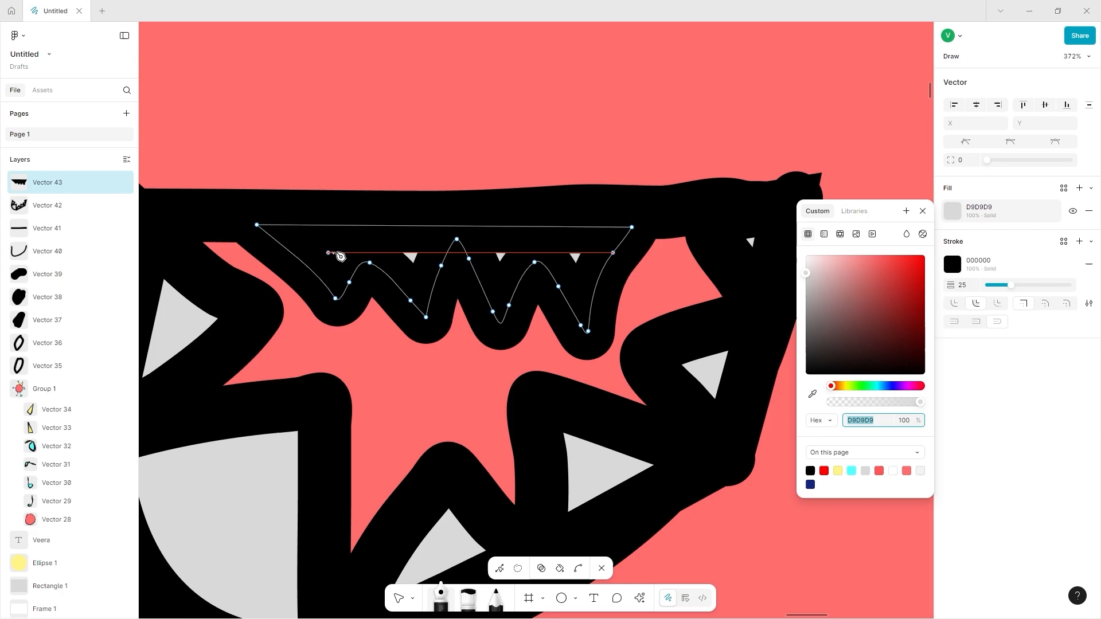
key(Escape)
Step: Change the upper teeth's stroke to the Heist brush
key(Return)
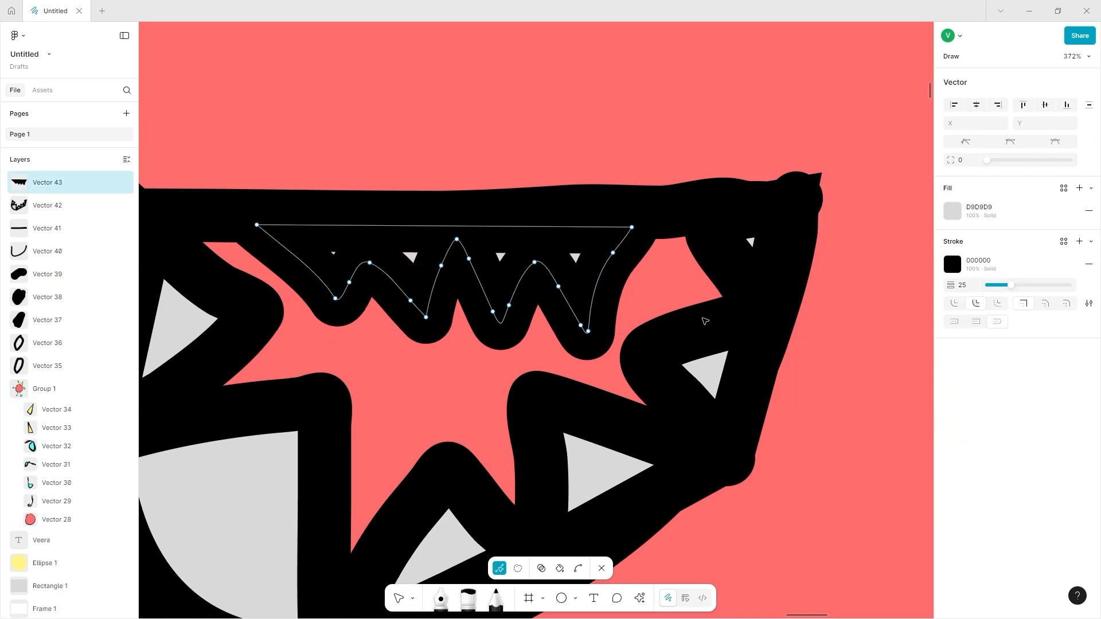
click(1089, 303)
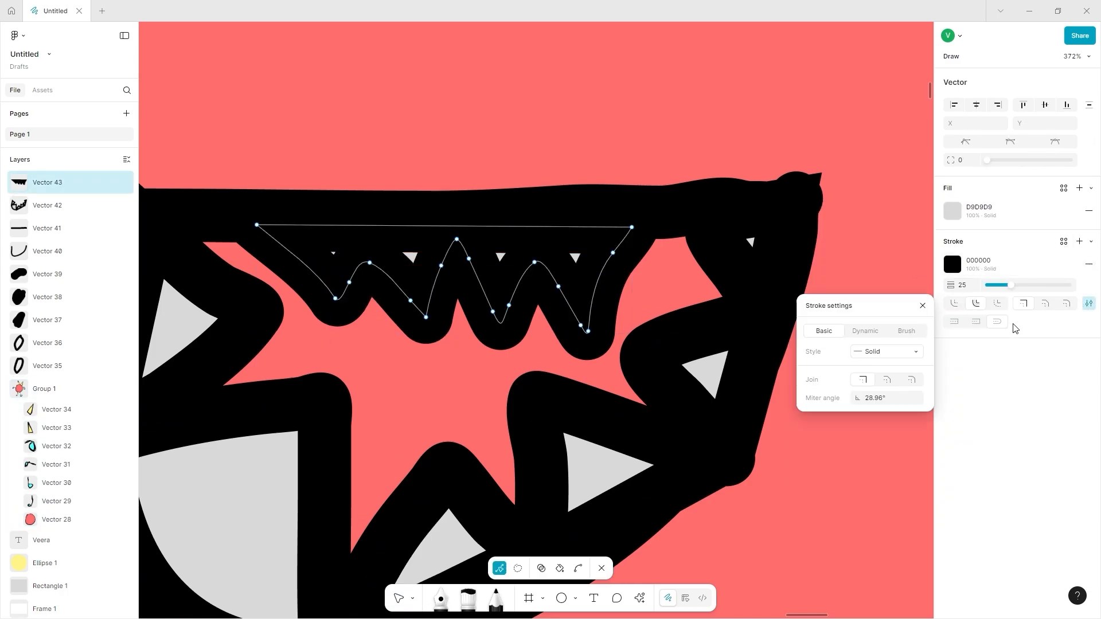
click(905, 332)
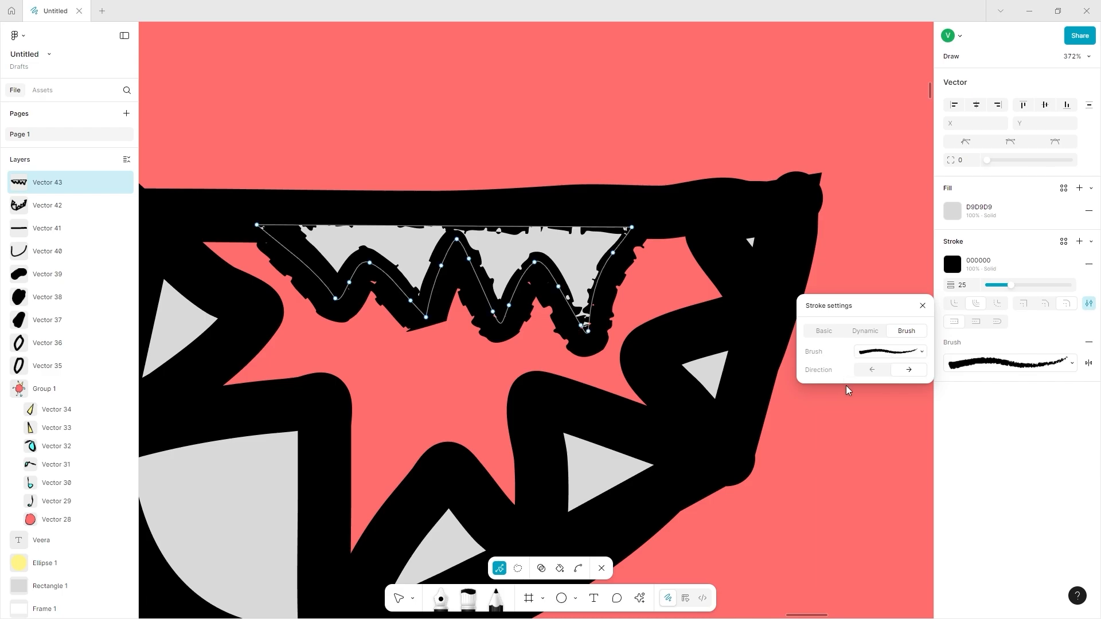
click(887, 352)
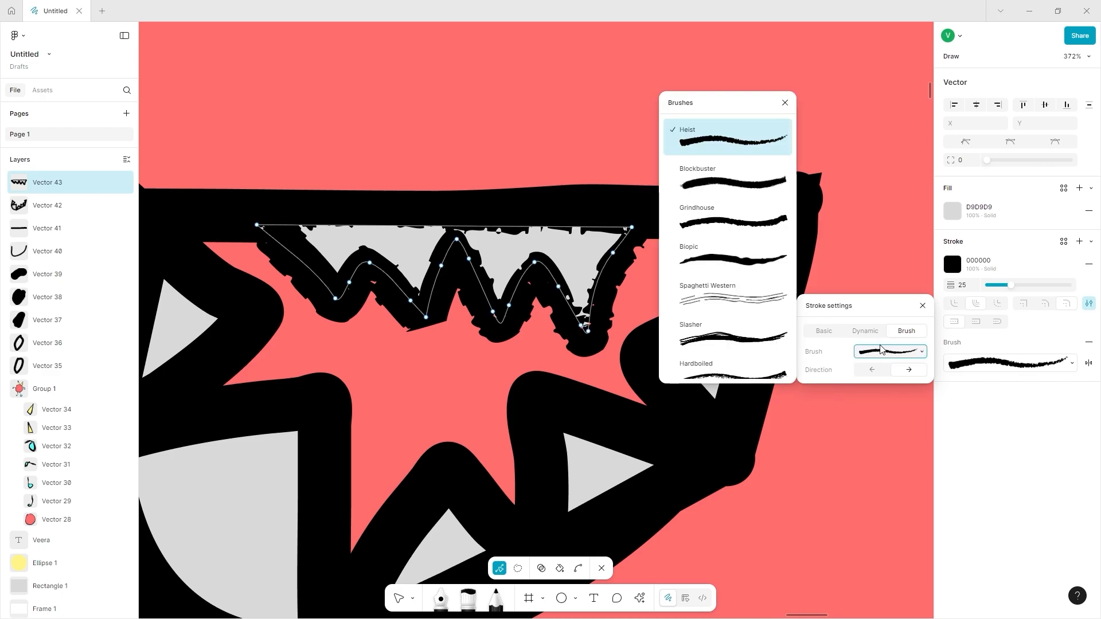
key(Escape)
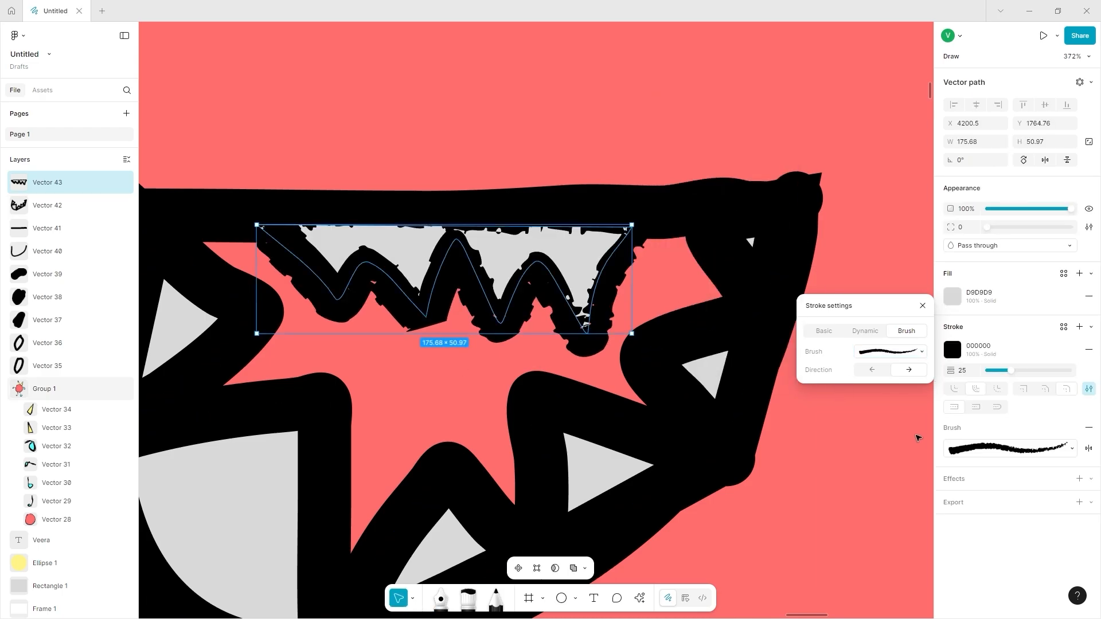
Step: Apply the Heist brush to the lower teeth's stroke, leave path editing and deselect the teeth
click(1009, 448)
click(543, 401)
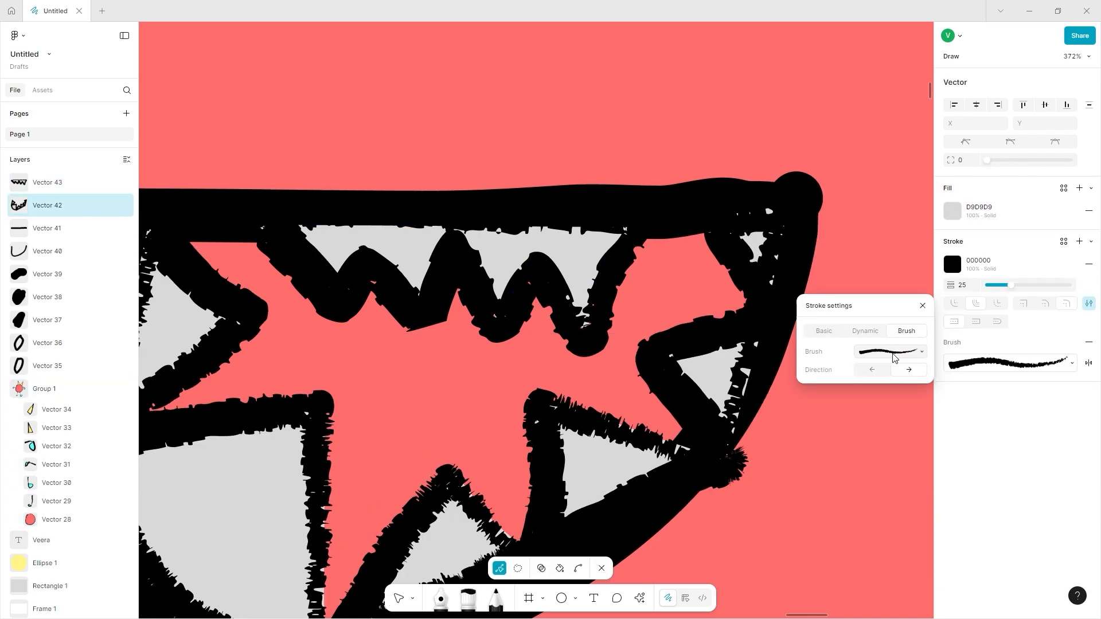
double_click(784, 423)
scroll(785, 424, down, 4)
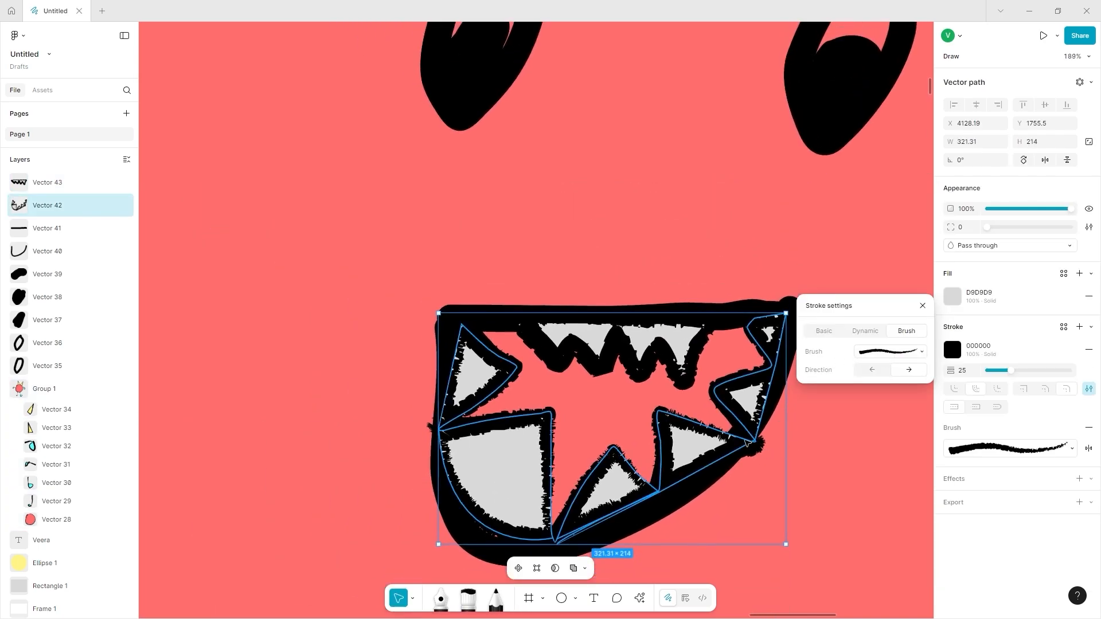
double_click(756, 442)
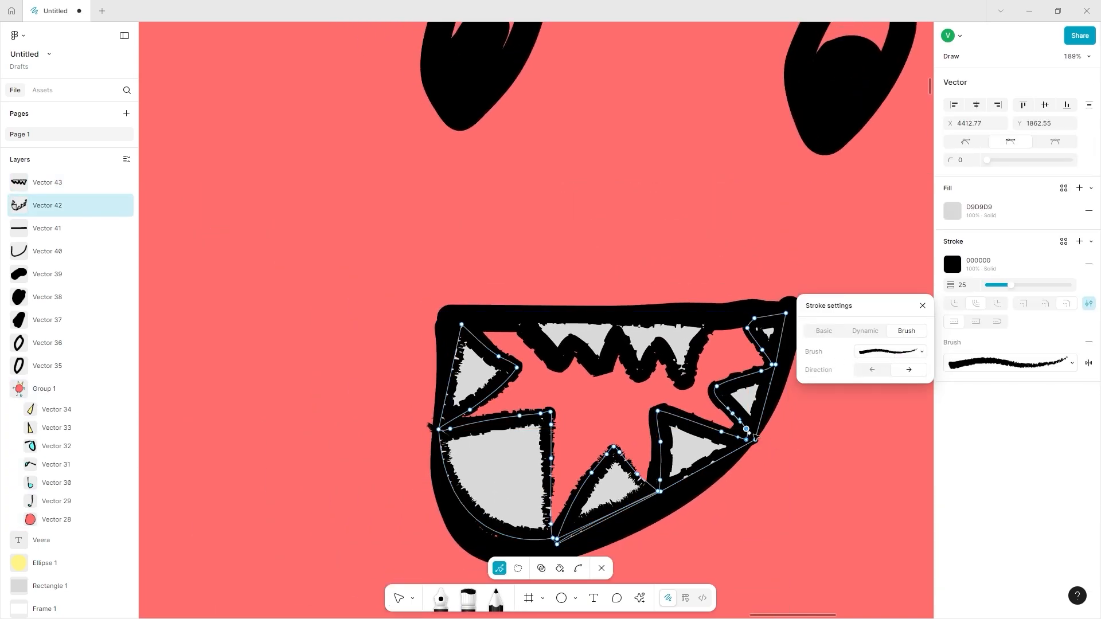
key(Escape)
scroll(783, 442, down, 4)
scroll(762, 446, down, 5)
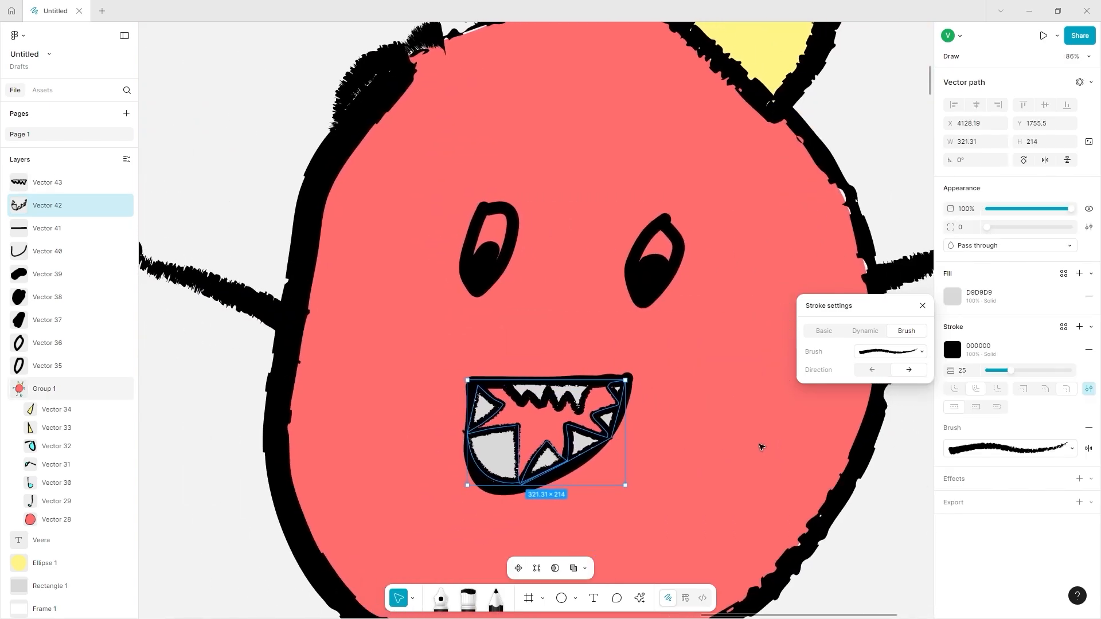
key(Escape)
Step: Close the right eye's outline at its end point and fill it with white FFFFFF
scroll(520, 209, up, 5)
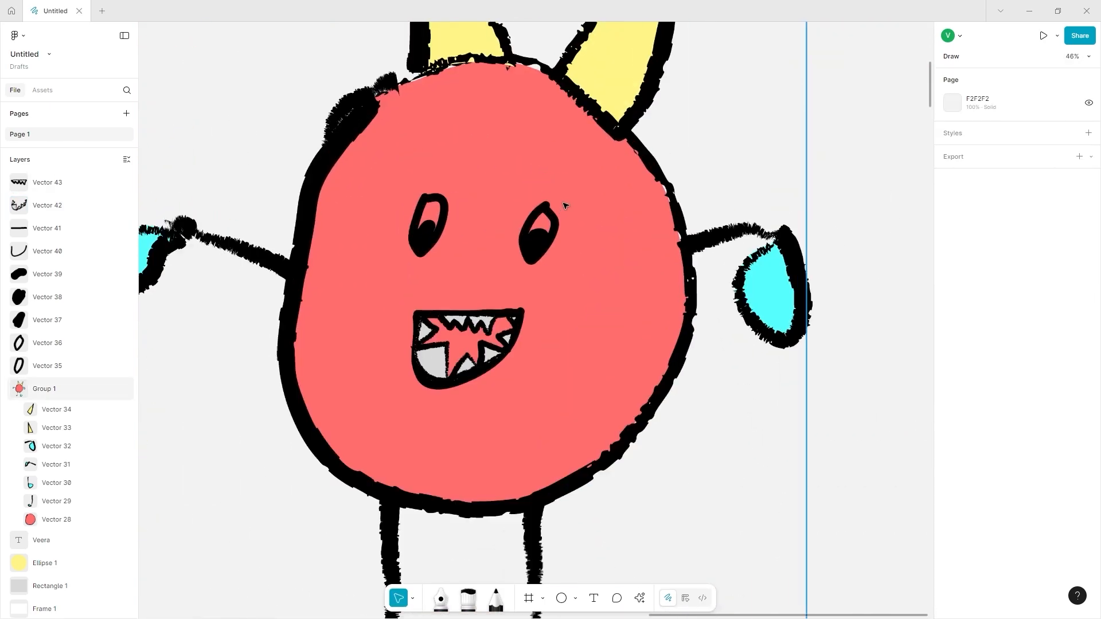
double_click(552, 206)
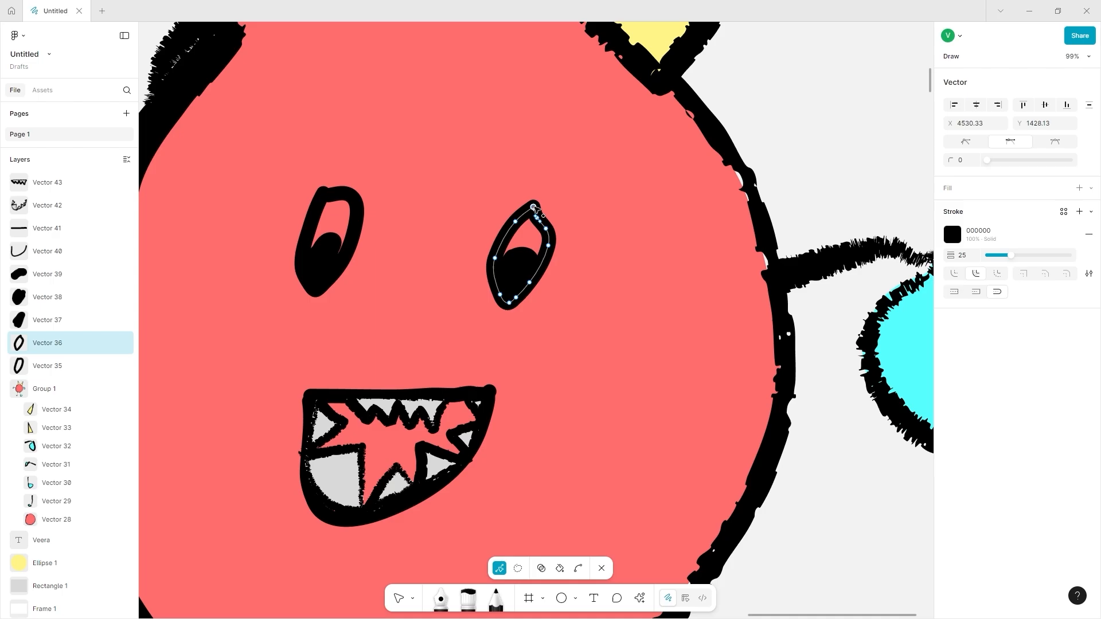
click(1079, 188)
text(fff)
key(Return)
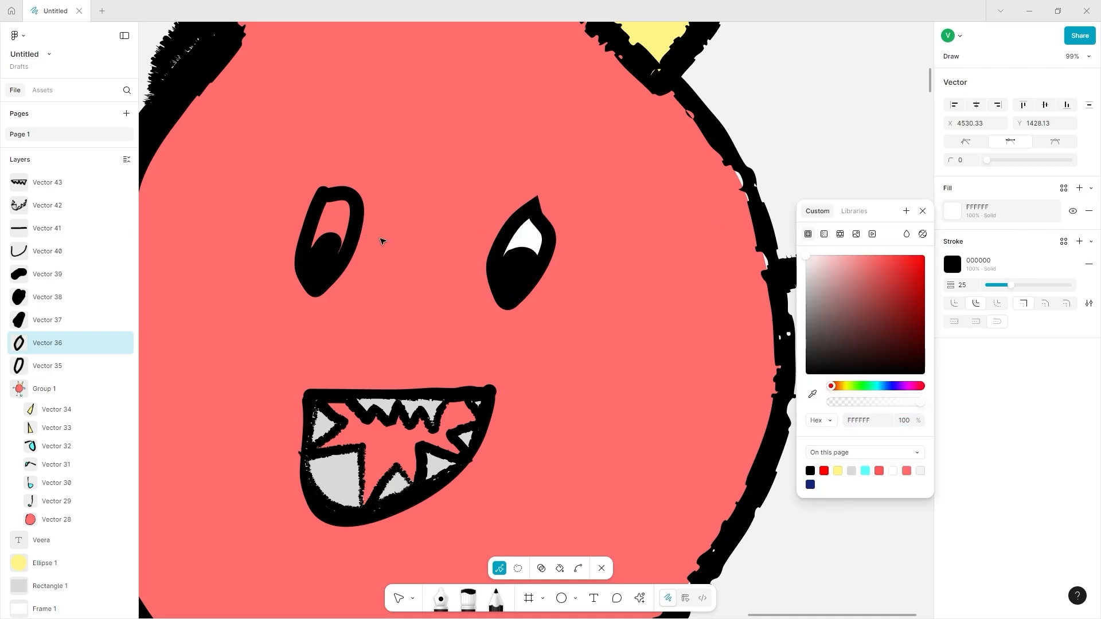
Step: Close the left eye's outline at its end point and give it a D9D9D9 fill
double_click(310, 217)
double_click(330, 198)
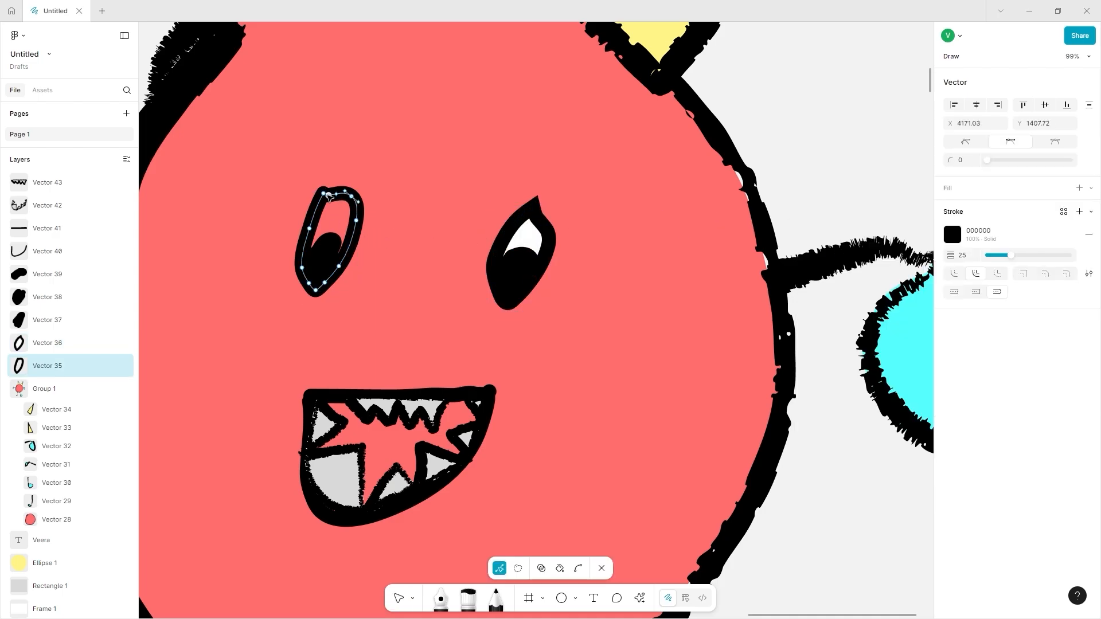
click(1079, 188)
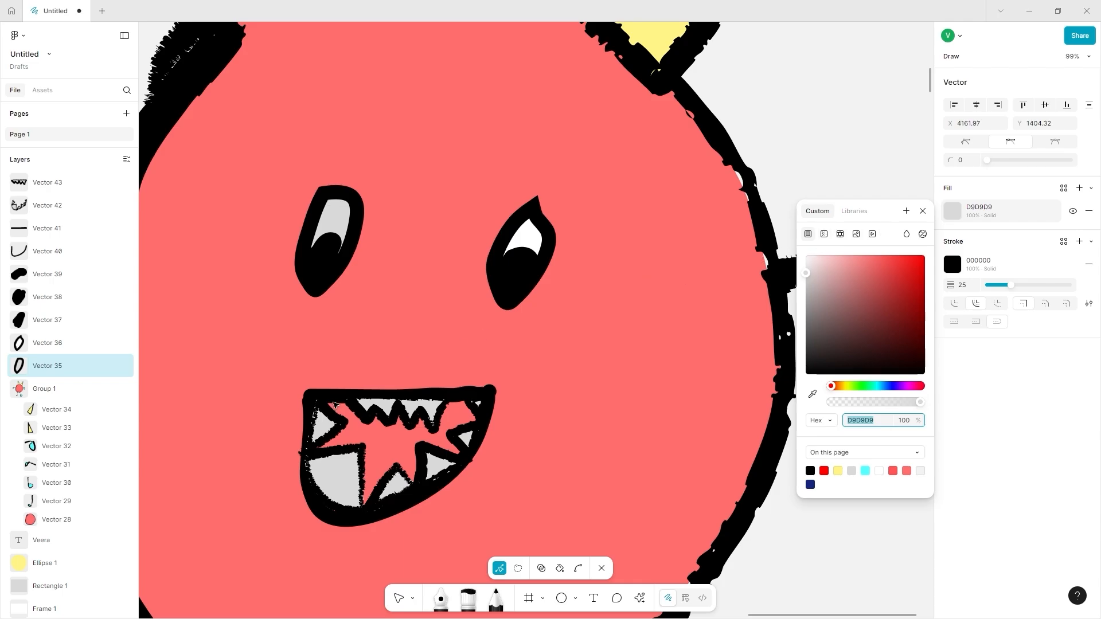
Step: Set the fill of both the upper and lower teeth to white FFFFFF and deselect them
click(410, 415)
shift+click(453, 444)
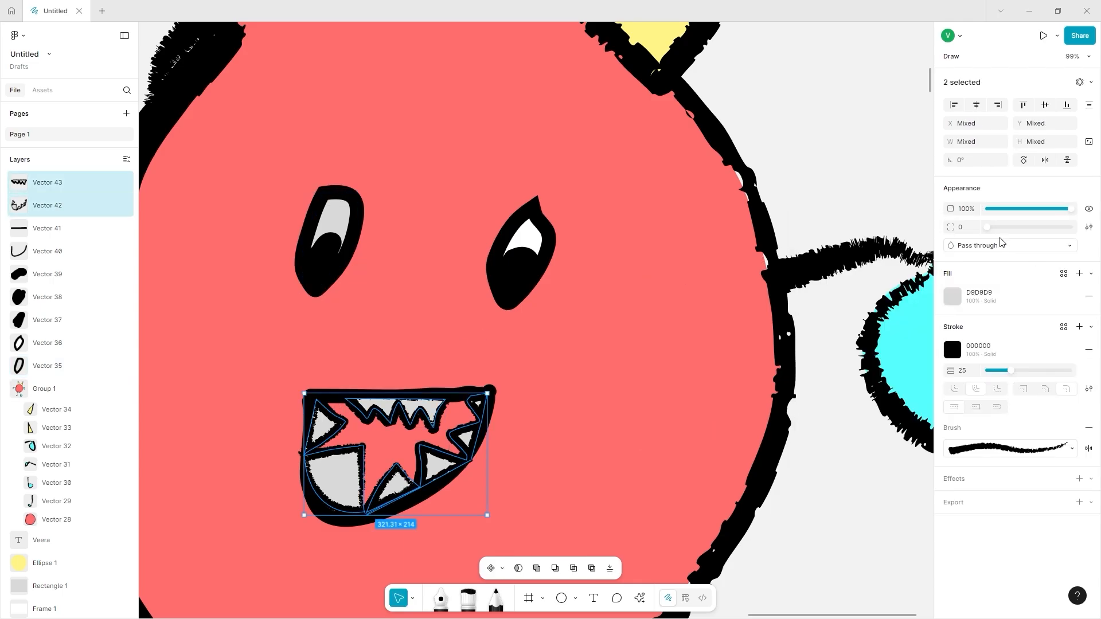
click(951, 296)
text(fff)
key(Return)
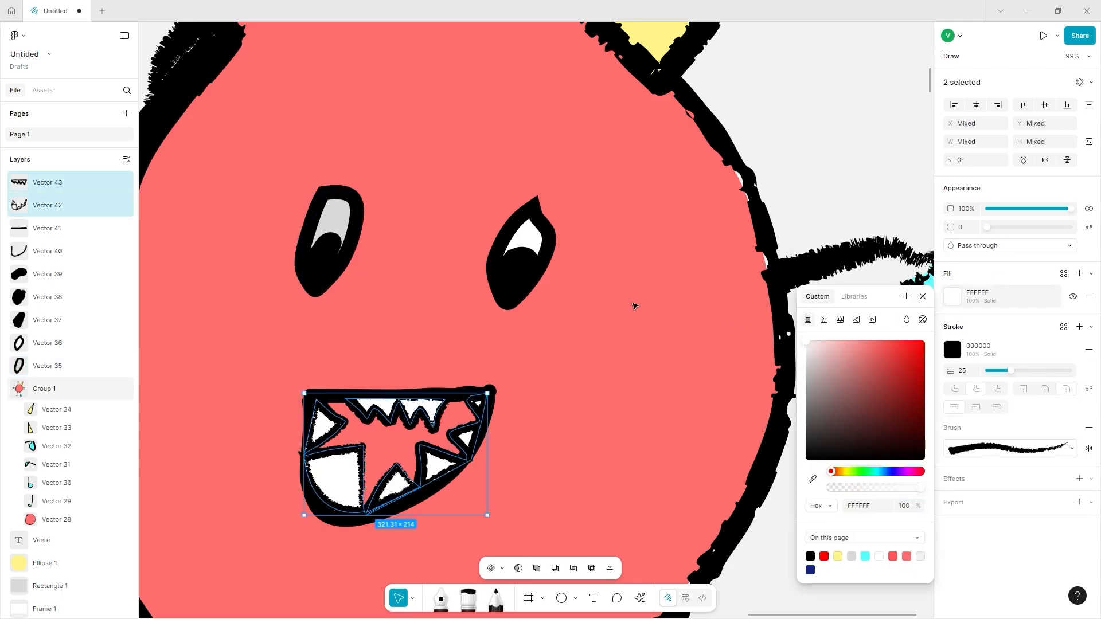
scroll(355, 417, down, 10)
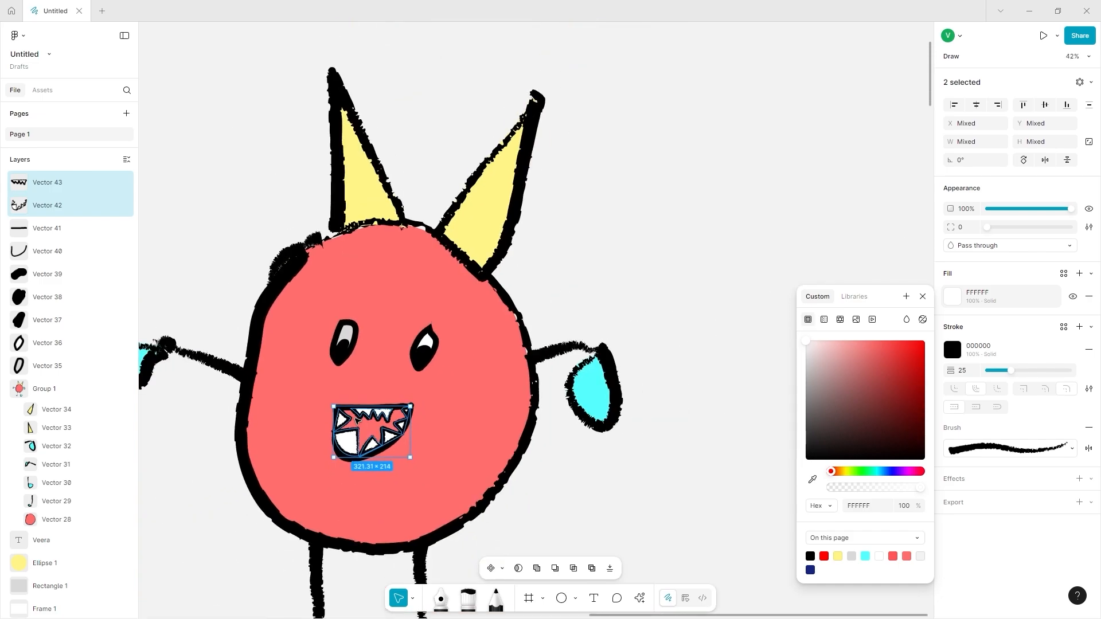
scroll(364, 424, left, 4)
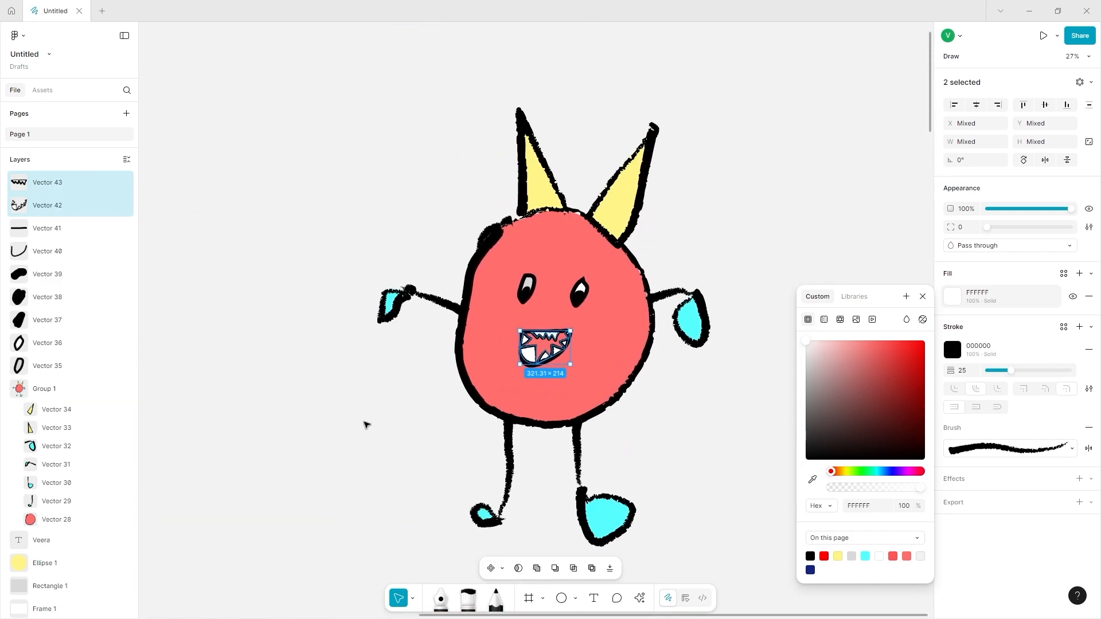
scroll(324, 379, down, 1)
click(325, 377)
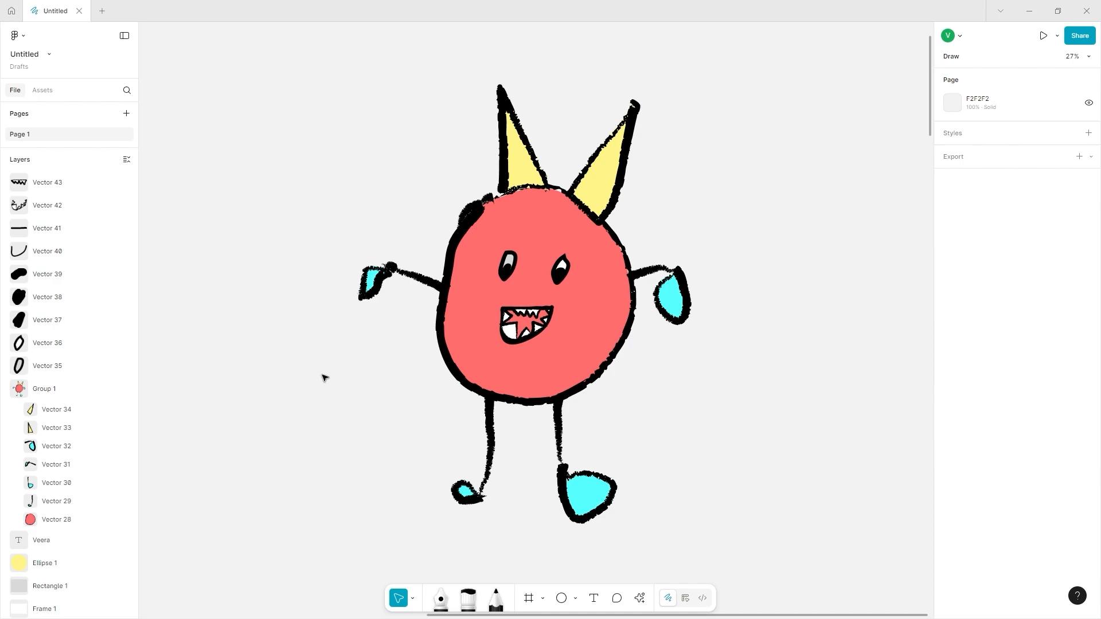
Step: Set the left eye outline's fill to white FFFFFF and leave path editing
click(513, 266)
double_click(507, 266)
double_click(507, 265)
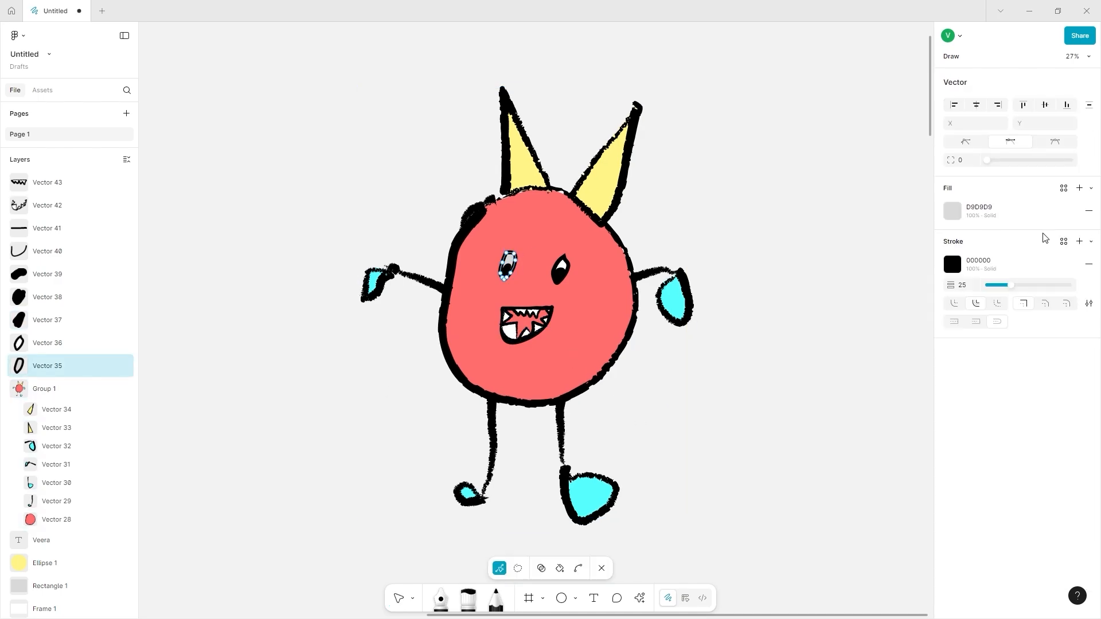
click(963, 212)
click(707, 183)
click(706, 184)
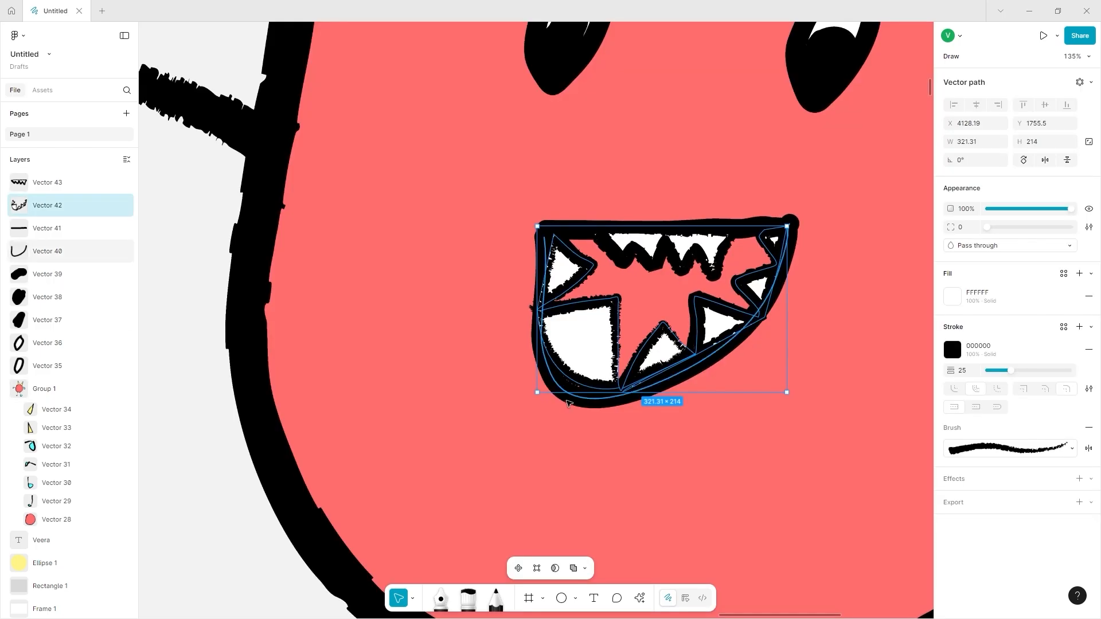
Step: Group the mouth outline's straight upper stroke and curved lower stroke together
click(577, 396)
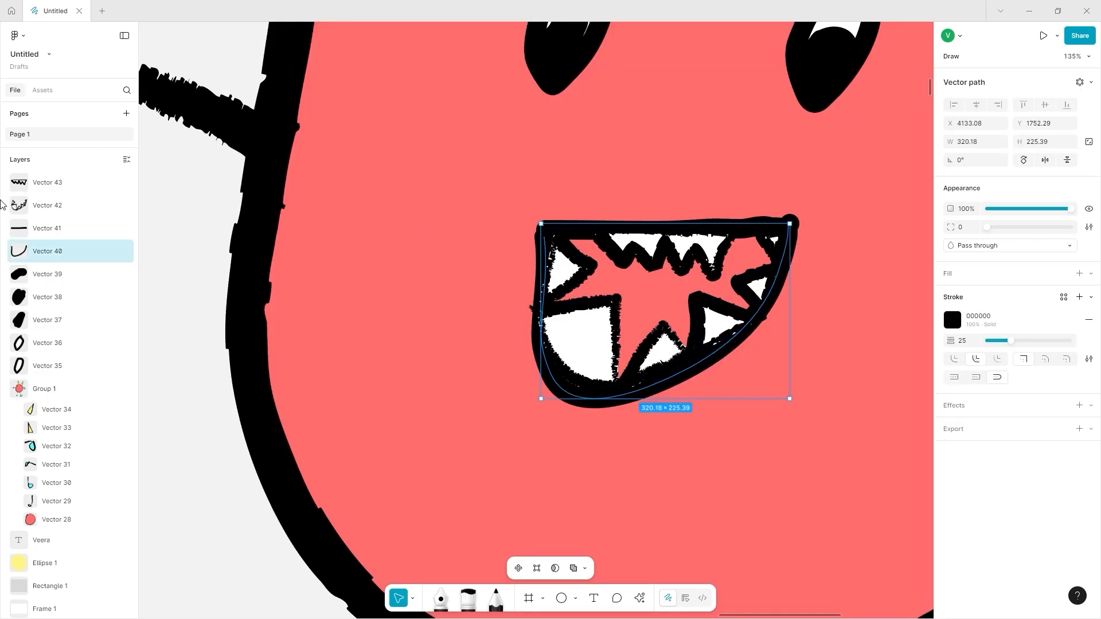
click(28, 228)
shift+click(39, 252)
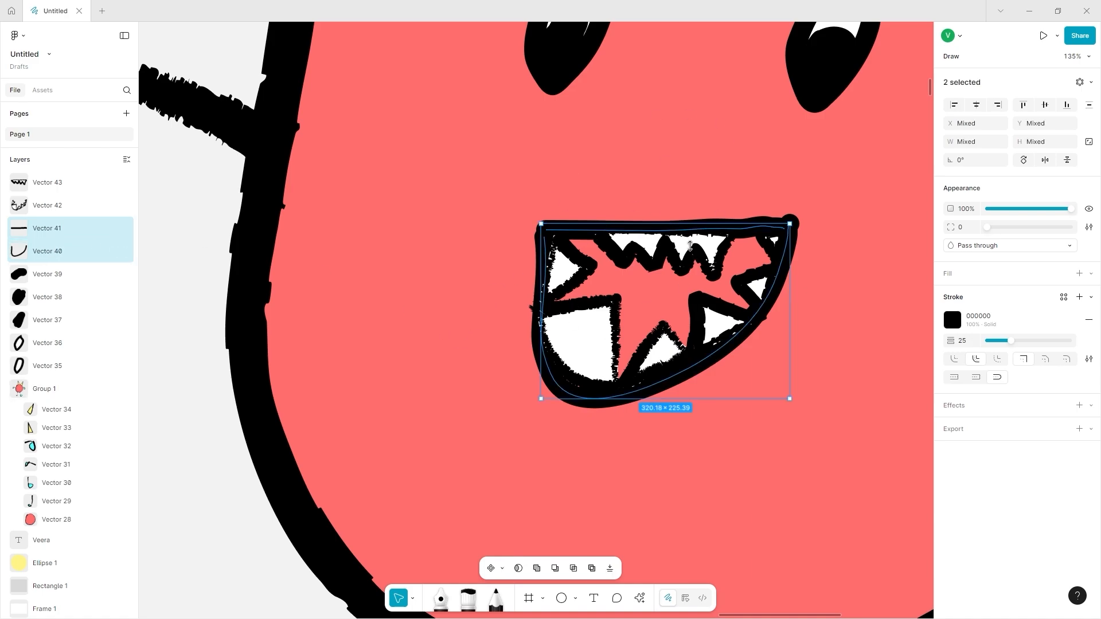
key(ctrl+g)
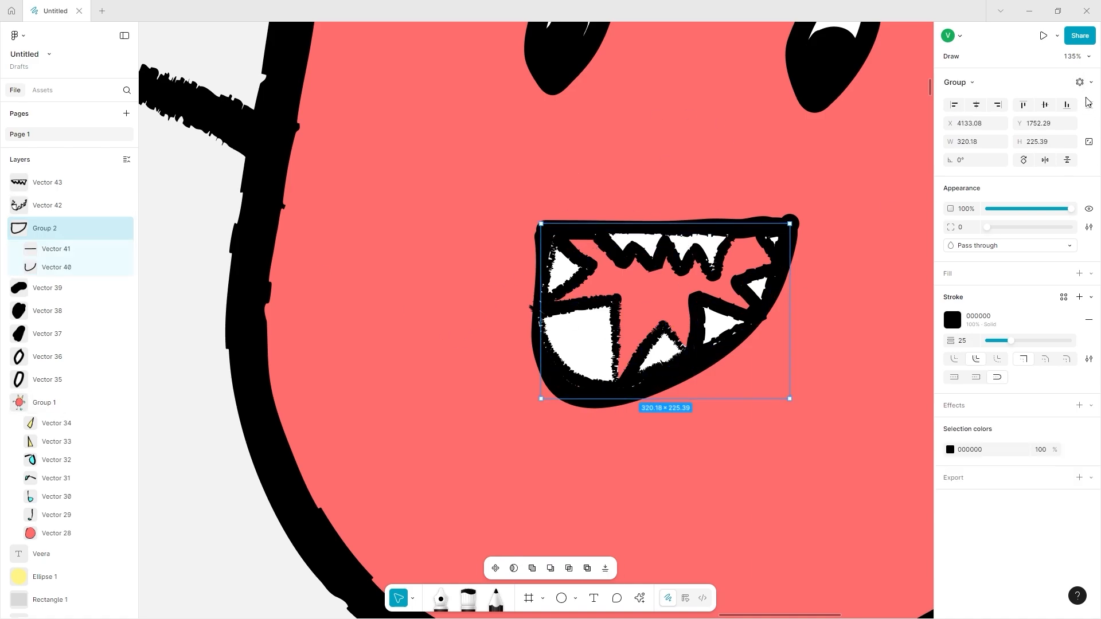
Step: Try a radial repeat on the mouth outline group, then undo the repeat along with the grouping
click(1079, 84)
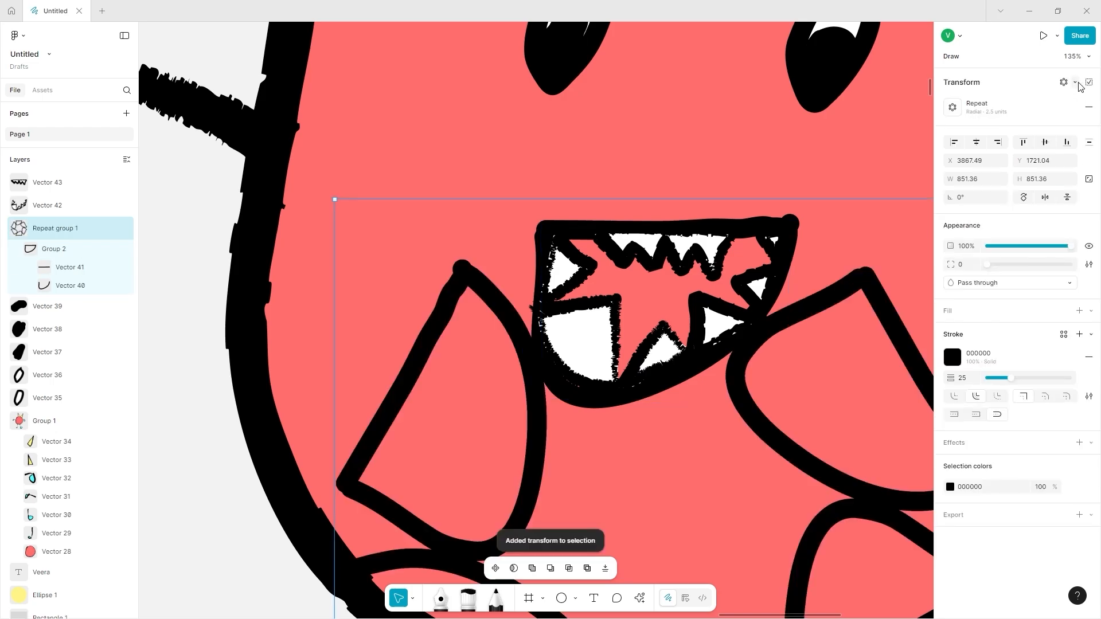
scroll(806, 281, down, 5)
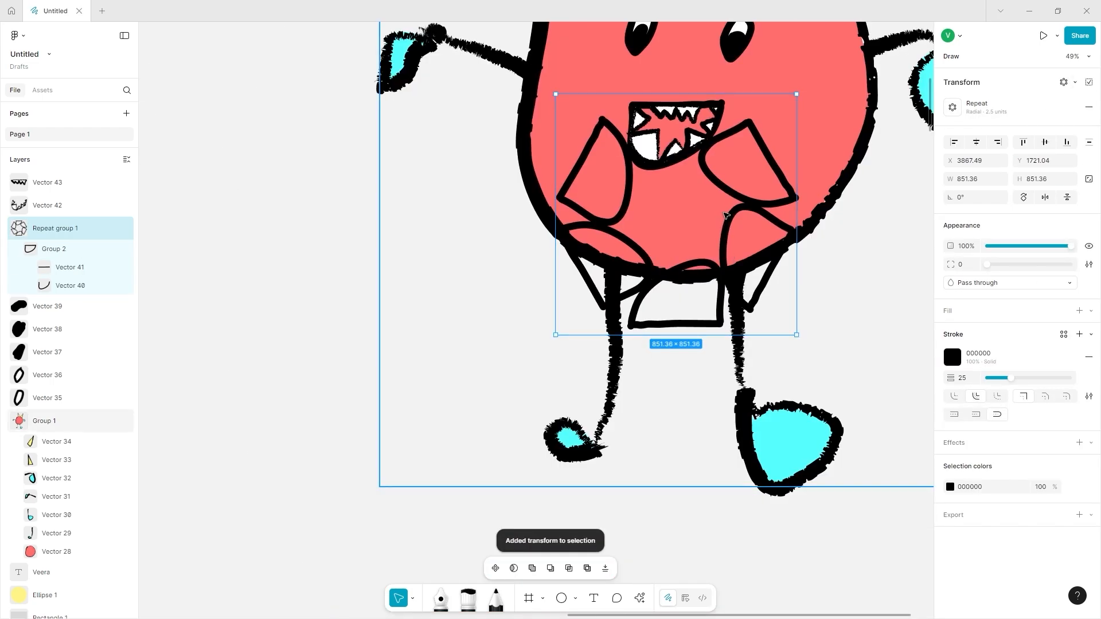
drag(721, 200, 694, 94)
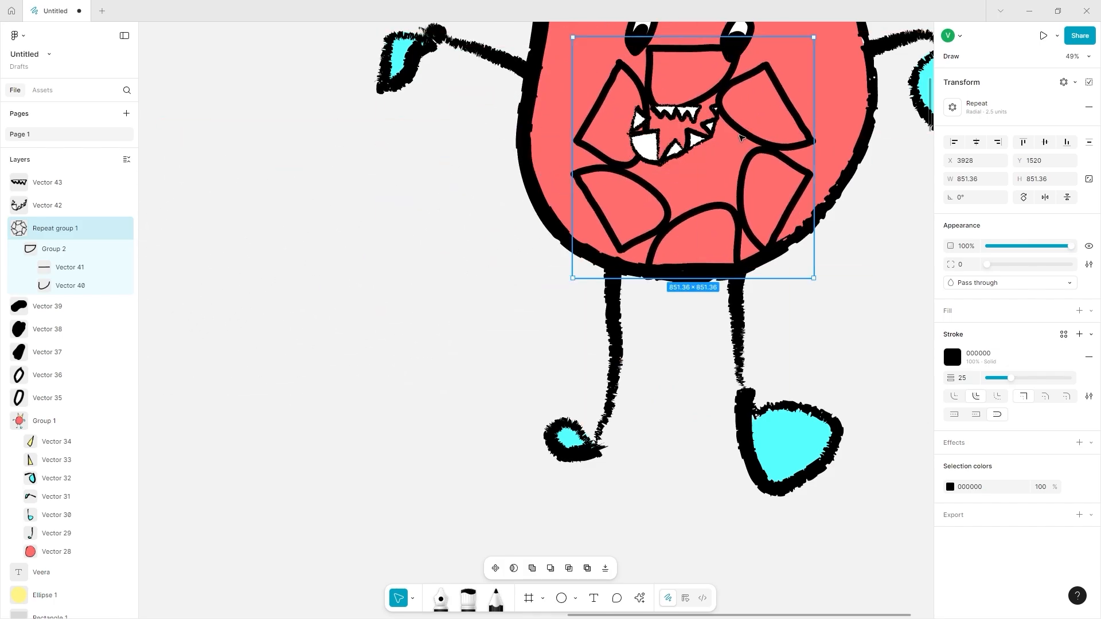
key(Delete)
key(ctrl+z)
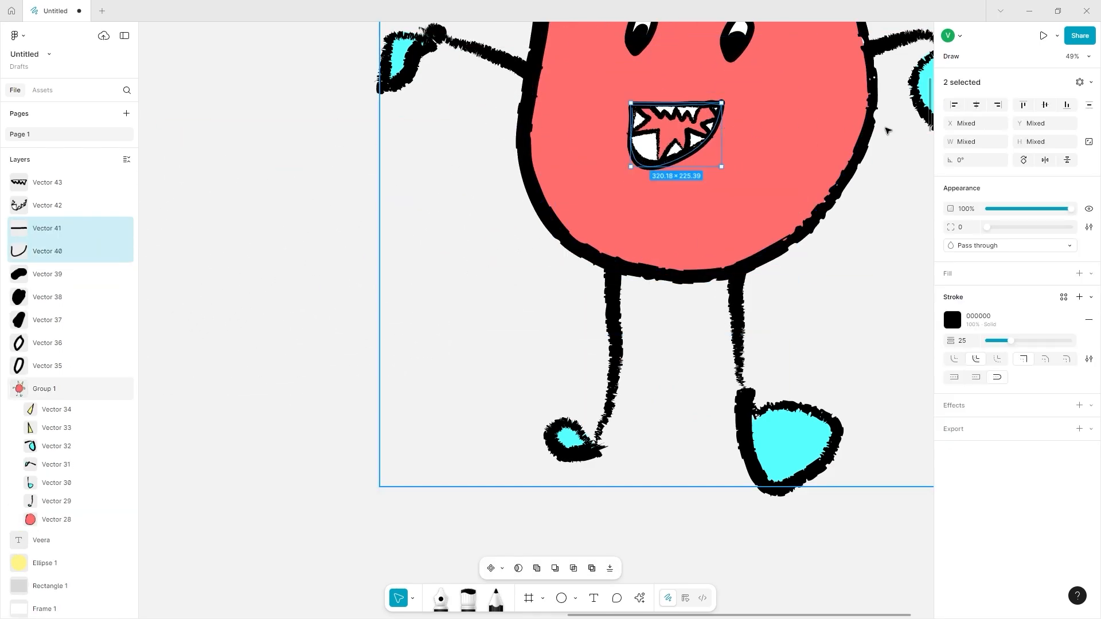
Step: Try a linear repeat plus a radial repeat on the two mouth strokes and move the pattern beside the character
click(1091, 83)
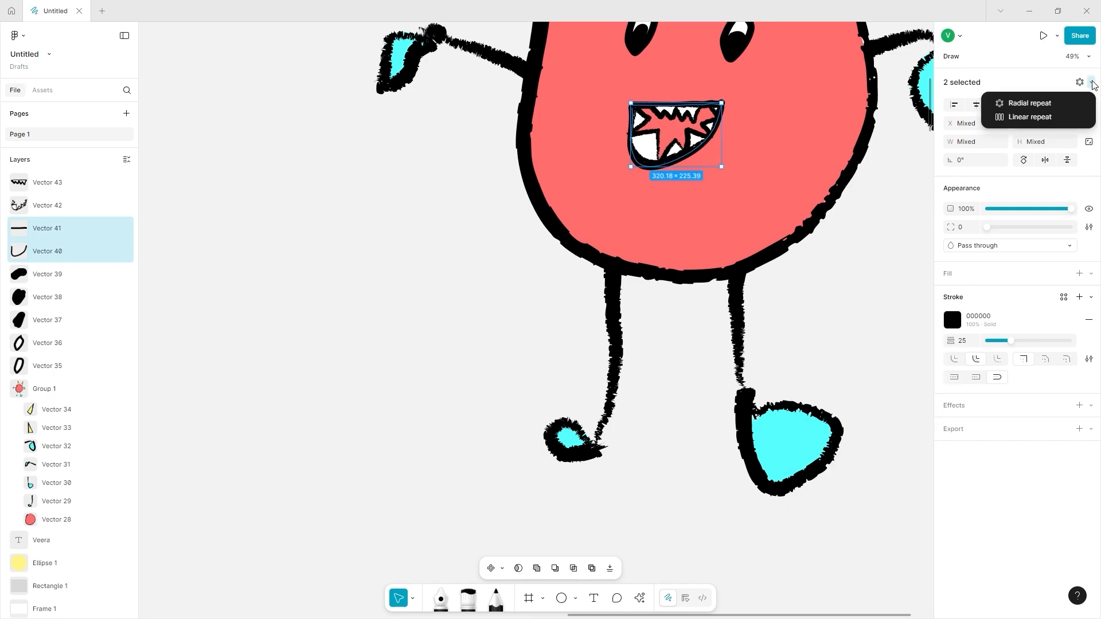
click(1044, 118)
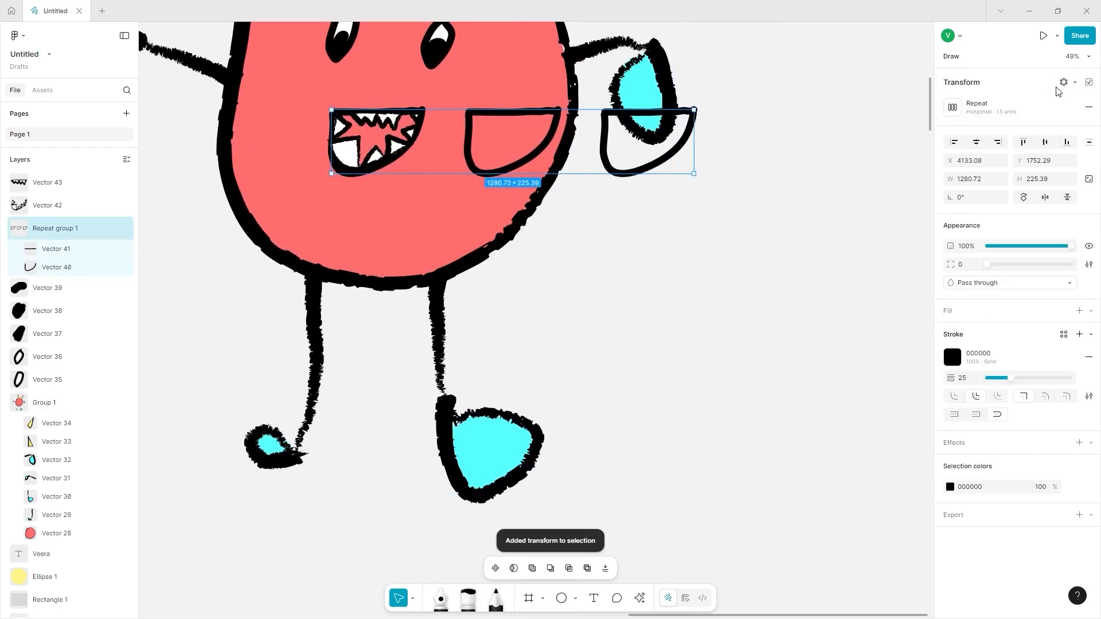
click(1075, 82)
click(1058, 102)
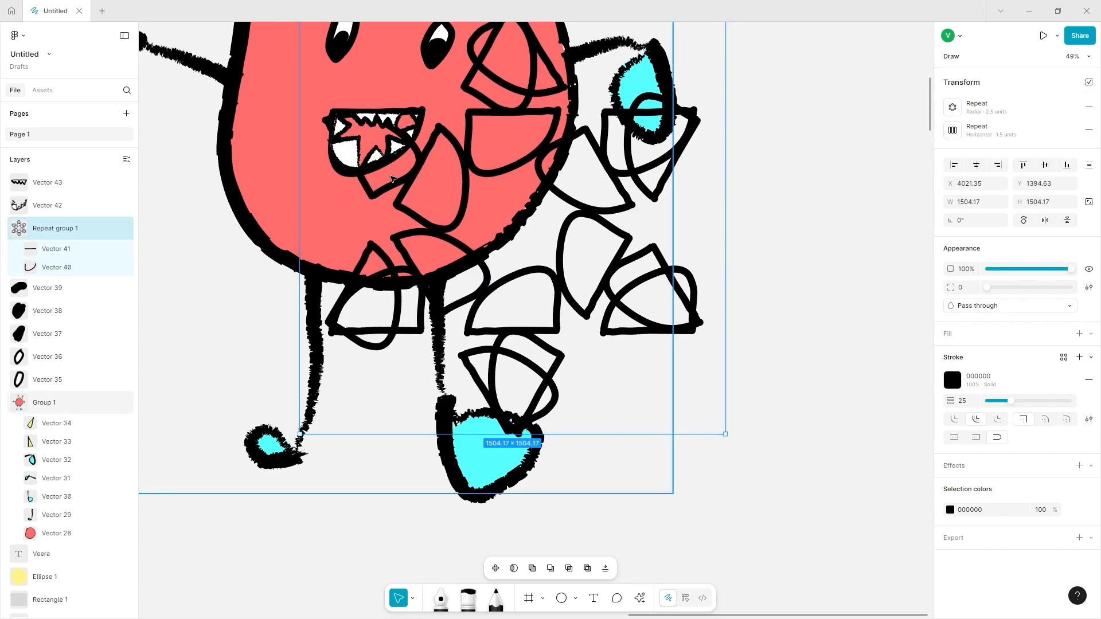
drag(392, 178, 663, 325)
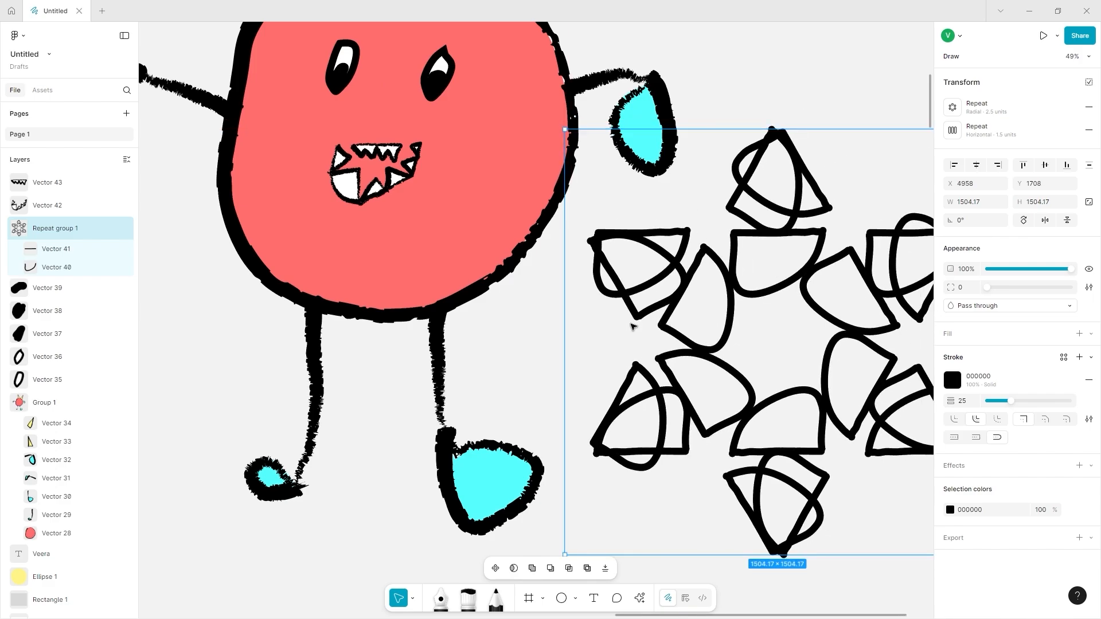
Step: Undo the move and both repeats on the mouth outline and deselect everything
key(ctrl+z)
key(ctrl+z)
key(ctrl+z)
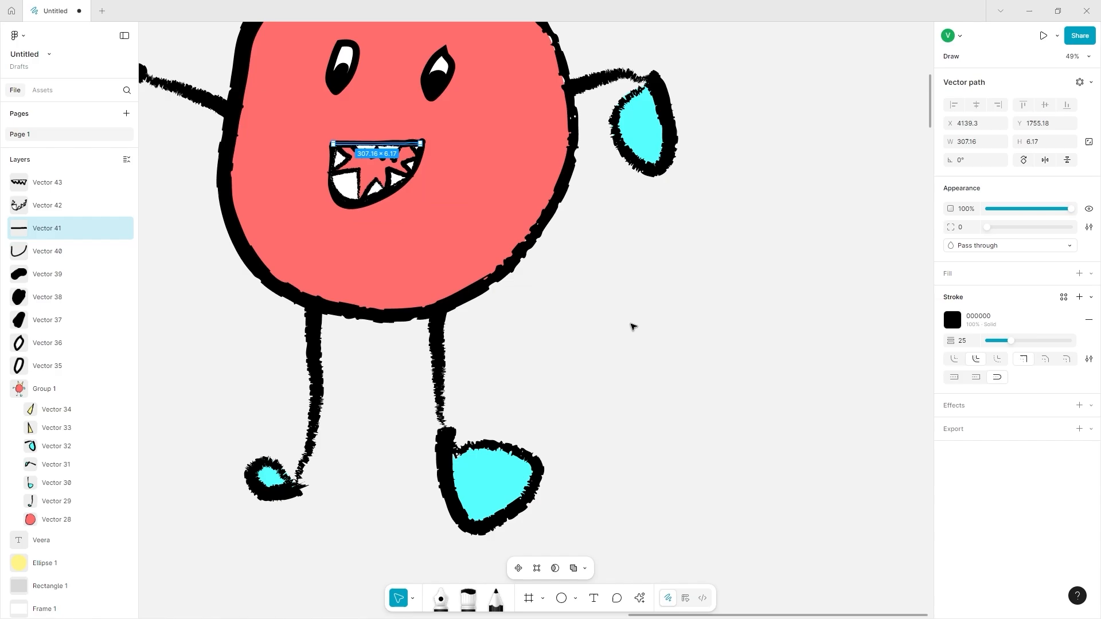
key(ctrl+z)
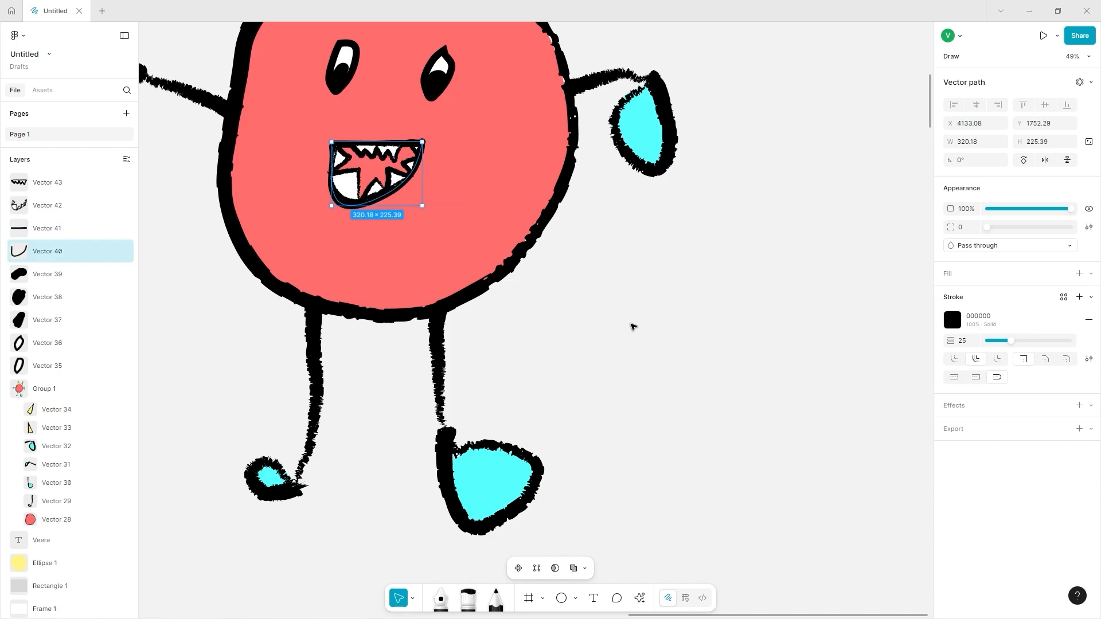
click(631, 325)
Step: Select the whole character, including its face vectors and body group, and combine everything into one group
scroll(631, 325, left, 4)
scroll(631, 325, down, 4)
scroll(631, 325, right, 1)
scroll(585, 387, up, 3)
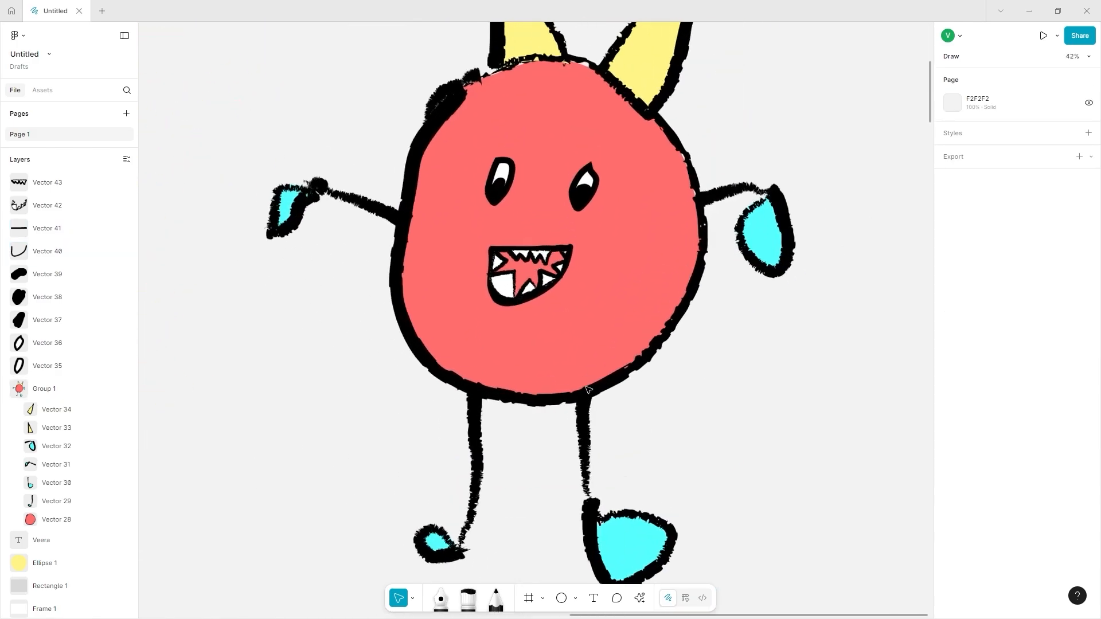
scroll(588, 389, down, 3)
scroll(587, 386, right, 2)
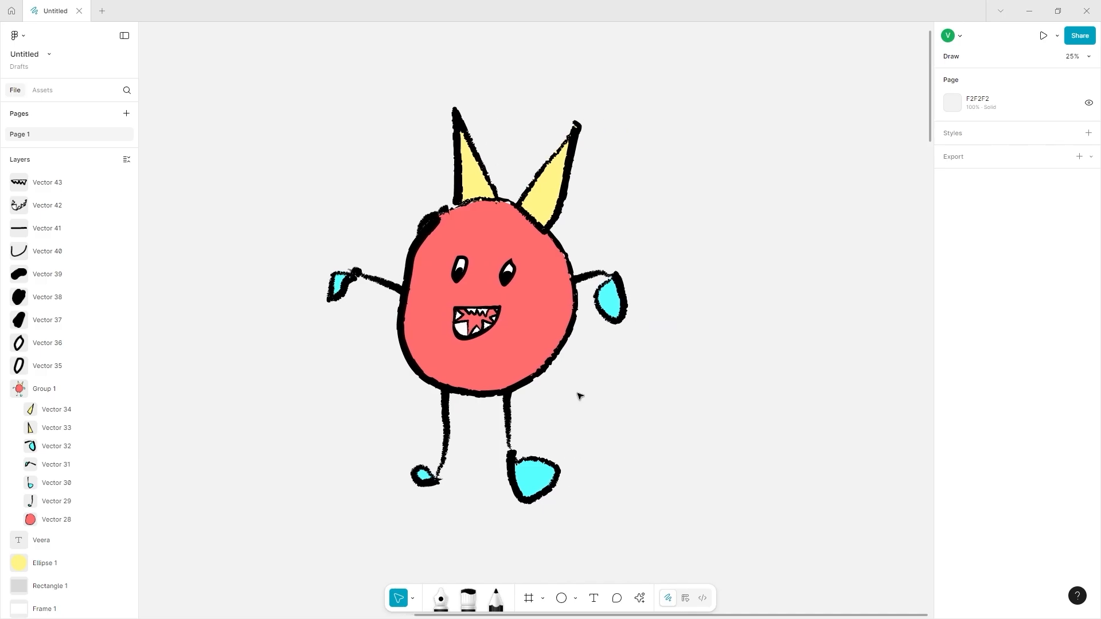
scroll(531, 408, left, 1)
click(481, 217)
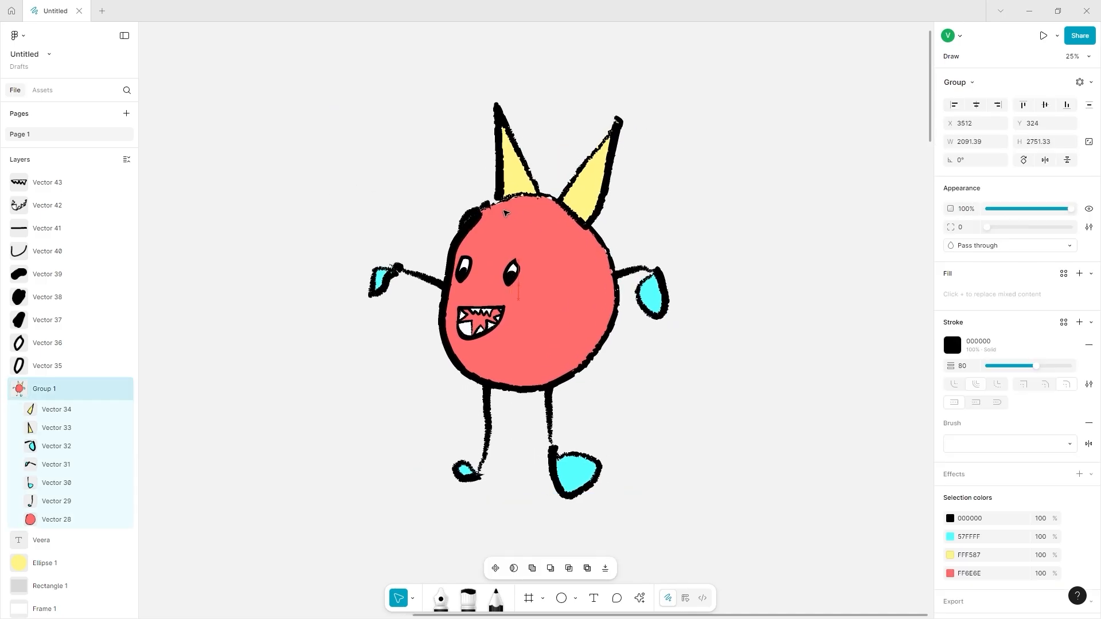
drag(736, 151, 253, 499)
key(ctrl+g)
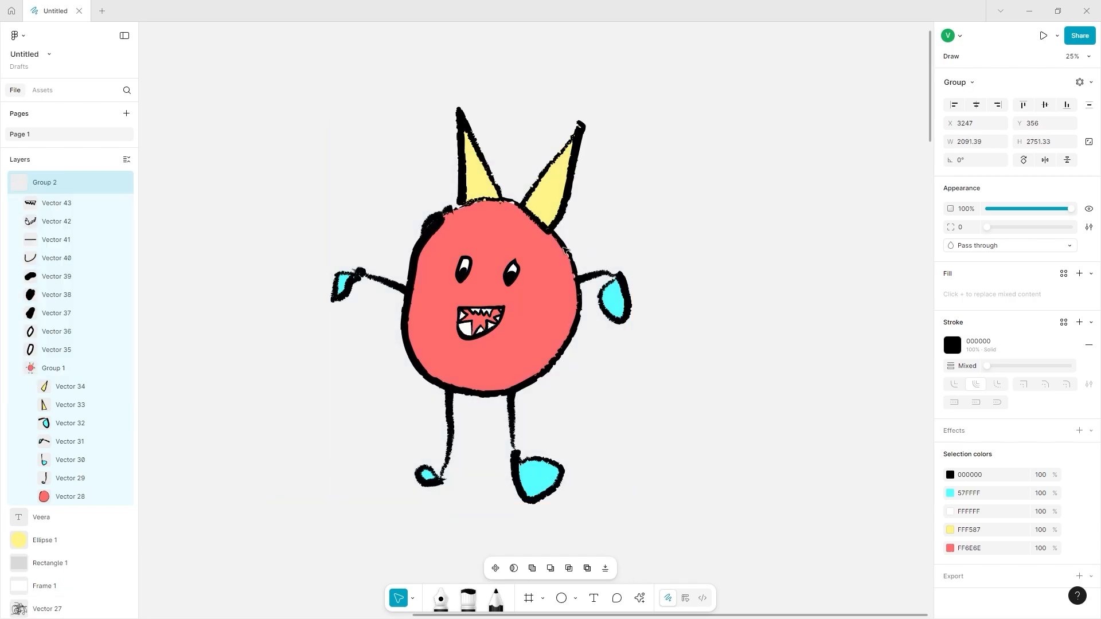
Step: Turn the character group into a component and move it to X 2721, Y 223
scroll(716, 313, down, 3)
scroll(717, 313, left, 2)
drag(726, 298, 597, 322)
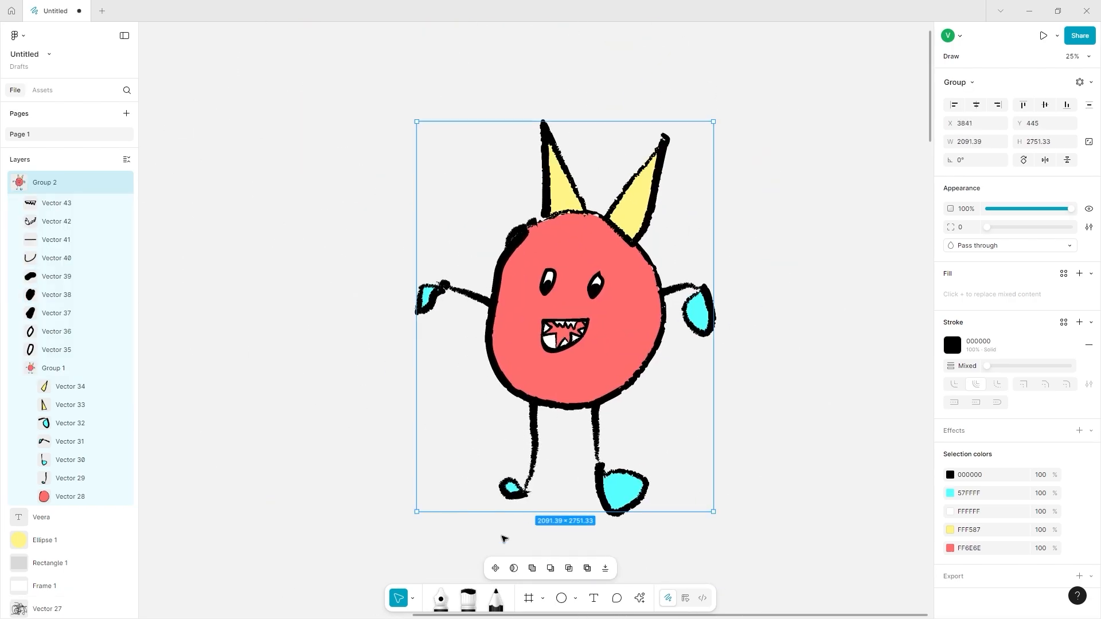
click(496, 568)
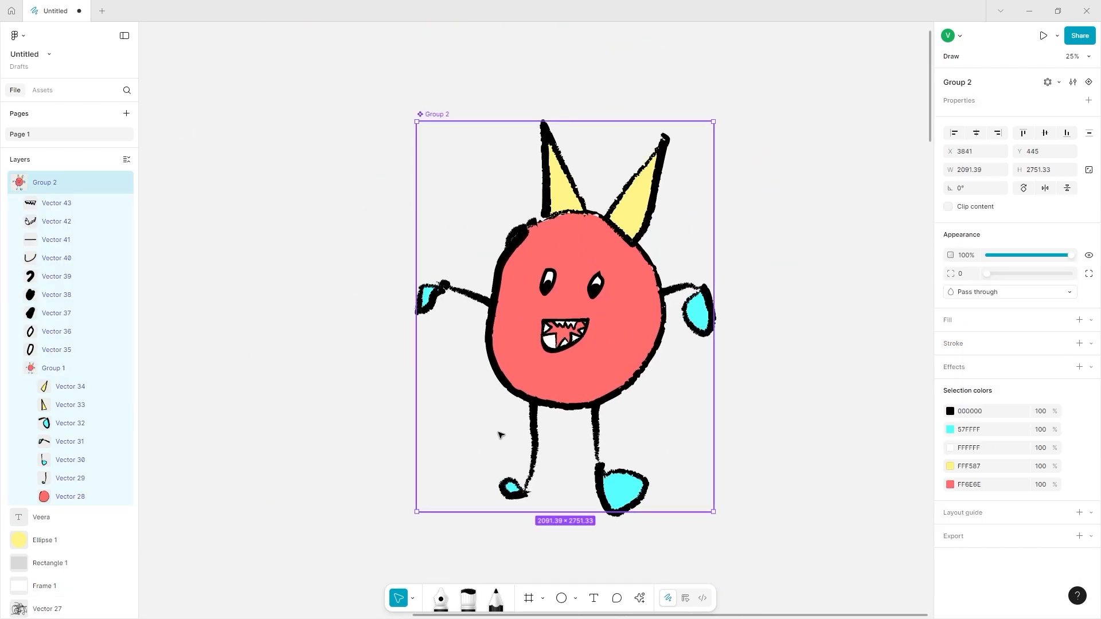
drag(501, 433, 343, 402)
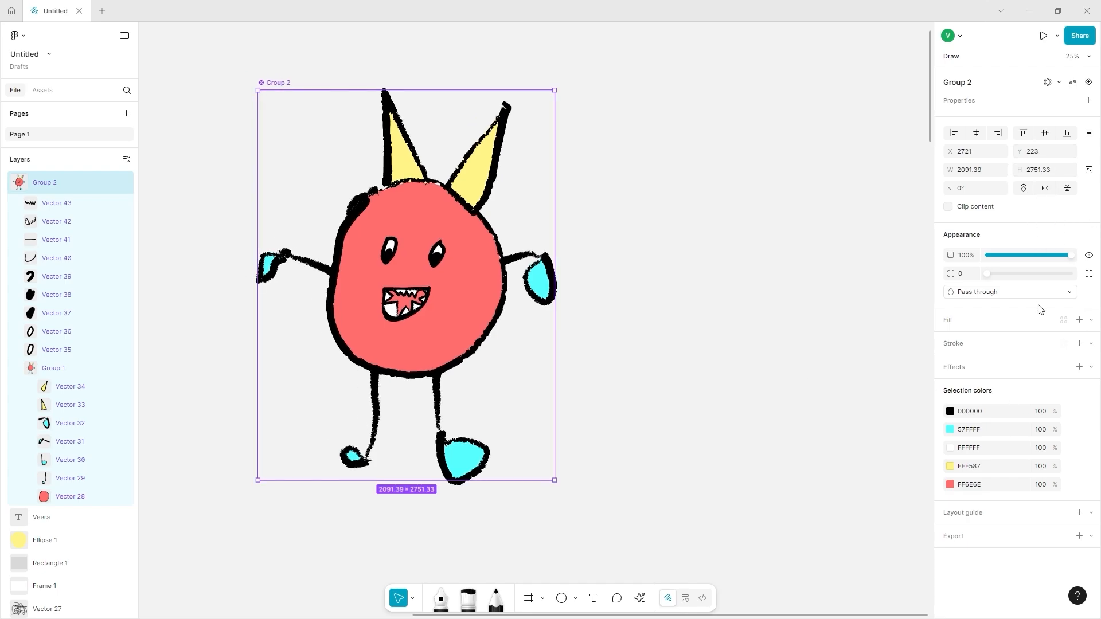
Step: Add a second variant to the character component and undo the trial move of the artwork
click(1089, 82)
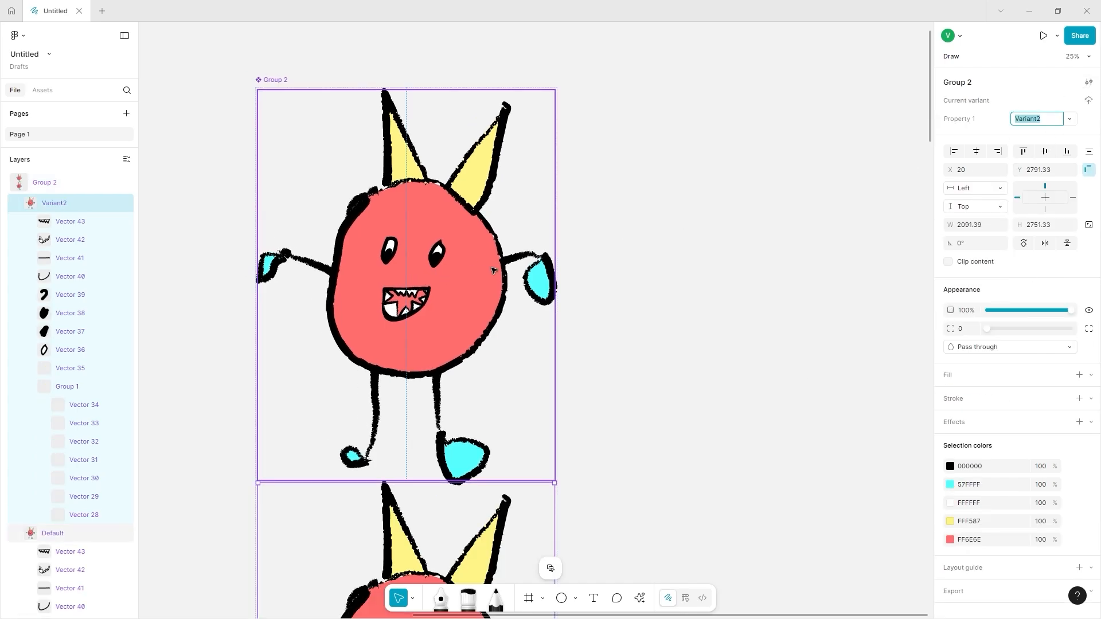
drag(402, 278, 712, 288)
scroll(712, 288, down, 7)
key(ctrl+z)
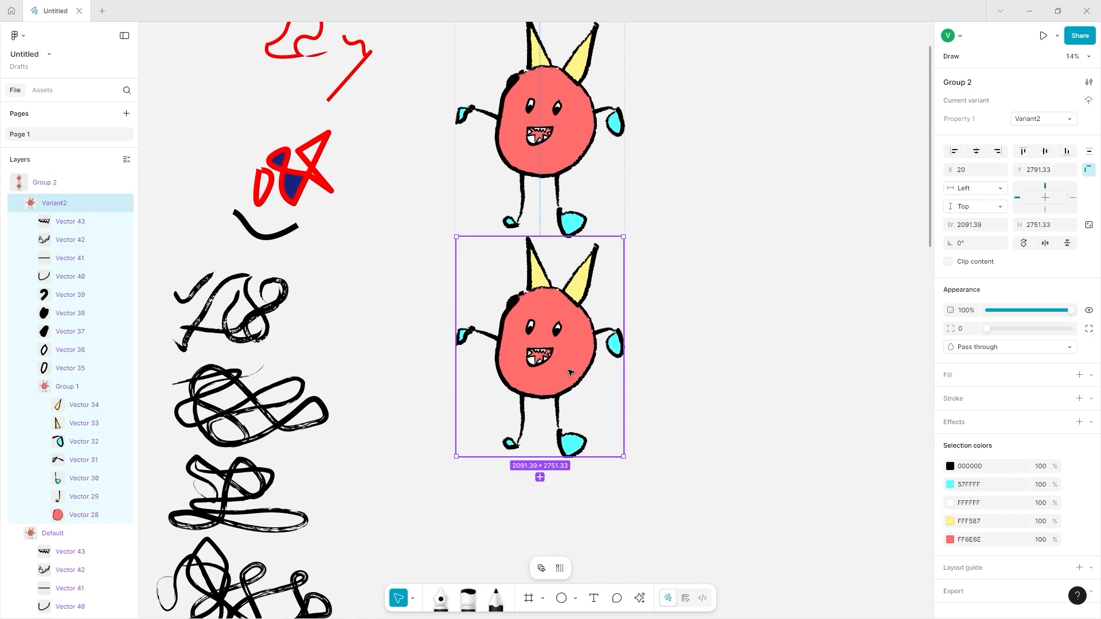
scroll(724, 312, up, 1)
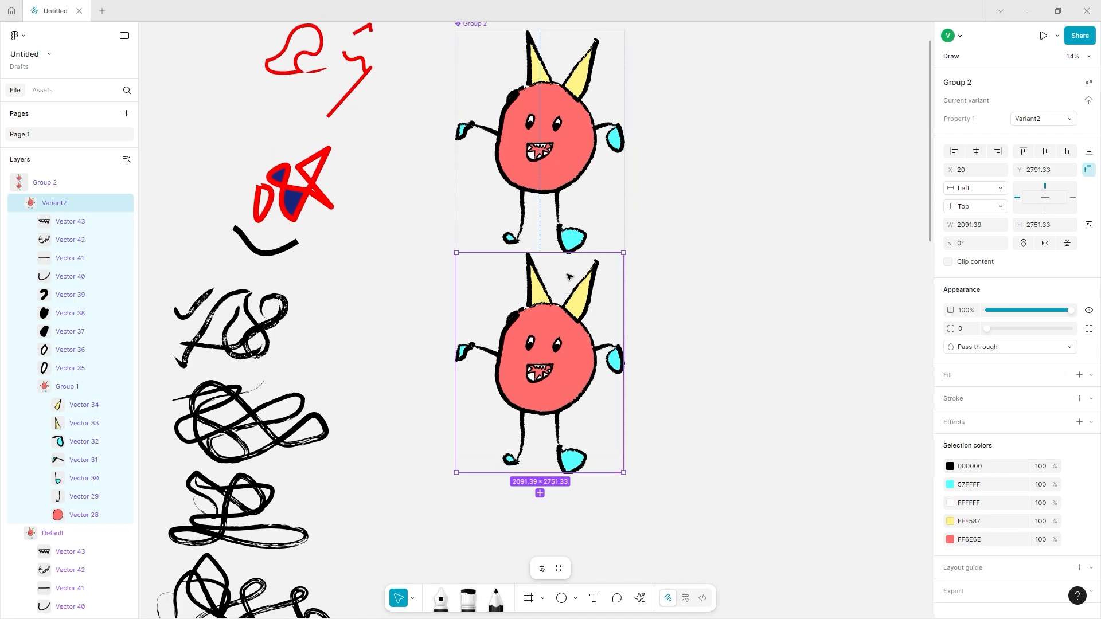
scroll(544, 240, up, 1)
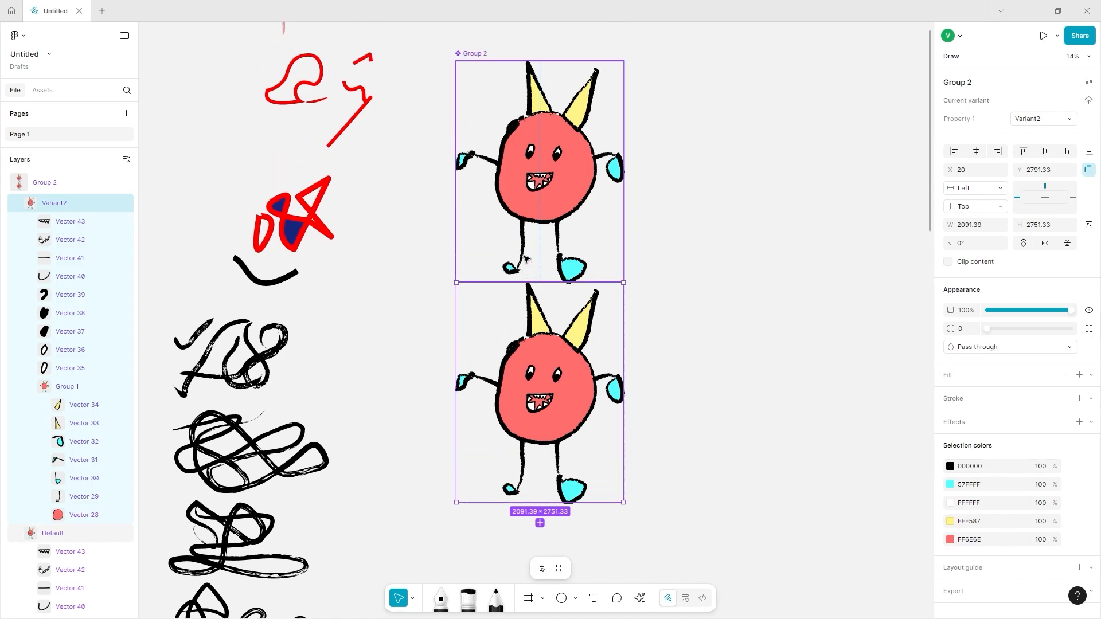